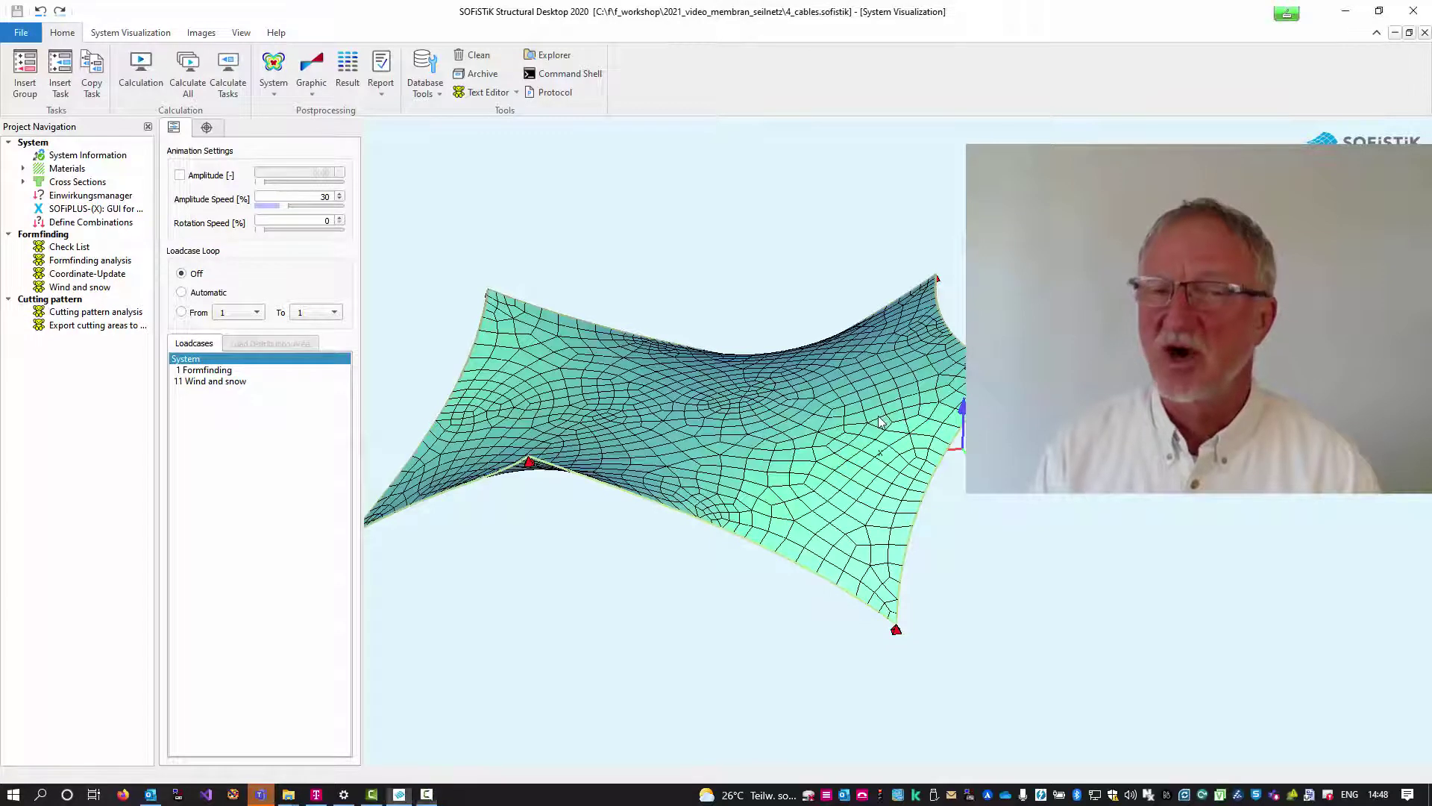
{"action": "left_click_drag", "start_coordinate": [881, 421], "coordinate": [701, 418]}
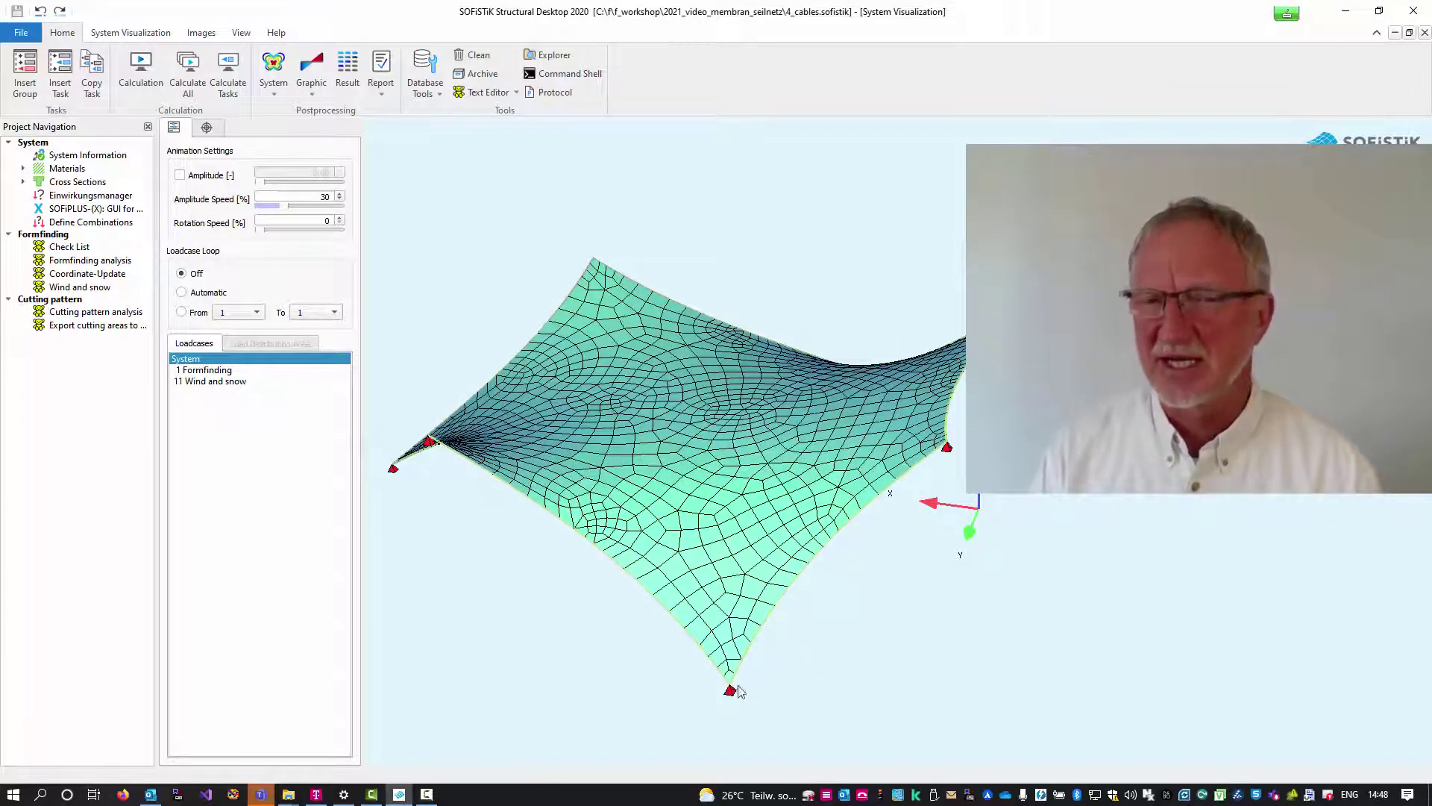
{"action": "left_click_drag", "start_coordinate": [742, 458], "coordinate": [730, 552]}
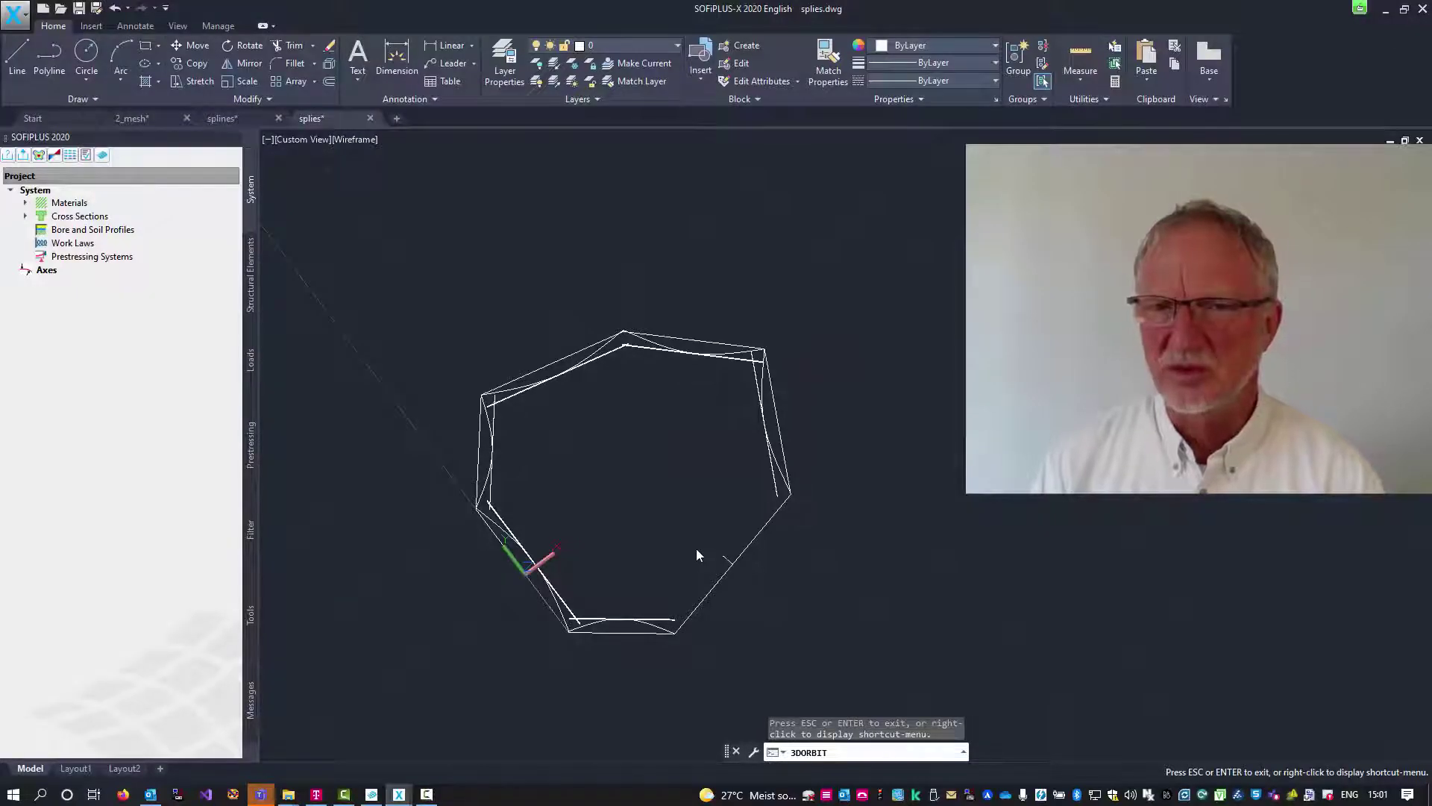
{"action": "left_click_drag", "start_coordinate": [755, 495], "coordinate": [753, 493]}
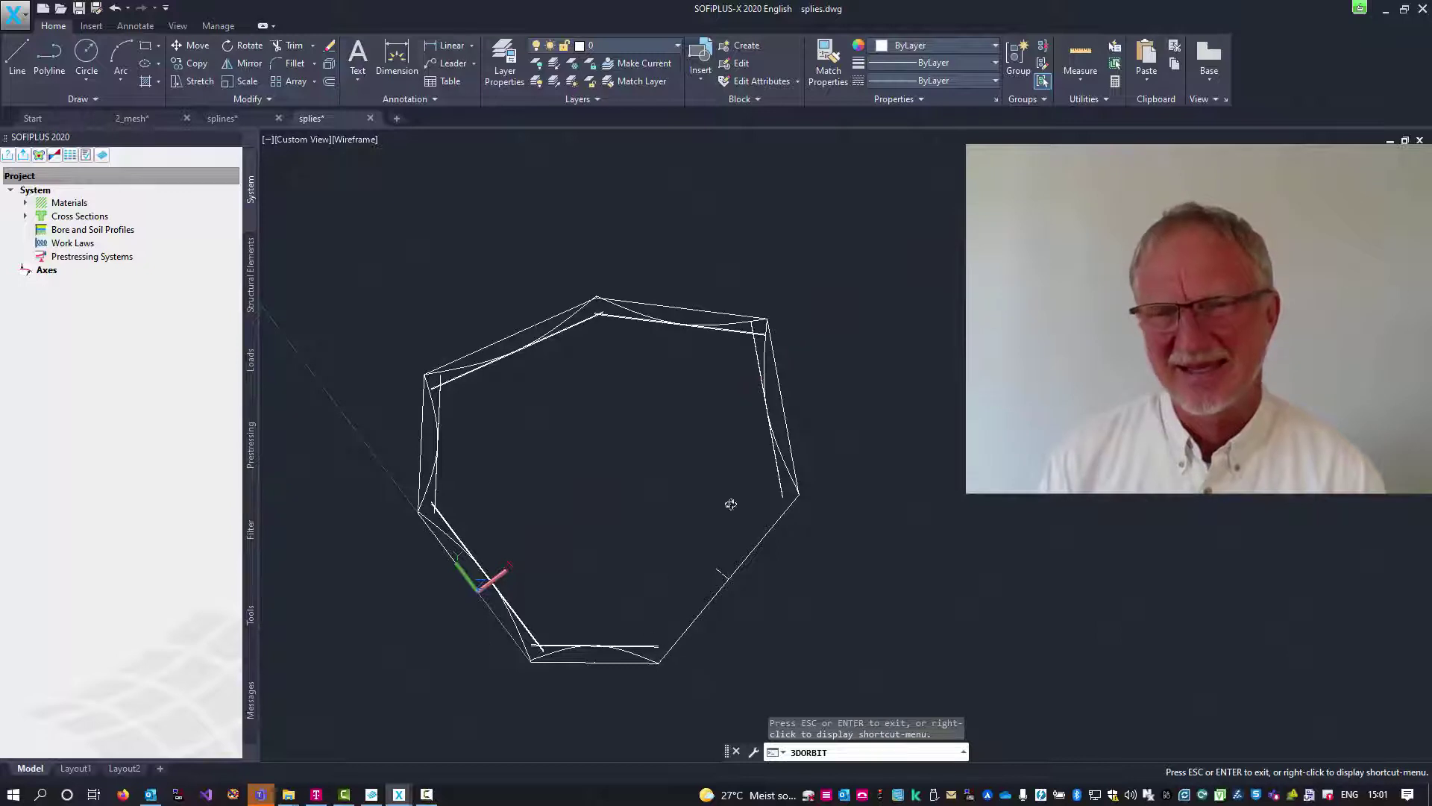
{"action": "left_click_drag", "start_coordinate": [686, 589], "coordinate": [625, 423]}
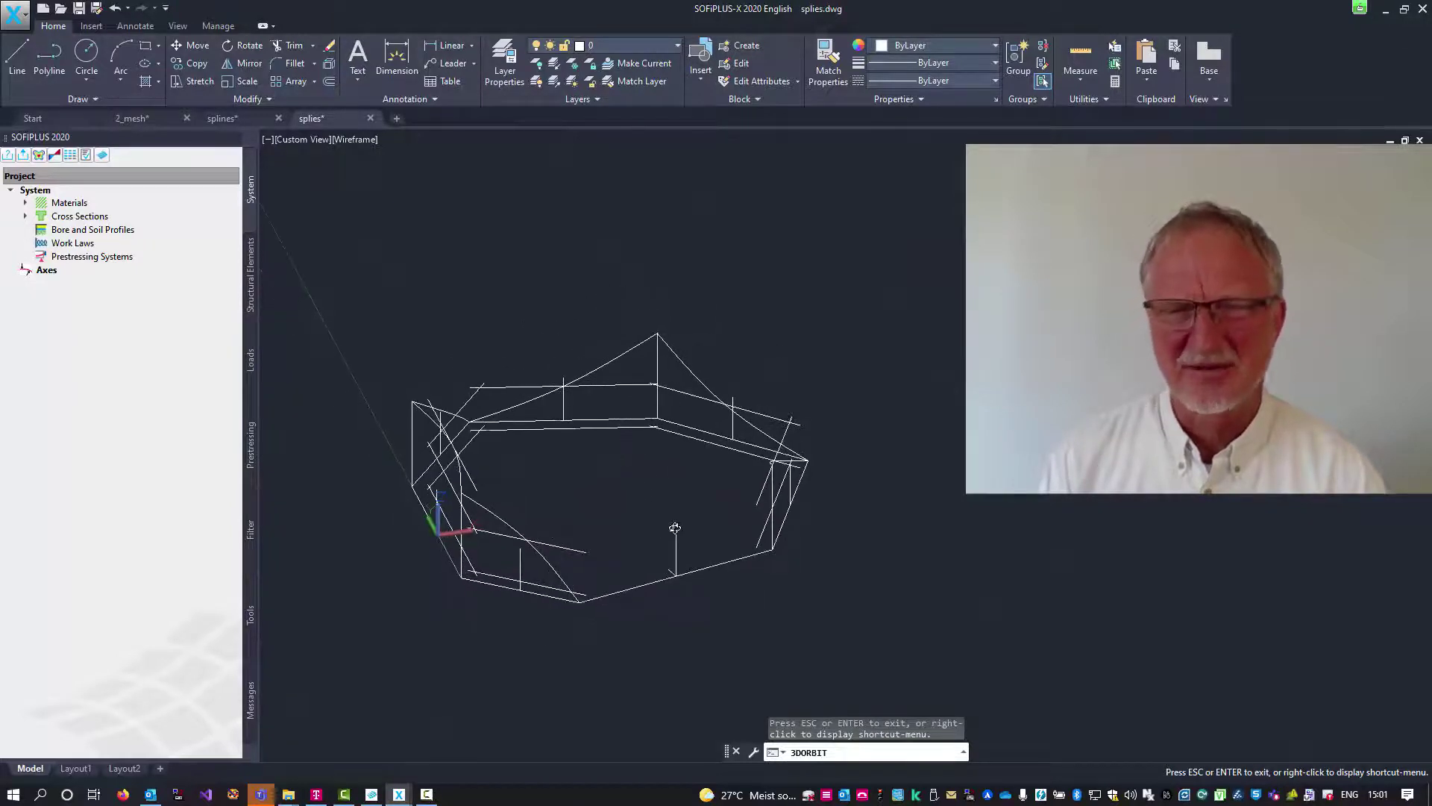
{"action": "scroll", "coordinate": [675, 527], "scroll_direction": "up", "scroll_amount": 5}
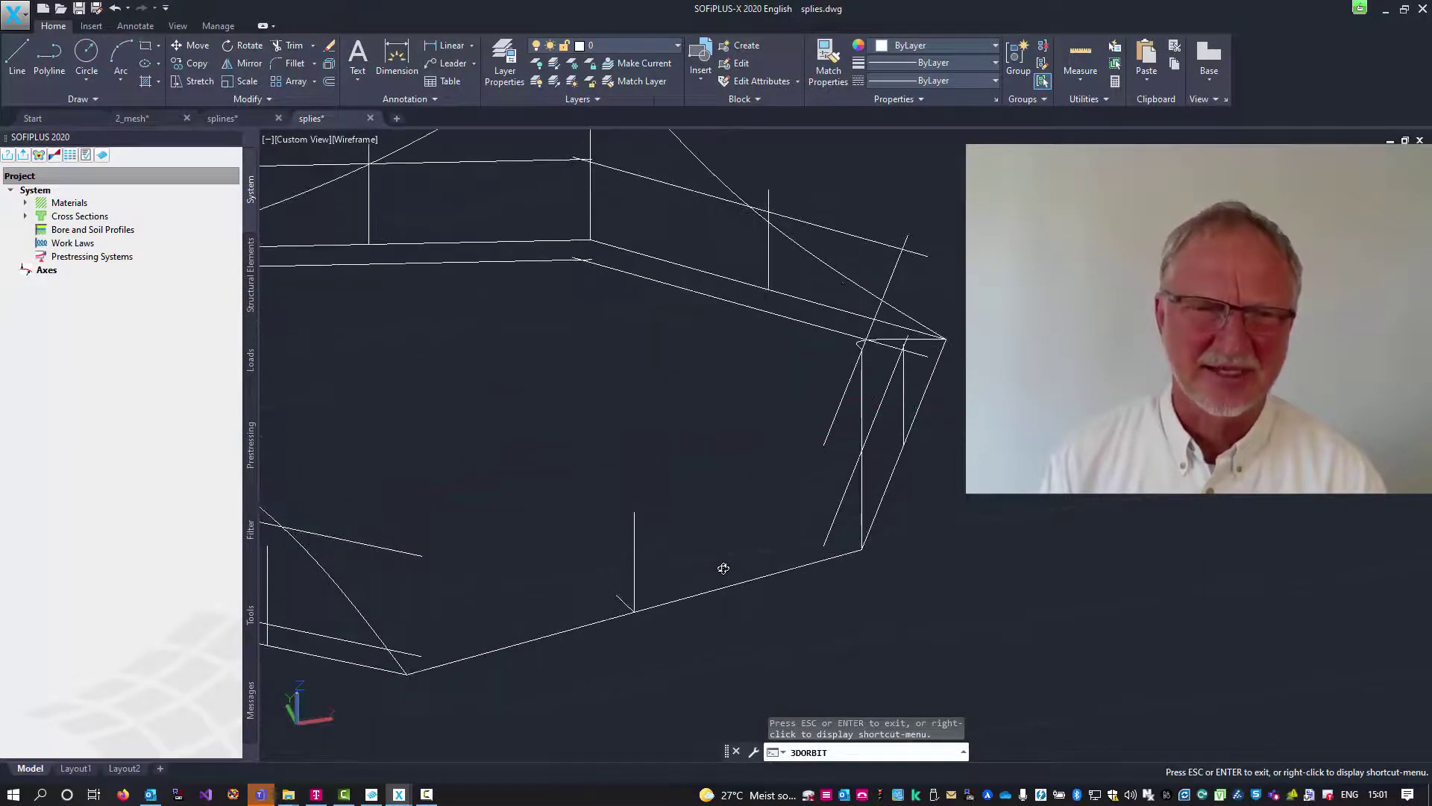
{"action": "scroll", "coordinate": [728, 569], "scroll_direction": "up", "scroll_amount": 1}
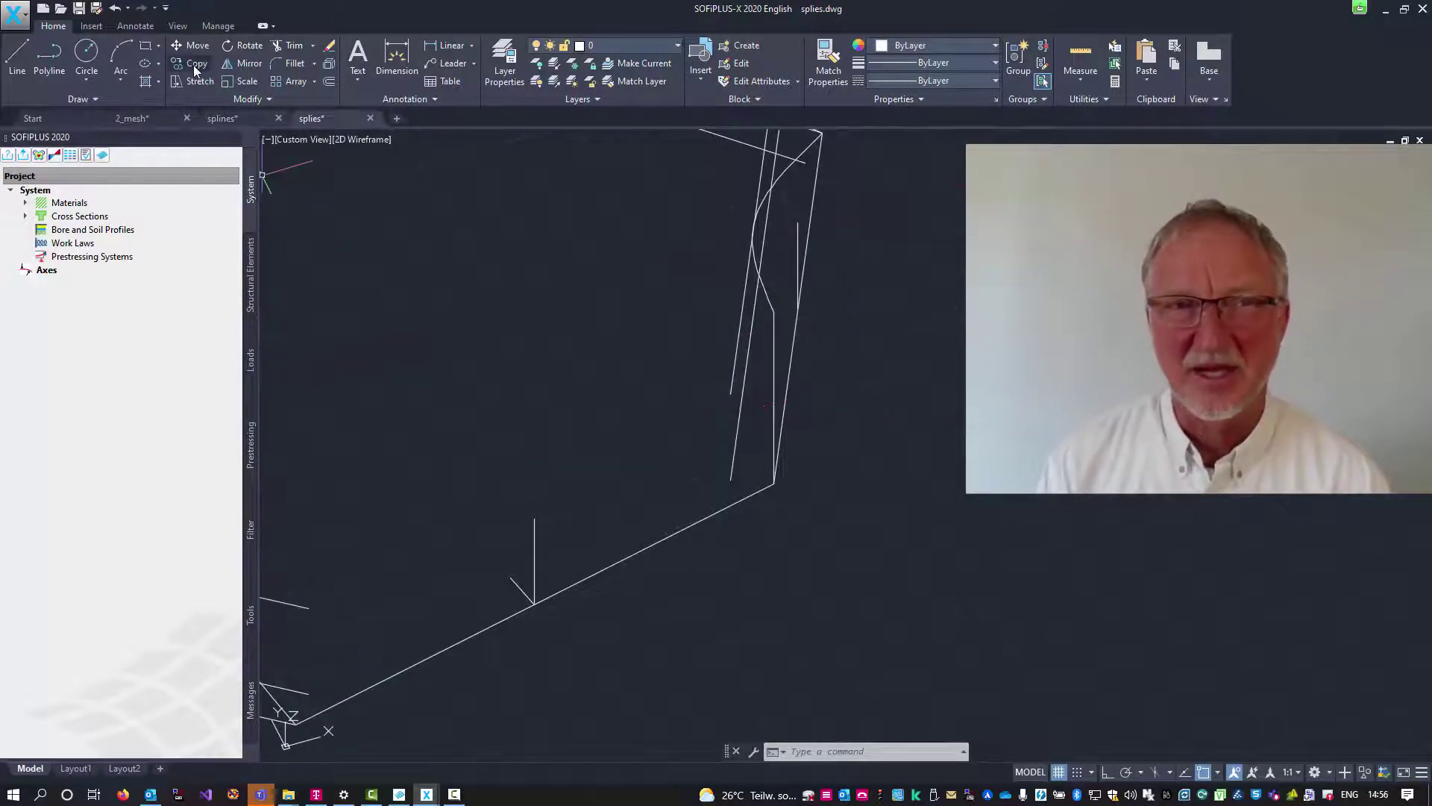
Copy the long diagonal edge line up to the top of the post using endpoint snaps.
{"action": "left_click", "coordinate": [194, 65]}
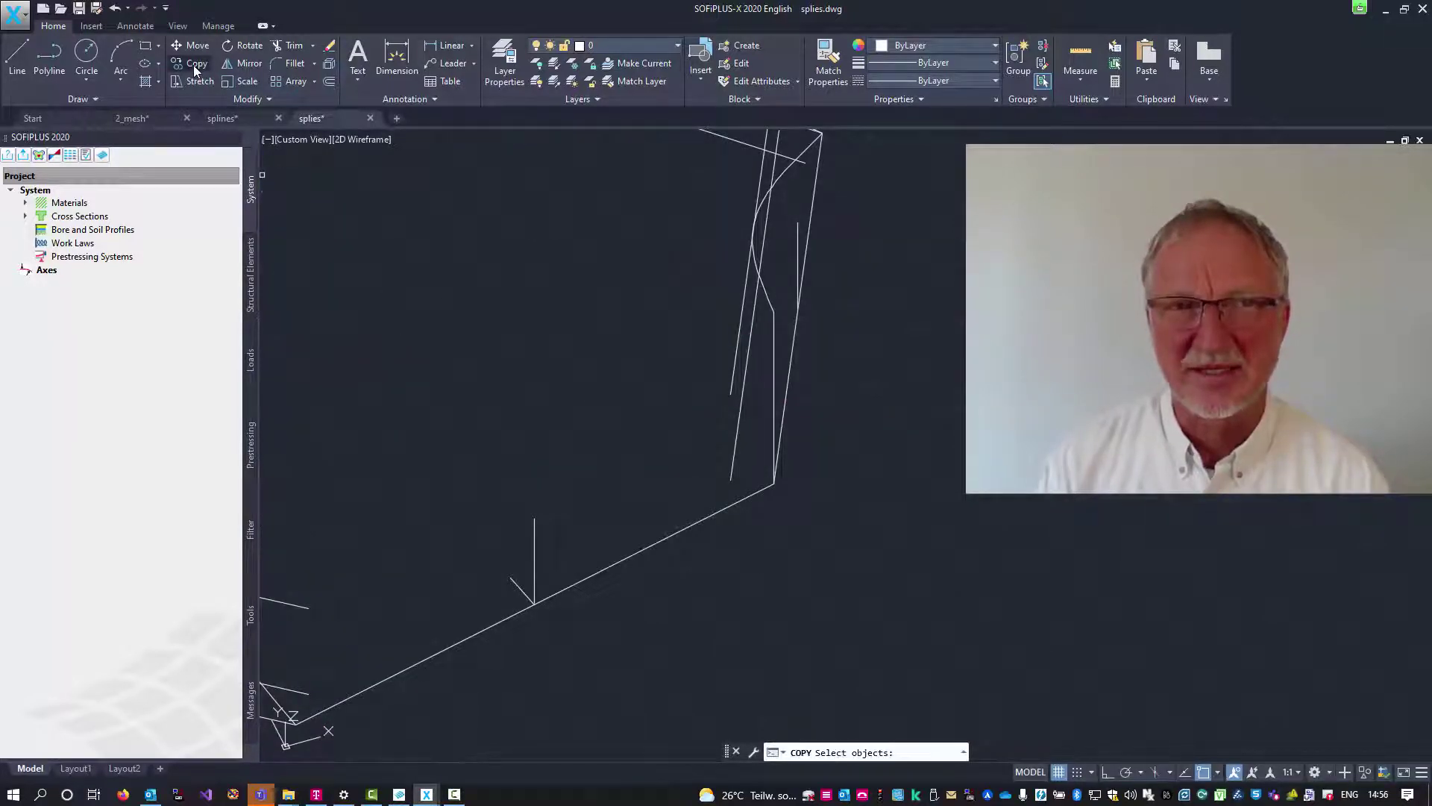
{"action": "left_click", "coordinate": [626, 557]}
{"action": "key", "text": "Return"}
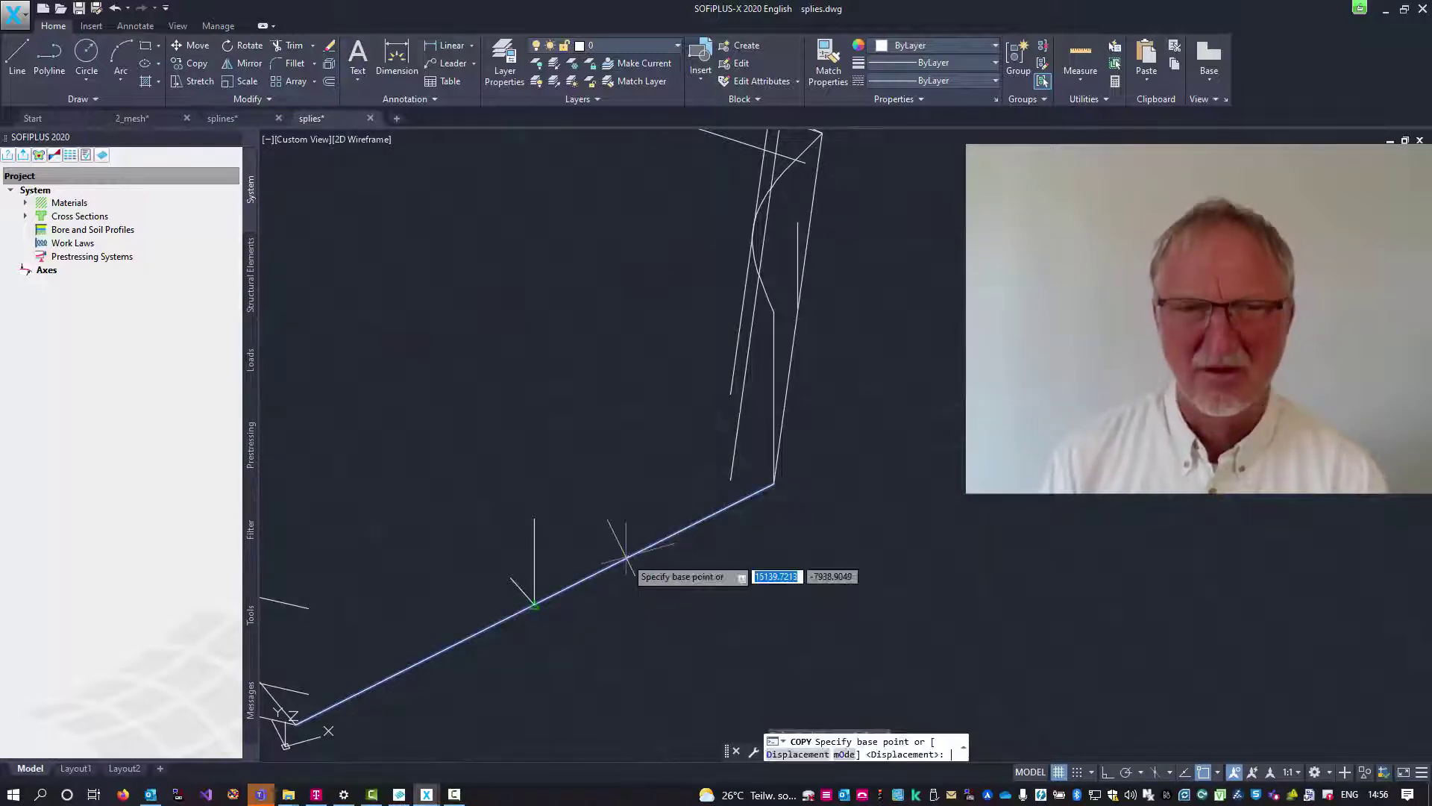
{"action": "left_click", "coordinate": [534, 601]}
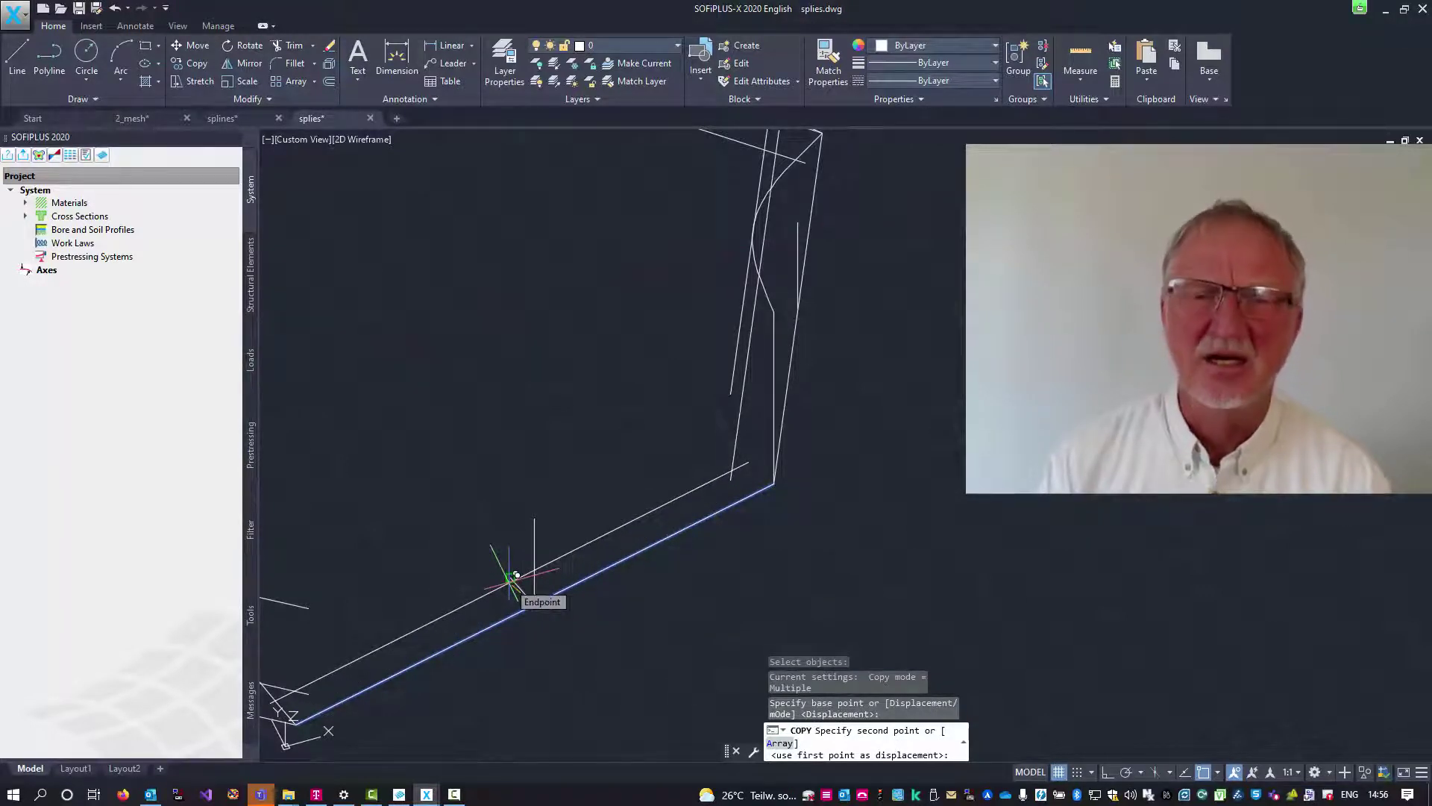
{"action": "left_click", "coordinate": [516, 576]}
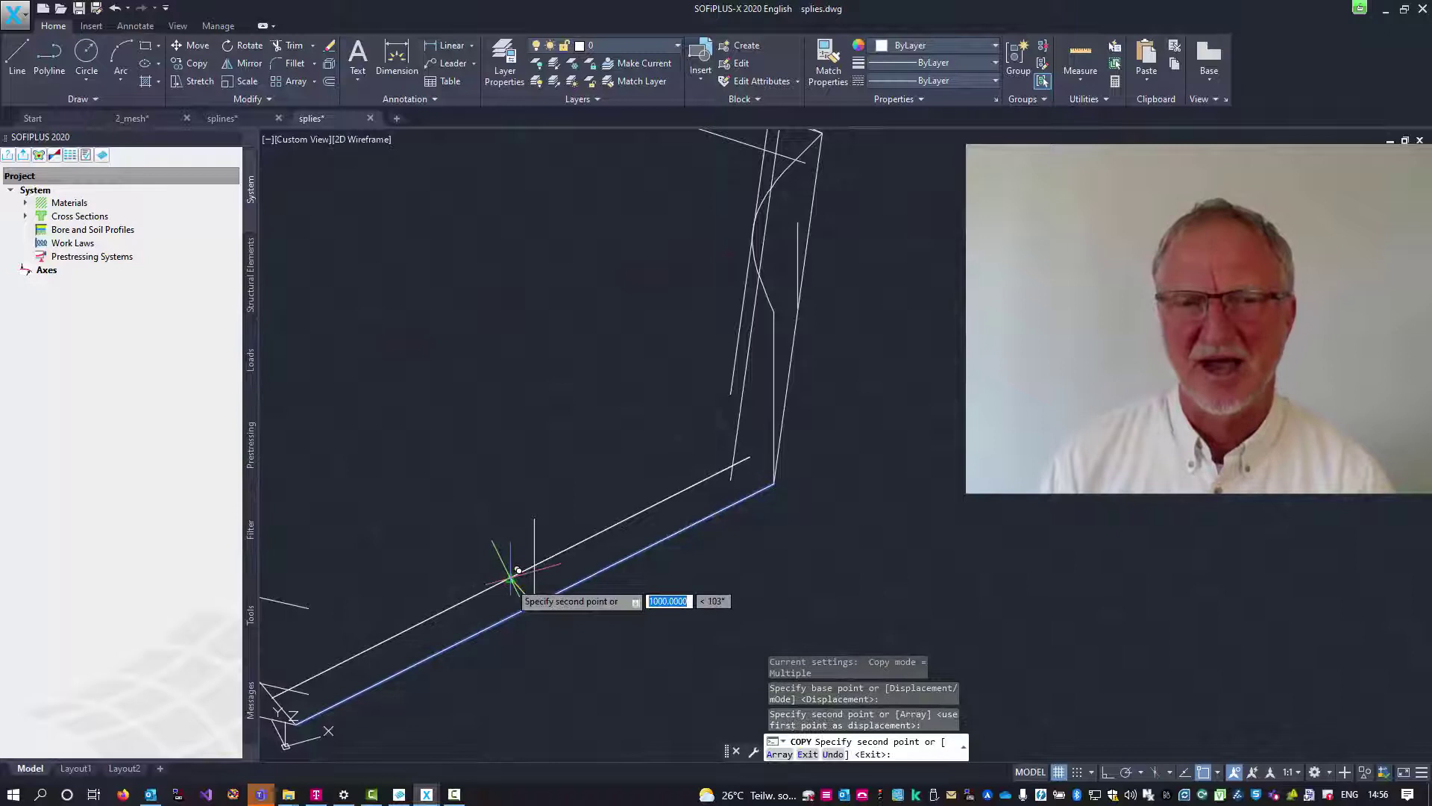
{"action": "key", "text": "Escape"}
Place a second raised copy of the upper diagonal line, then start a fit spline.
{"action": "left_click", "coordinate": [192, 64]}
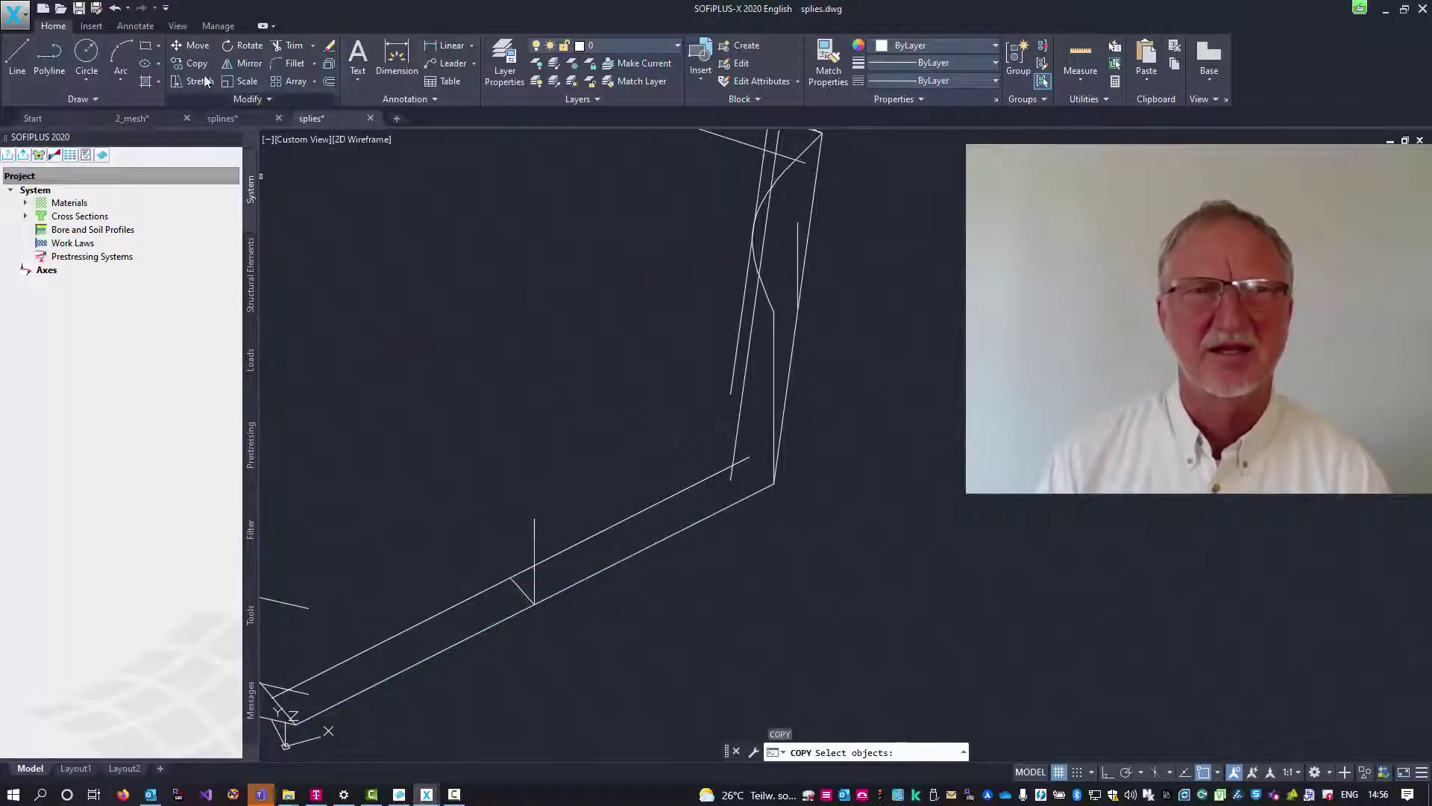
{"action": "left_click", "coordinate": [581, 540]}
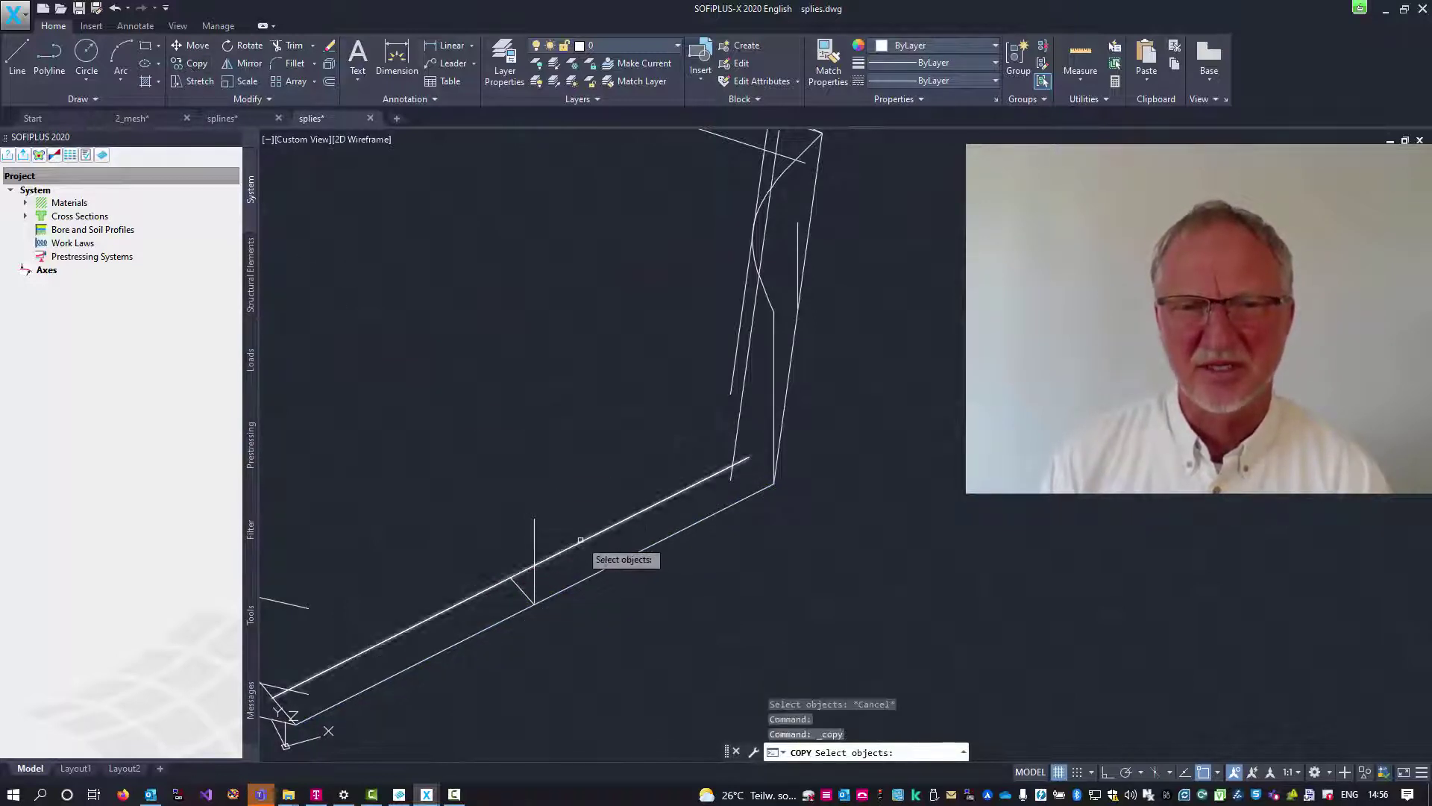
{"action": "key", "text": "Return"}
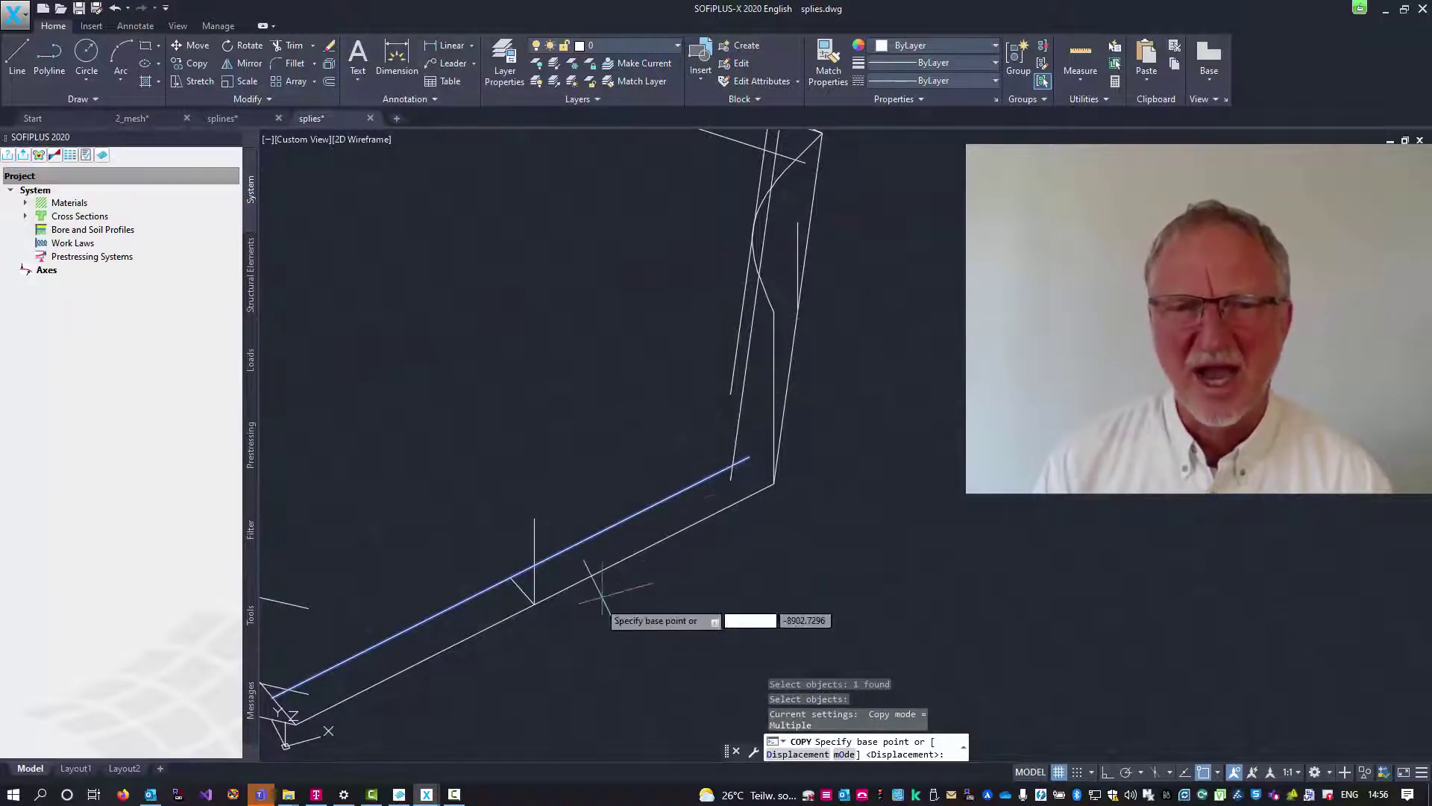
{"action": "left_click", "coordinate": [535, 602]}
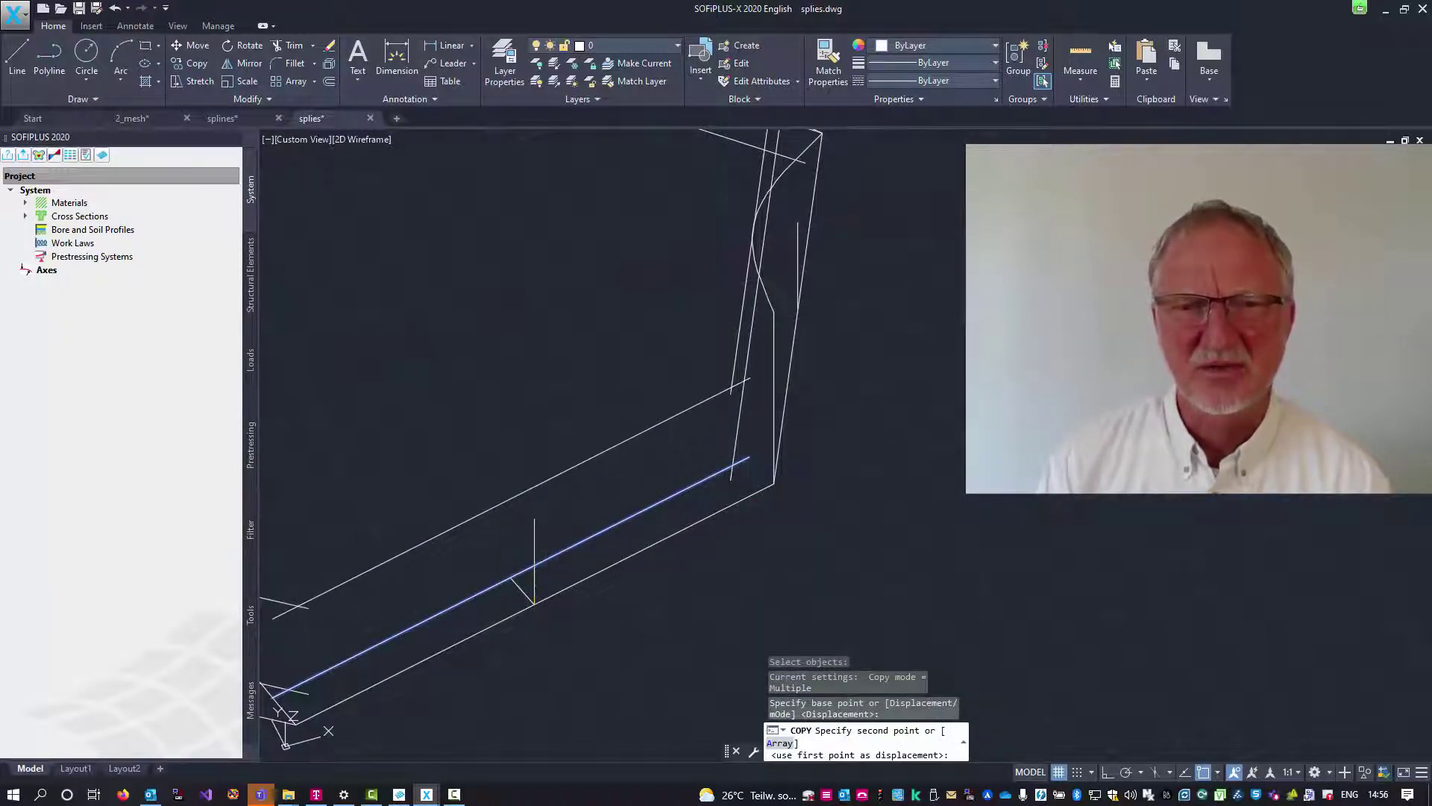
{"action": "left_click", "coordinate": [536, 517]}
{"action": "key", "text": "Escape"}
{"action": "key", "text": "Escape"}
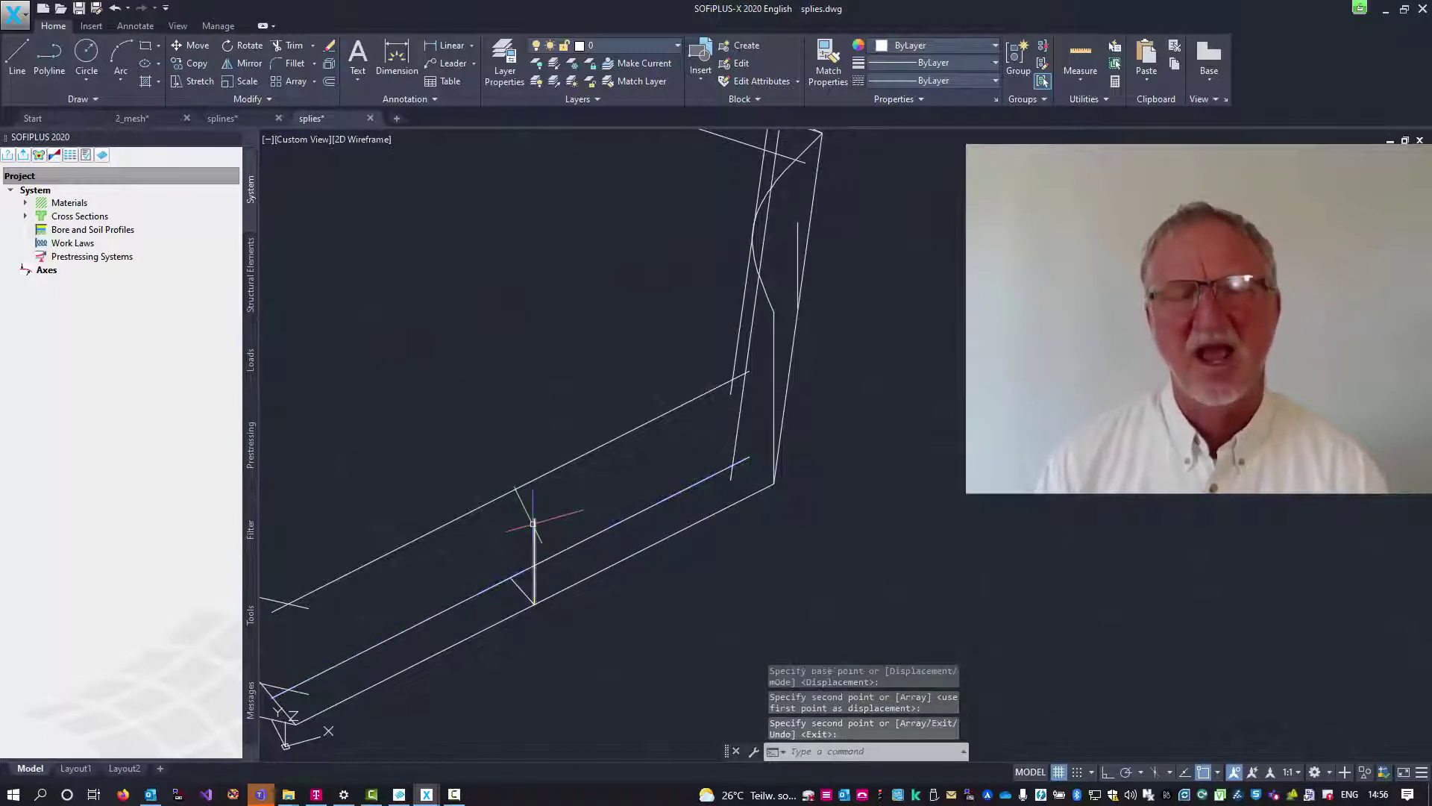
{"action": "left_click", "coordinate": [84, 100]}
{"action": "left_click", "coordinate": [16, 119]}
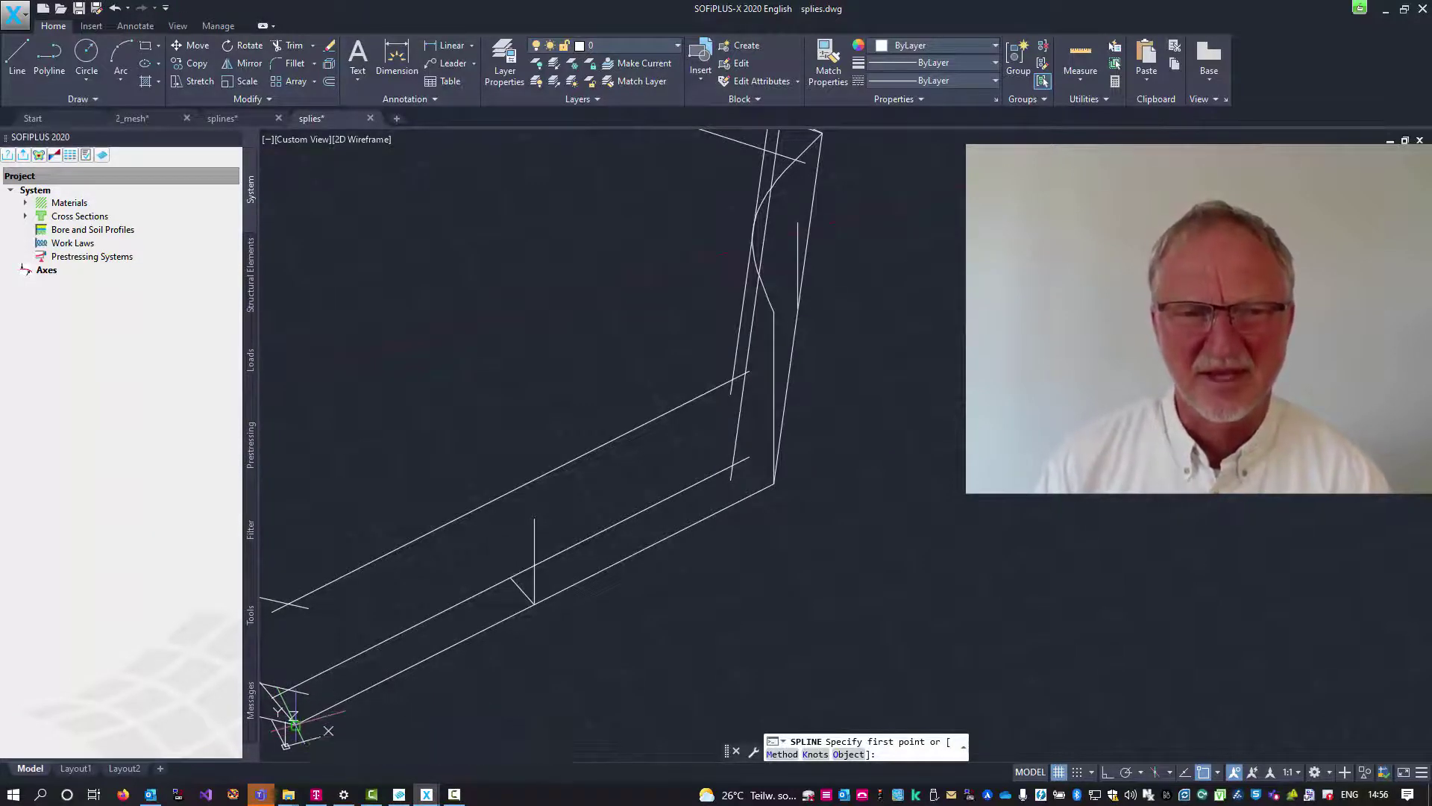
Draw a three-point spline from the bottom-left corner through the raised line to the upper corner.
{"action": "left_click", "coordinate": [296, 722]}
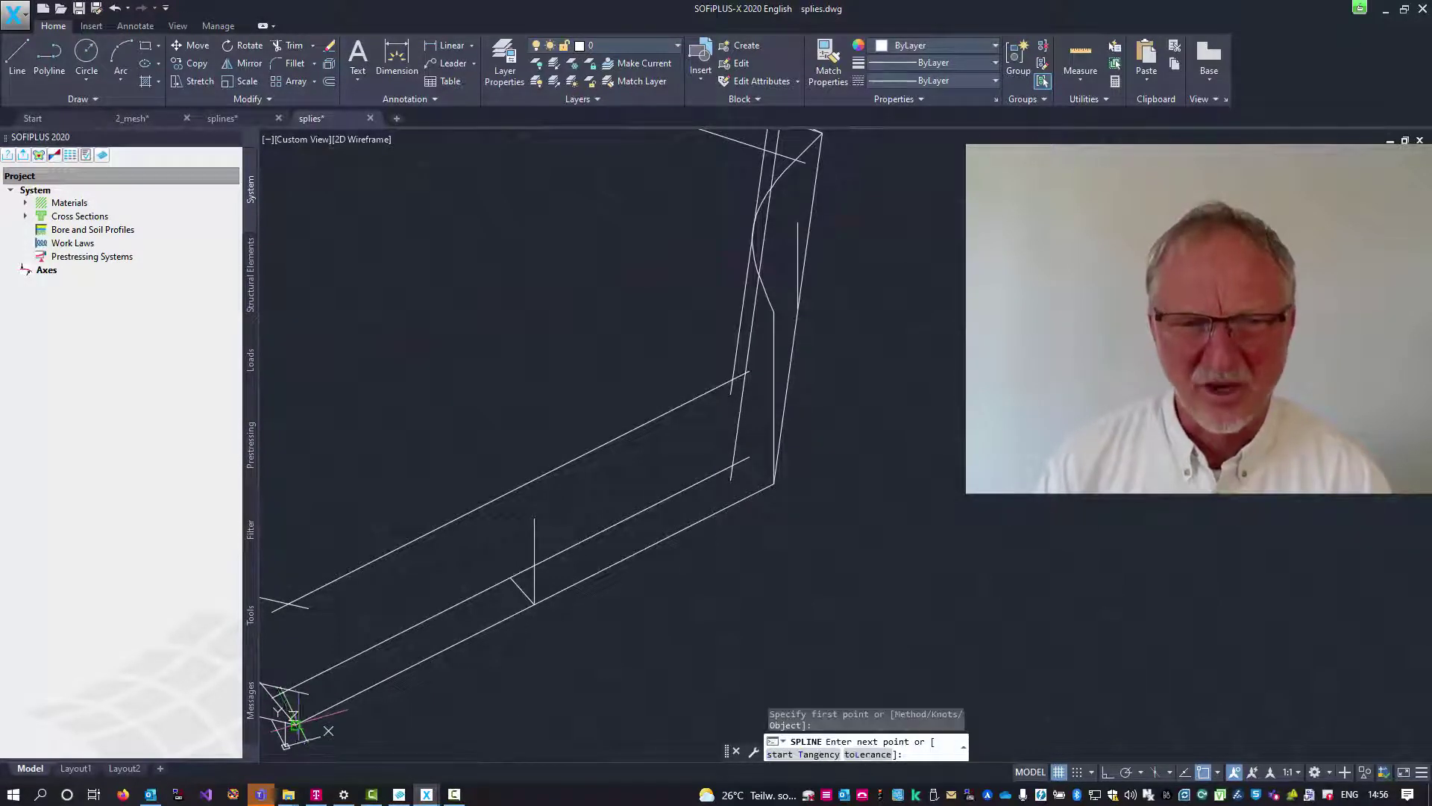
{"action": "left_click", "coordinate": [511, 494]}
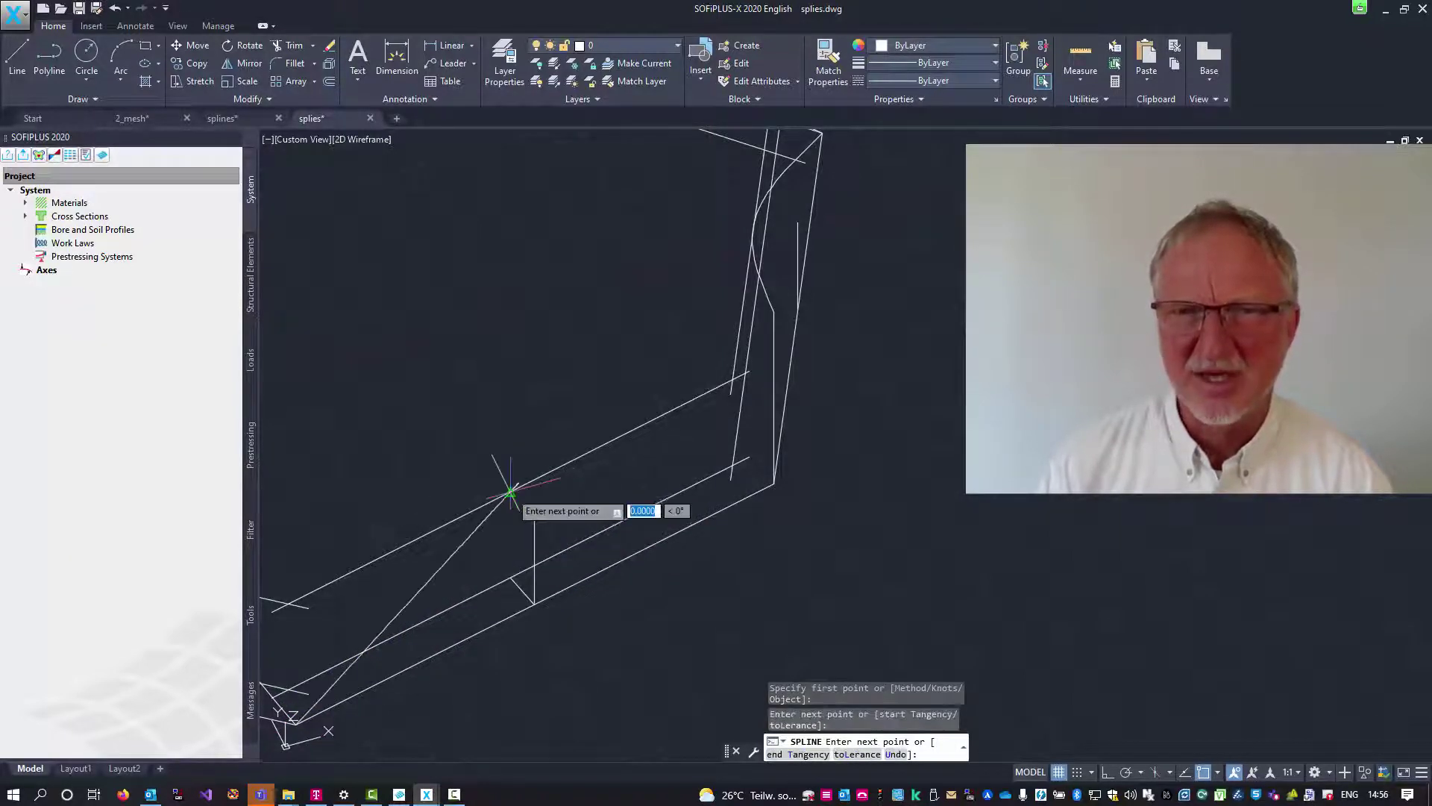
{"action": "left_click", "coordinate": [774, 312]}
{"action": "key", "text": "Return"}
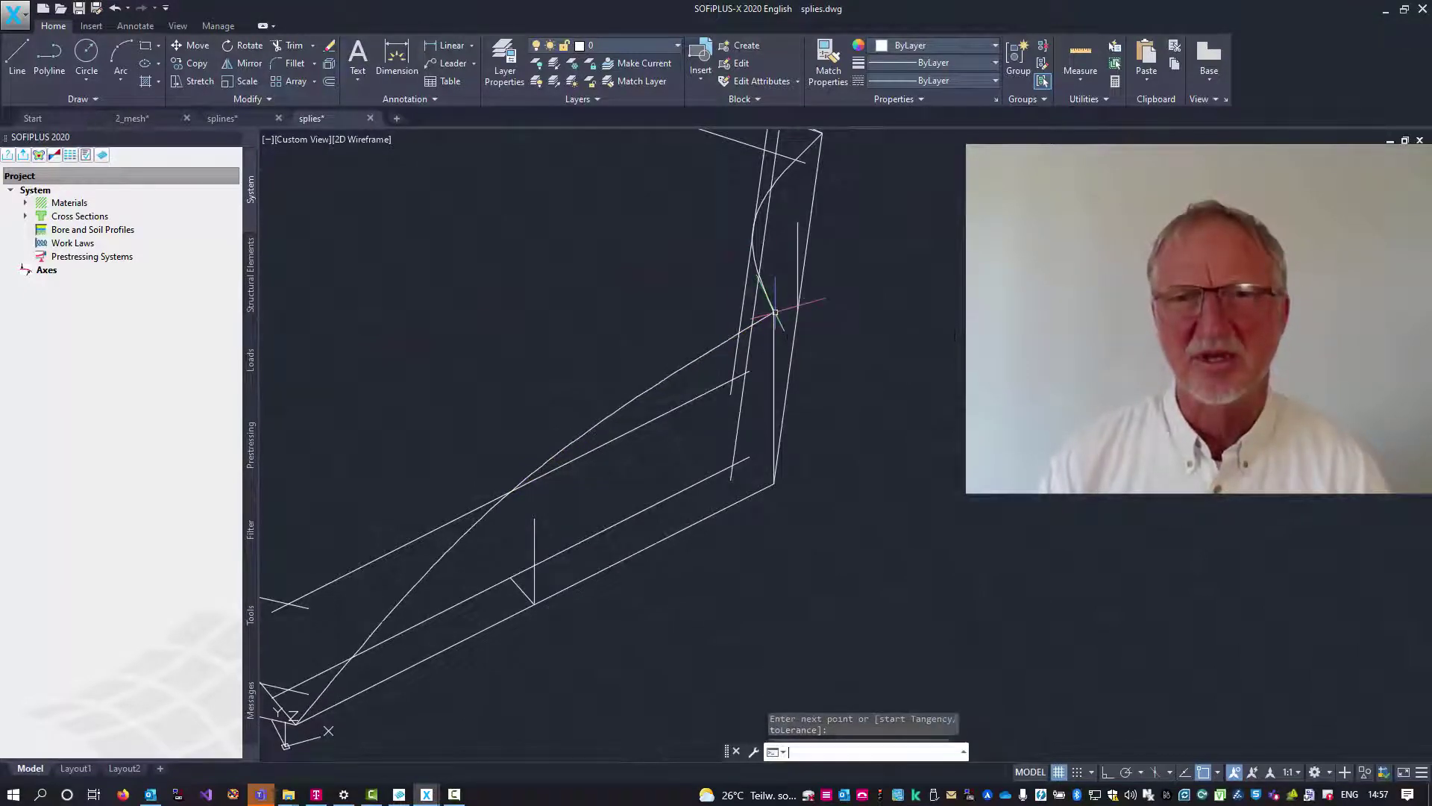
{"action": "key", "text": "Return"}
{"action": "key", "text": "Return"}
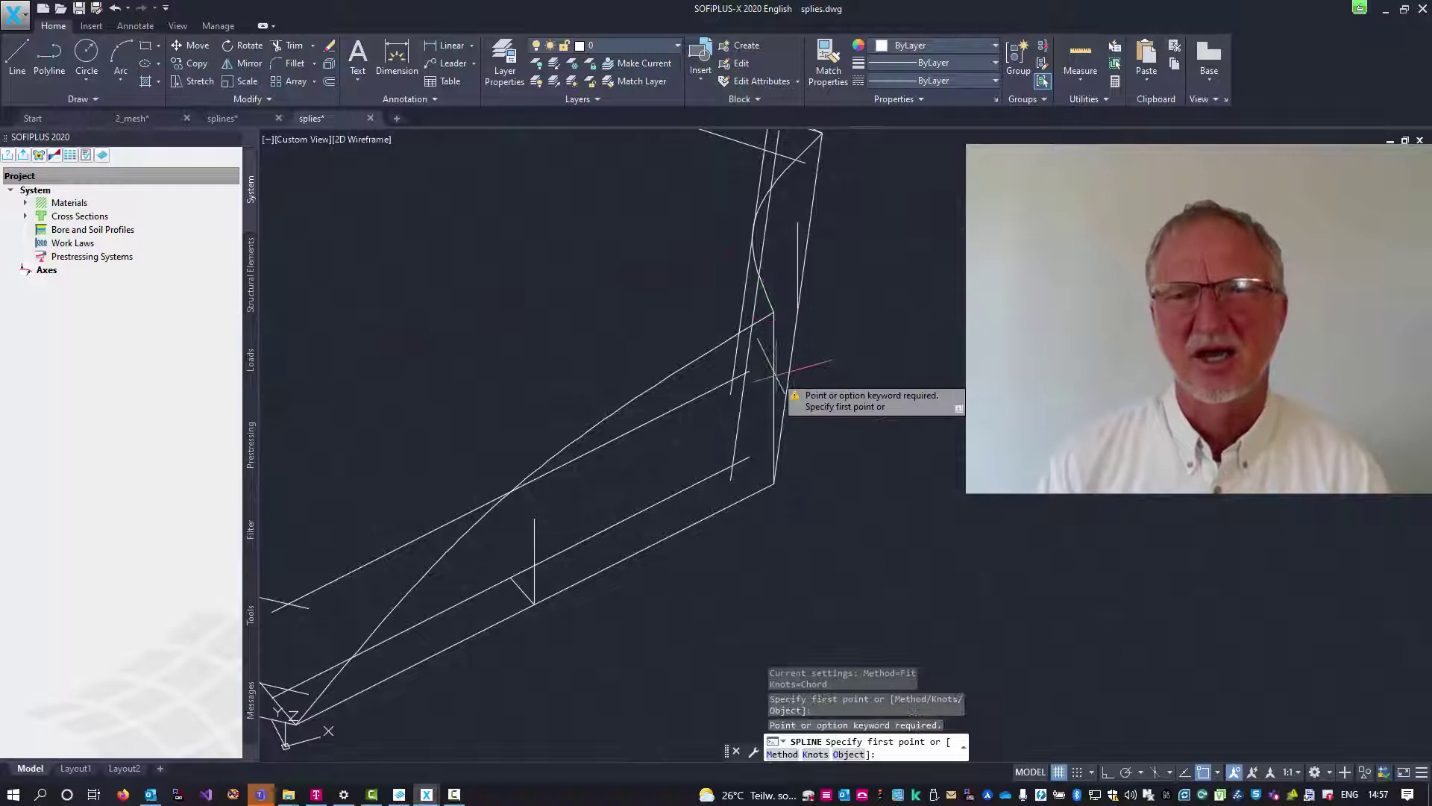
{"action": "middle_click_drag", "start_coordinate": [744, 444], "coordinate": [776, 448]}
{"action": "left_click", "coordinate": [796, 482]}
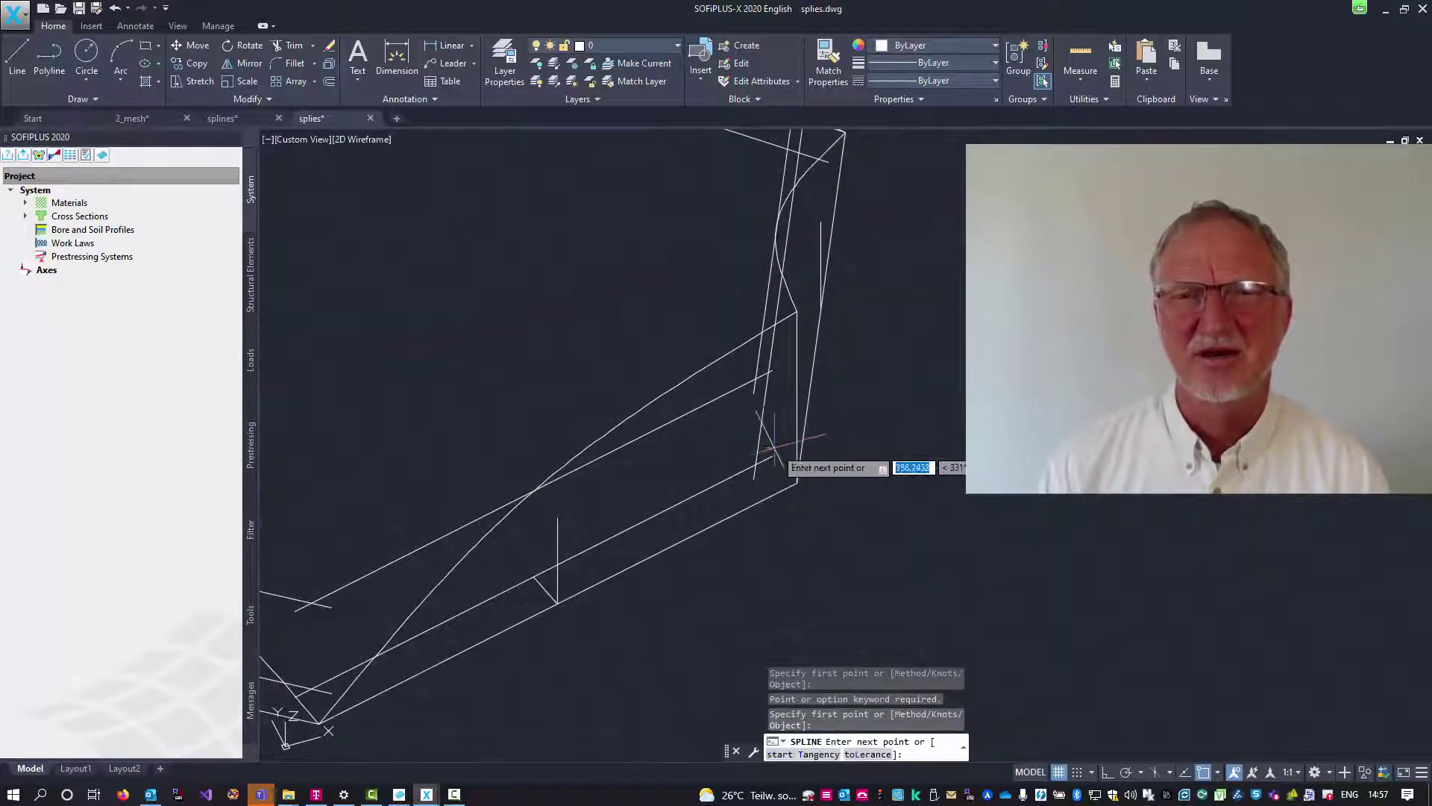
{"action": "key", "text": "Escape"}
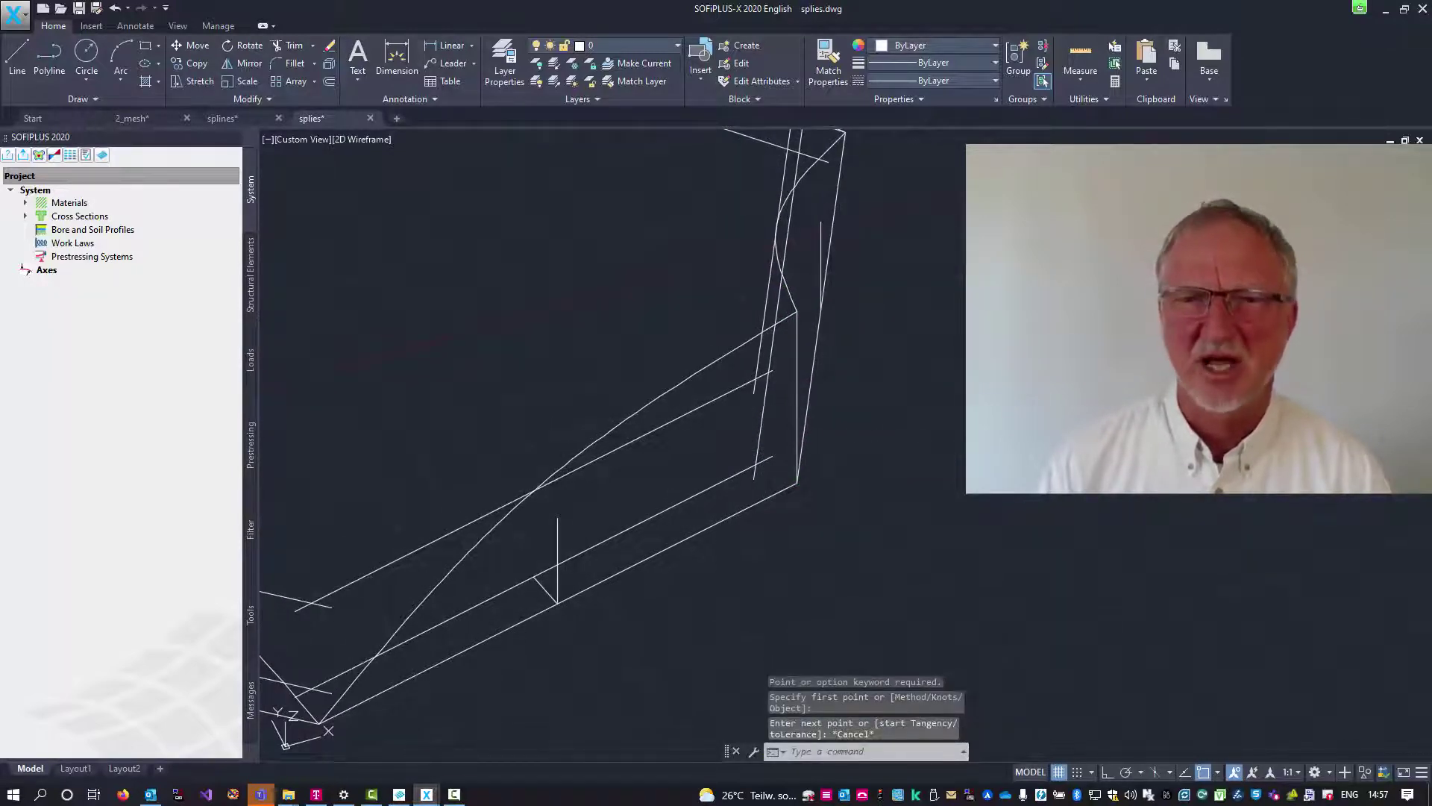
{"action": "middle_click_drag", "start_coordinate": [619, 567], "coordinate": [828, 429], "text": "shift"}
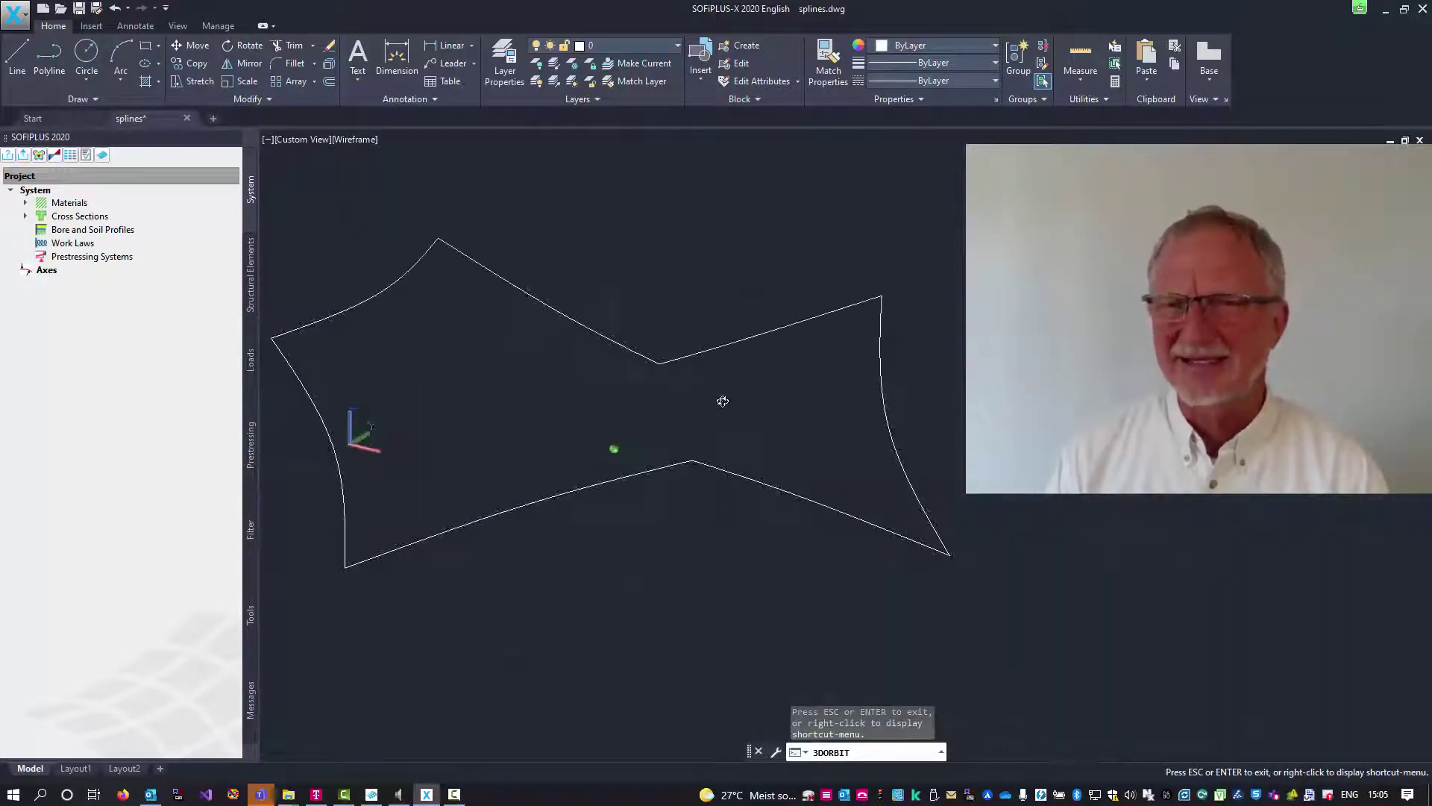
Draw two straight inner lines across the outline, the second ending on the diagonal via Nearest snap.
{"action": "mouse_move", "coordinate": [722, 402]}
{"action": "left_mouse_down"}
{"action": "mouse_move", "coordinate": [751, 416]}
{"action": "mouse_move", "coordinate": [716, 390]}
{"action": "mouse_move", "coordinate": [737, 409]}
{"action": "mouse_move", "coordinate": [723, 343]}
{"action": "mouse_move", "coordinate": [681, 320]}
{"action": "mouse_move", "coordinate": [703, 518]}
{"action": "mouse_move", "coordinate": [682, 524]}
{"action": "left_mouse_up"}
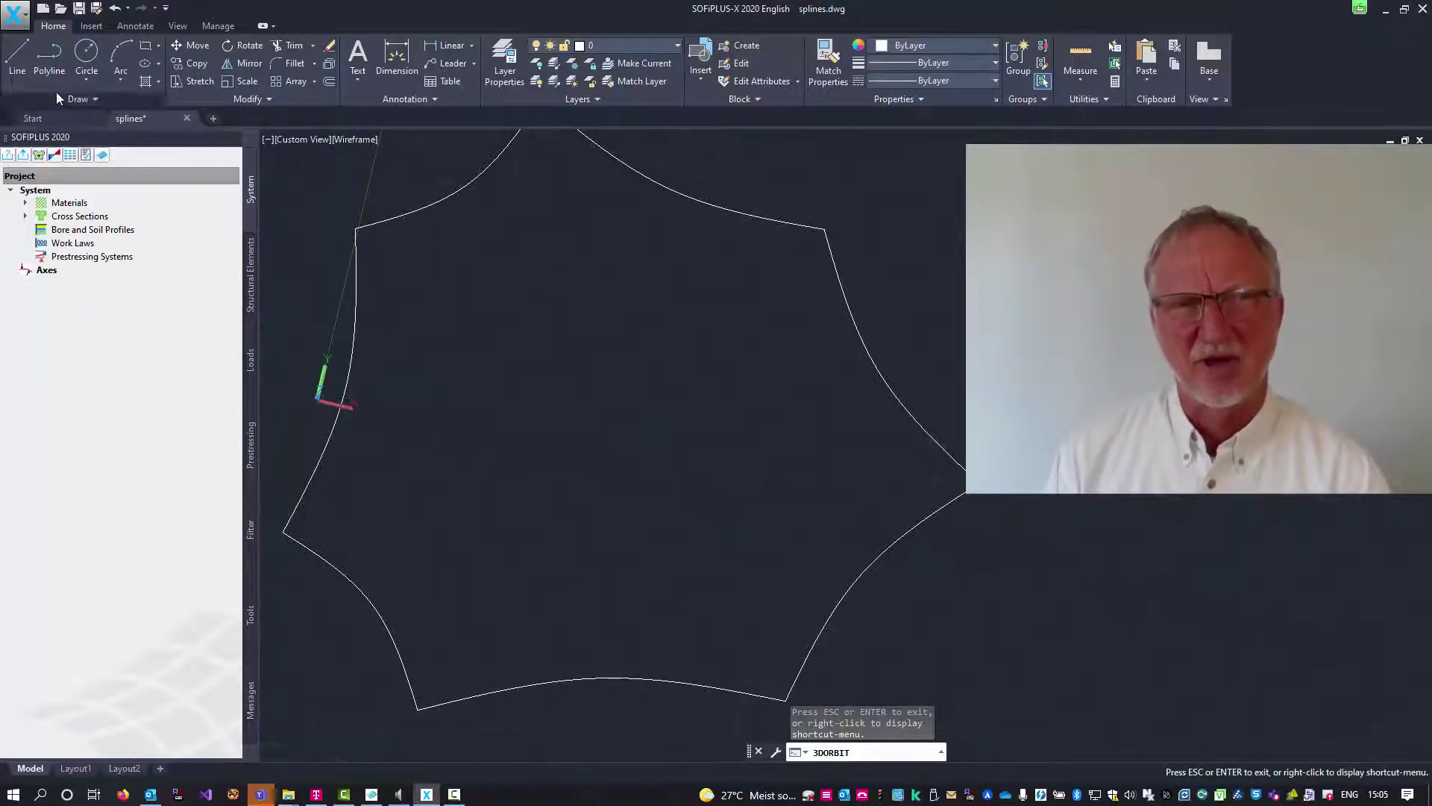
{"action": "left_click", "coordinate": [24, 54]}
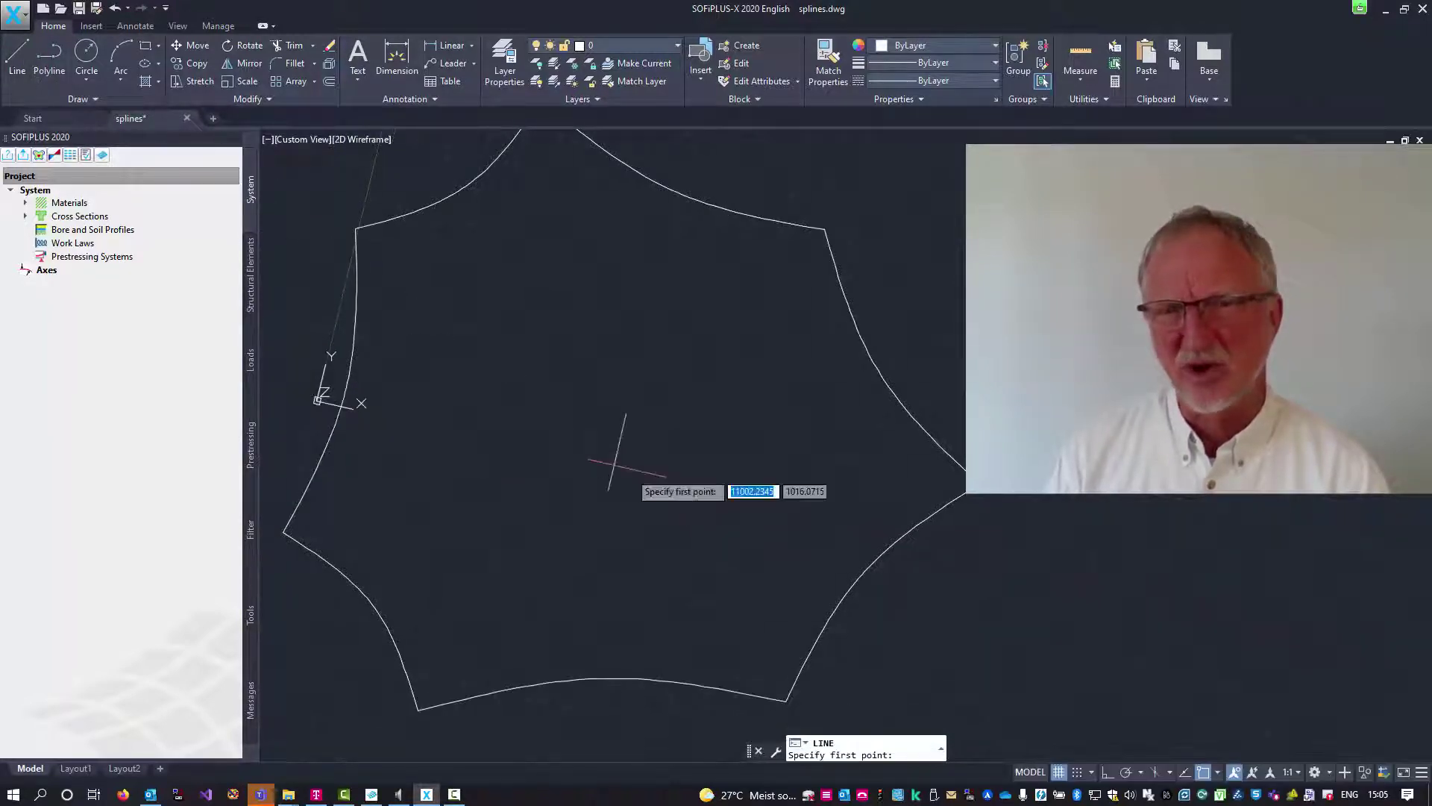
{"action": "left_click", "coordinate": [862, 574]}
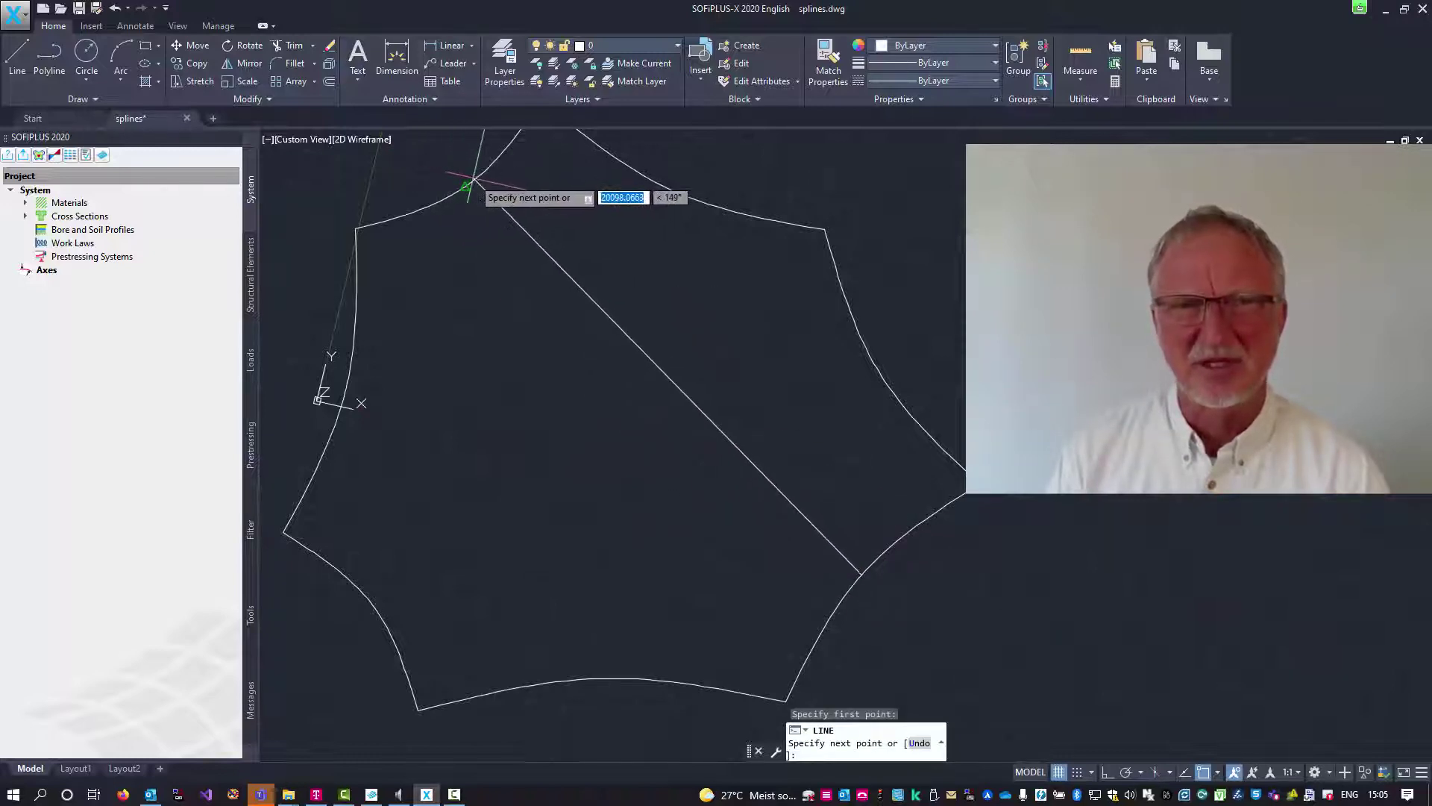
{"action": "left_click", "coordinate": [467, 188]}
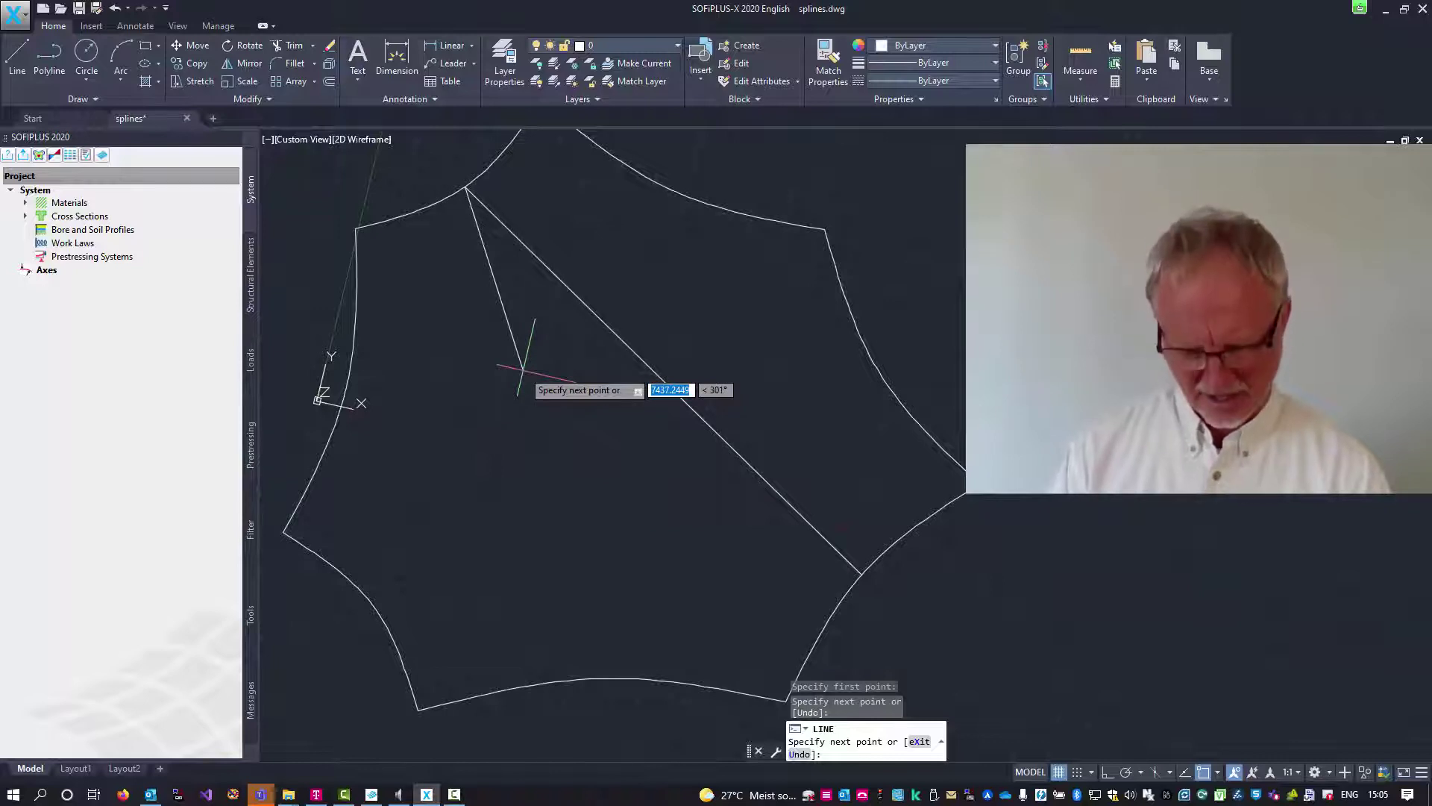
{"action": "key", "text": "Return"}
{"action": "key", "text": "Return"}
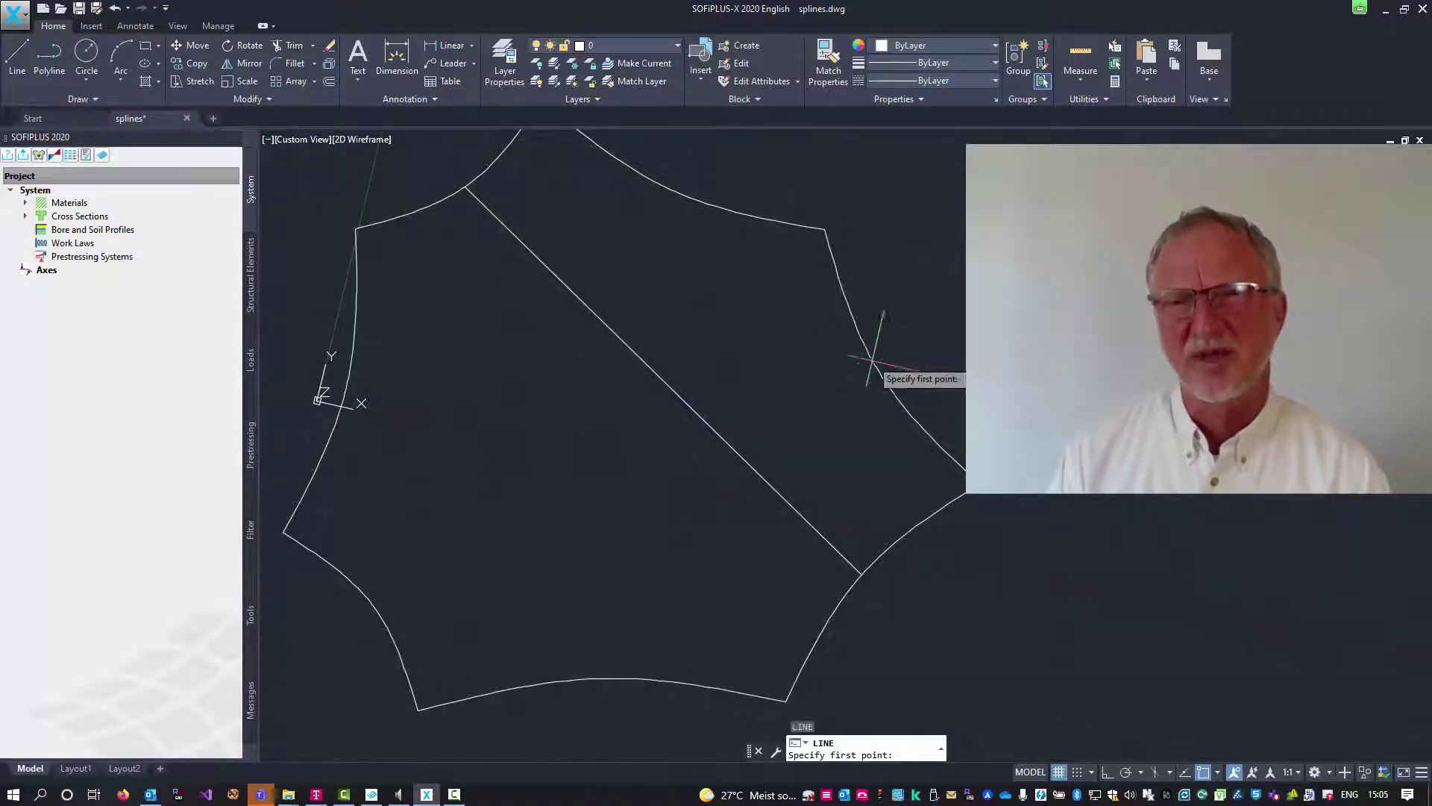
{"action": "left_click", "coordinate": [878, 372]}
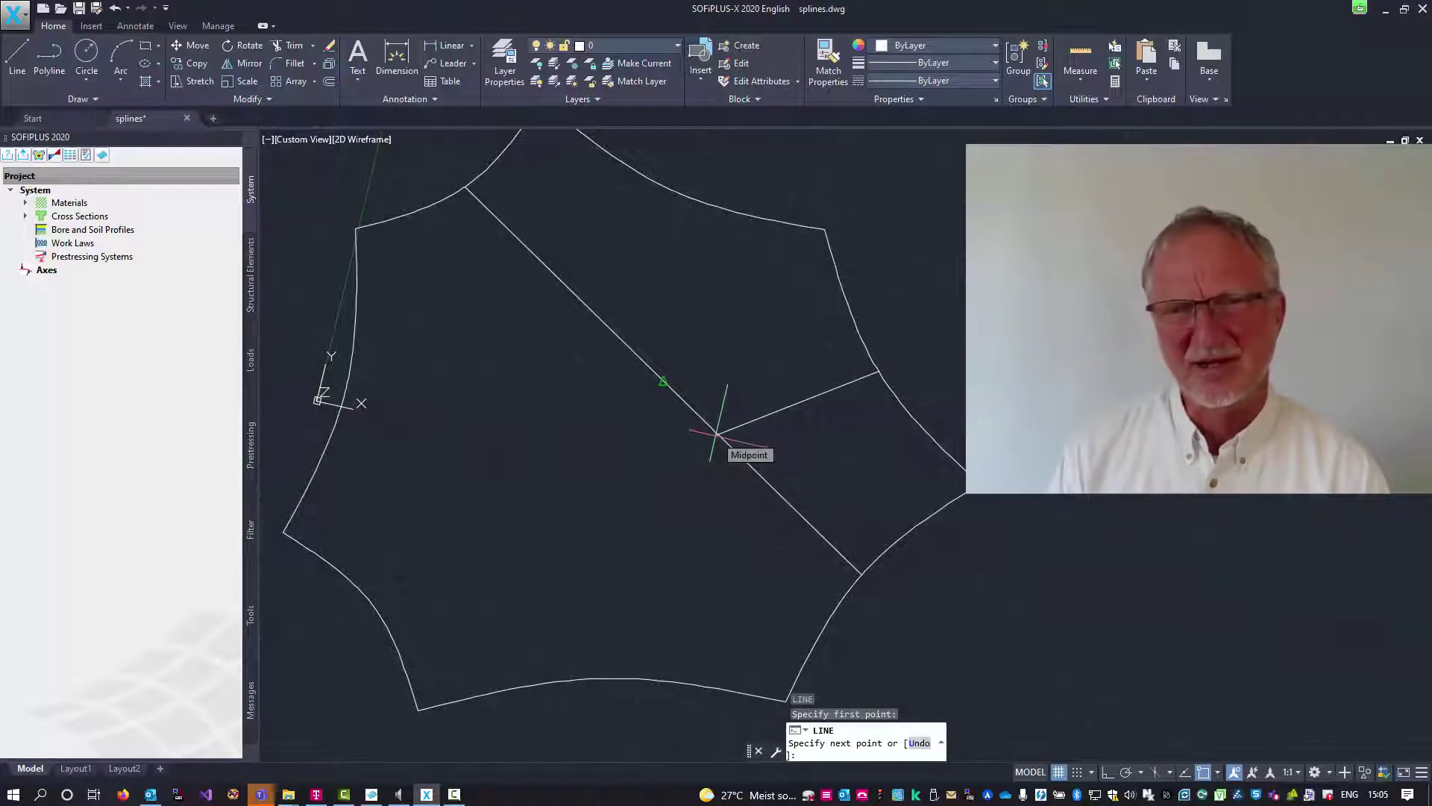
{"action": "right_click", "coordinate": [708, 456]}
{"action": "mouse_move", "coordinate": [761, 560]}
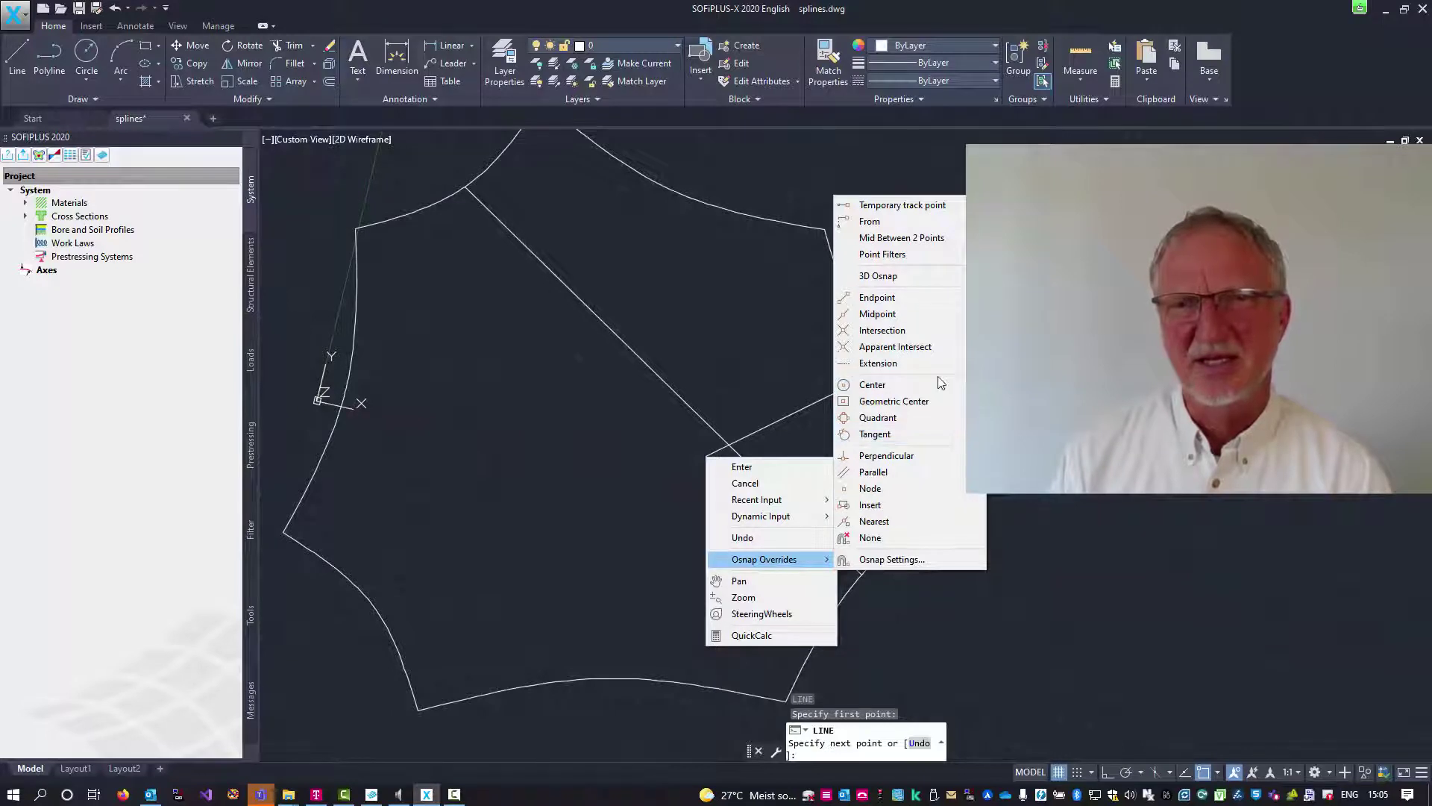
{"action": "left_click", "coordinate": [908, 519]}
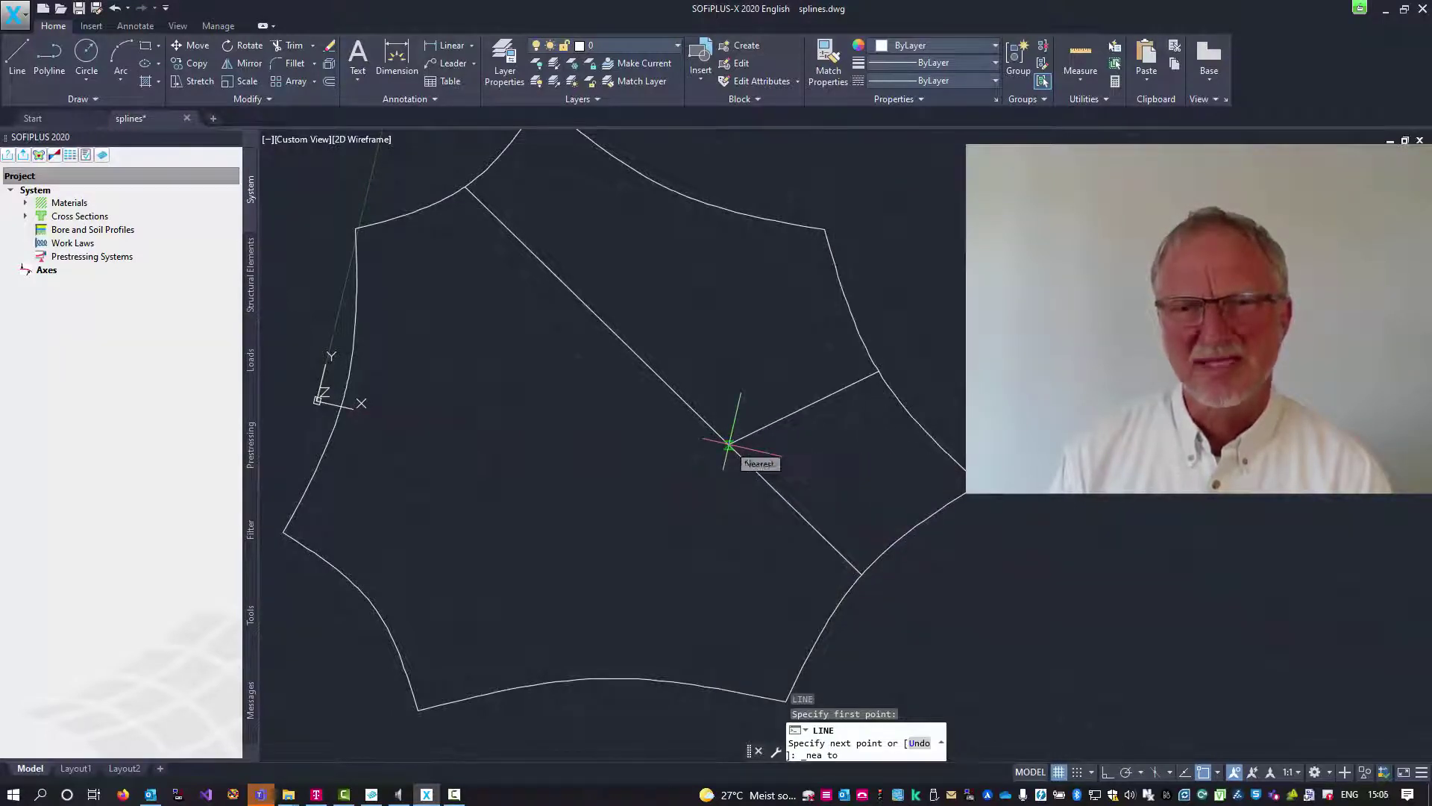
{"action": "left_click", "coordinate": [730, 446]}
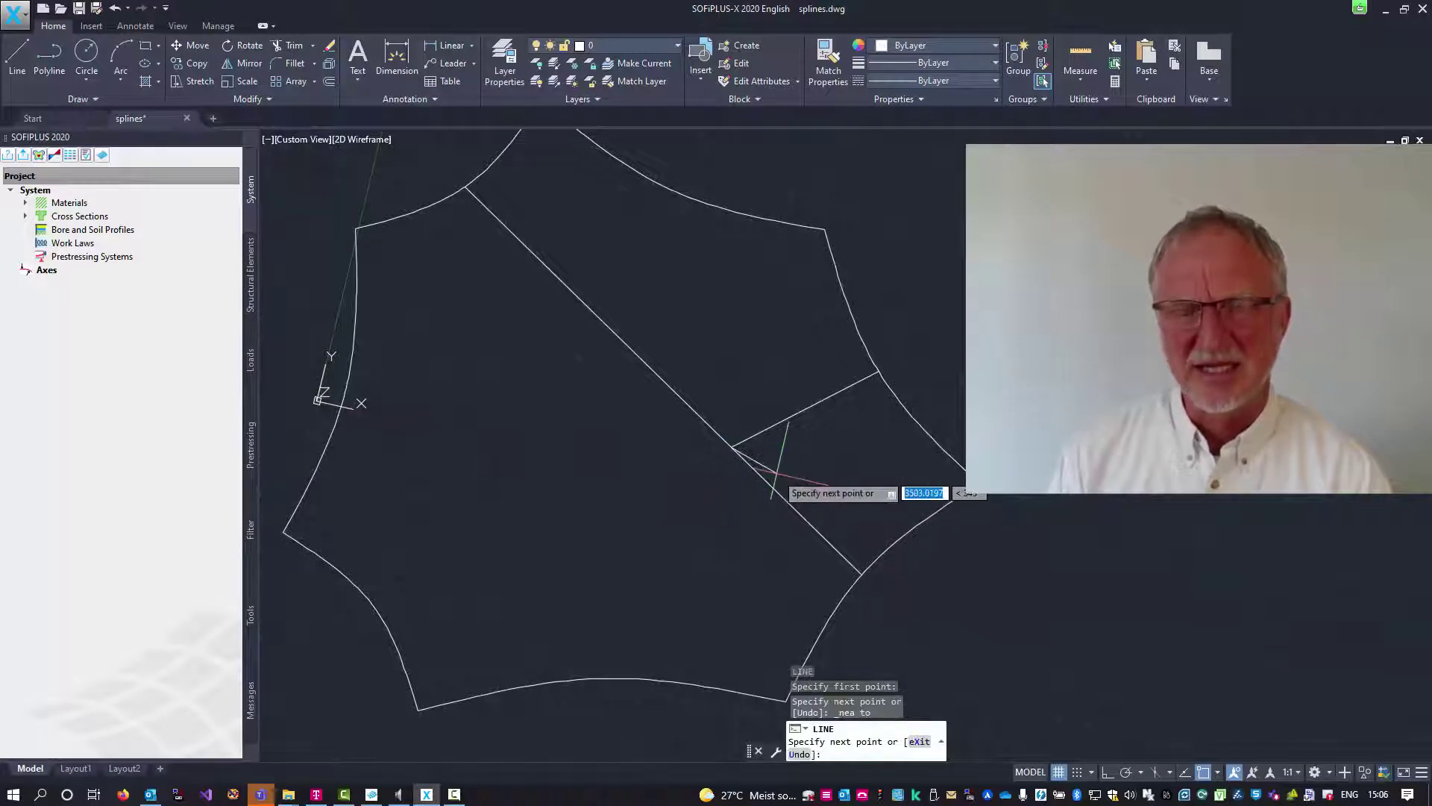
{"action": "key", "text": "Return"}
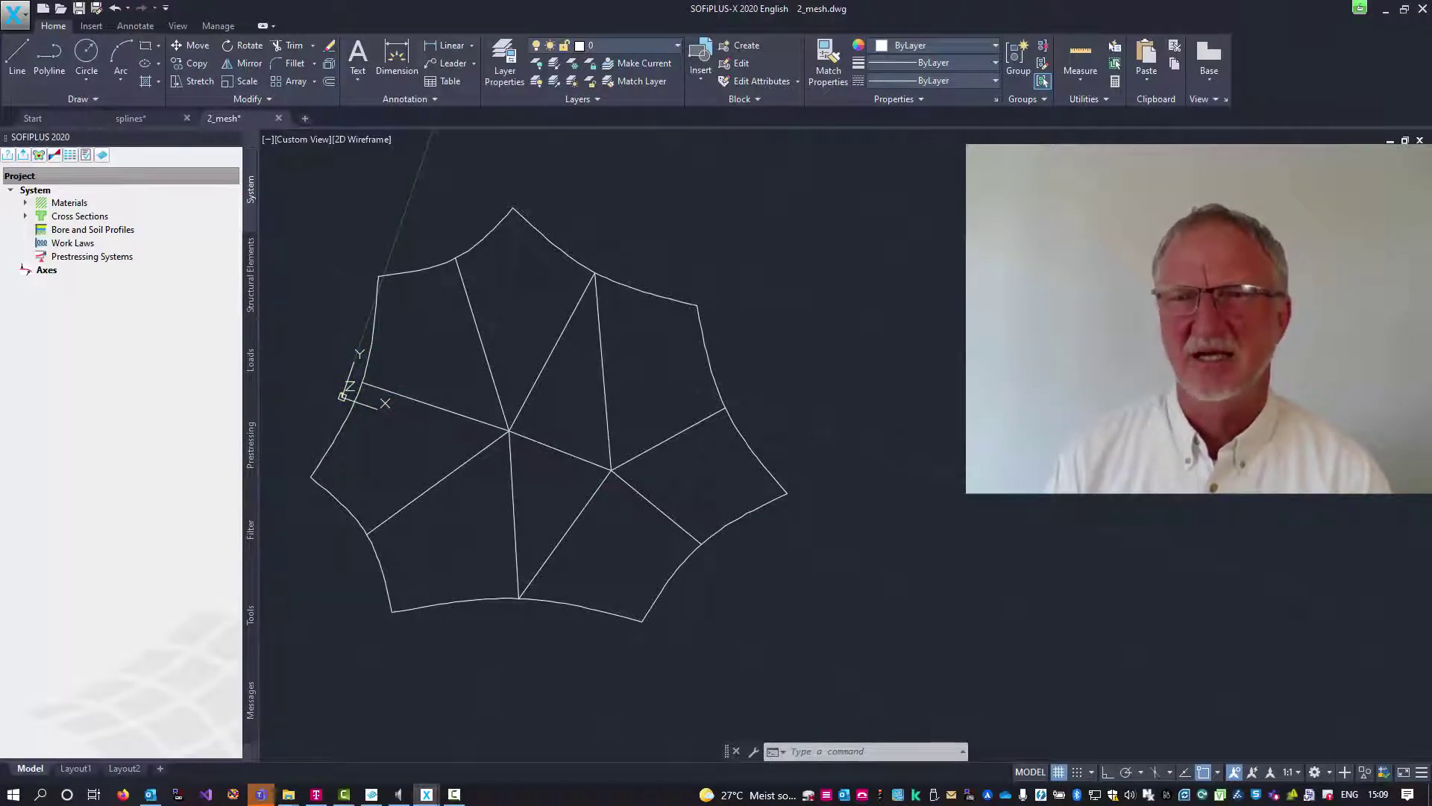
Orbit the 3_mesh net to inspect its defined structural areas in 3D.
{"action": "mouse_move", "coordinate": [649, 499]}
{"action": "middle_mouse_down", "text": "shift"}
{"action": "mouse_move", "coordinate": [631, 504]}
{"action": "mouse_move", "coordinate": [633, 374]}
{"action": "mouse_move", "coordinate": [661, 281]}
{"action": "mouse_move", "coordinate": [588, 495]}
{"action": "mouse_move", "coordinate": [671, 504]}
{"action": "middle_mouse_up", "text": "shift"}
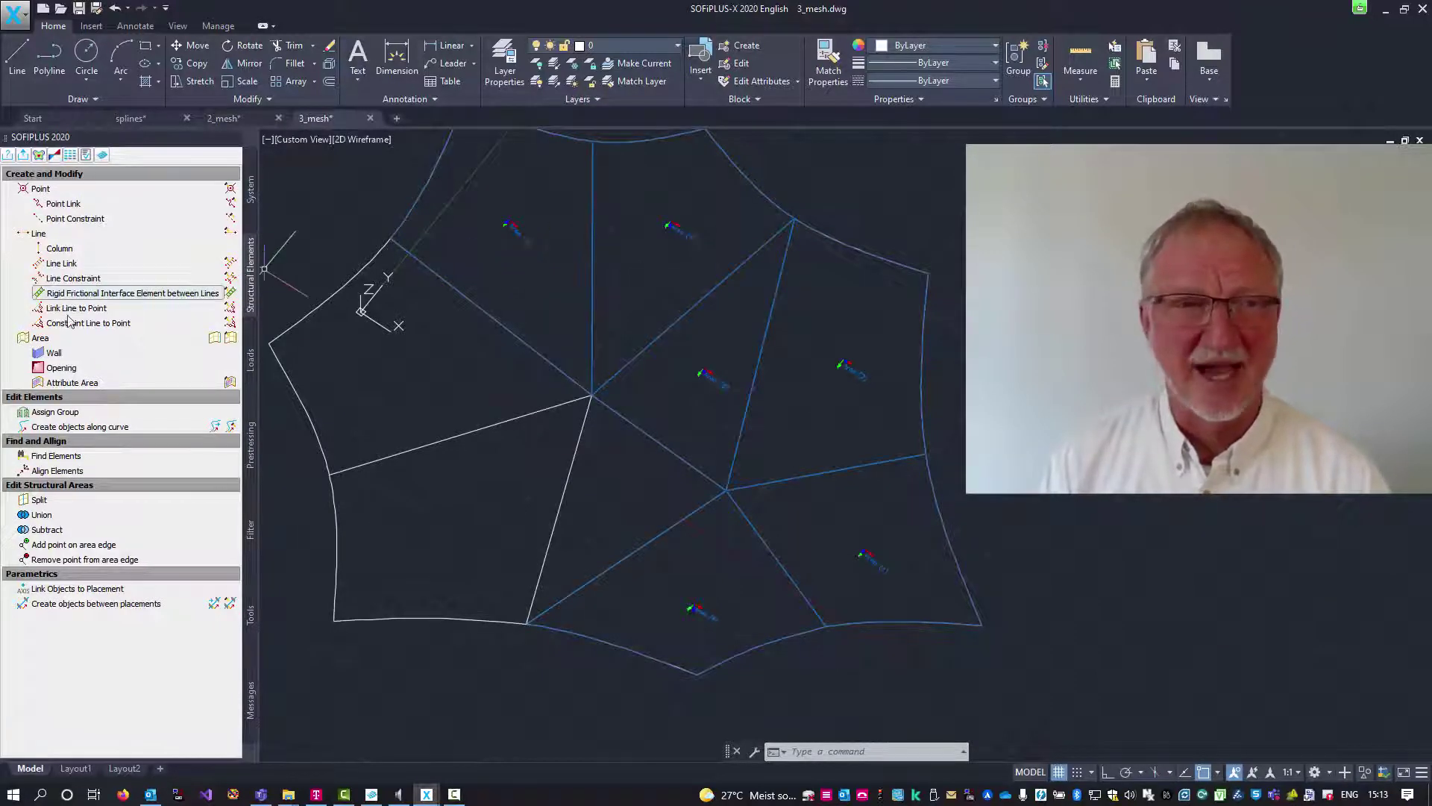
Define the lower-left panel as a structural area by picking its four bounding lines.
{"action": "left_click", "coordinate": [41, 339]}
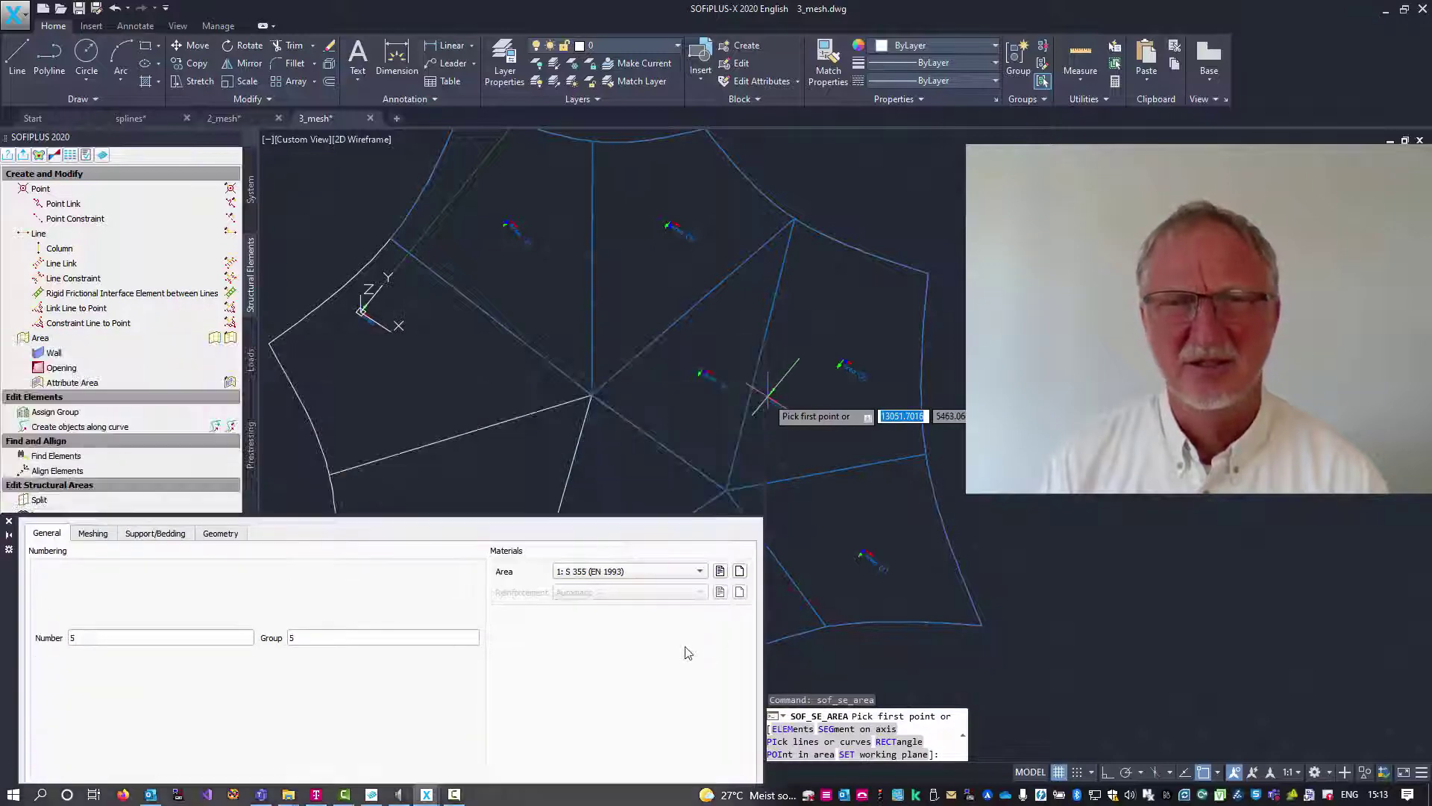
{"action": "right_click", "coordinate": [973, 493]}
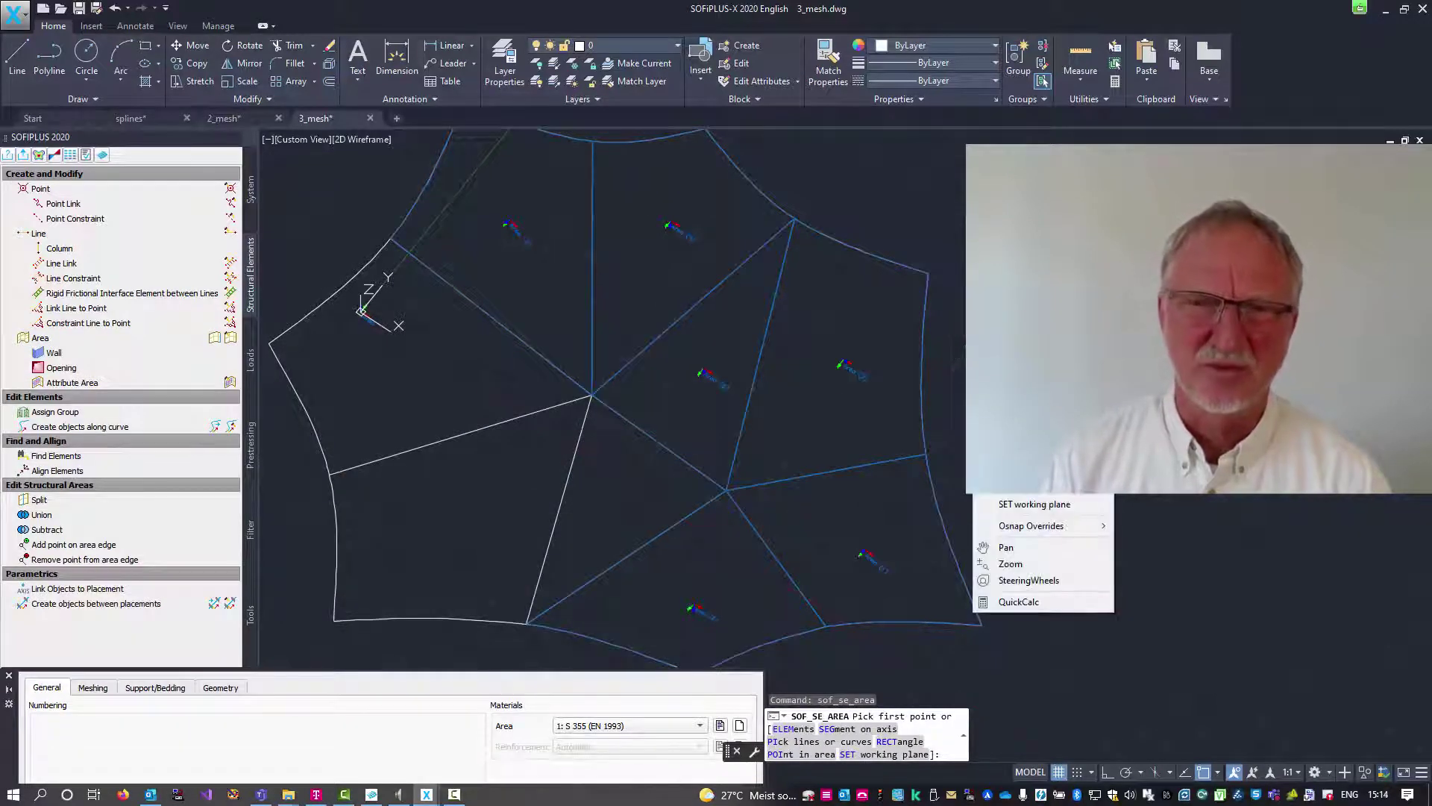
{"action": "left_click", "coordinate": [781, 740]}
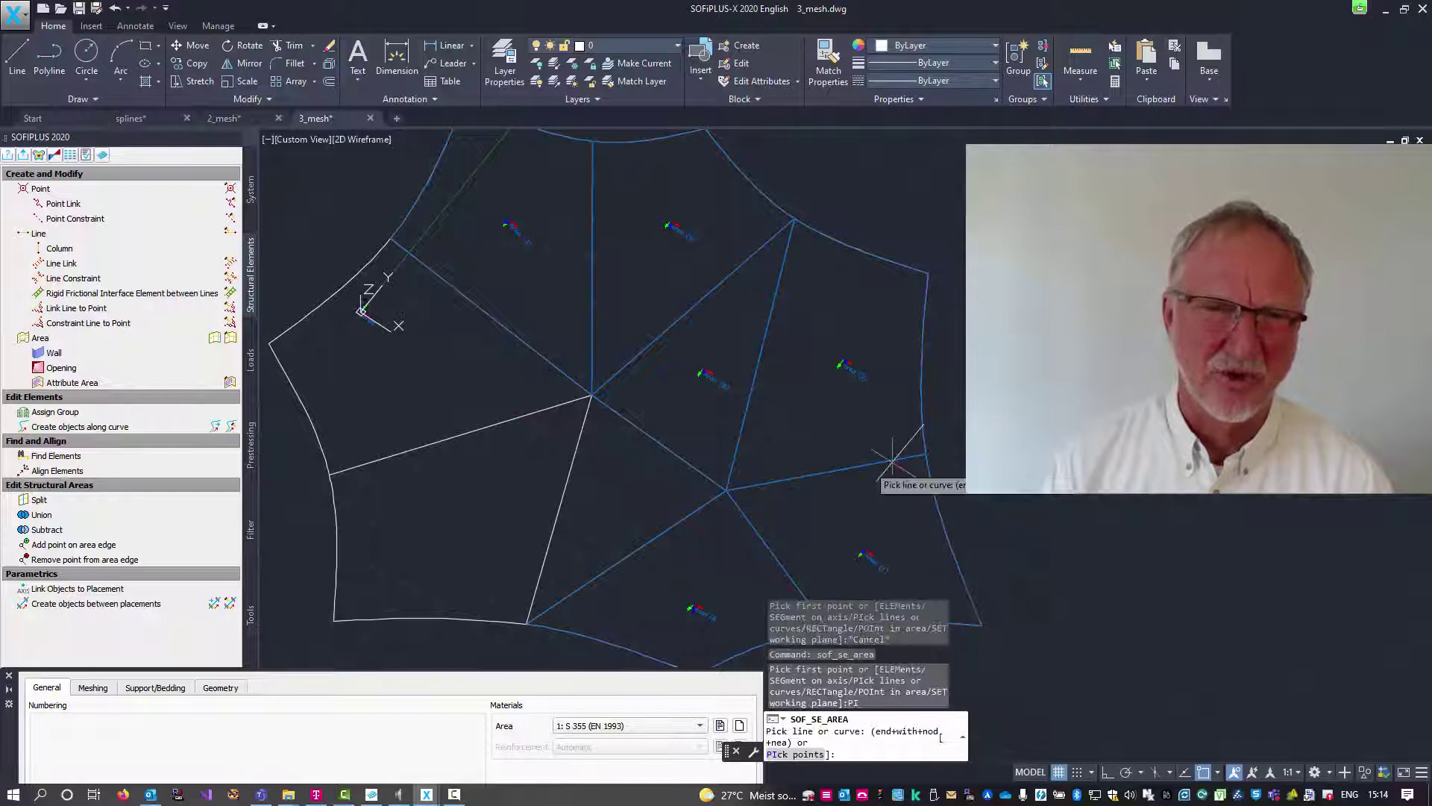
{"action": "left_click", "coordinate": [448, 618]}
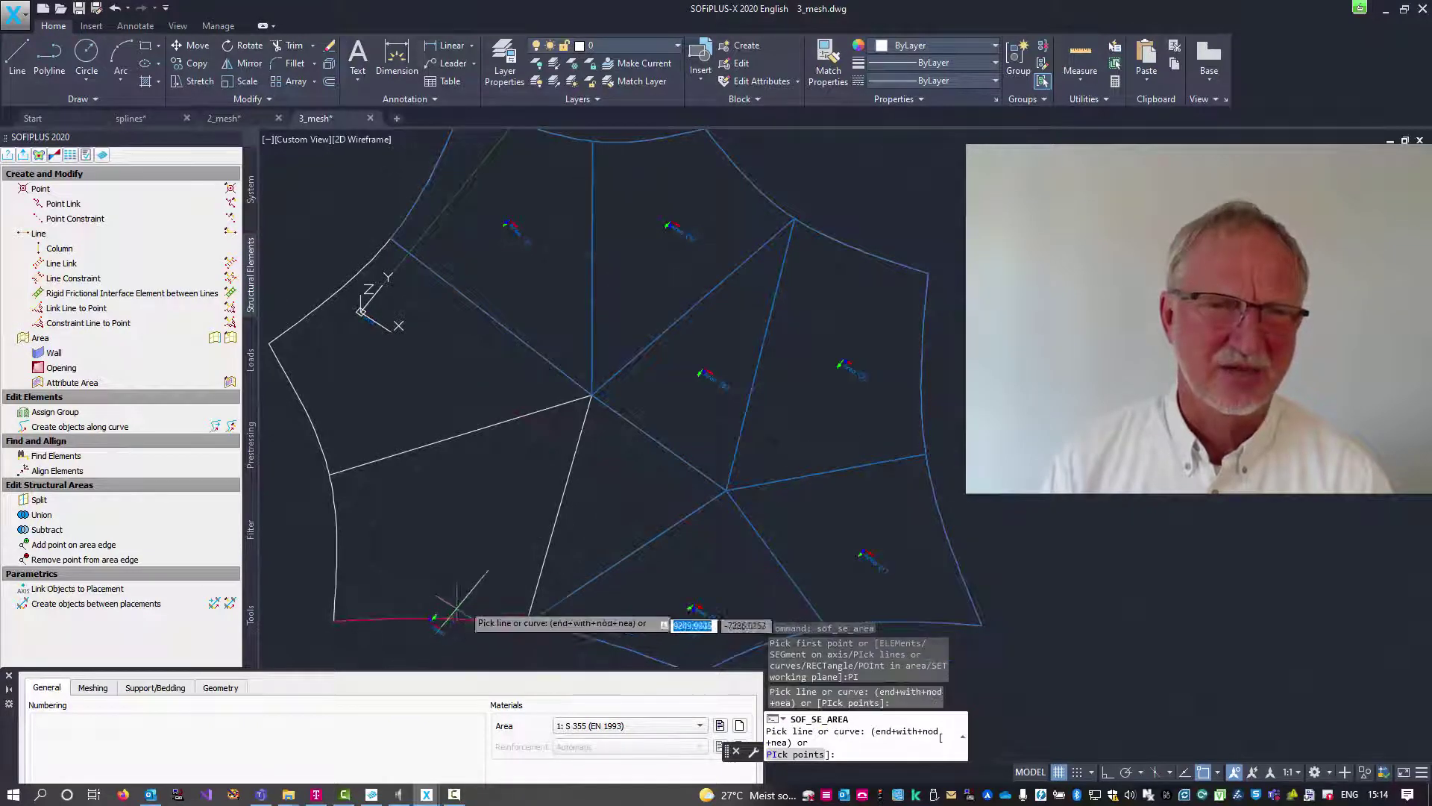
{"action": "left_click", "coordinate": [550, 538]}
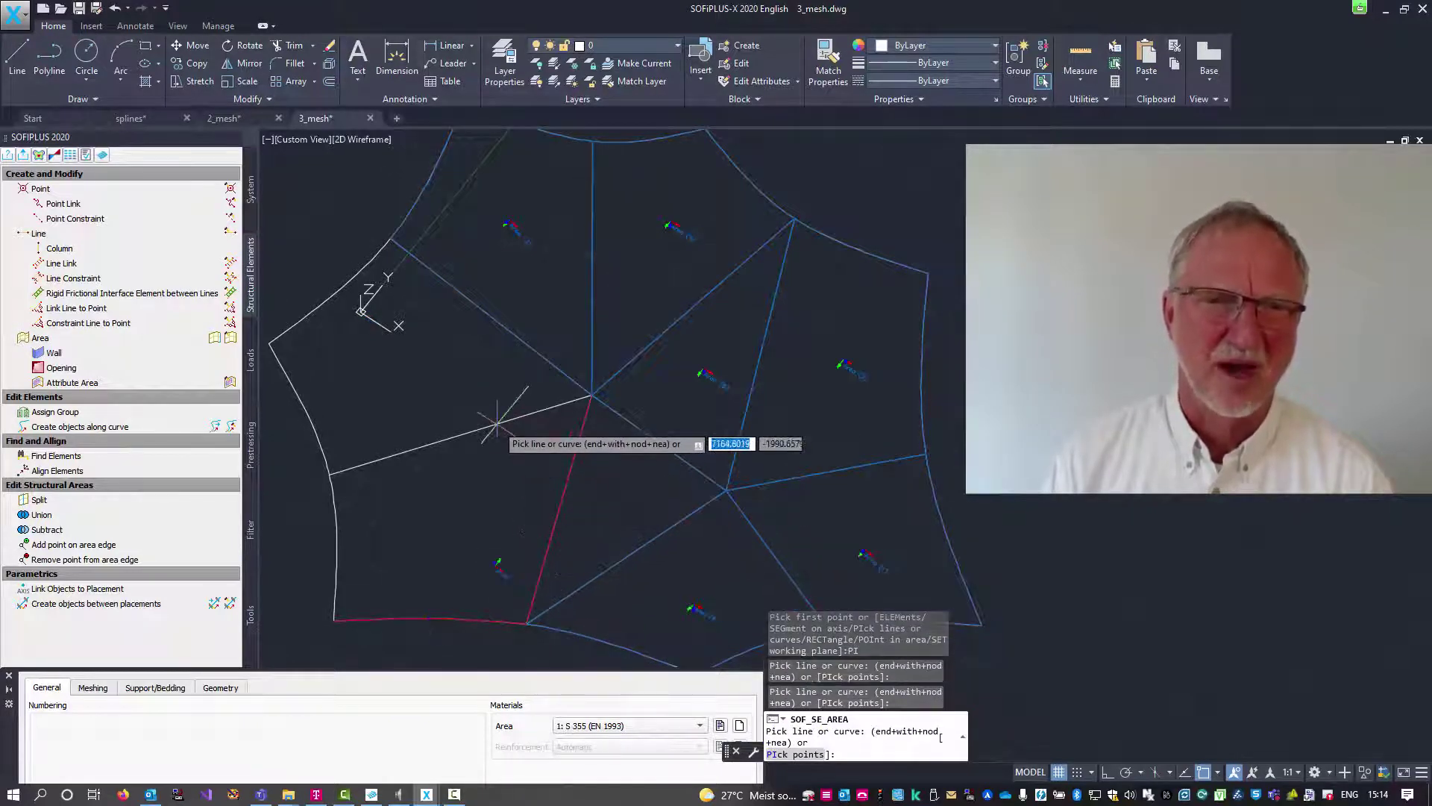
{"action": "left_click", "coordinate": [418, 447]}
{"action": "left_click", "coordinate": [333, 496]}
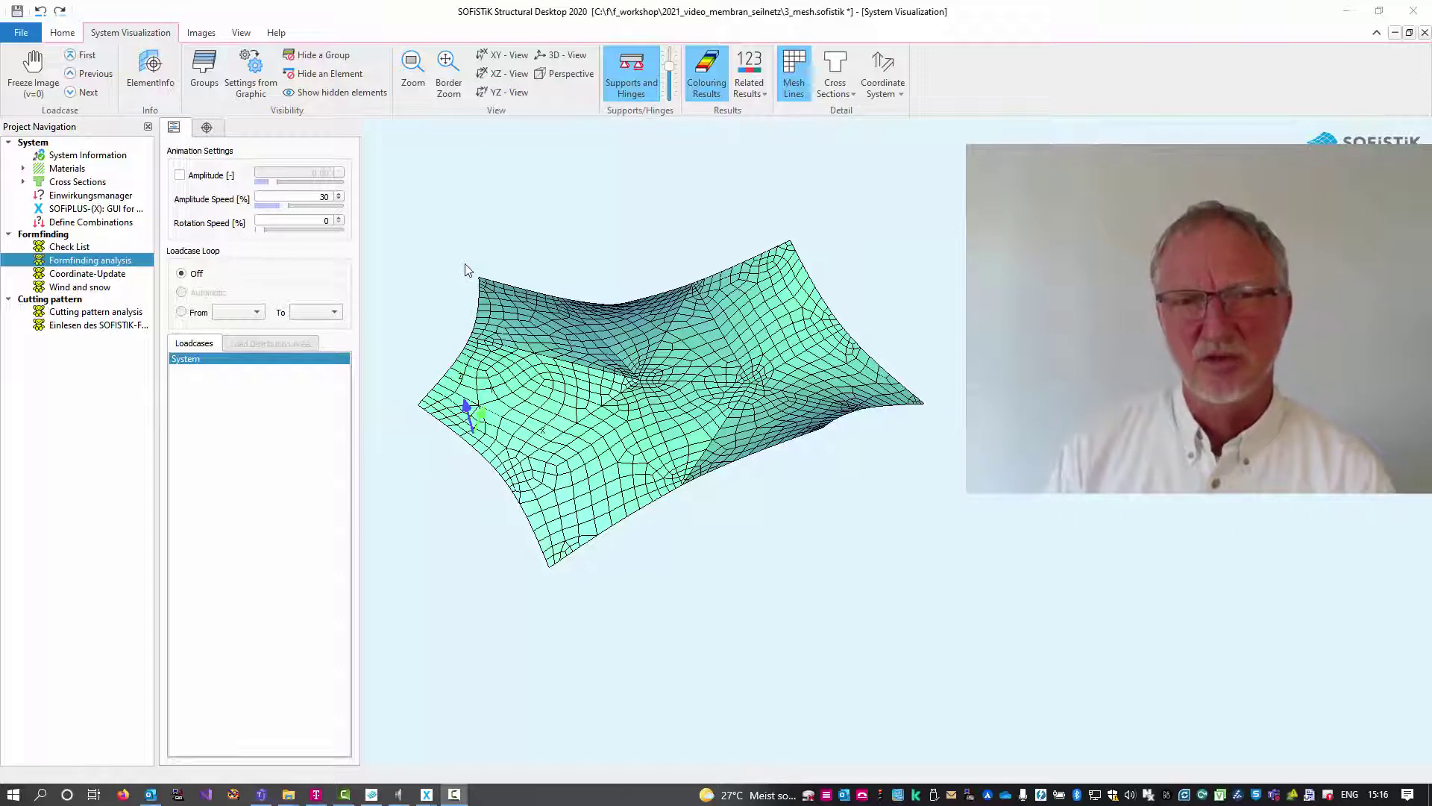
Open the Formfinding ASE input and review the membrane group's PREX/PREY prestress and 1e-10 factor.
{"action": "double_click", "coordinate": [105, 263]}
{"action": "left_click", "coordinate": [349, 143]}
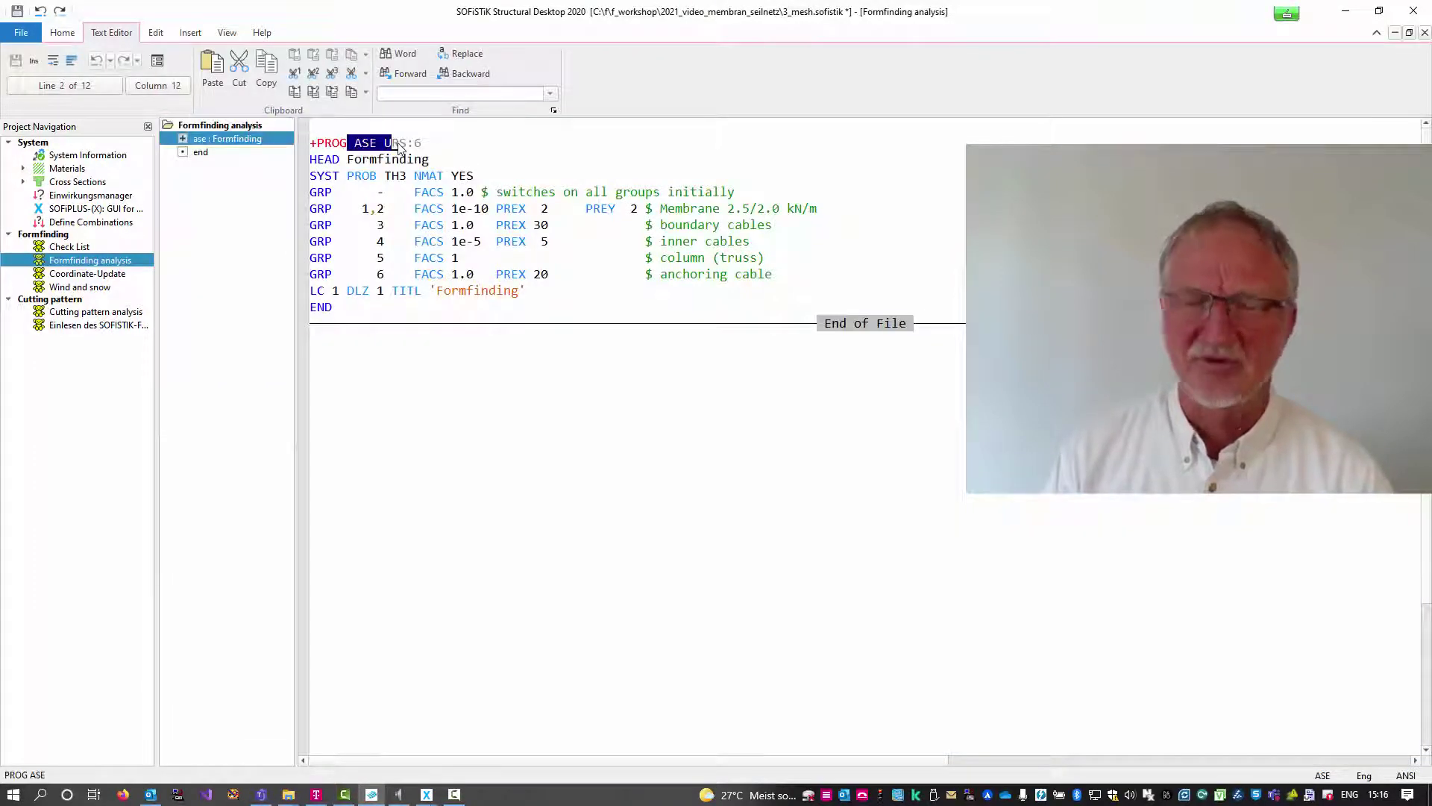
{"action": "left_click", "coordinate": [407, 159]}
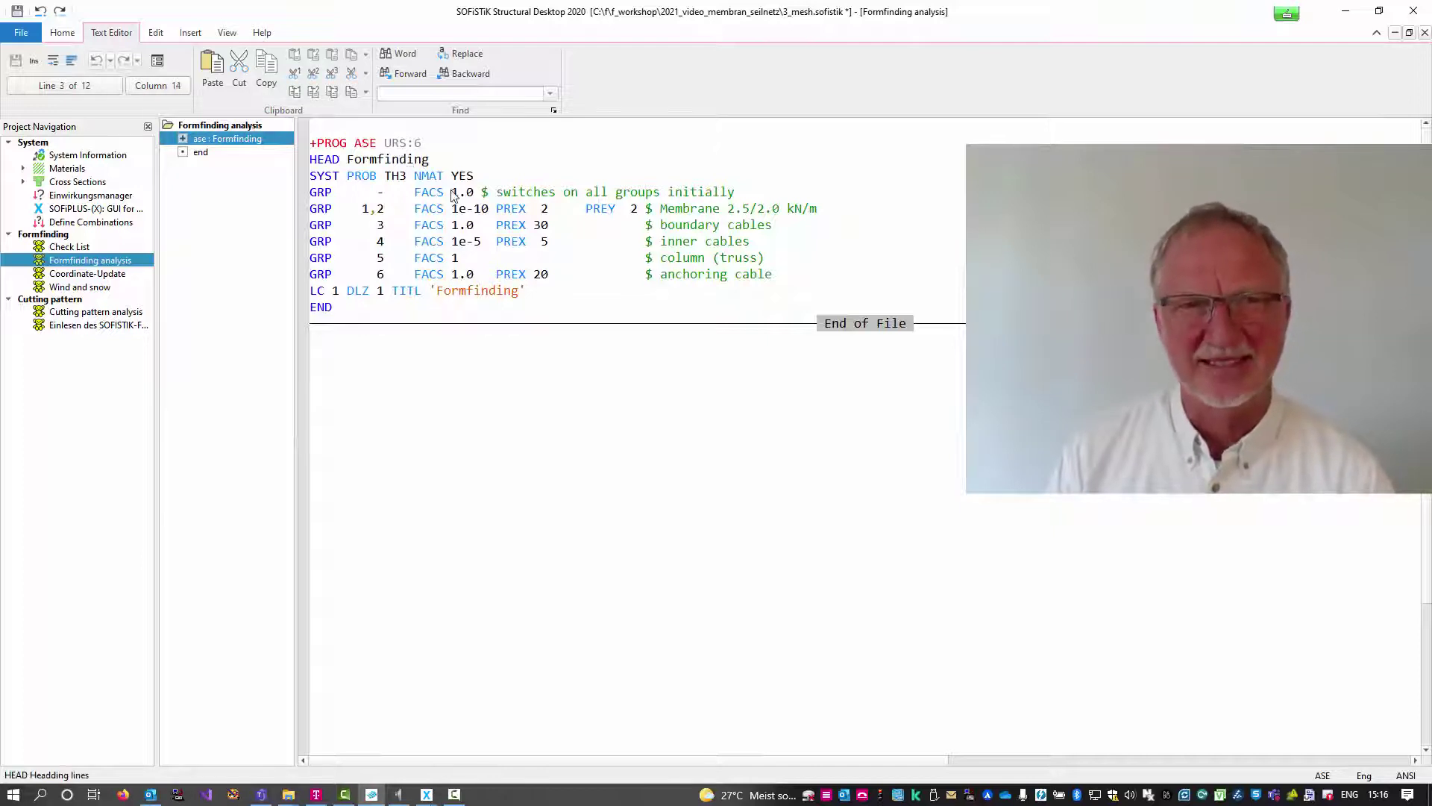
{"action": "left_click_drag", "start_coordinate": [661, 210], "coordinate": [726, 200]}
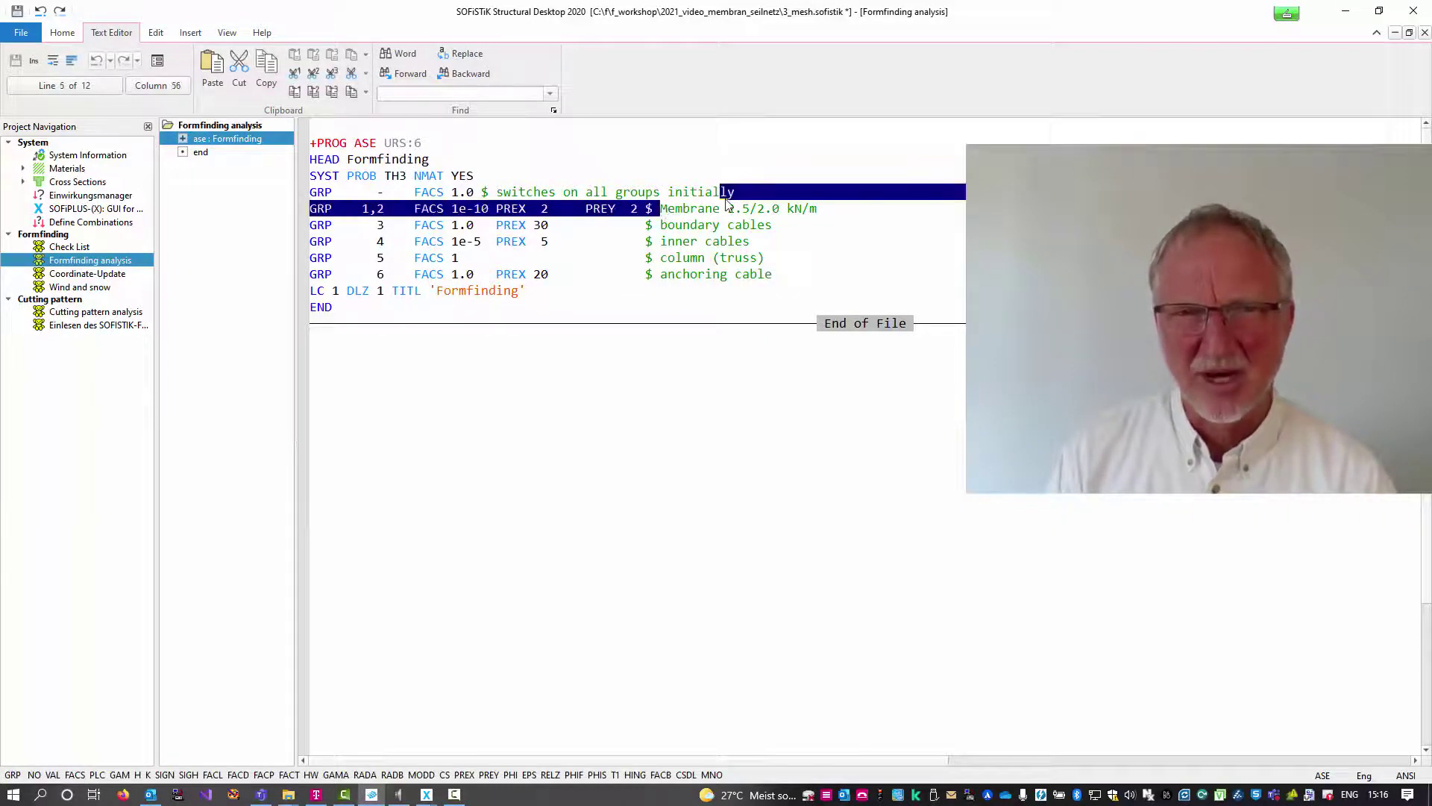
{"action": "left_click", "coordinate": [495, 225]}
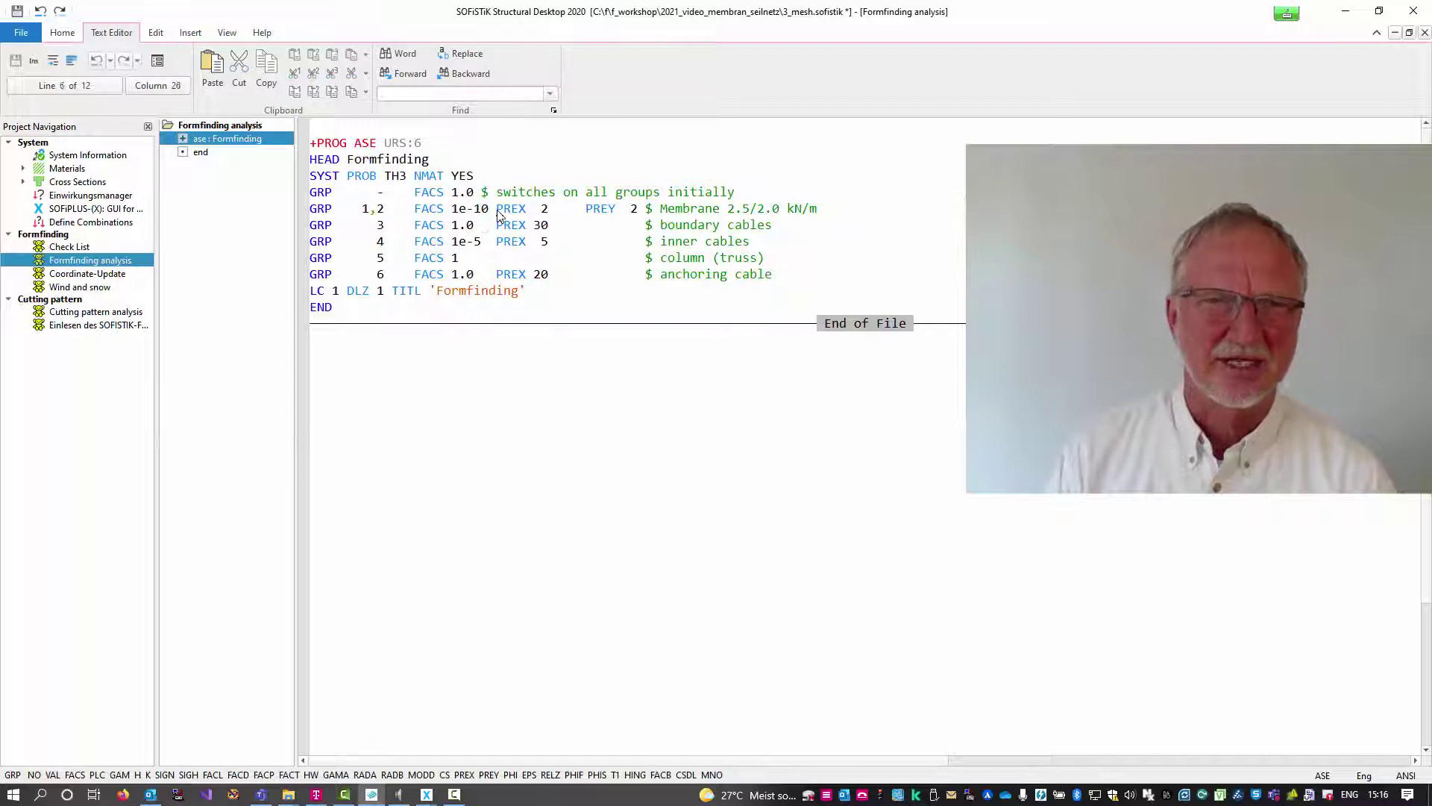
{"action": "left_click_drag", "start_coordinate": [498, 213], "coordinate": [619, 214]}
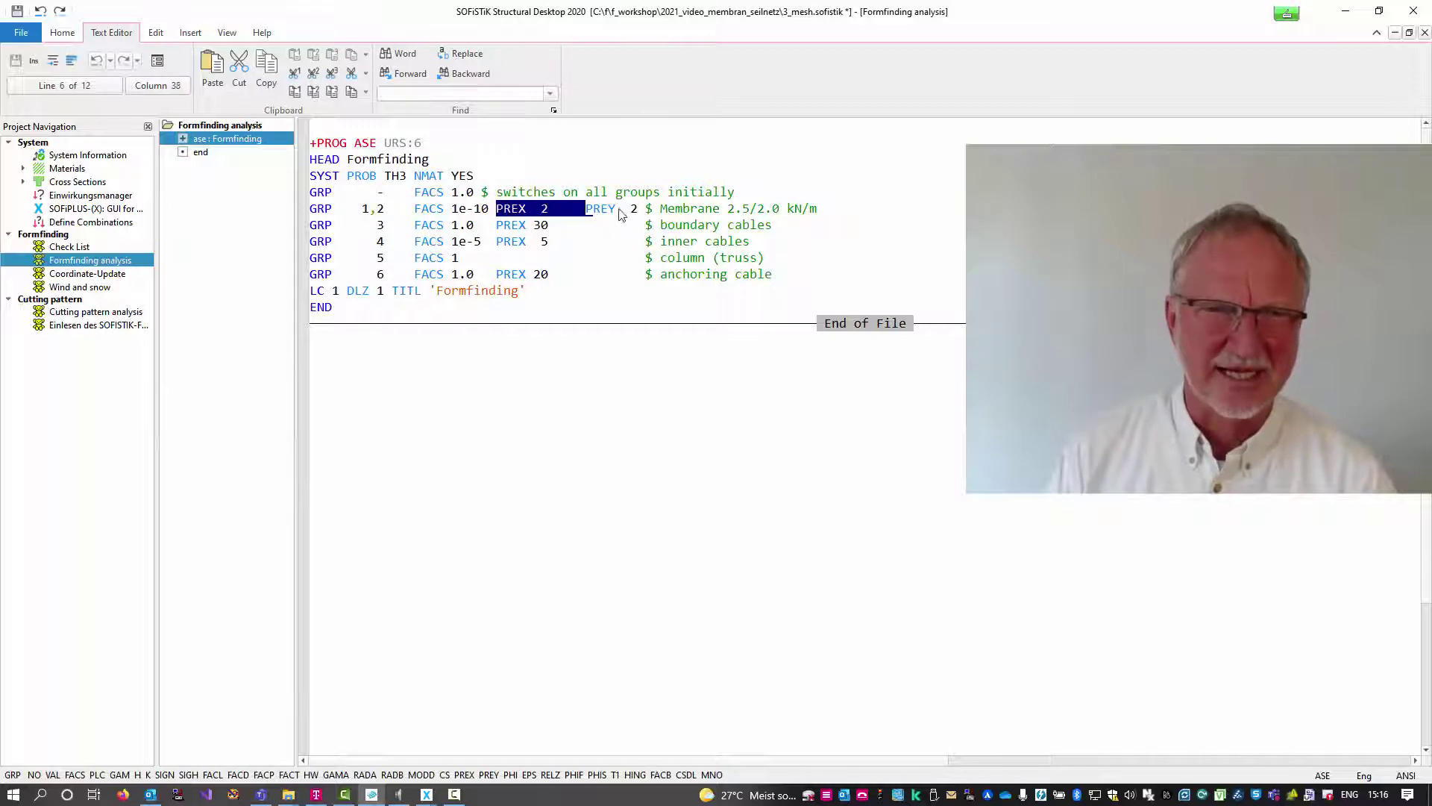
{"action": "left_click", "coordinate": [542, 214]}
{"action": "left_click_drag", "start_coordinate": [415, 213], "coordinate": [490, 212]}
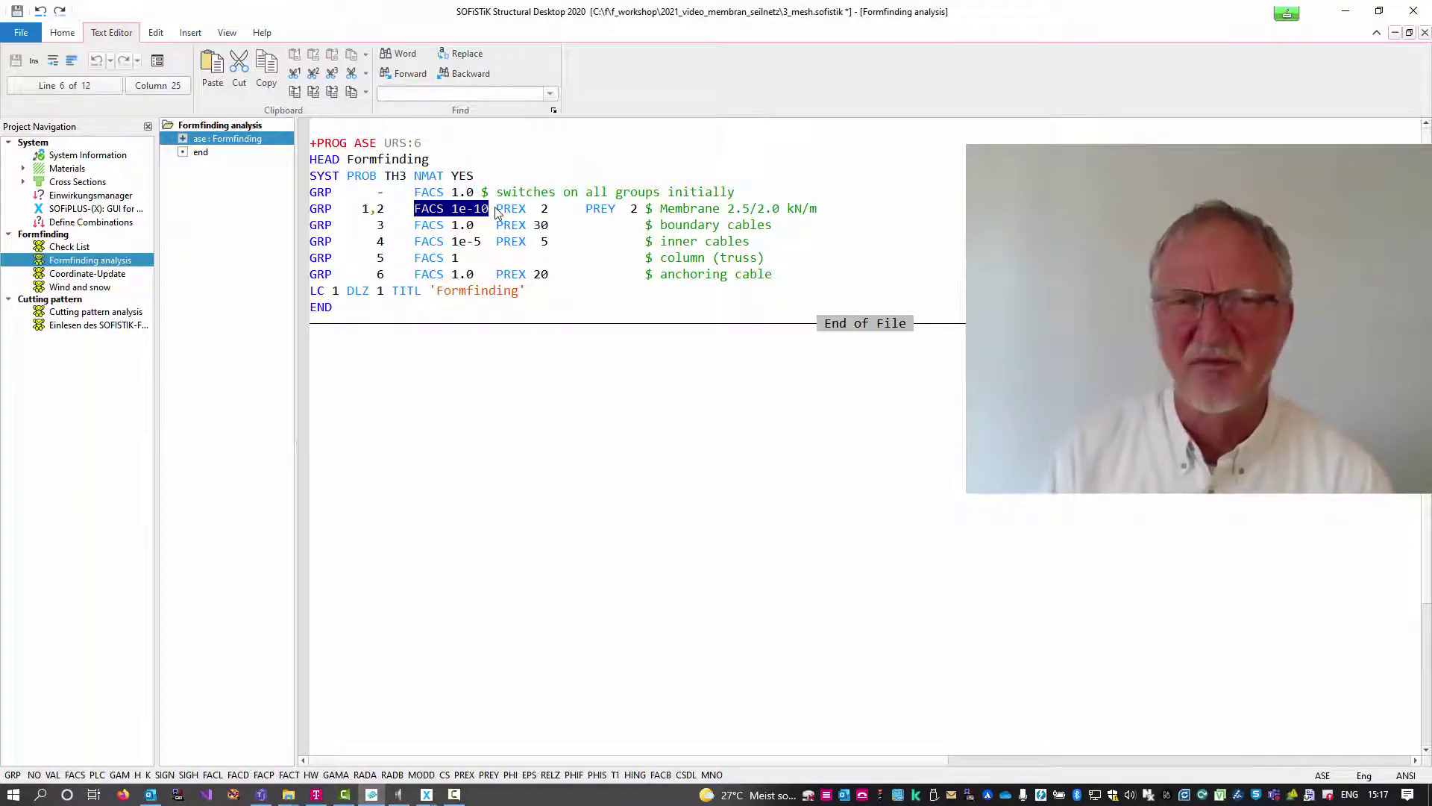
Review the boundary cable group's PREX 30 prestress and FACS 1.0 factor.
{"action": "left_click_drag", "start_coordinate": [660, 225], "coordinate": [715, 227]}
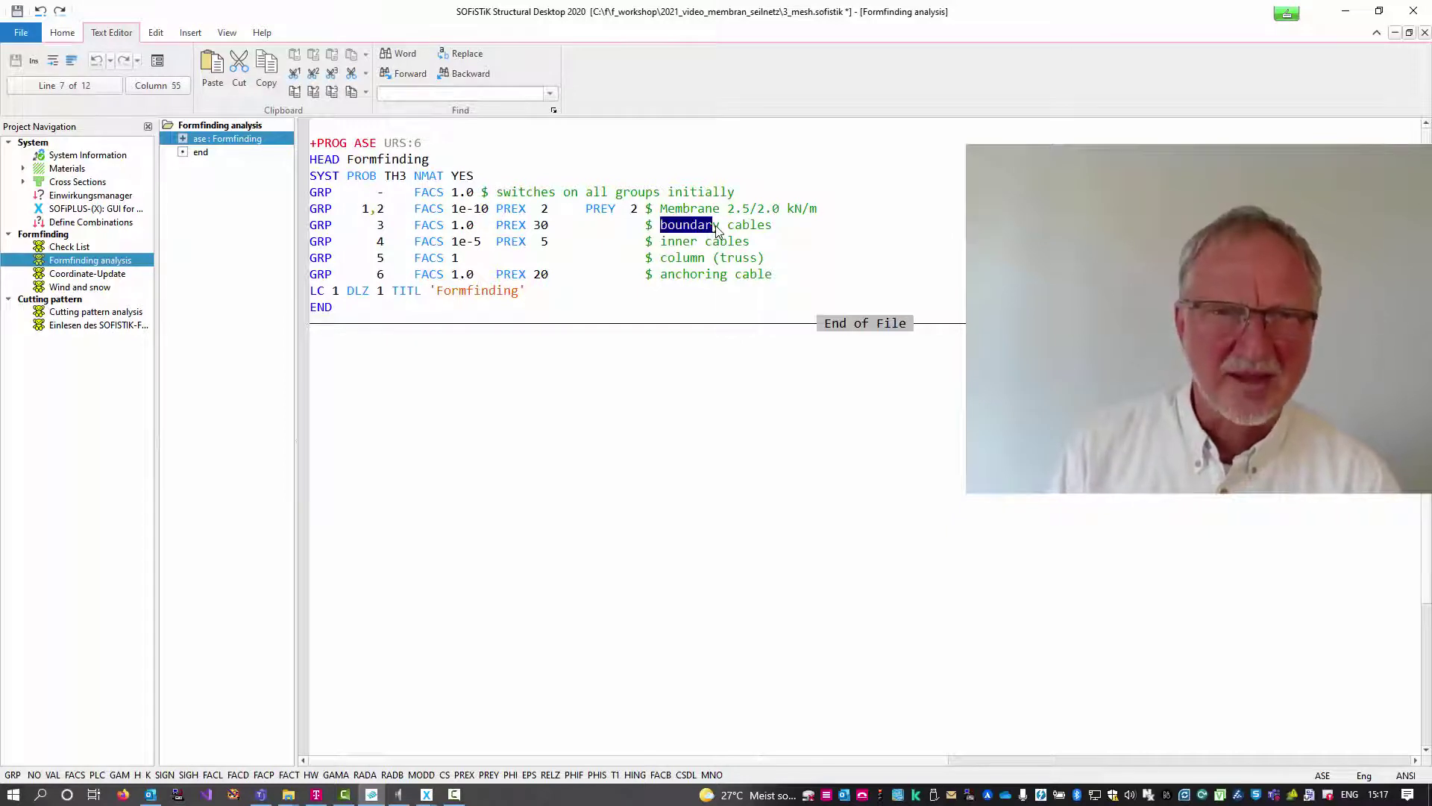
{"action": "left_click", "coordinate": [530, 231]}
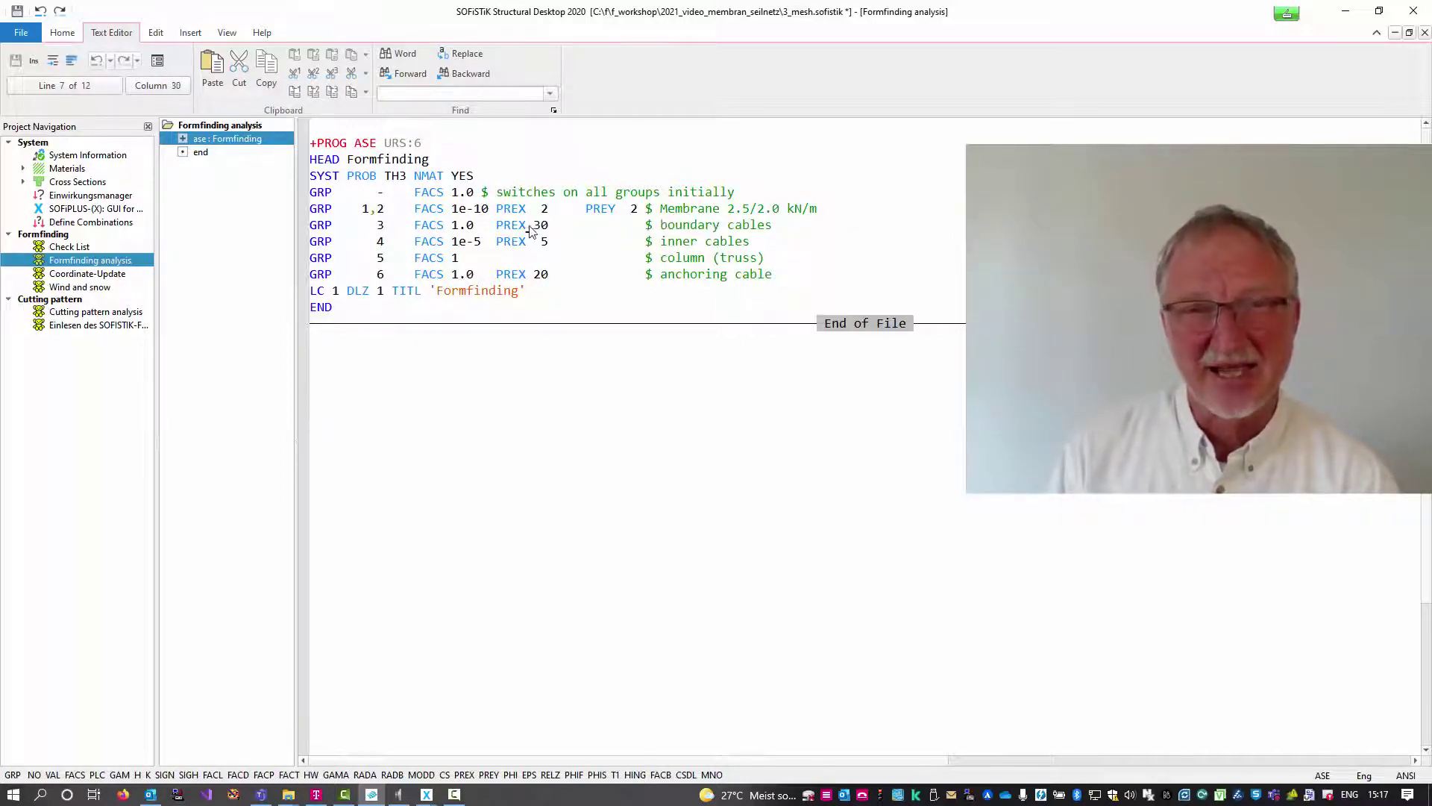
{"action": "left_click_drag", "start_coordinate": [493, 228], "coordinate": [567, 229]}
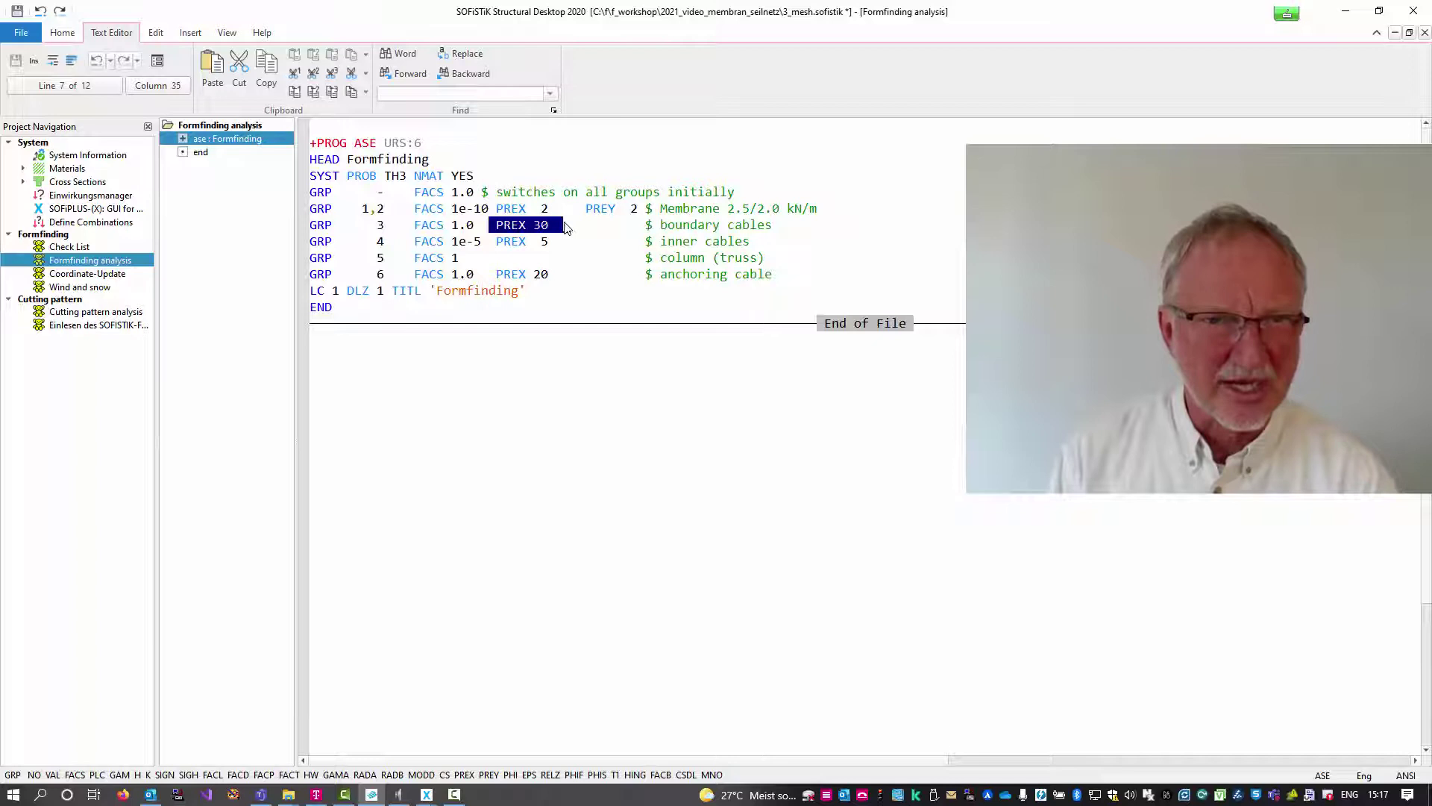
{"action": "left_click_drag", "start_coordinate": [414, 228], "coordinate": [484, 228]}
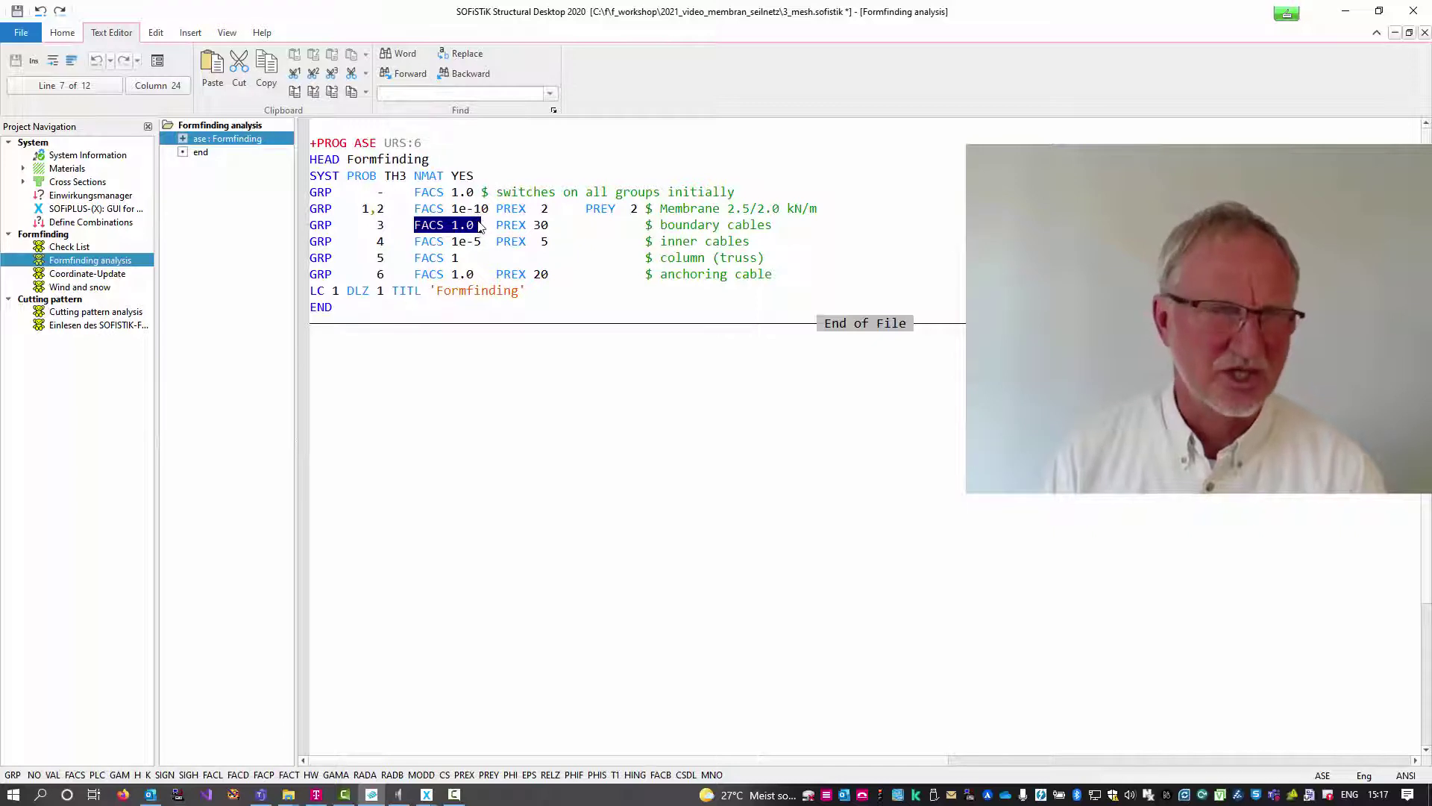
Delete the inner cable, column and anchor group lines, then check DLZ 1 and PROB TH3.
{"action": "left_click", "coordinate": [662, 243]}
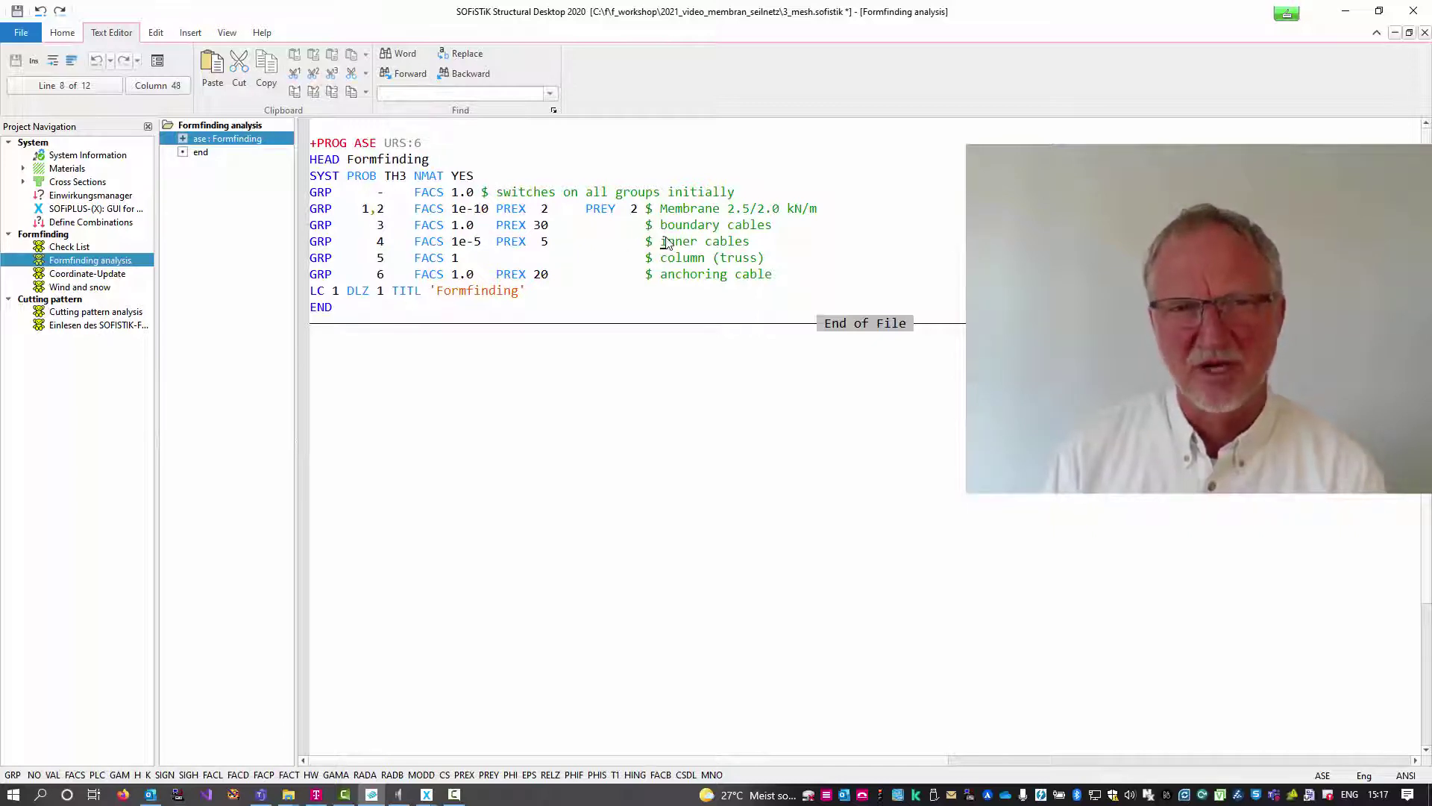
{"action": "left_click", "coordinate": [685, 258]}
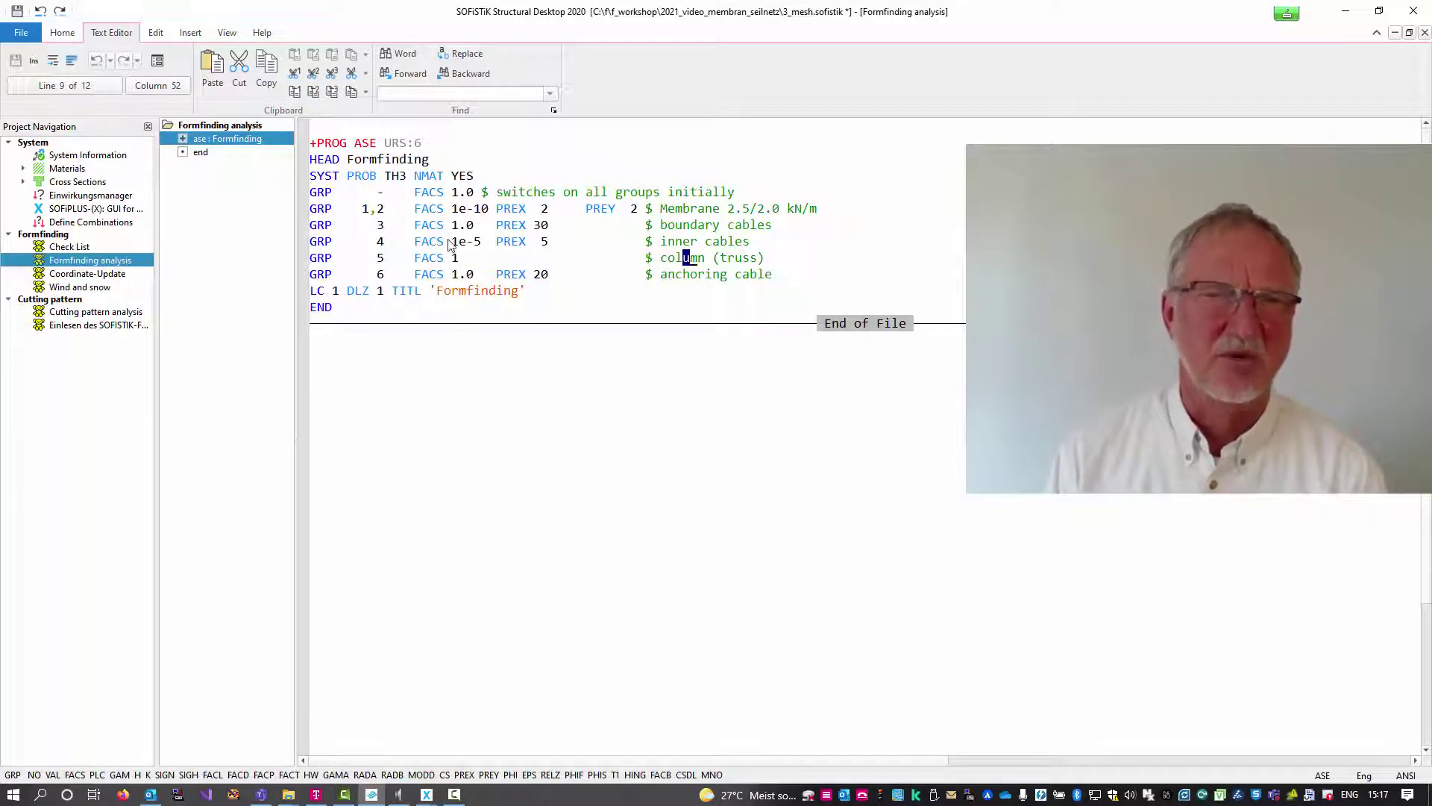
{"action": "left_click_drag", "start_coordinate": [314, 248], "coordinate": [311, 293]}
{"action": "key", "text": "Delete"}
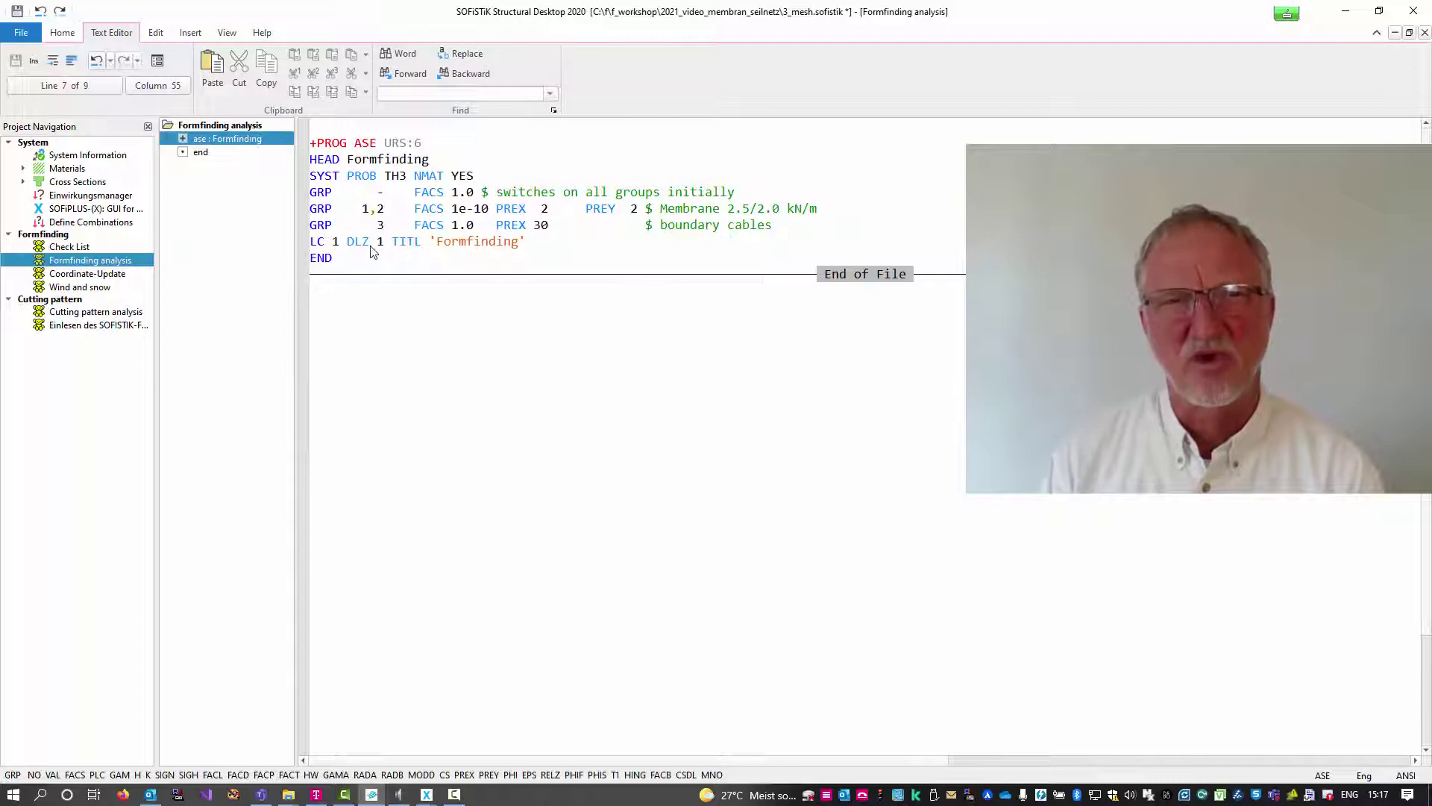
{"action": "left_click_drag", "start_coordinate": [348, 243], "coordinate": [393, 243]}
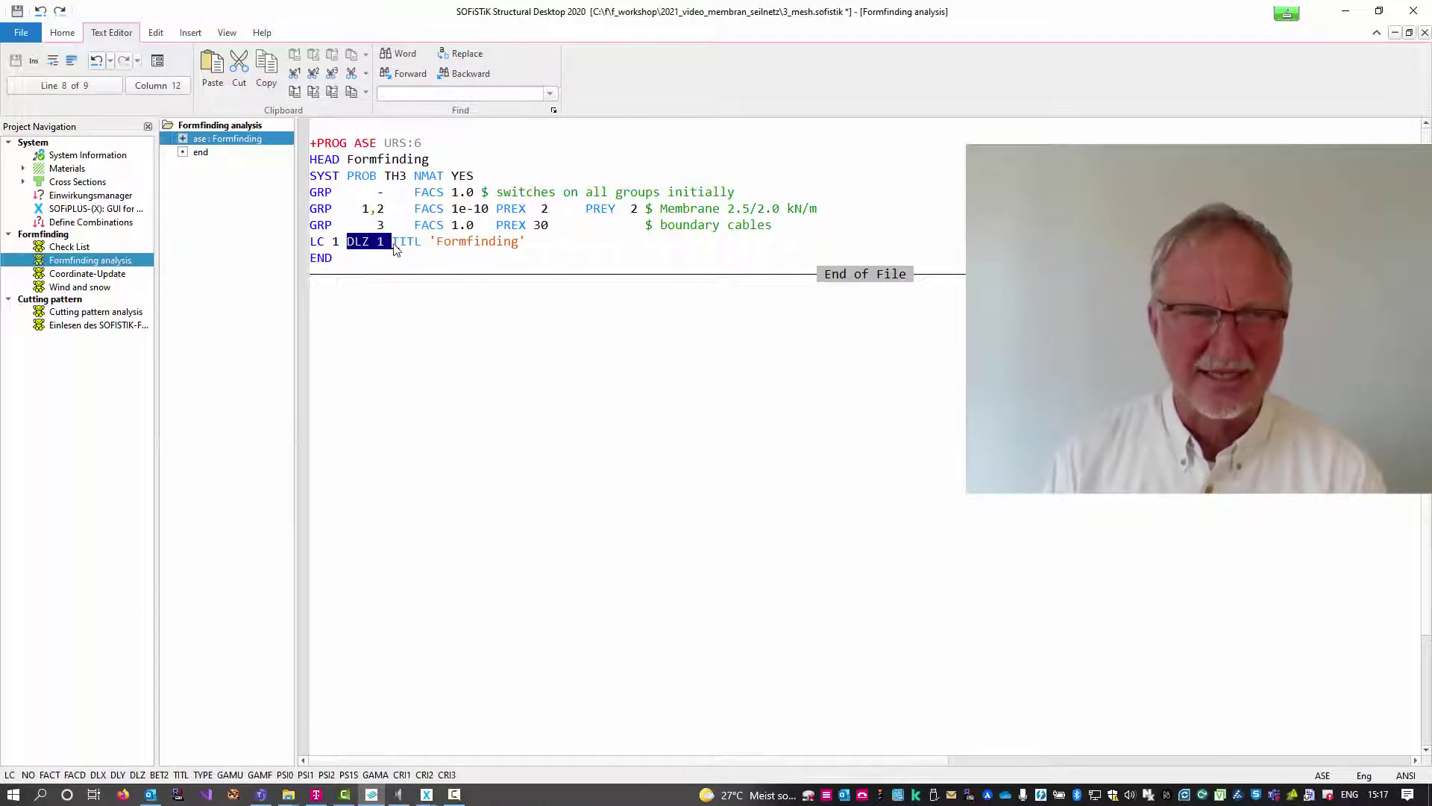
{"action": "left_click_drag", "start_coordinate": [349, 177], "coordinate": [387, 179]}
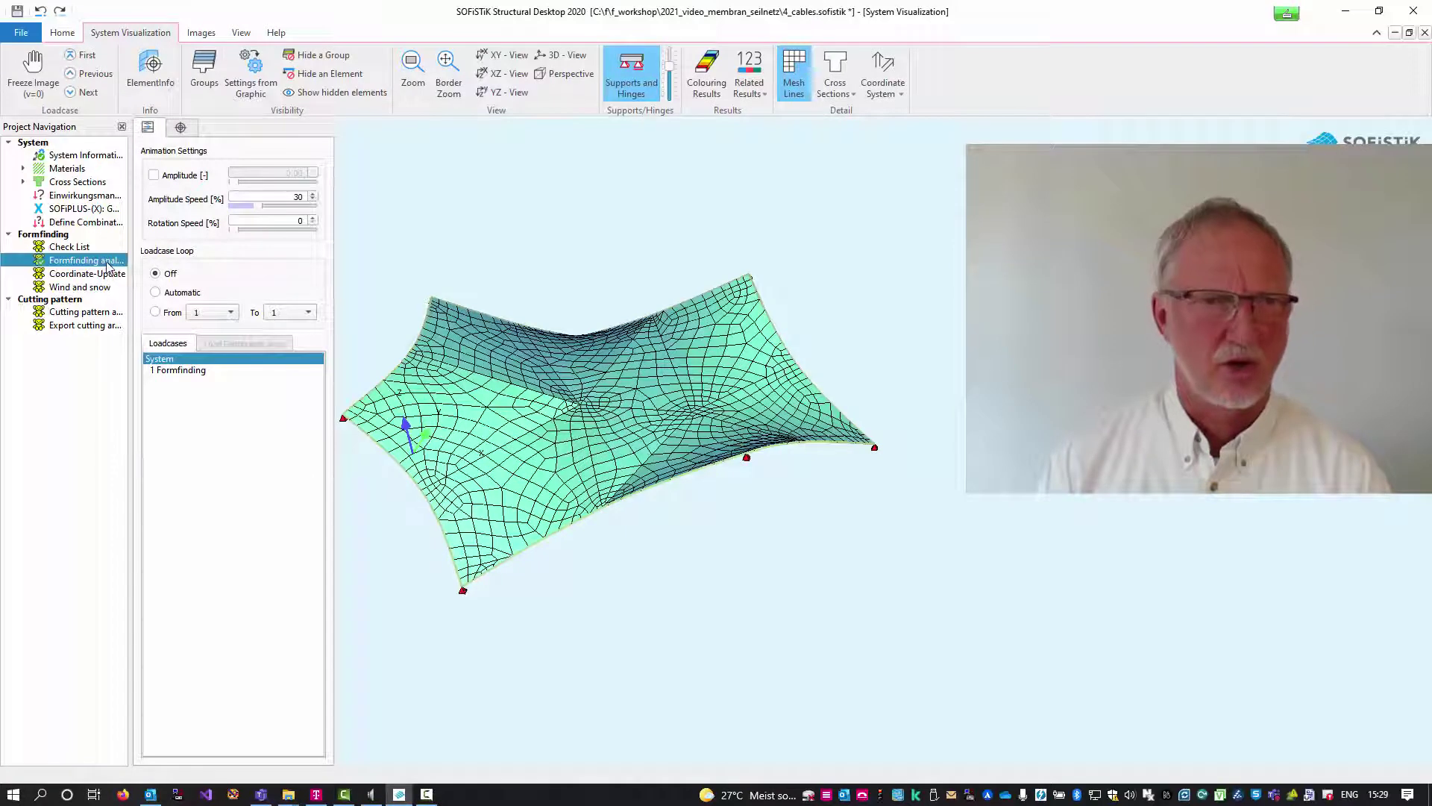
Run the Formfinding analysis and view loadcase 1 results graphically without result colouring.
{"action": "right_click", "coordinate": [108, 265]}
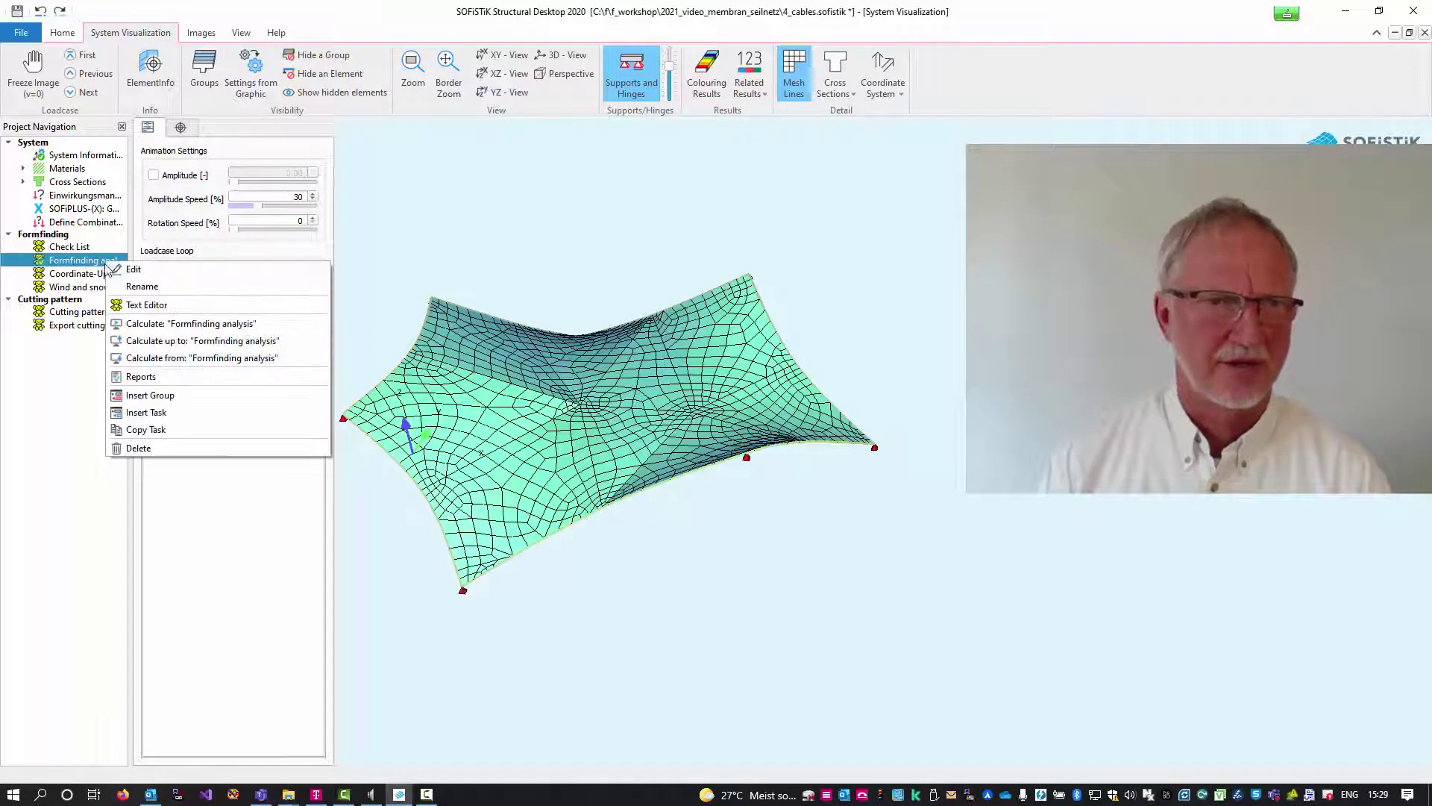
{"action": "left_click", "coordinate": [129, 320]}
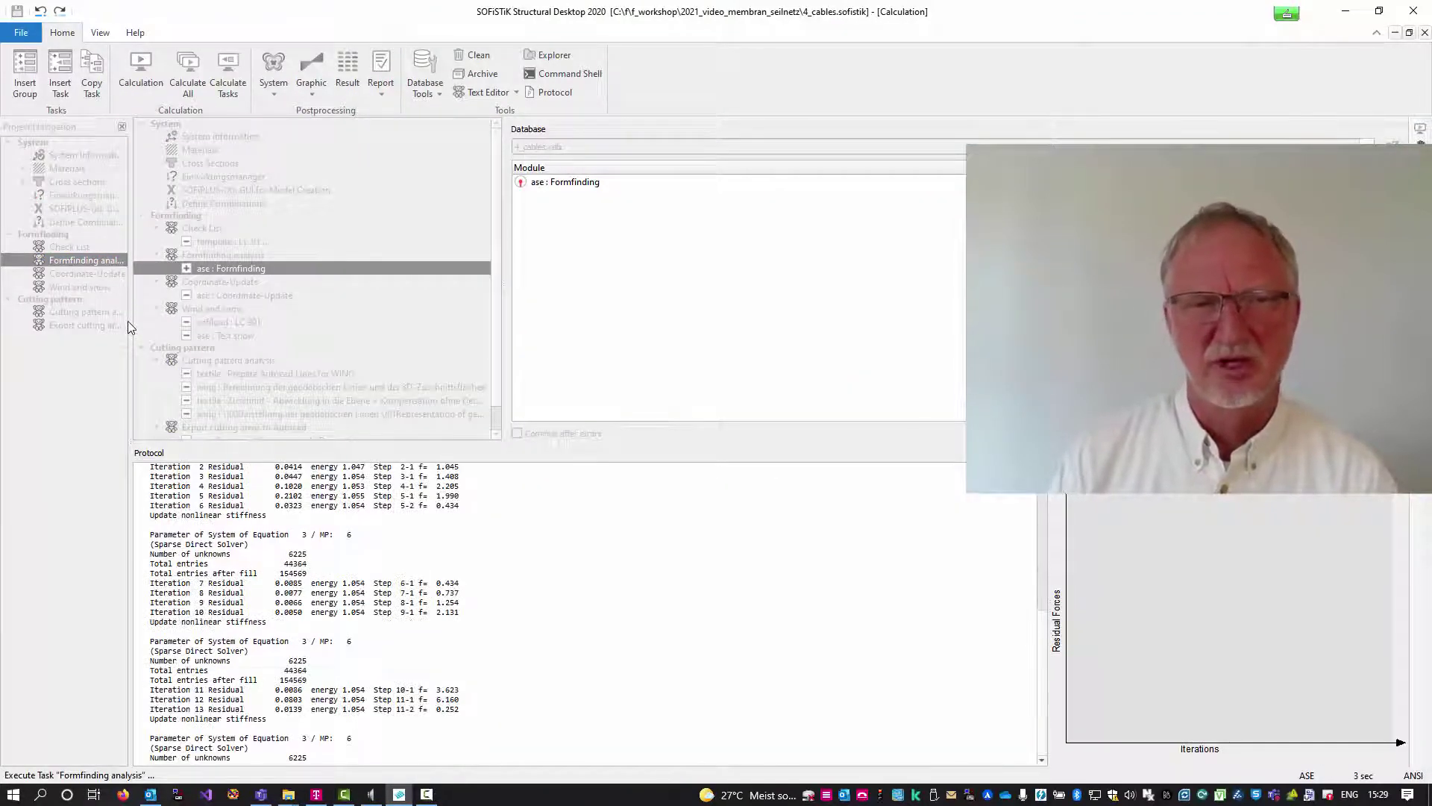
{"action": "left_click", "coordinate": [274, 66]}
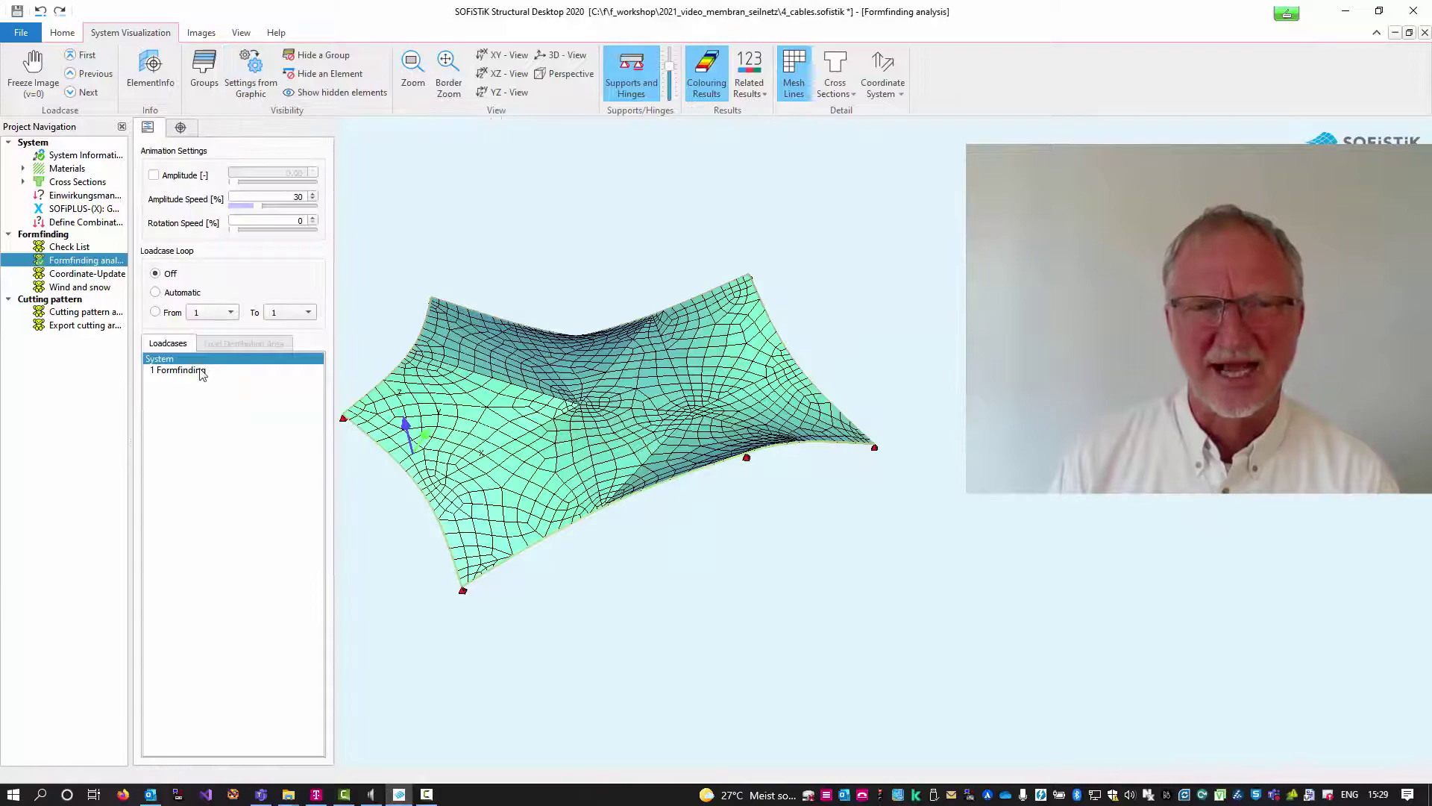
{"action": "left_click", "coordinate": [200, 371]}
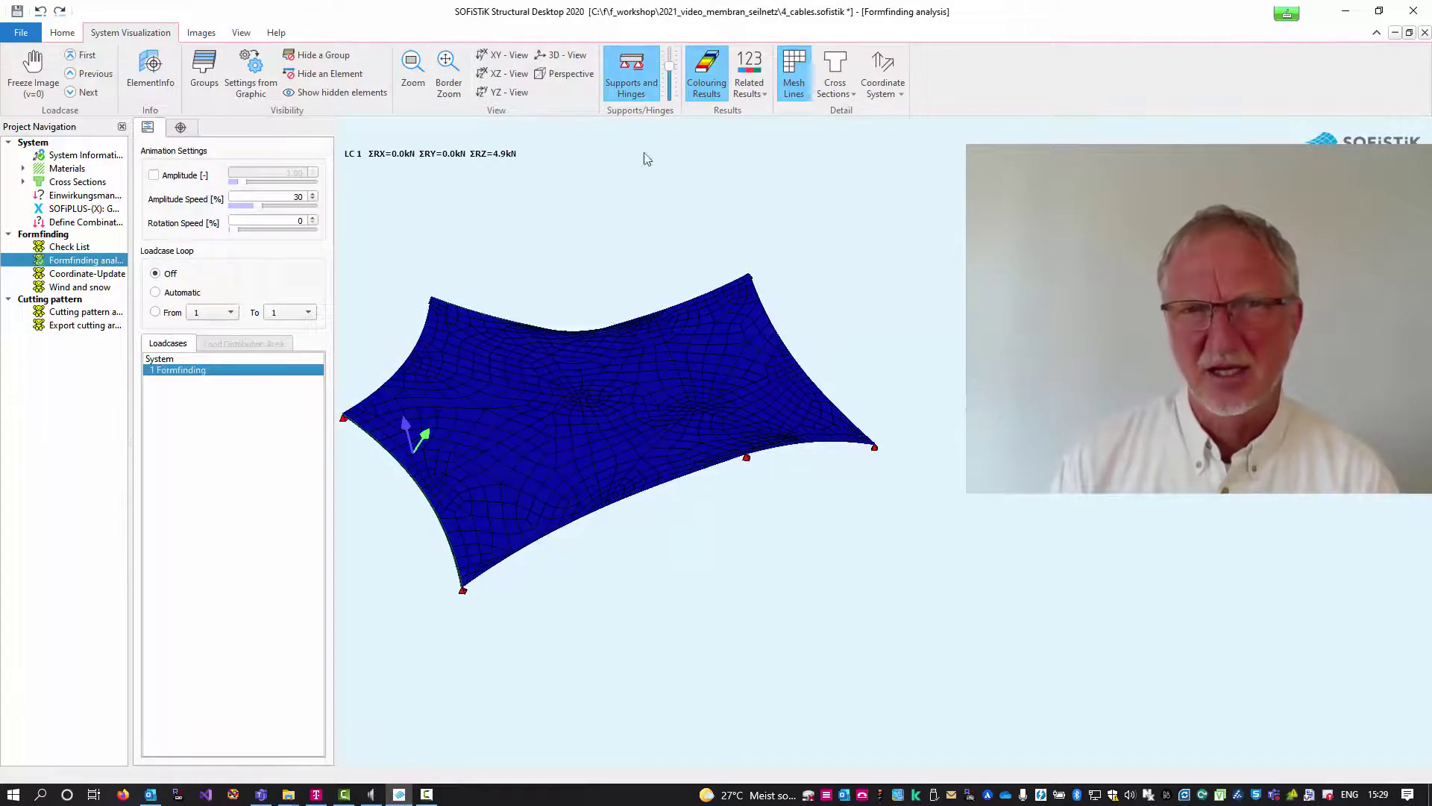
{"action": "left_click", "coordinate": [705, 75]}
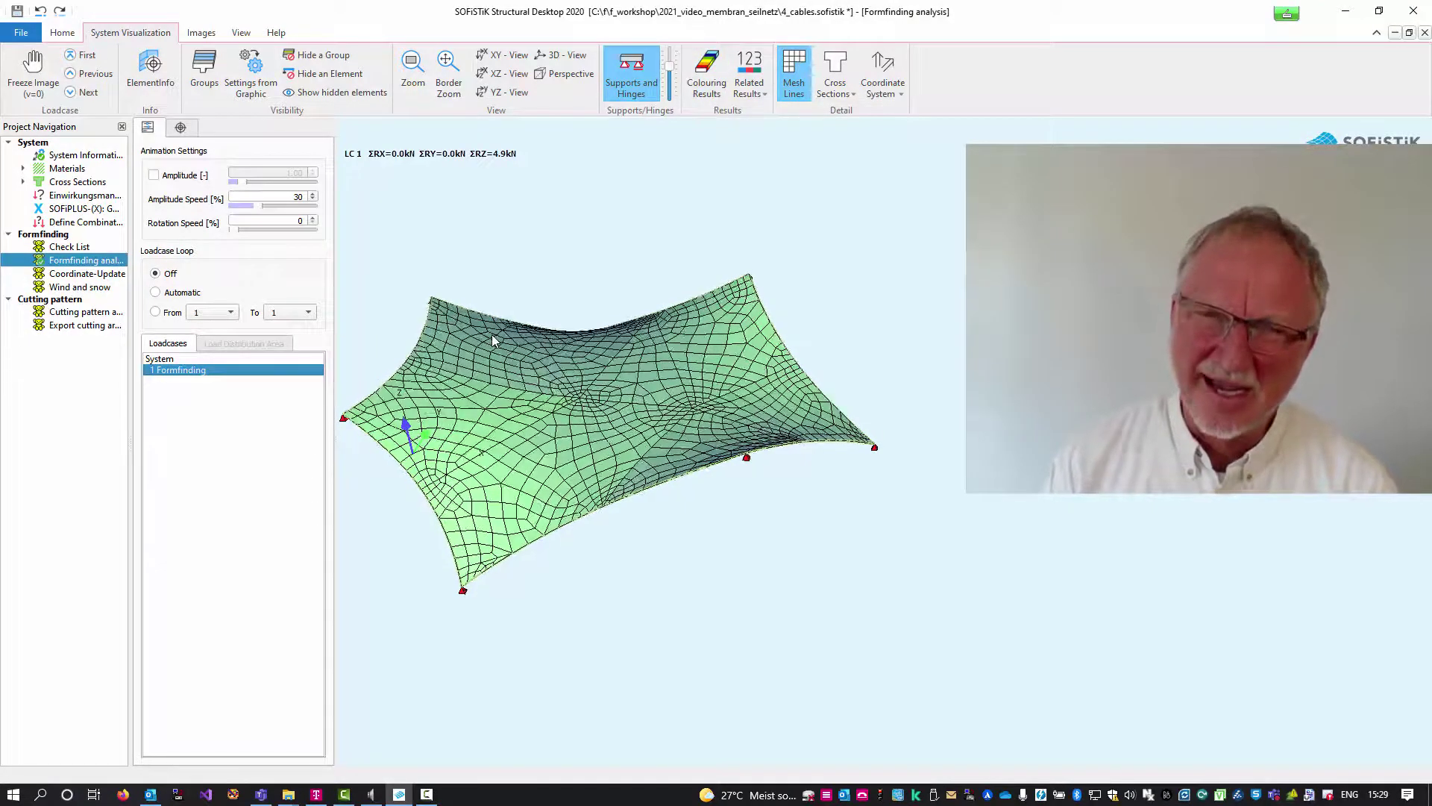
Freeze the membrane animation, then zoom and rotate to inspect the supports.
{"action": "left_click", "coordinate": [33, 73]}
{"action": "scroll", "coordinate": [538, 414], "scroll_direction": "up", "scroll_amount": 3}
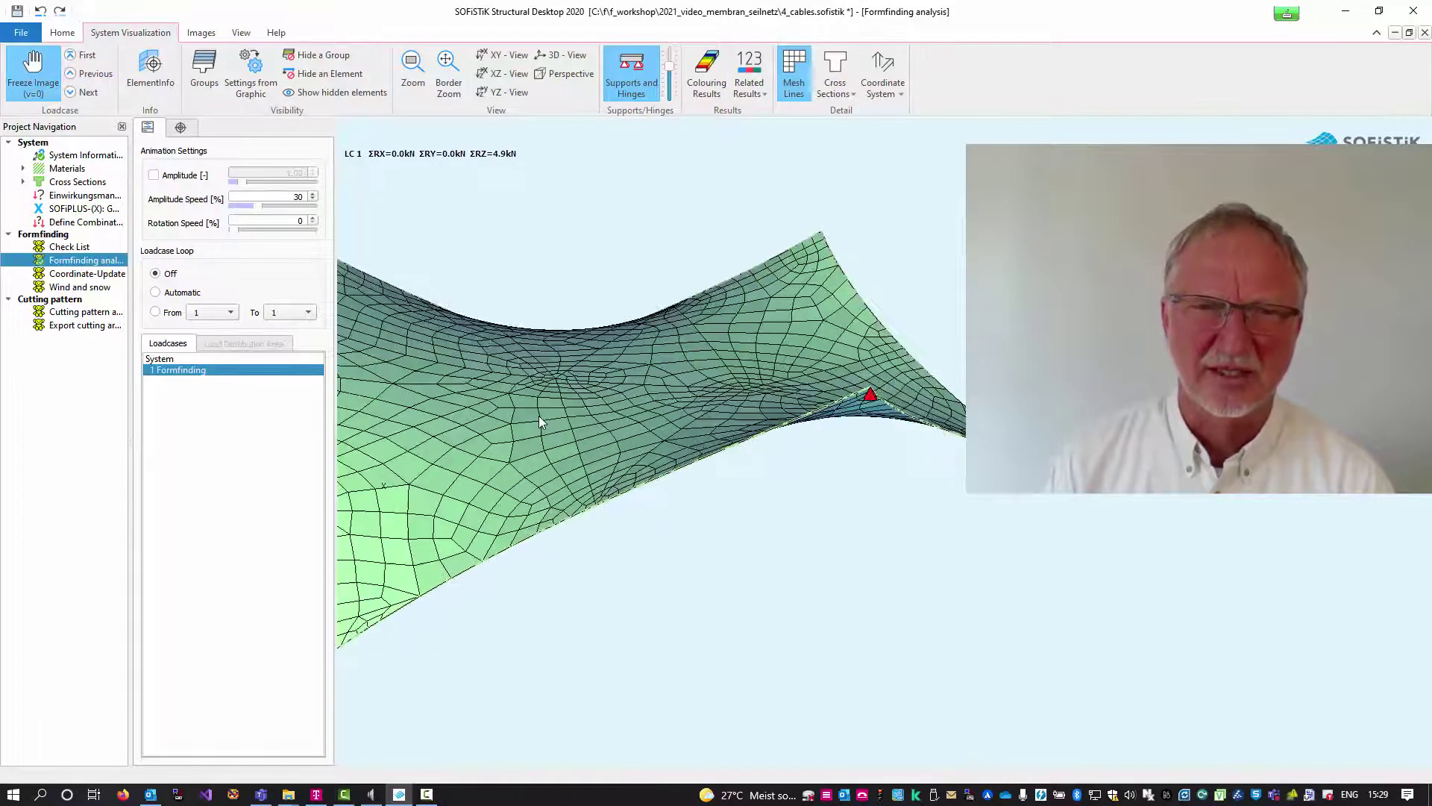
{"action": "left_click_drag", "start_coordinate": [539, 415], "coordinate": [843, 439]}
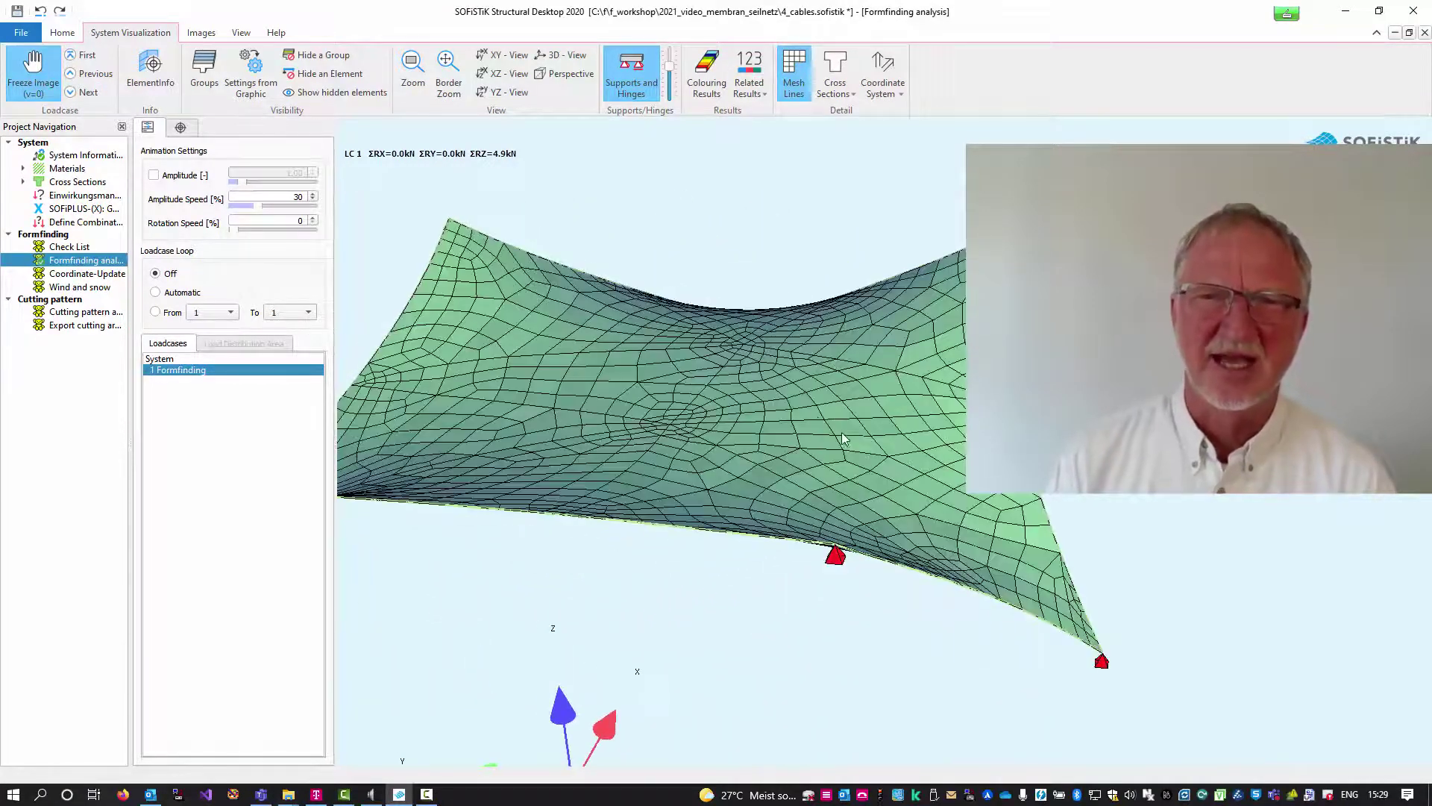
{"action": "left_click_drag", "start_coordinate": [700, 379], "coordinate": [890, 412]}
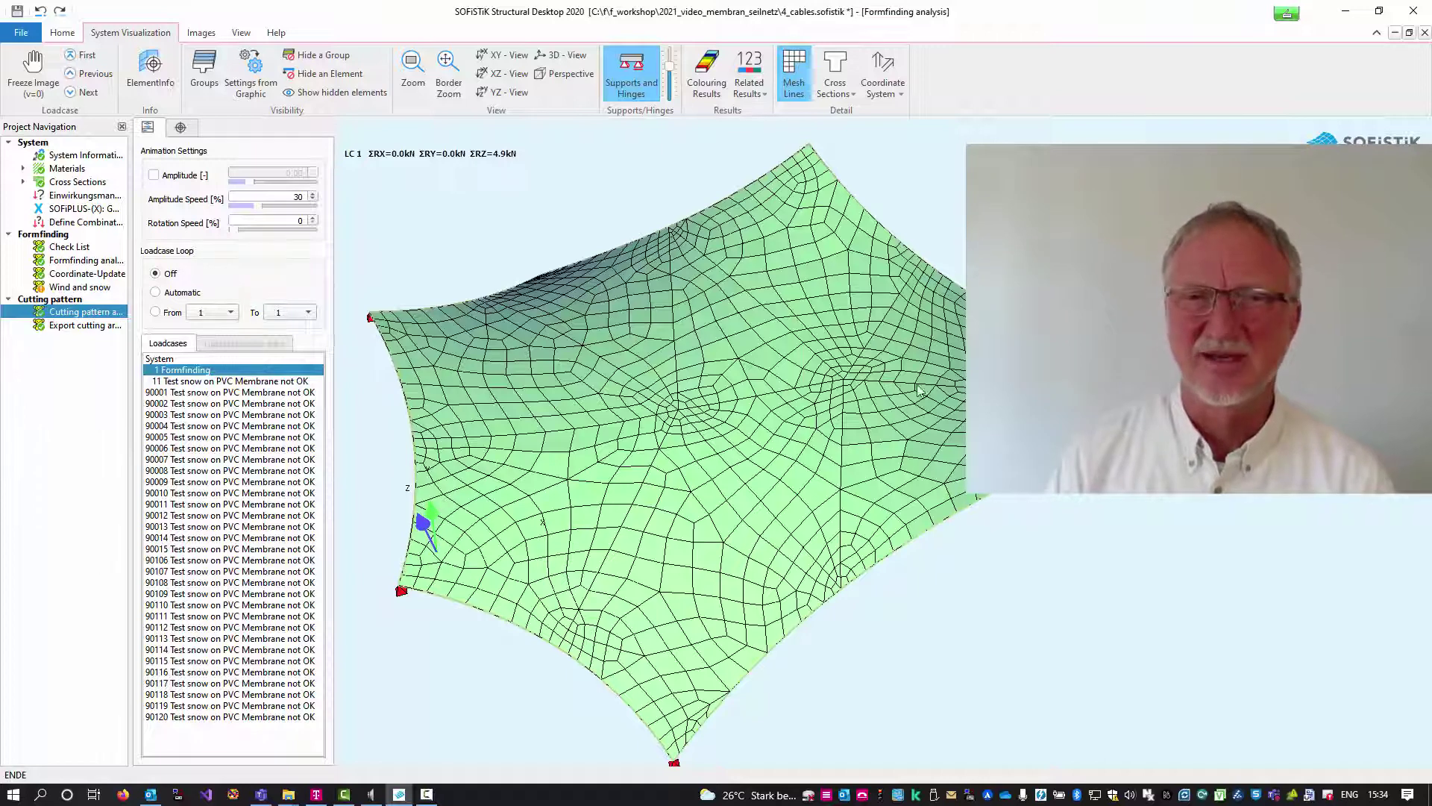
Highlight the CUTT expo 1.60 statement and the cutting pattern surfaces comment in the input.
{"action": "mouse_move", "coordinate": [749, 420]}
{"action": "left_mouse_down"}
{"action": "mouse_move", "coordinate": [737, 388]}
{"action": "mouse_move", "coordinate": [746, 418]}
{"action": "mouse_move", "coordinate": [732, 414]}
{"action": "mouse_move", "coordinate": [753, 424]}
{"action": "left_mouse_up"}
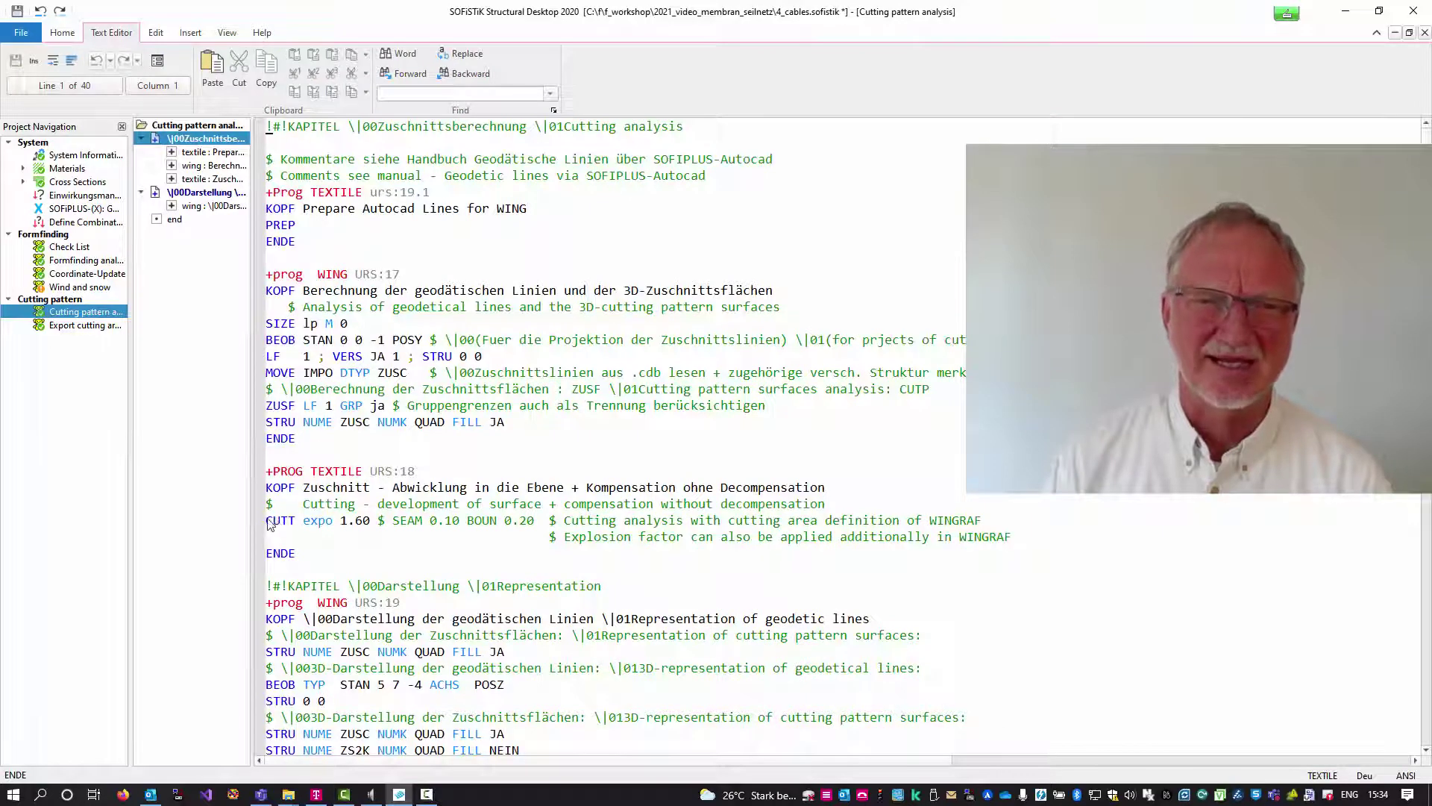
{"action": "left_click_drag", "start_coordinate": [267, 522], "coordinate": [423, 523]}
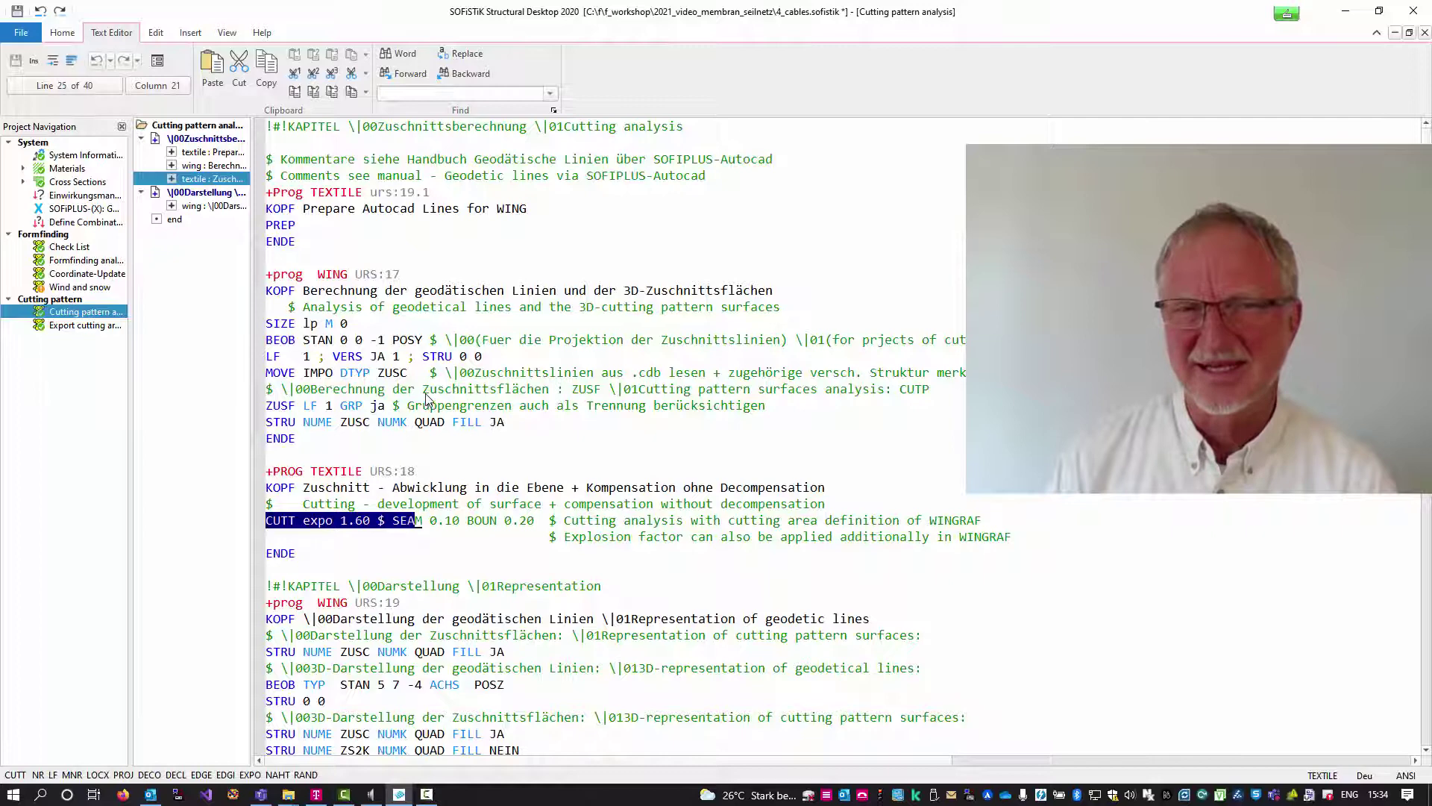
{"action": "left_click_drag", "start_coordinate": [431, 391], "coordinate": [532, 396]}
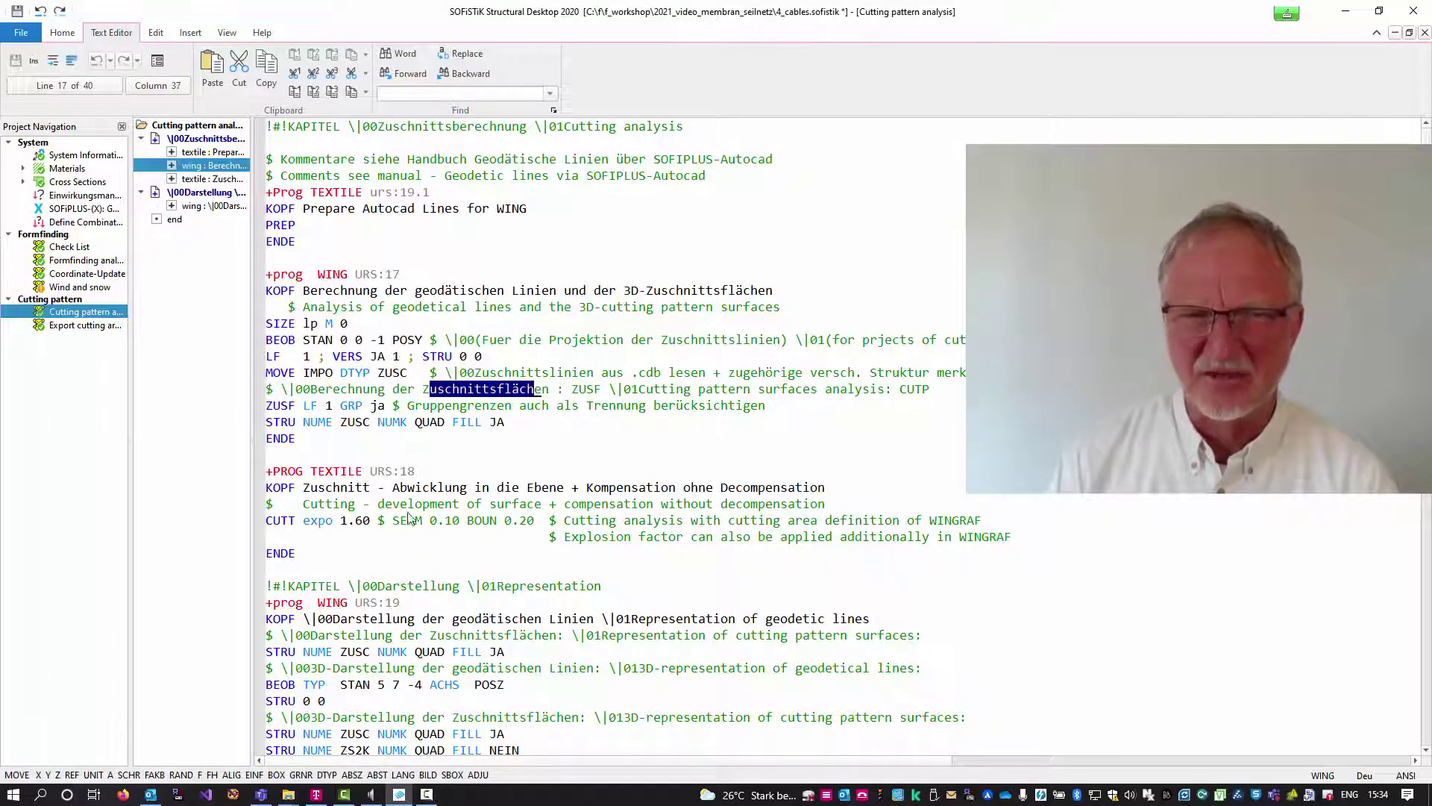
{"action": "left_click_drag", "start_coordinate": [267, 522], "coordinate": [404, 527]}
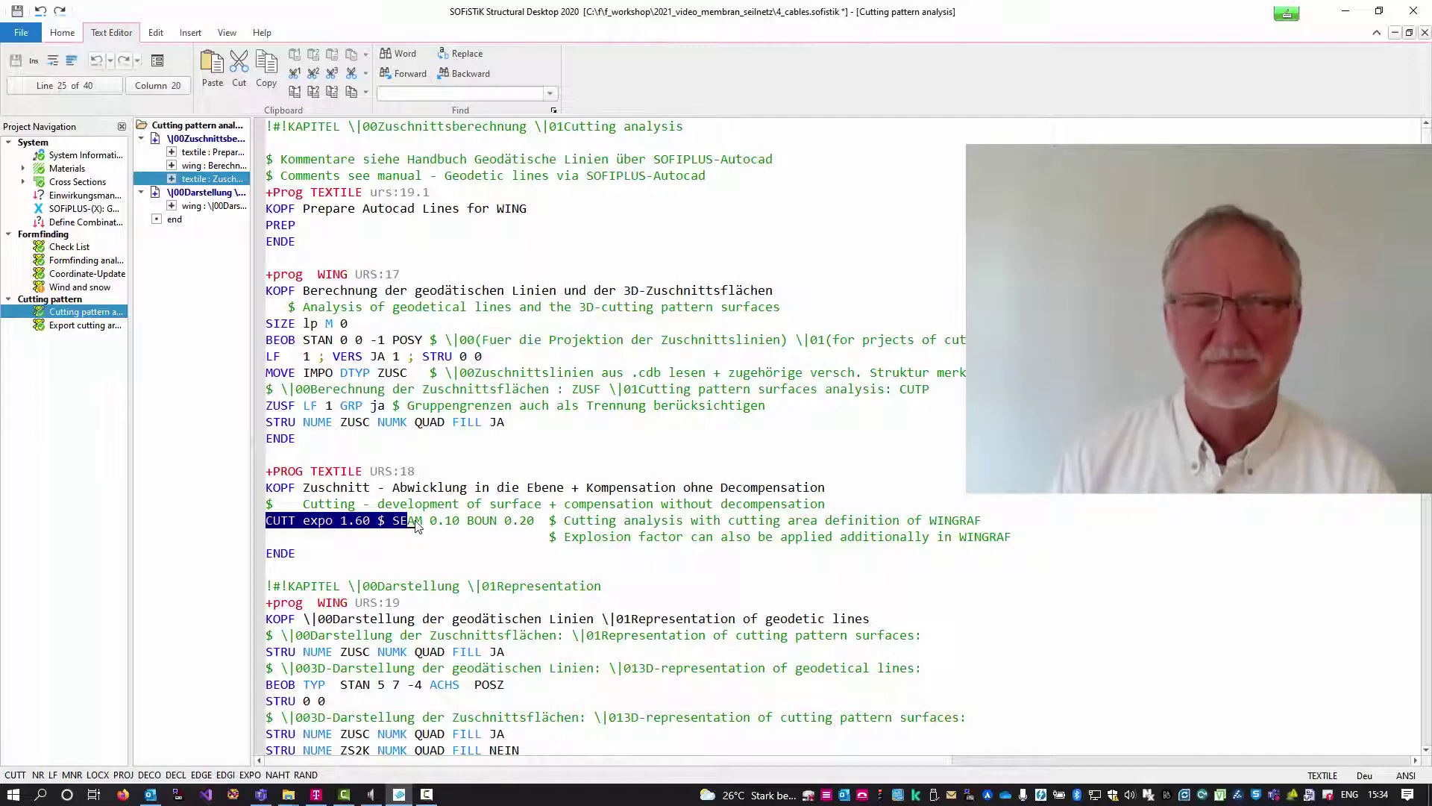
{"action": "left_click", "coordinate": [71, 34]}
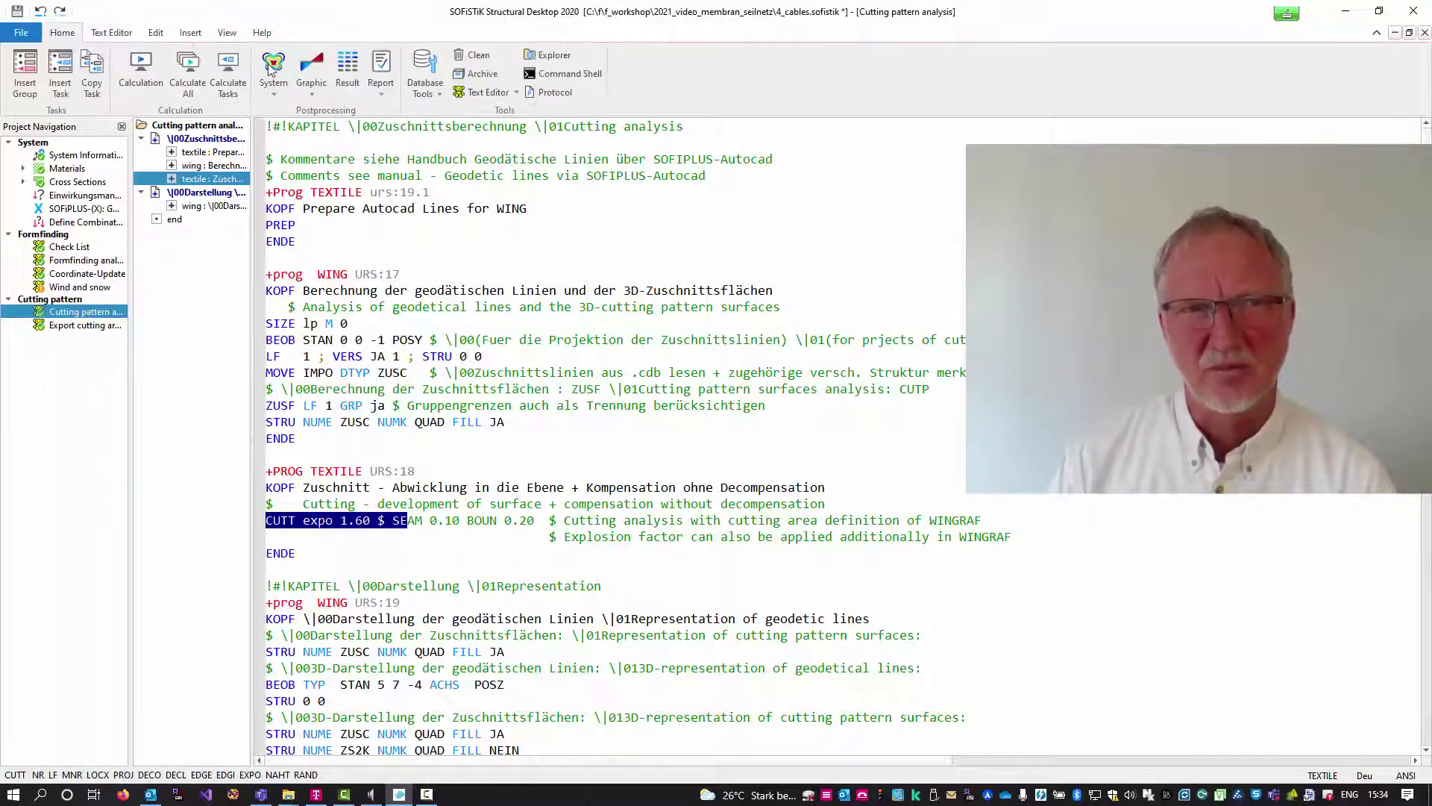
In SOFiSTiK Graphic, draw the 2D cutting pattern contour, then the 3D cutting pattern in plan view.
{"action": "left_click", "coordinate": [322, 73]}
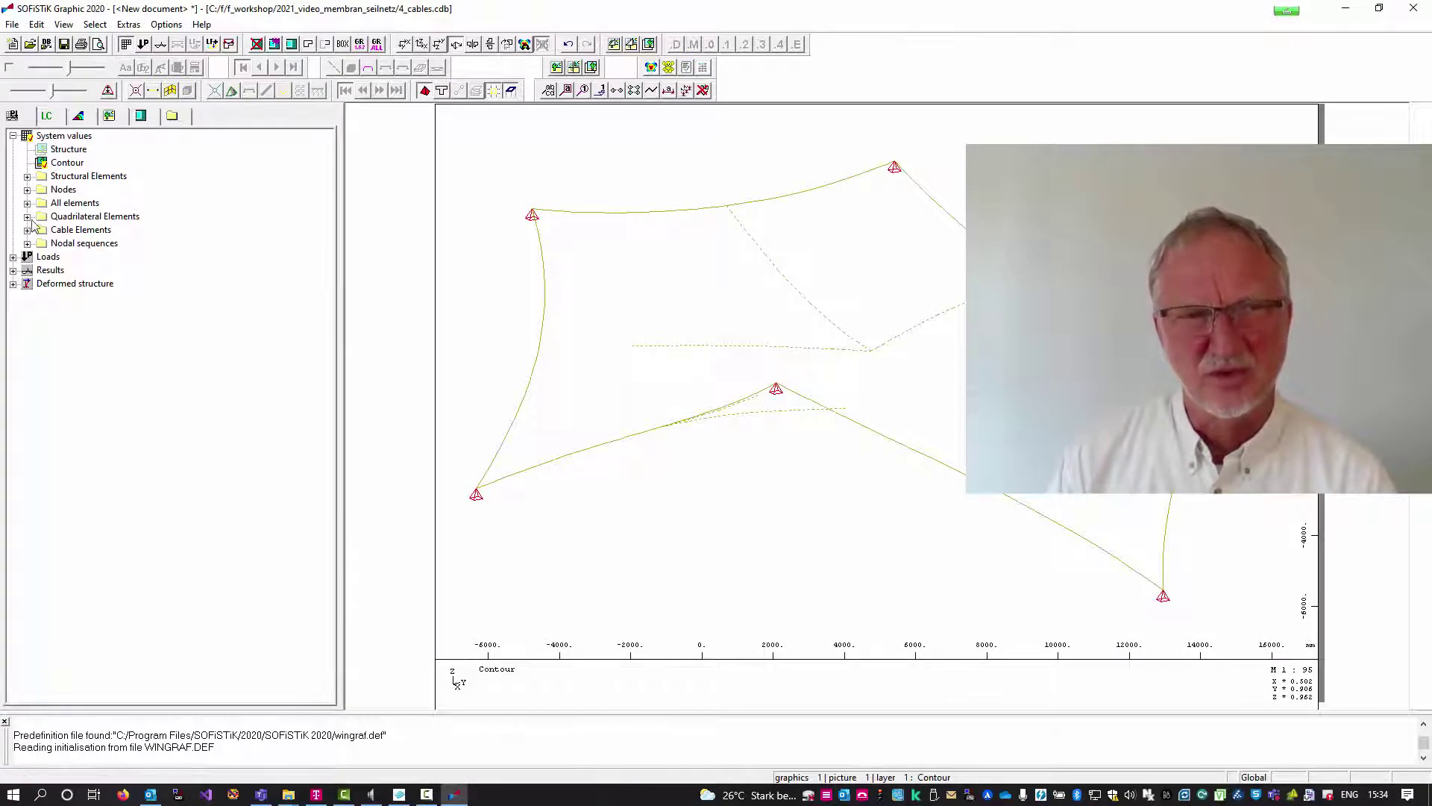
{"action": "left_click", "coordinate": [27, 216]}
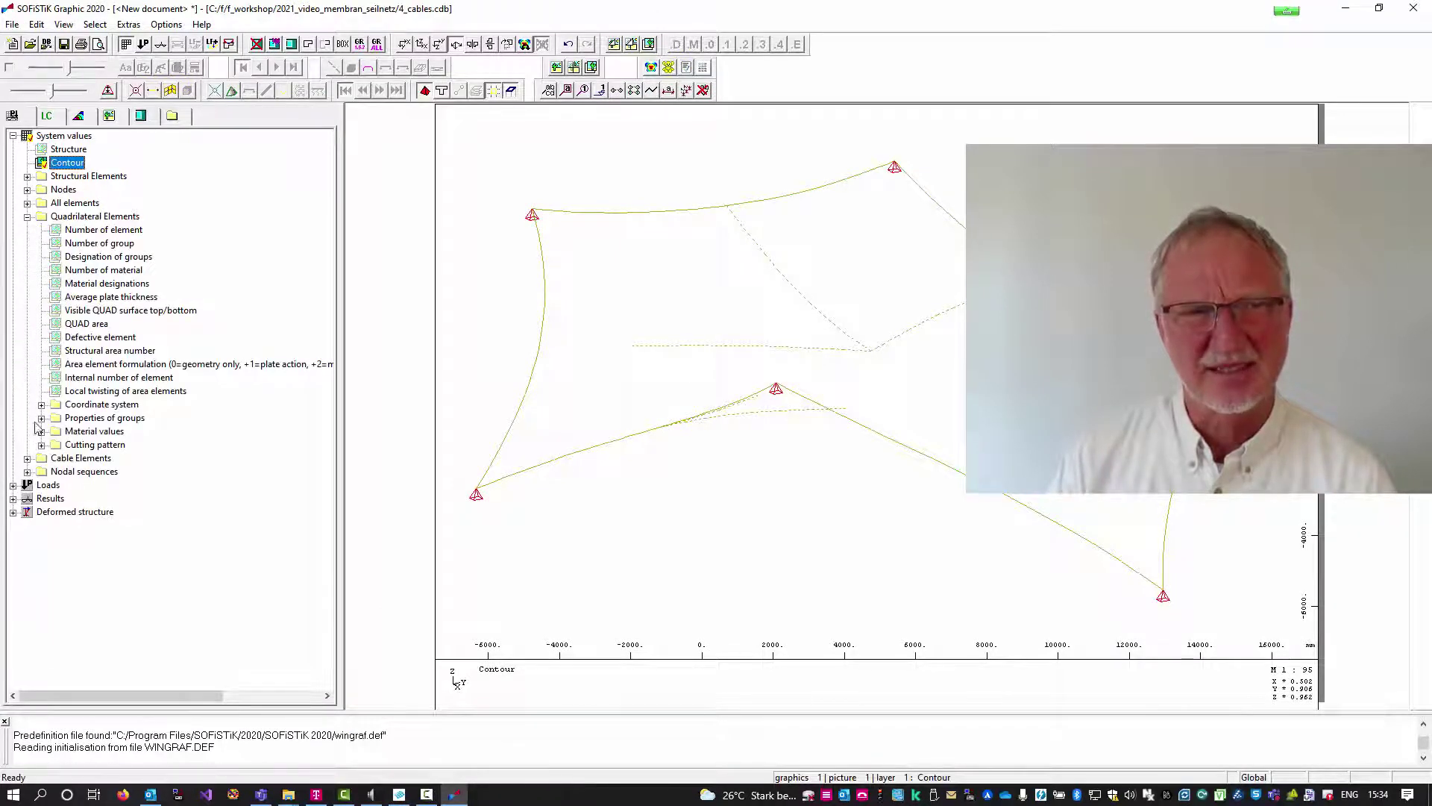
{"action": "left_click", "coordinate": [41, 444]}
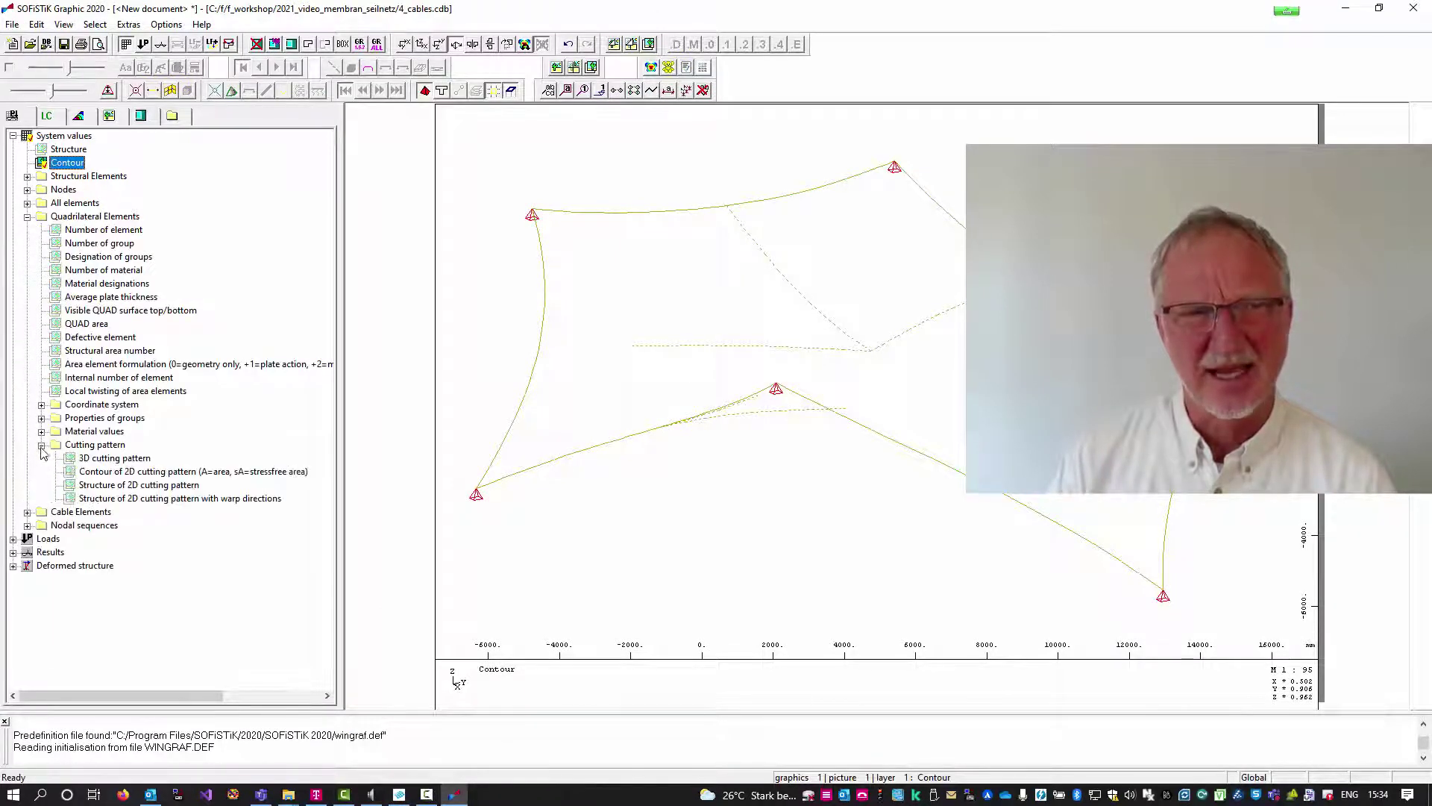
{"action": "double_click", "coordinate": [99, 479]}
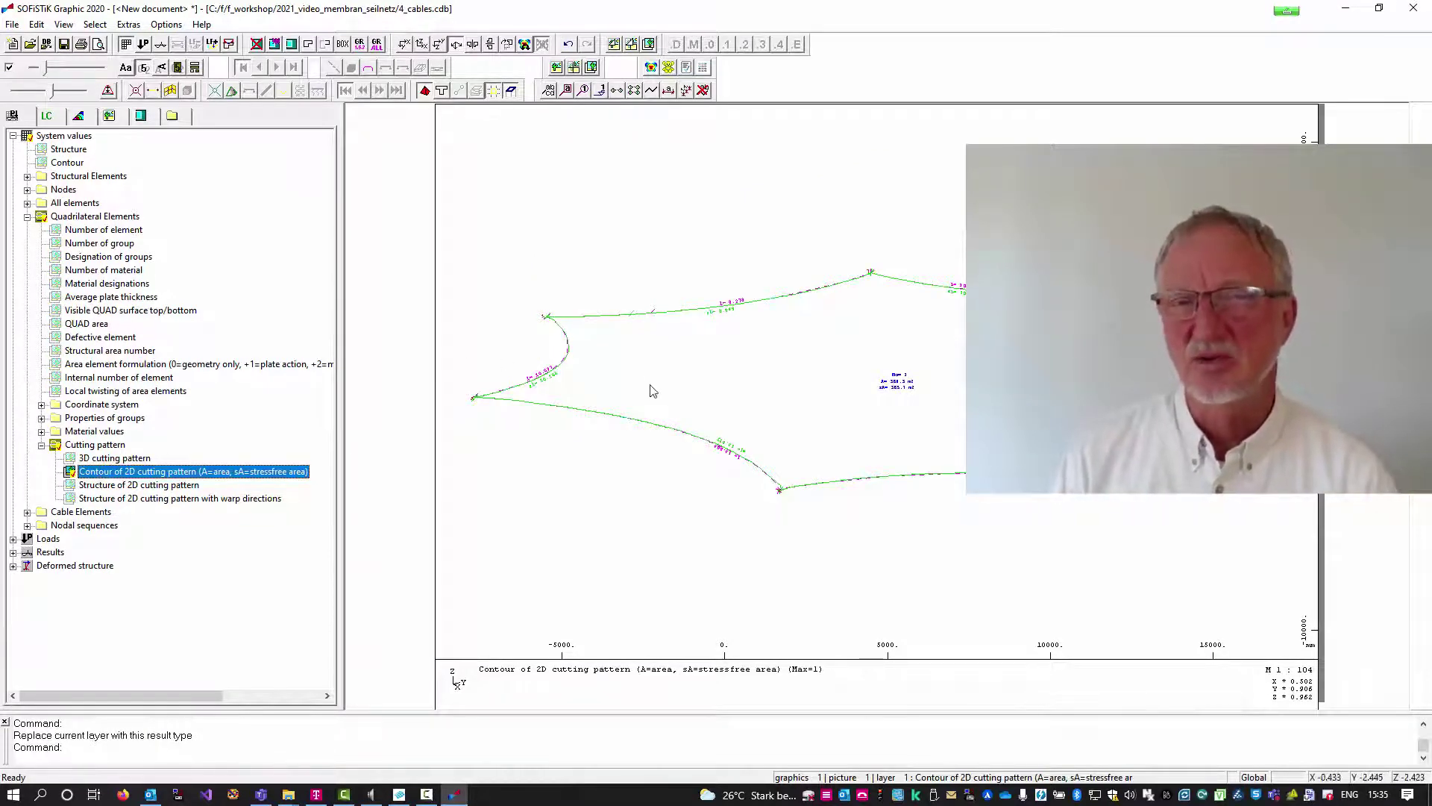
{"action": "left_click", "coordinate": [403, 46]}
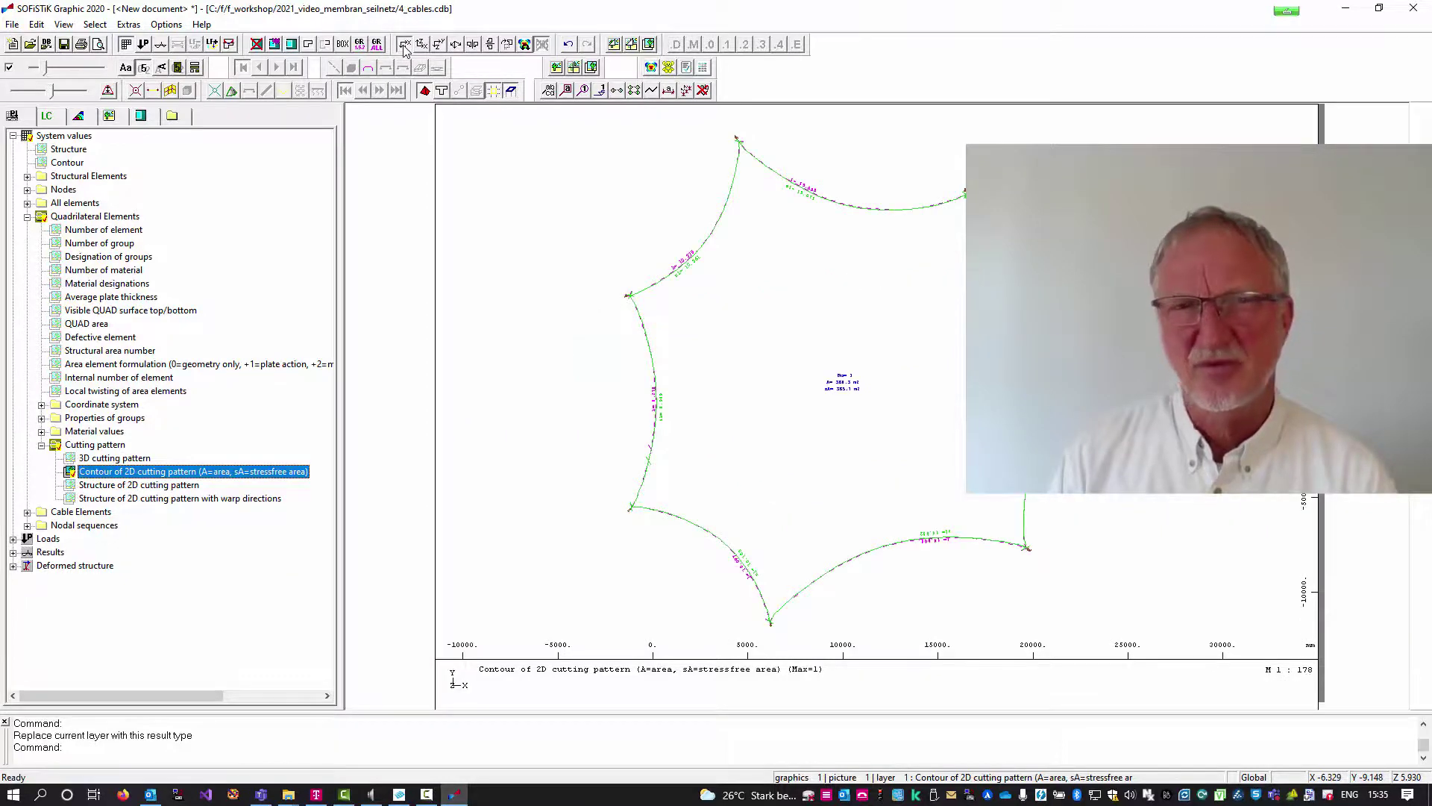
{"action": "left_click", "coordinate": [103, 458]}
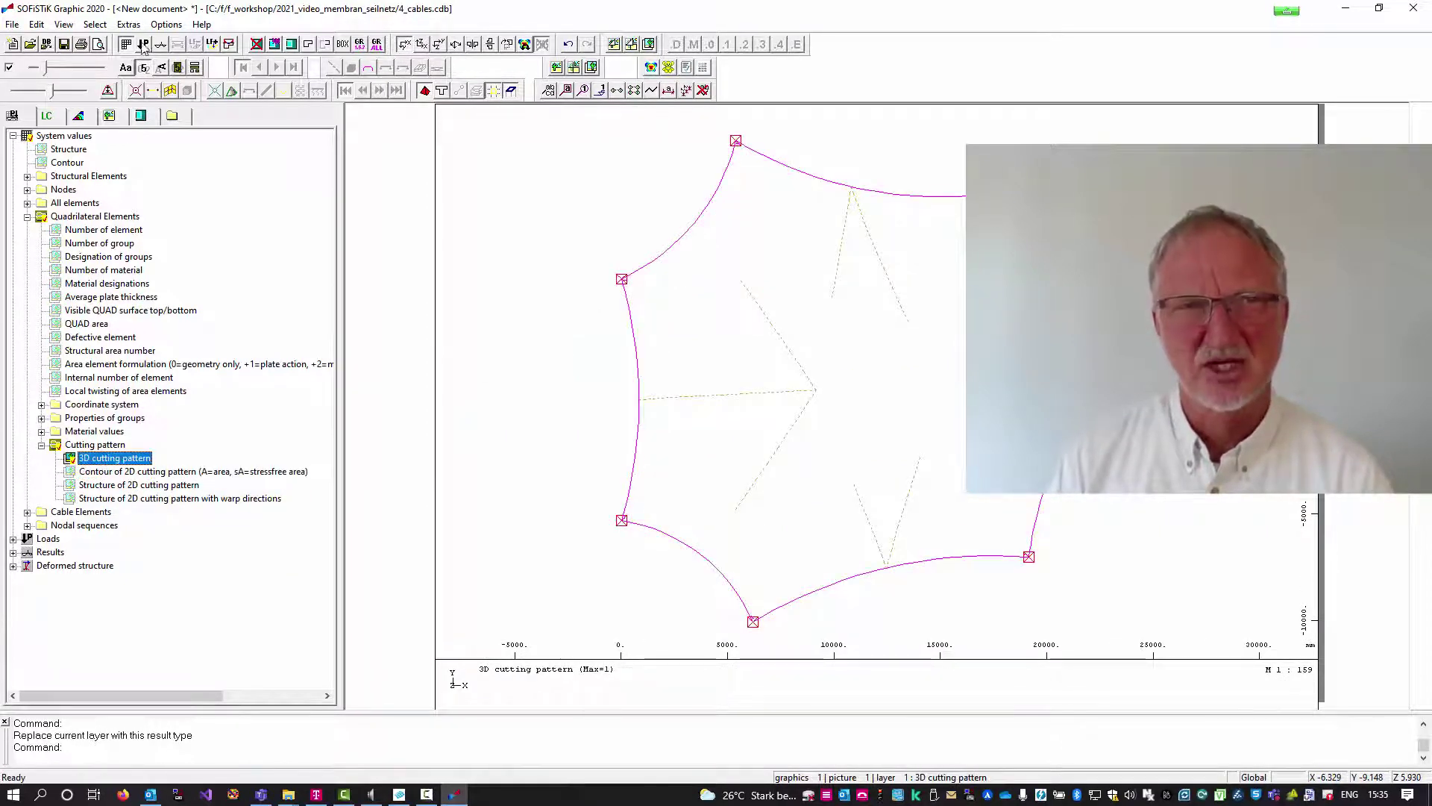
Set a user-defined drawing scale of 1:200 in the graphics setup.
{"action": "left_click", "coordinate": [64, 24]}
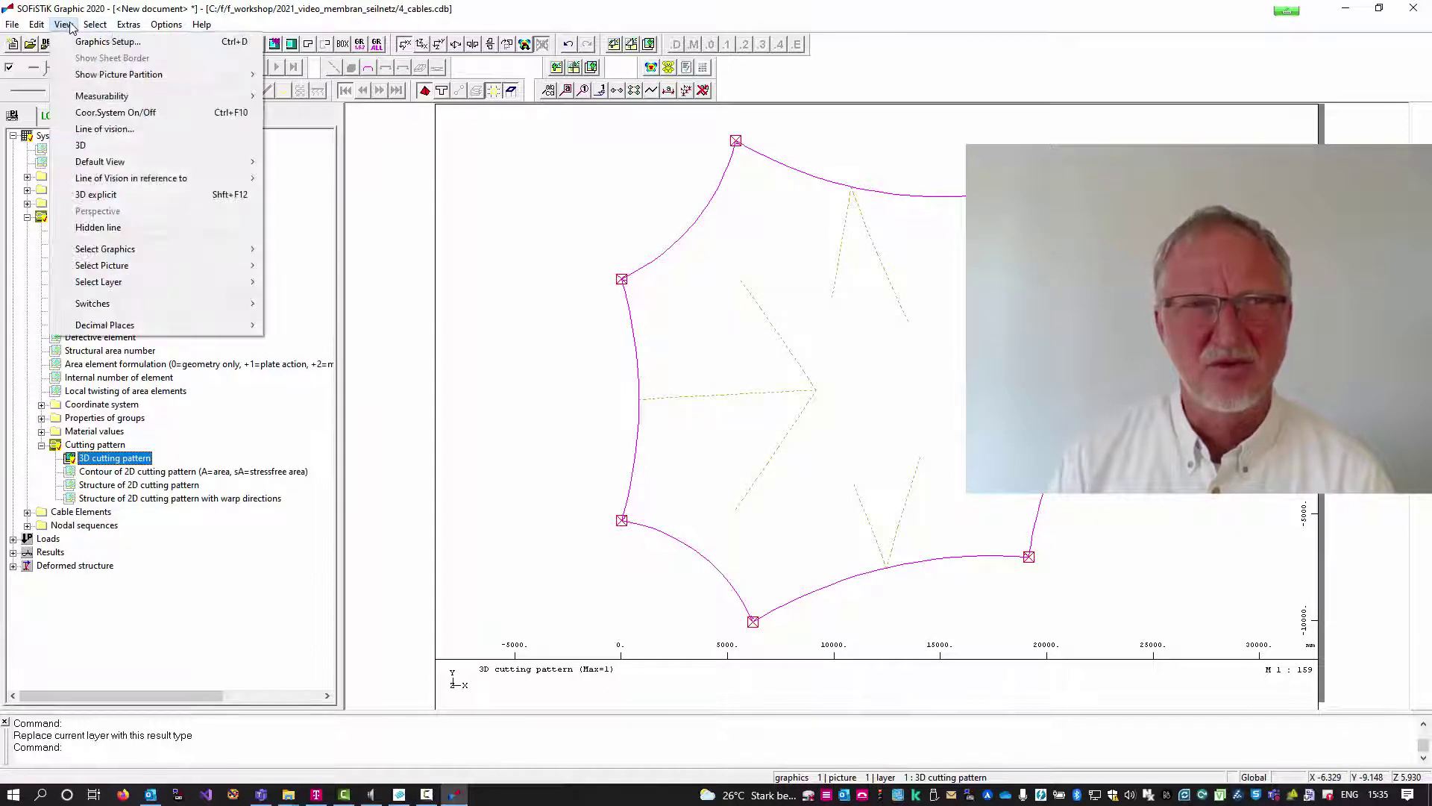
{"action": "left_click", "coordinate": [78, 41]}
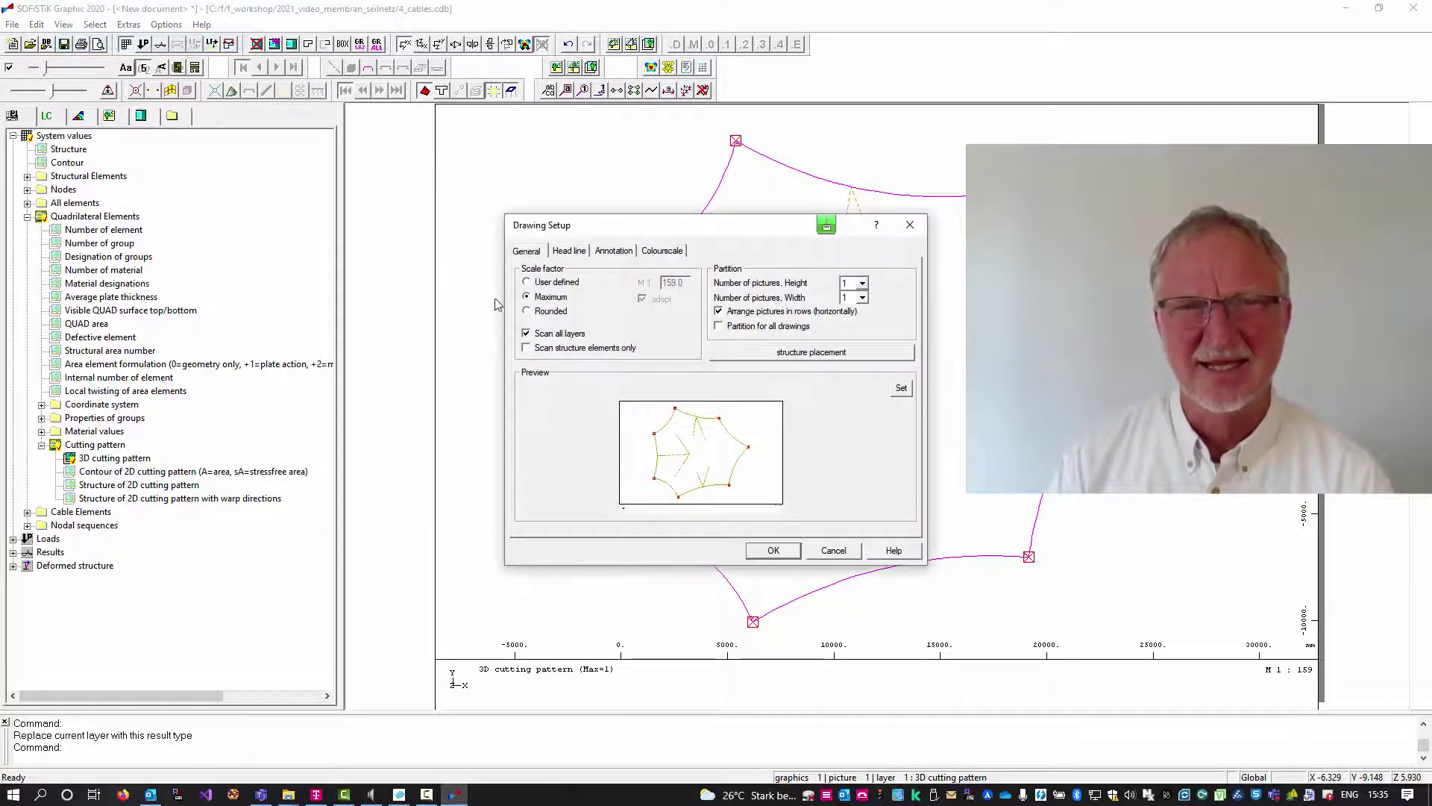
{"action": "left_click", "coordinate": [528, 282]}
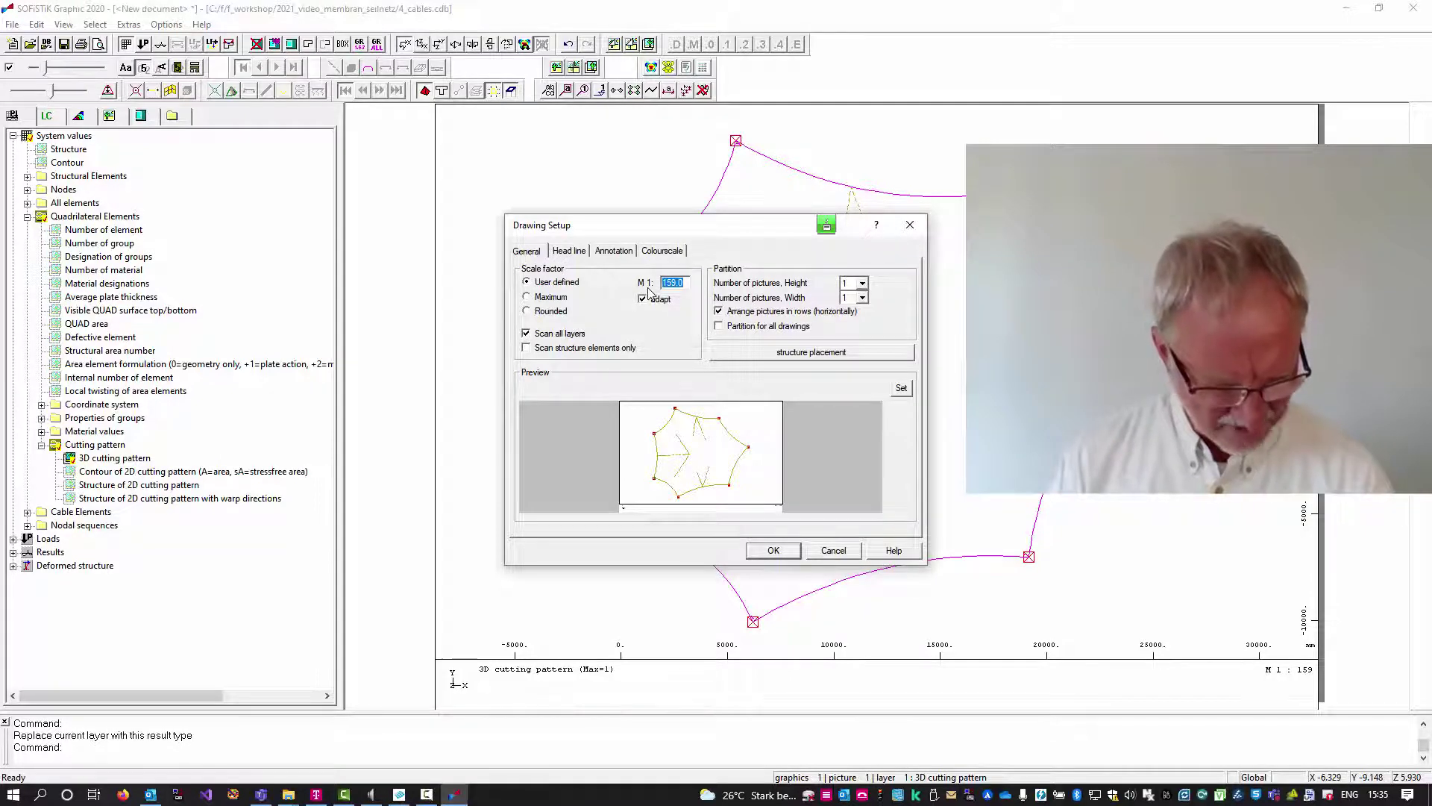
{"action": "key", "text": "BackSpace"}
{"action": "type", "text": "200"}
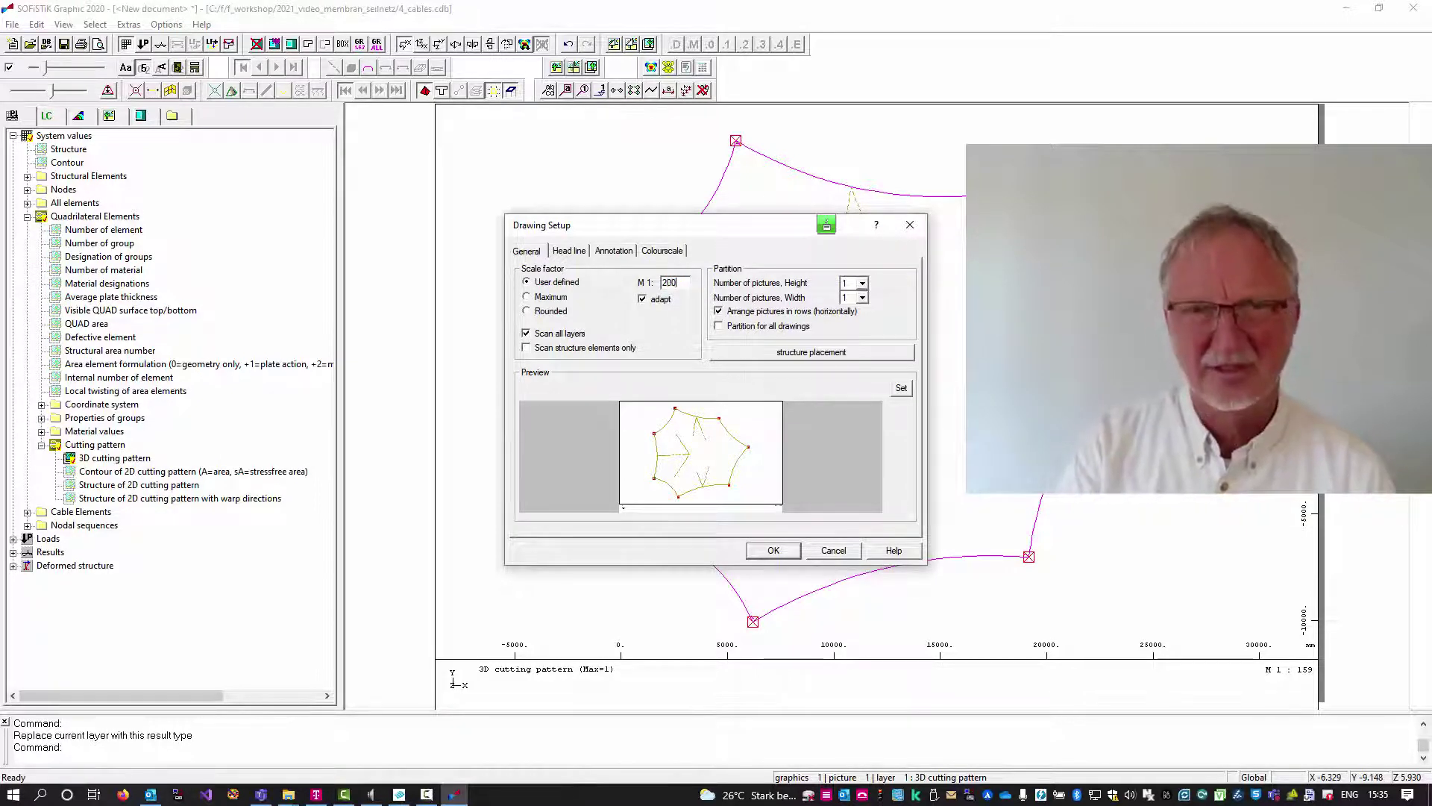
{"action": "key", "text": "Return"}
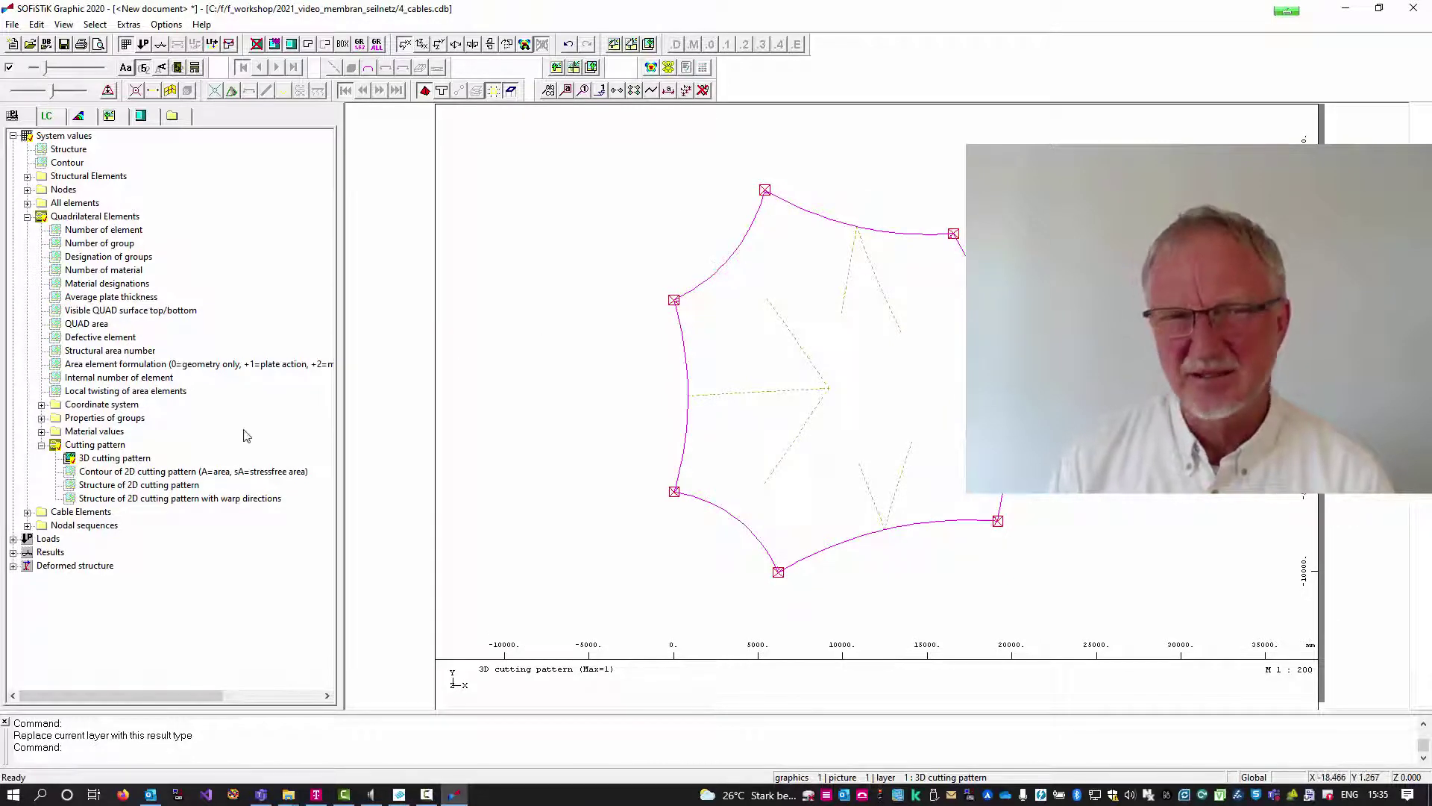
Toggle between the 2D contour and 3D cutting pattern, tilt the 2D contour, then return to Structural Desktop.
{"action": "double_click", "coordinate": [121, 473]}
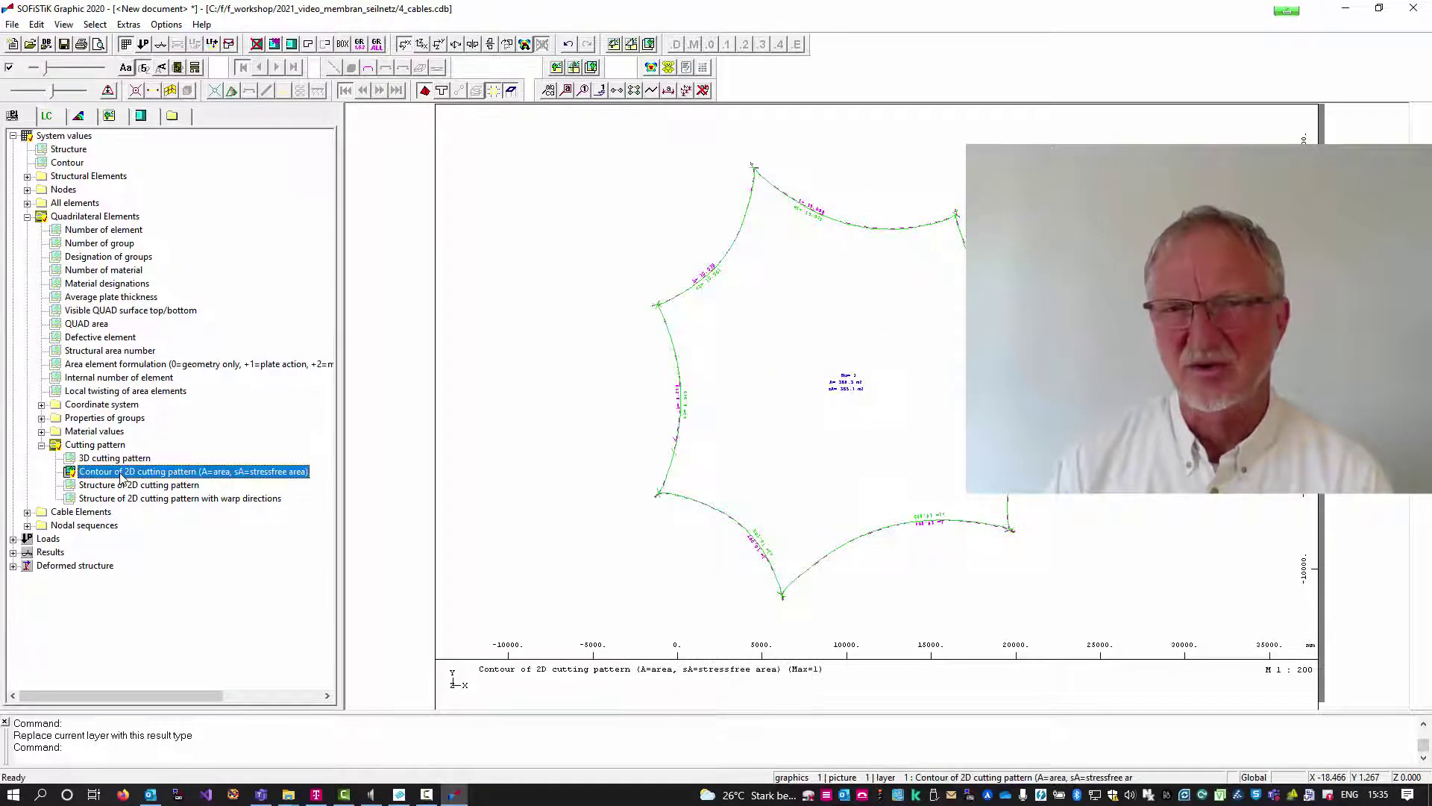
{"action": "double_click", "coordinate": [114, 458]}
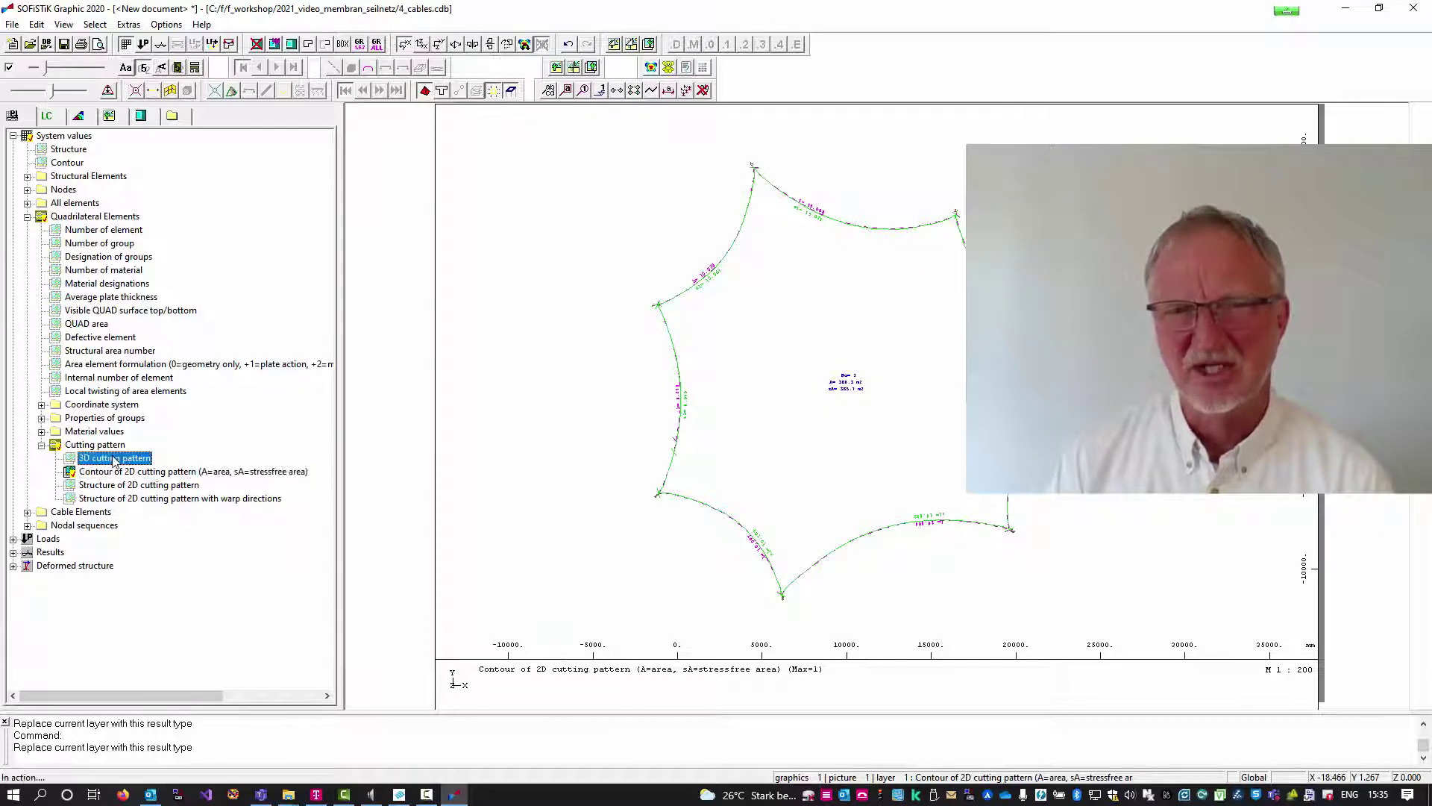
{"action": "double_click", "coordinate": [119, 473]}
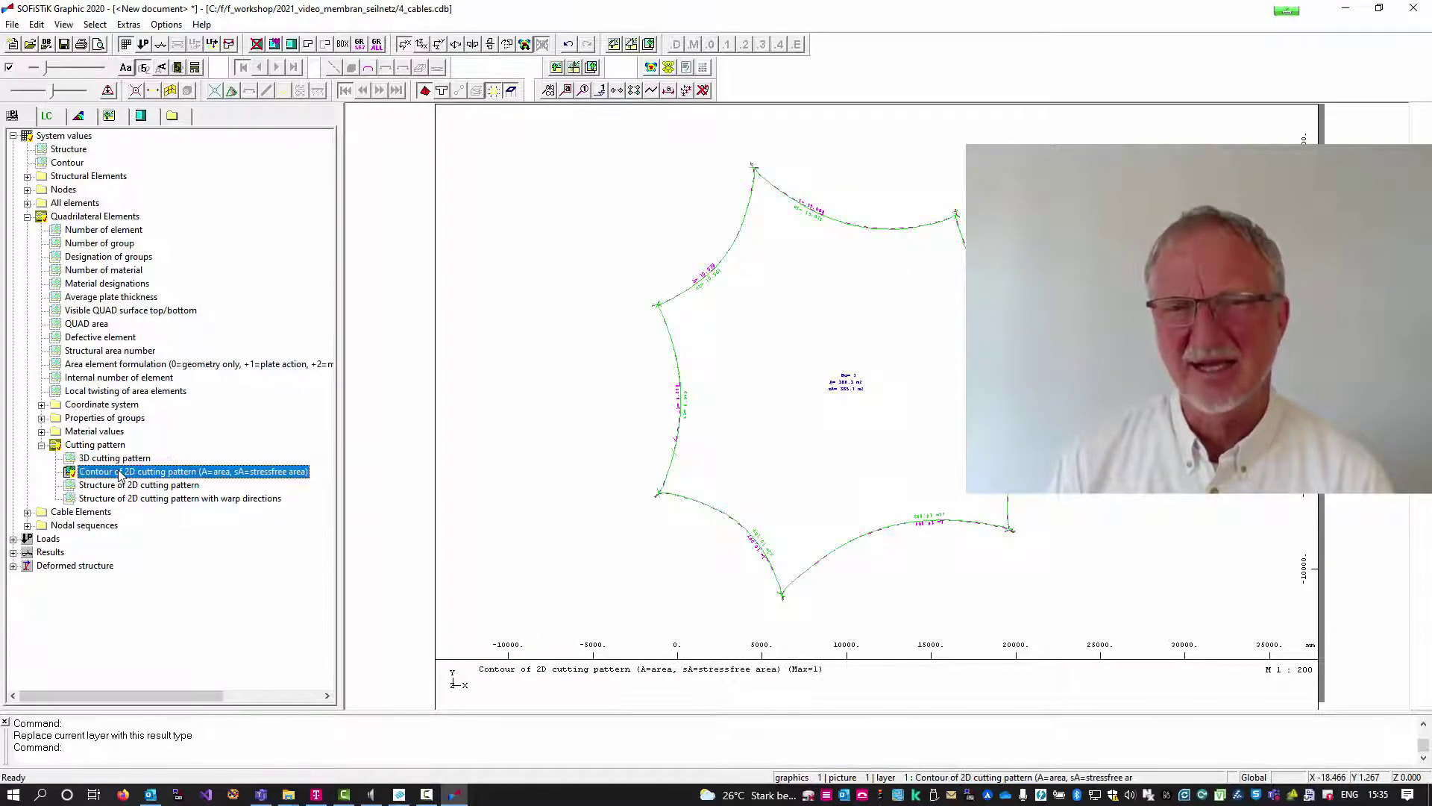
{"action": "double_click", "coordinate": [115, 458]}
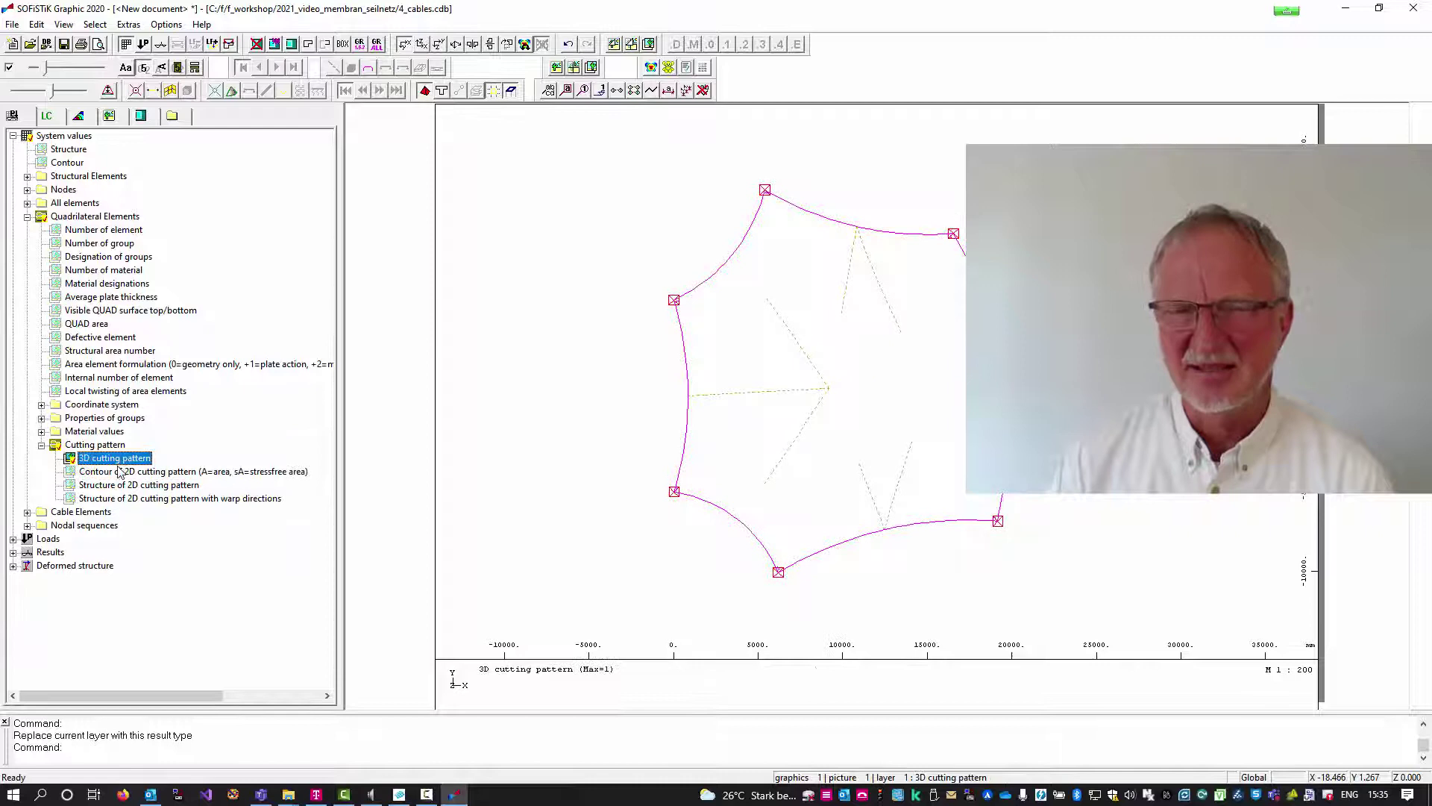
{"action": "double_click", "coordinate": [119, 472]}
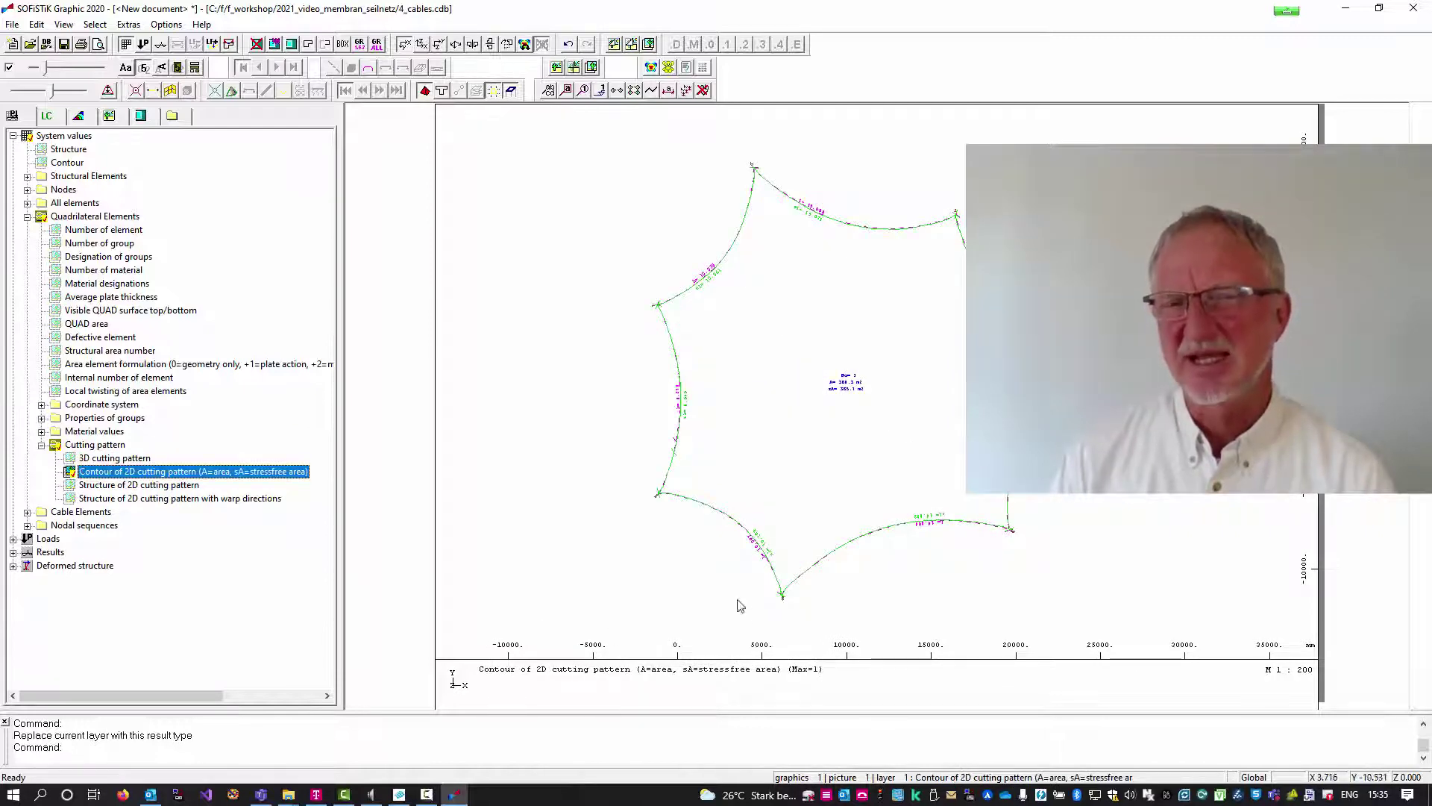
{"action": "double_click", "coordinate": [114, 458]}
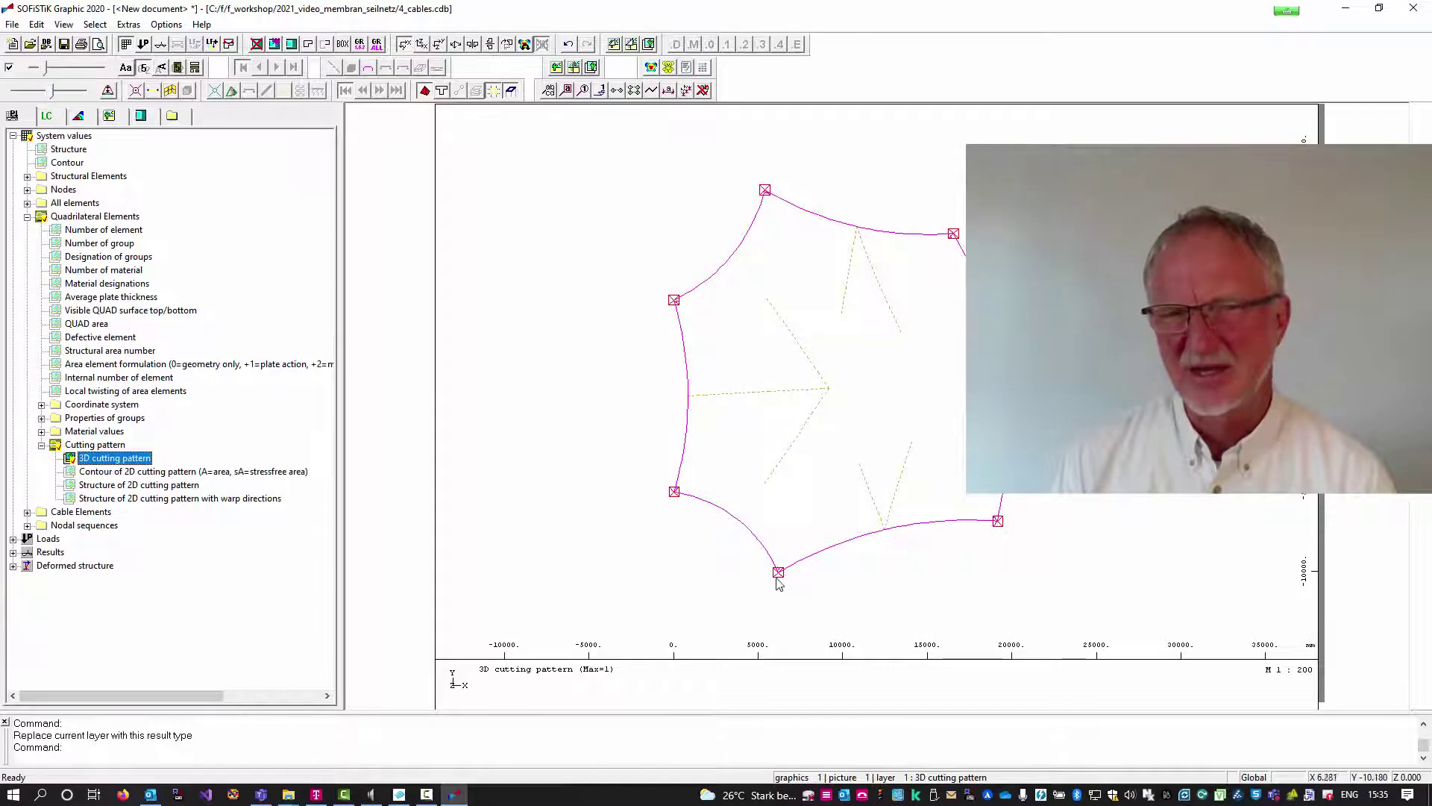
{"action": "double_click", "coordinate": [92, 473]}
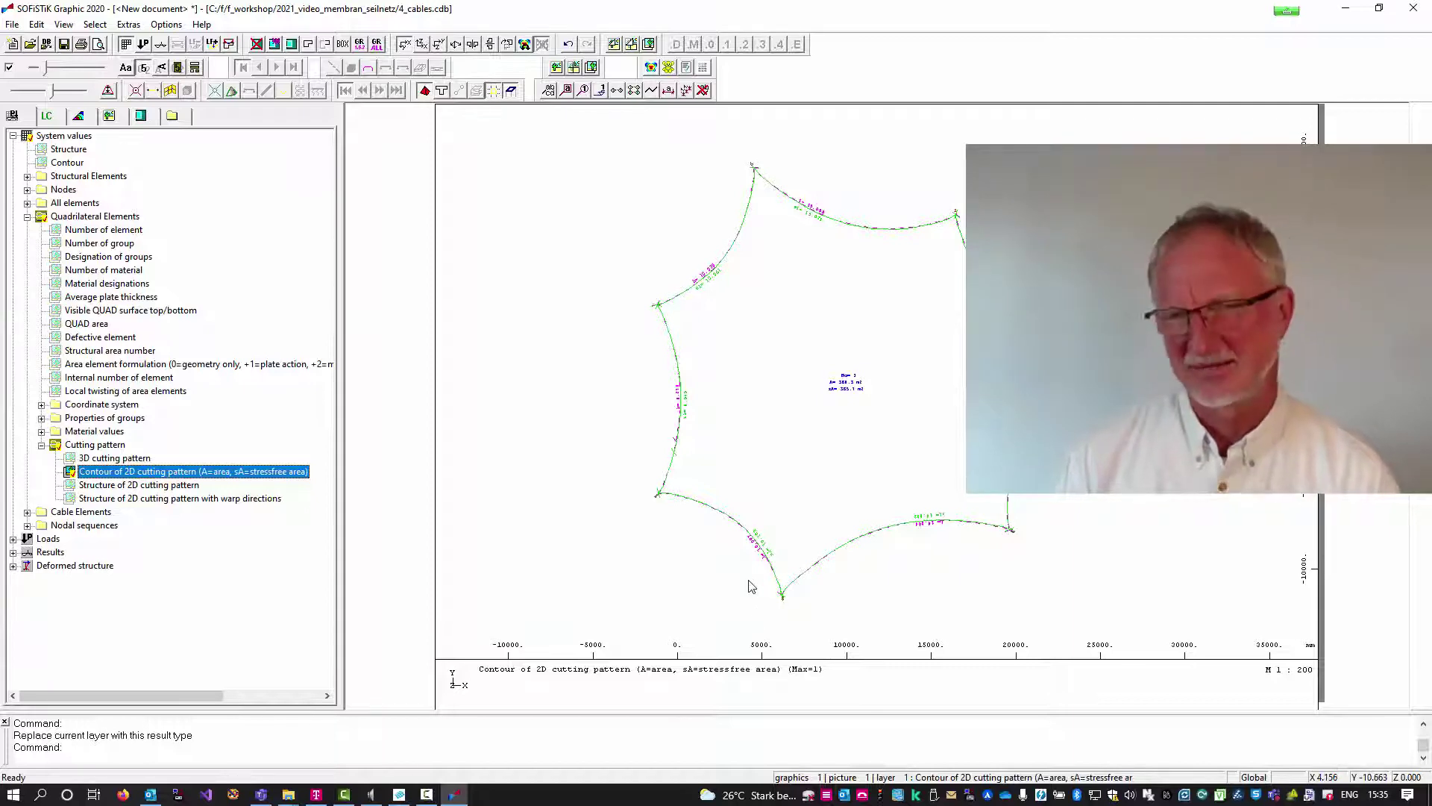
{"action": "left_click_drag", "start_coordinate": [755, 586], "coordinate": [667, 295]}
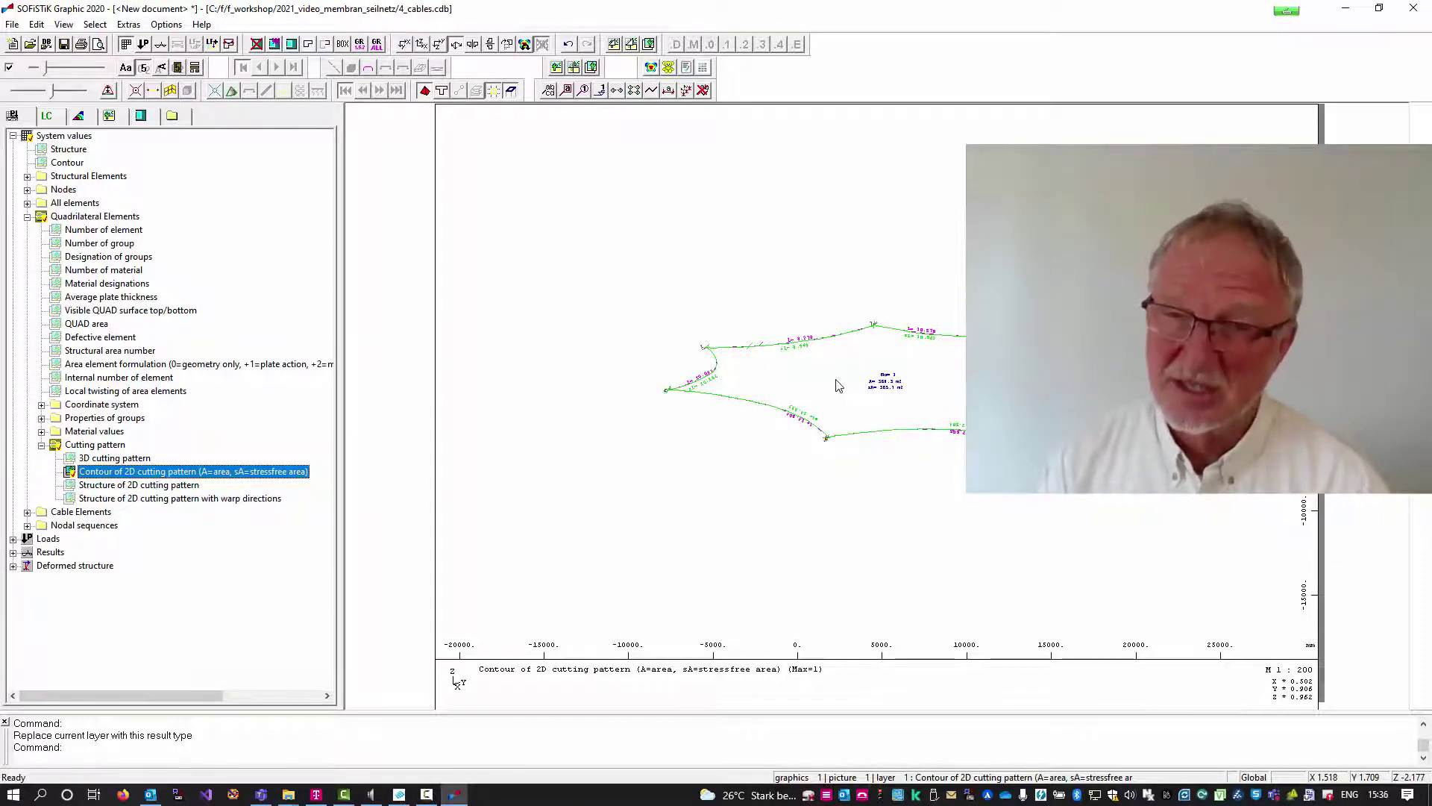
{"action": "key", "text": "alt+Tab"}
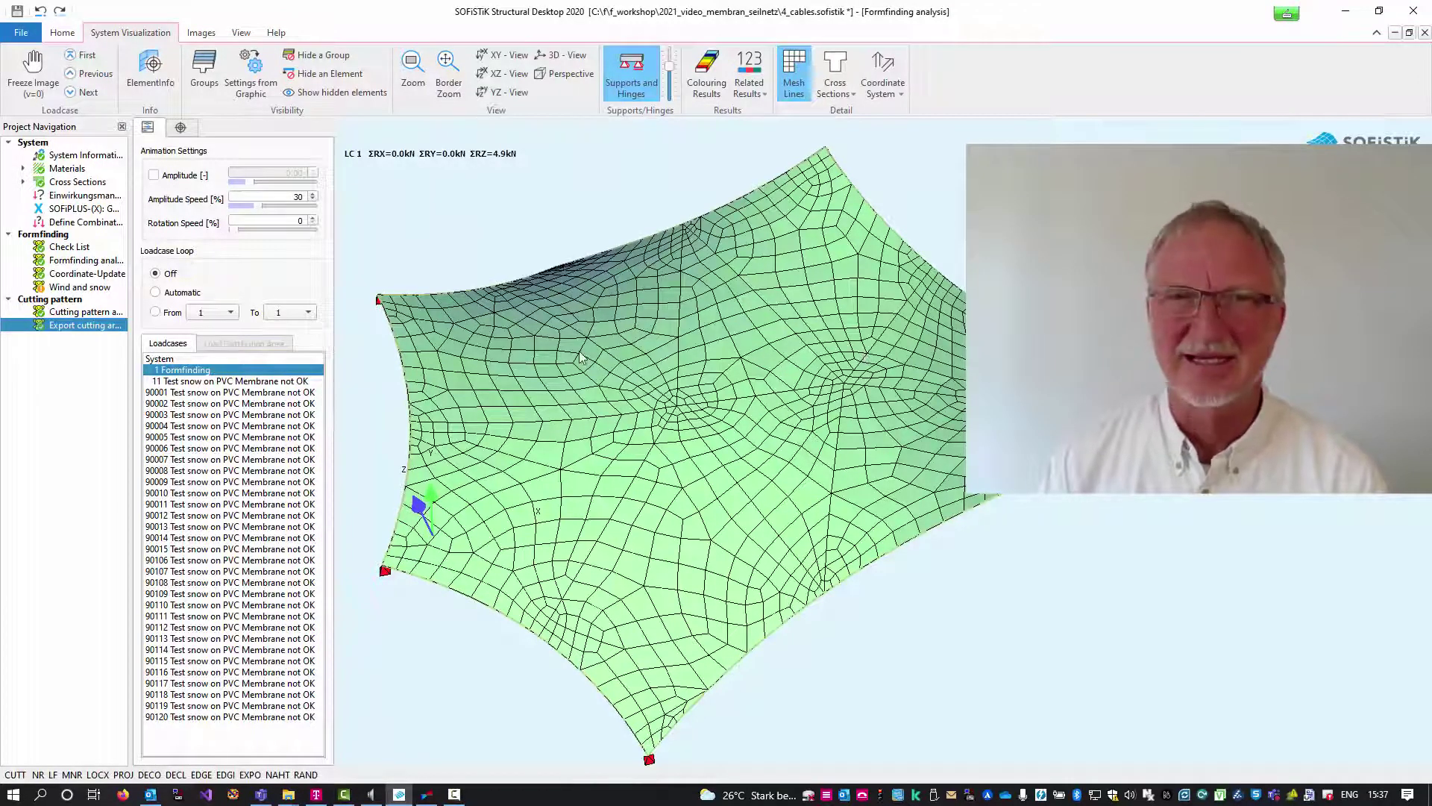
Open the export cutting areas input and highlight its geodetic-lines-to-autocad.dxf heading, ASE name and SYST line.
{"action": "double_click", "coordinate": [95, 327]}
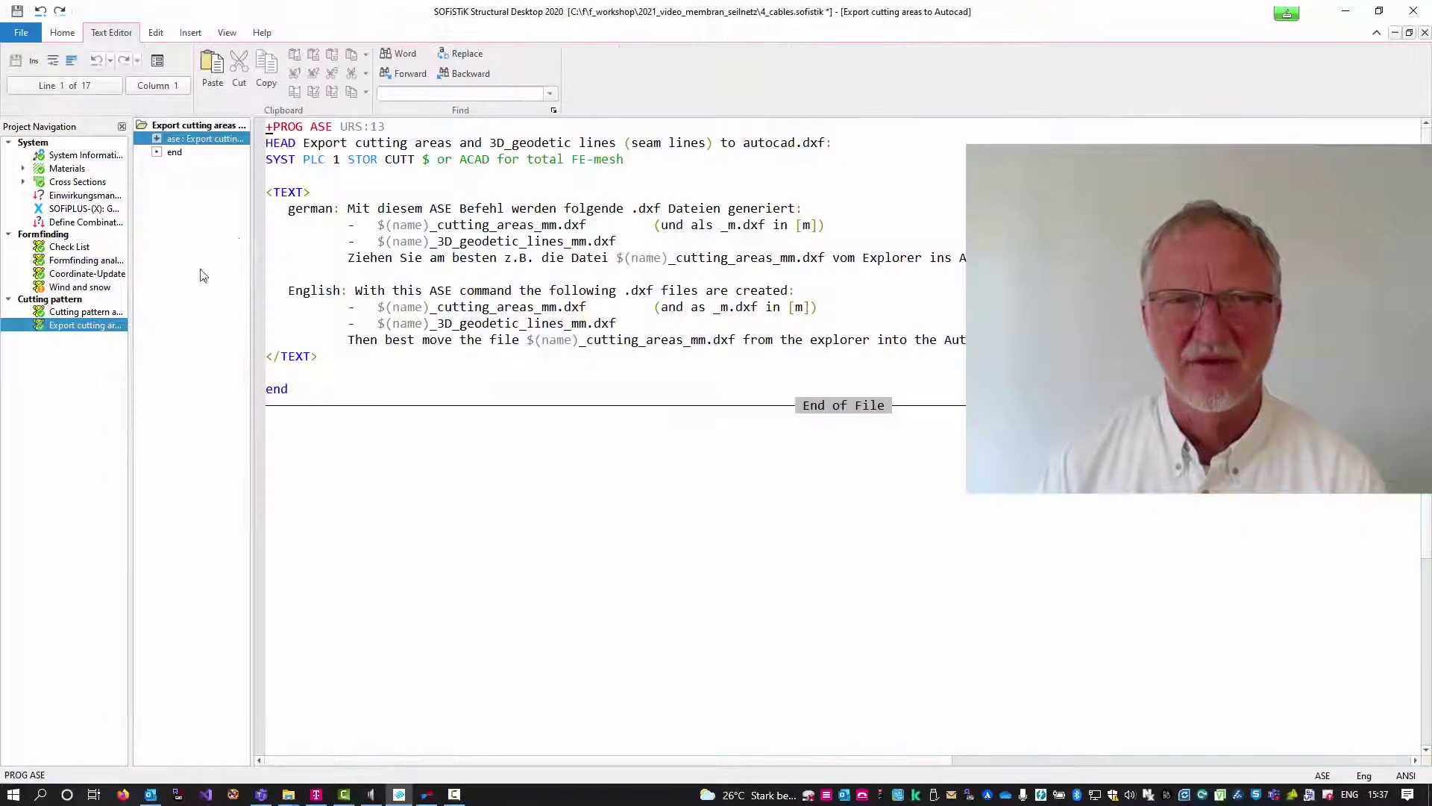
{"action": "left_click_drag", "start_coordinate": [306, 146], "coordinate": [462, 143]}
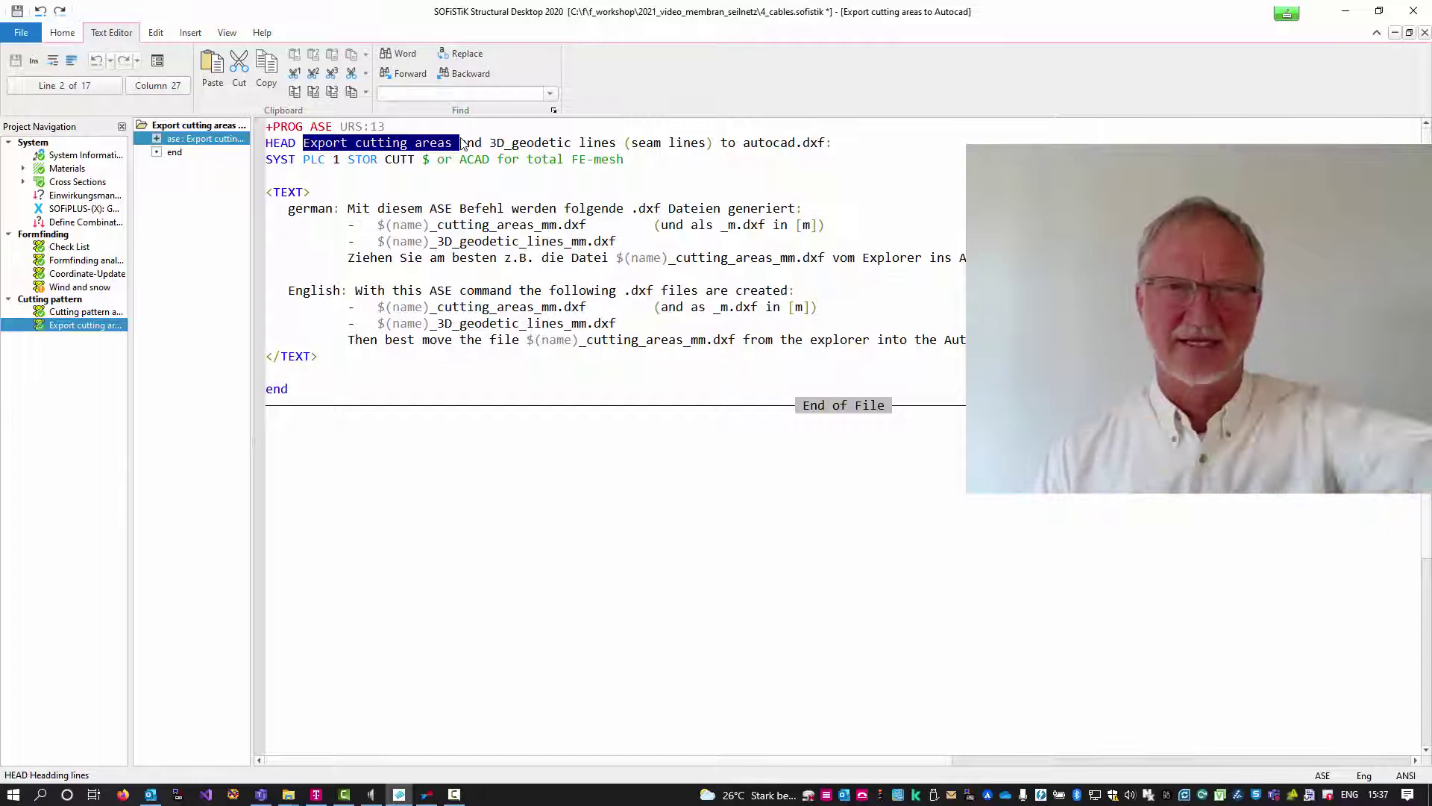
{"action": "left_click_drag", "start_coordinate": [511, 144], "coordinate": [616, 148]}
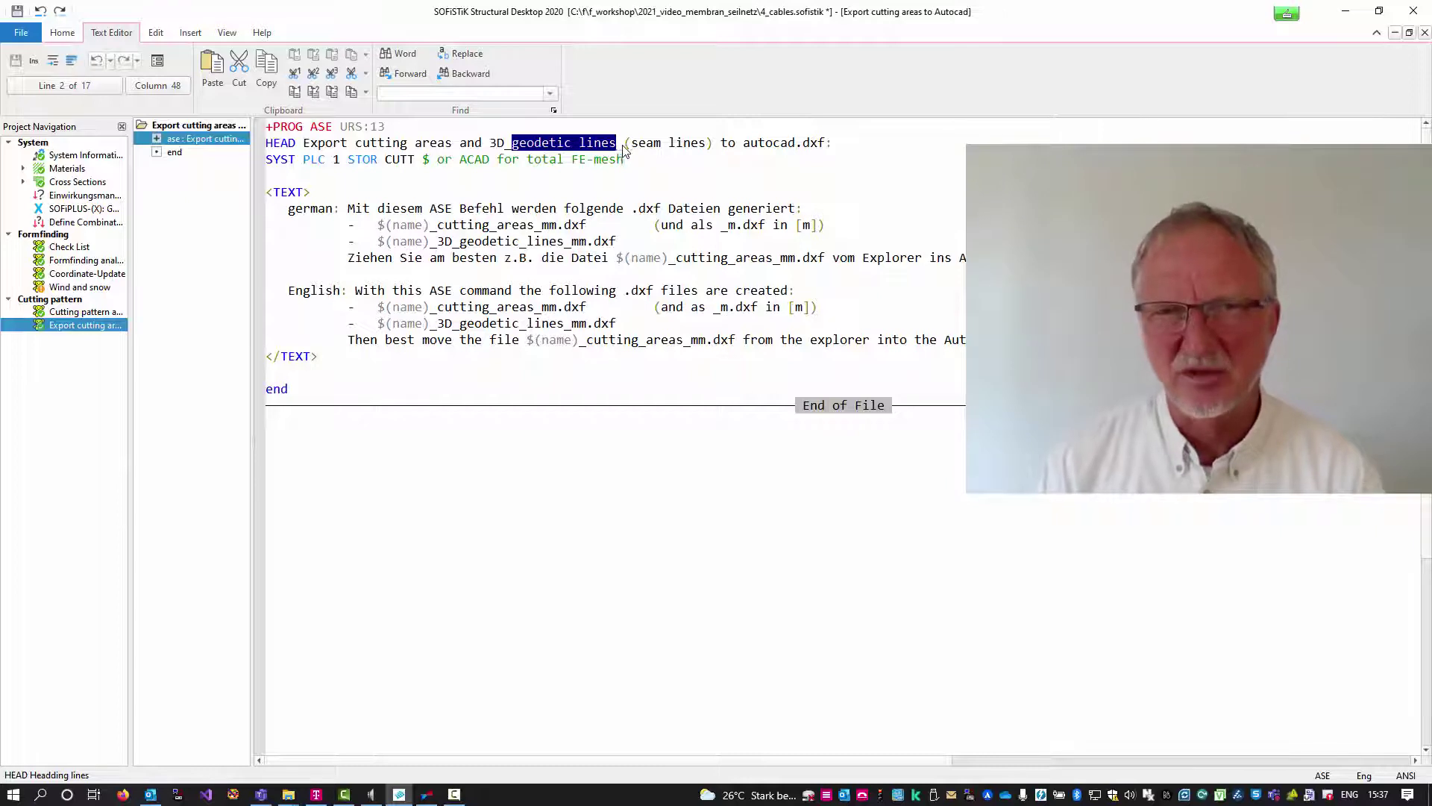
{"action": "left_click_drag", "start_coordinate": [698, 142], "coordinate": [835, 142]}
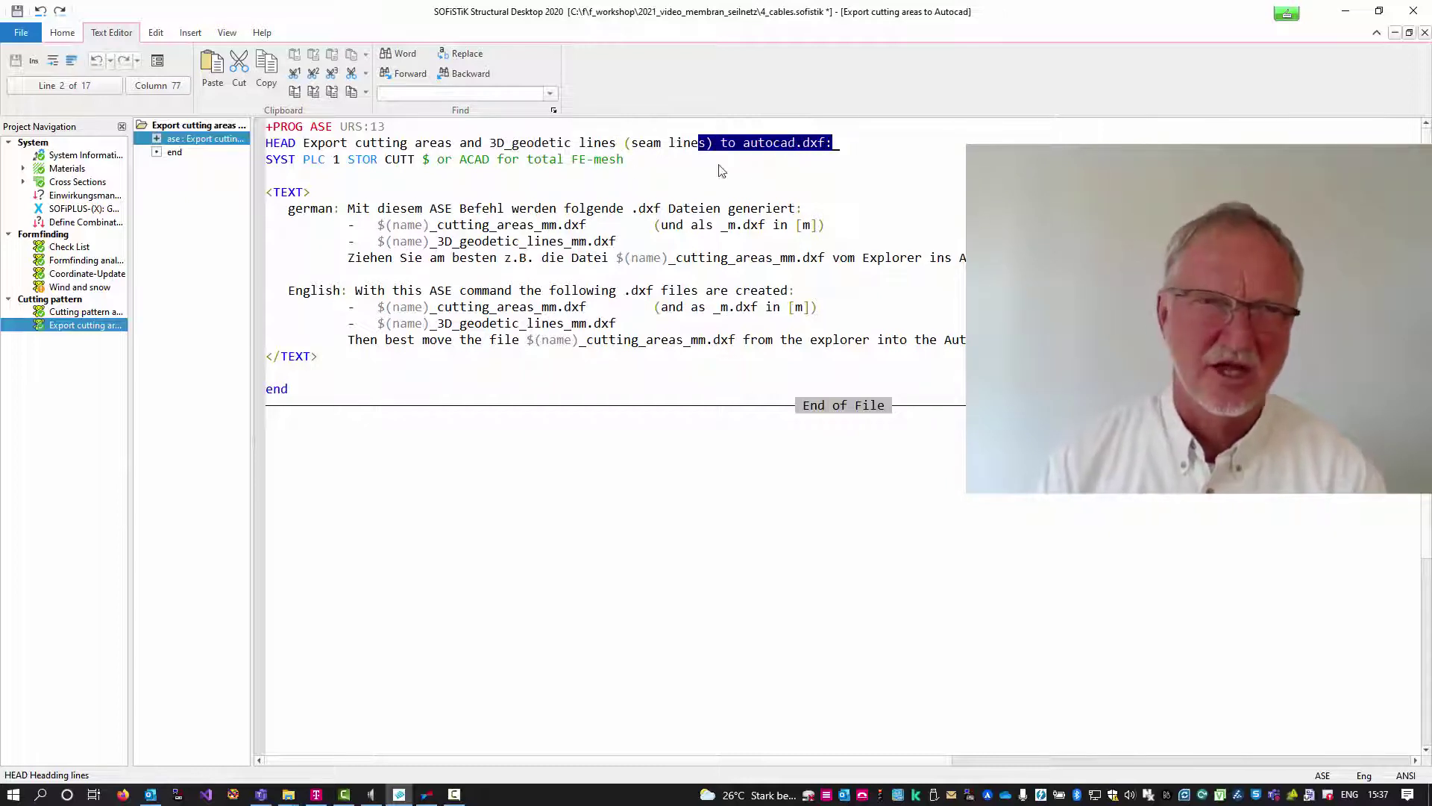
{"action": "left_click_drag", "start_coordinate": [309, 127], "coordinate": [334, 126]}
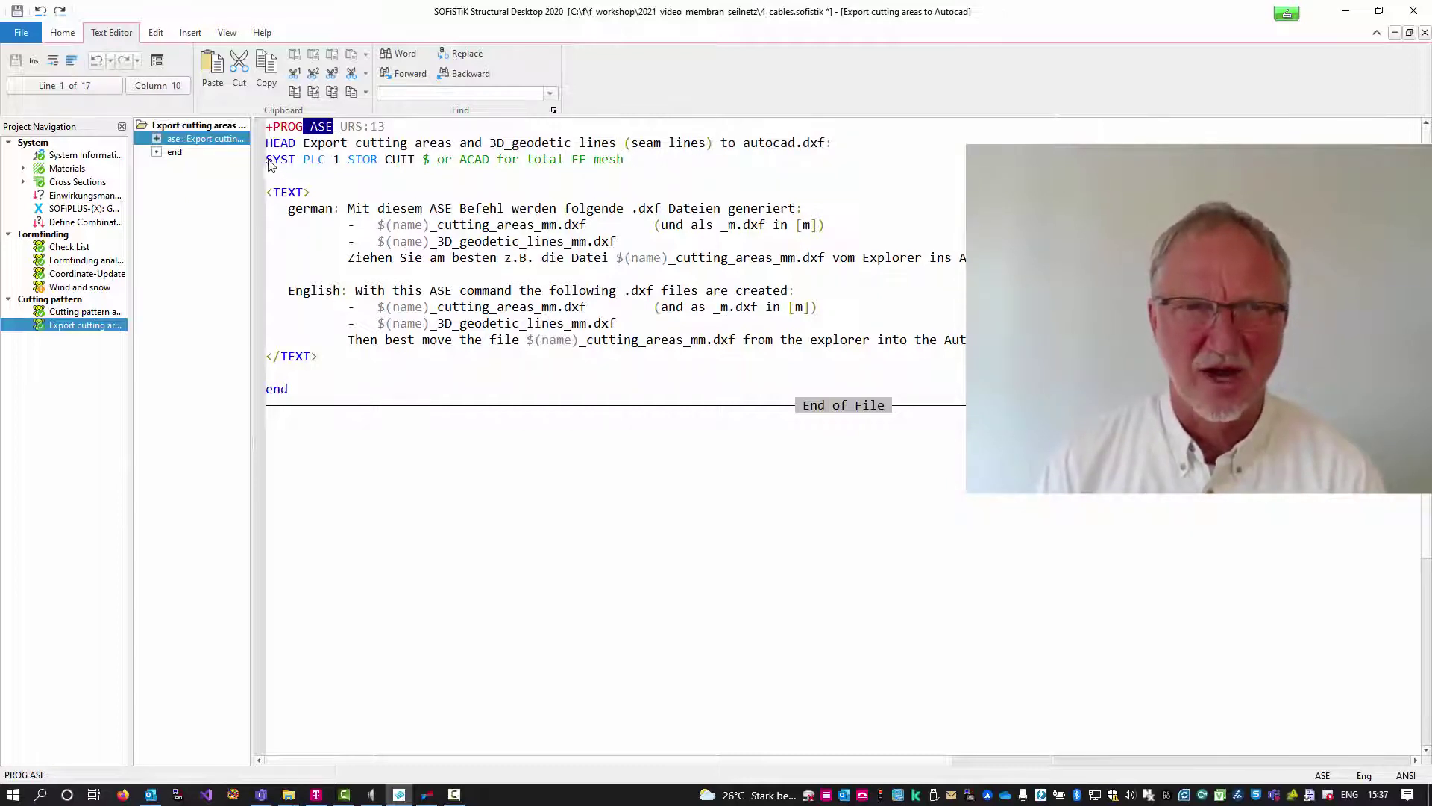
{"action": "left_click_drag", "start_coordinate": [267, 160], "coordinate": [413, 158]}
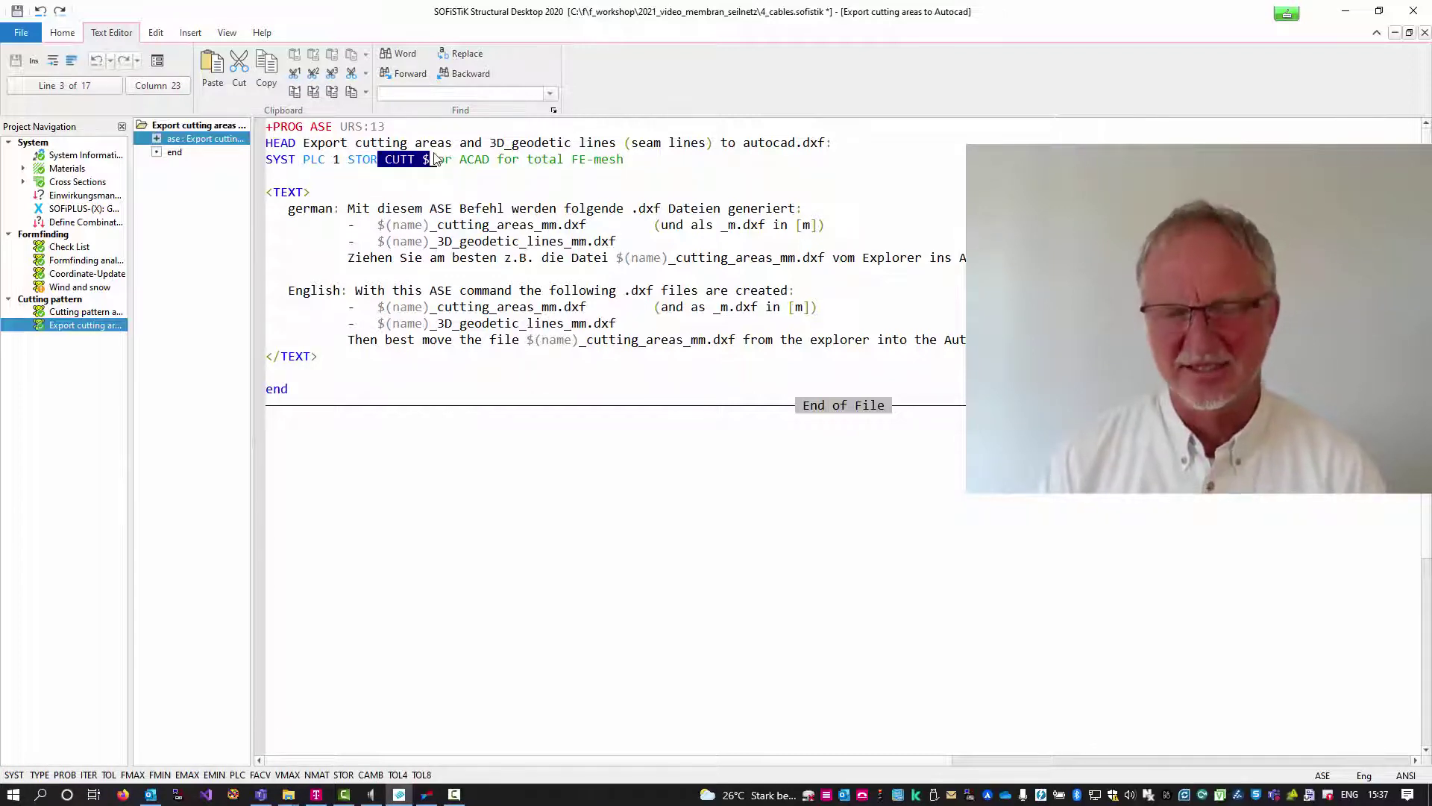
Point out the cutting_areas_mm output file name, then select the exported DXF in the project folder.
{"action": "left_click", "coordinate": [559, 192]}
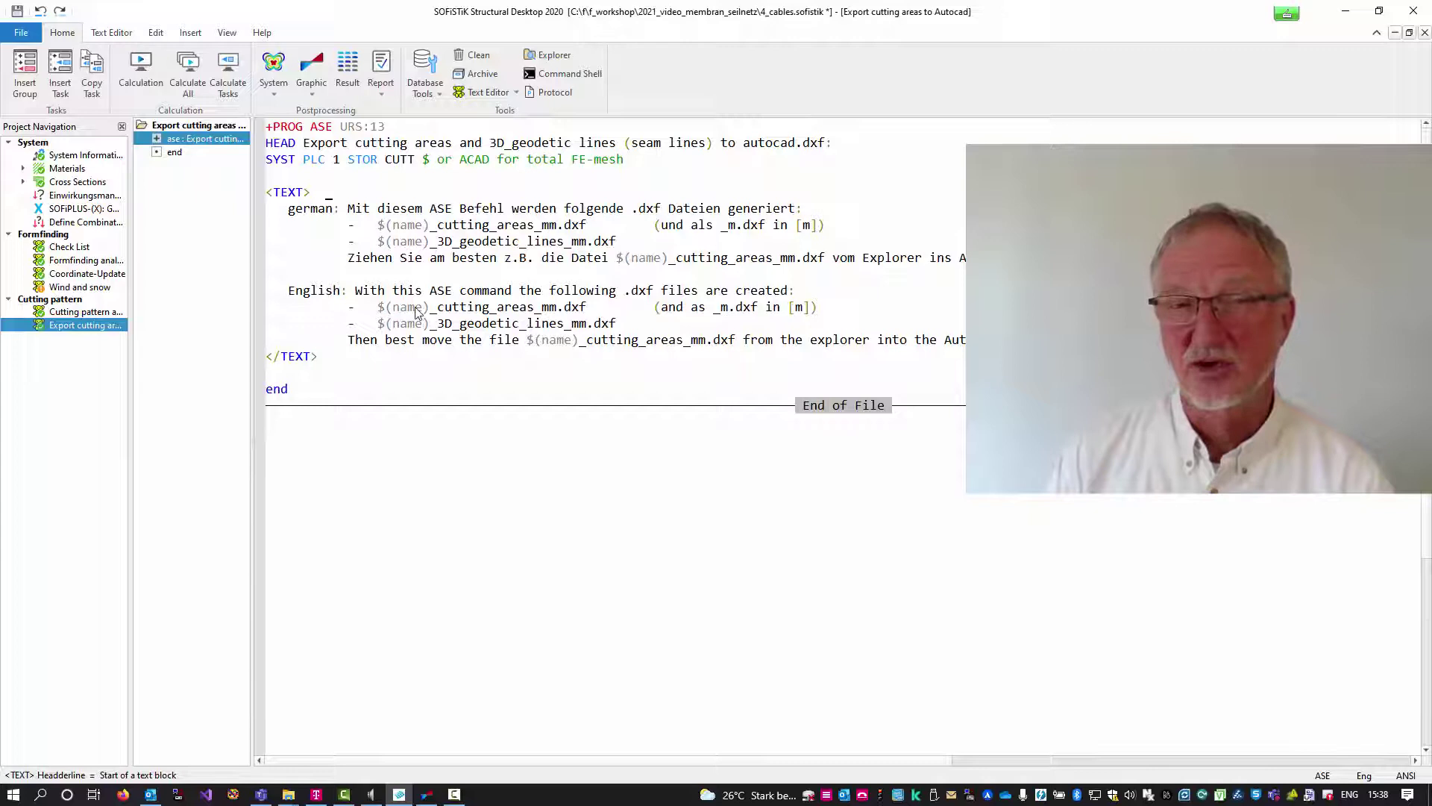
{"action": "left_click_drag", "start_coordinate": [371, 307], "coordinate": [550, 306]}
{"action": "left_click", "coordinate": [437, 312]}
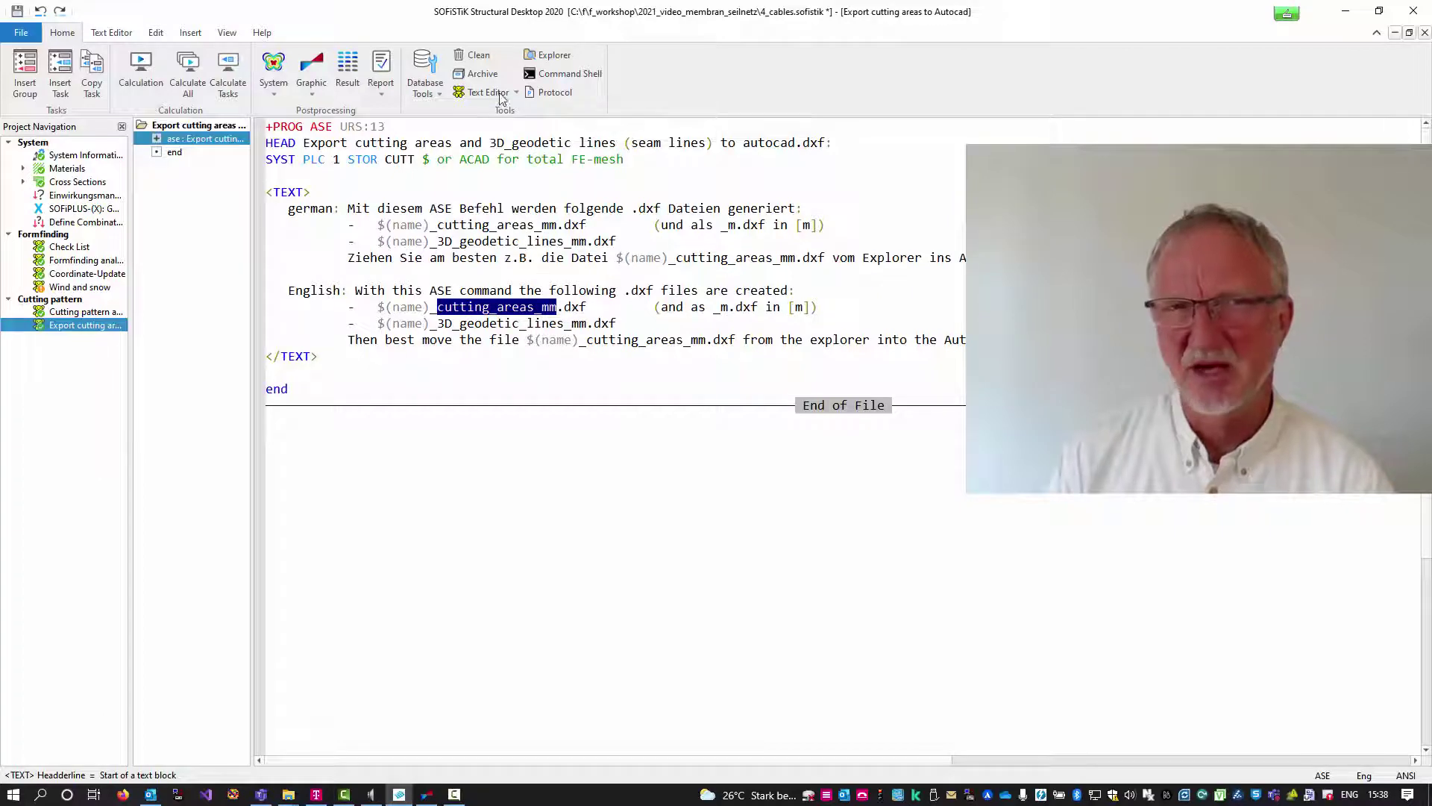
{"action": "left_click", "coordinate": [572, 54]}
{"action": "left_click", "coordinate": [515, 286]}
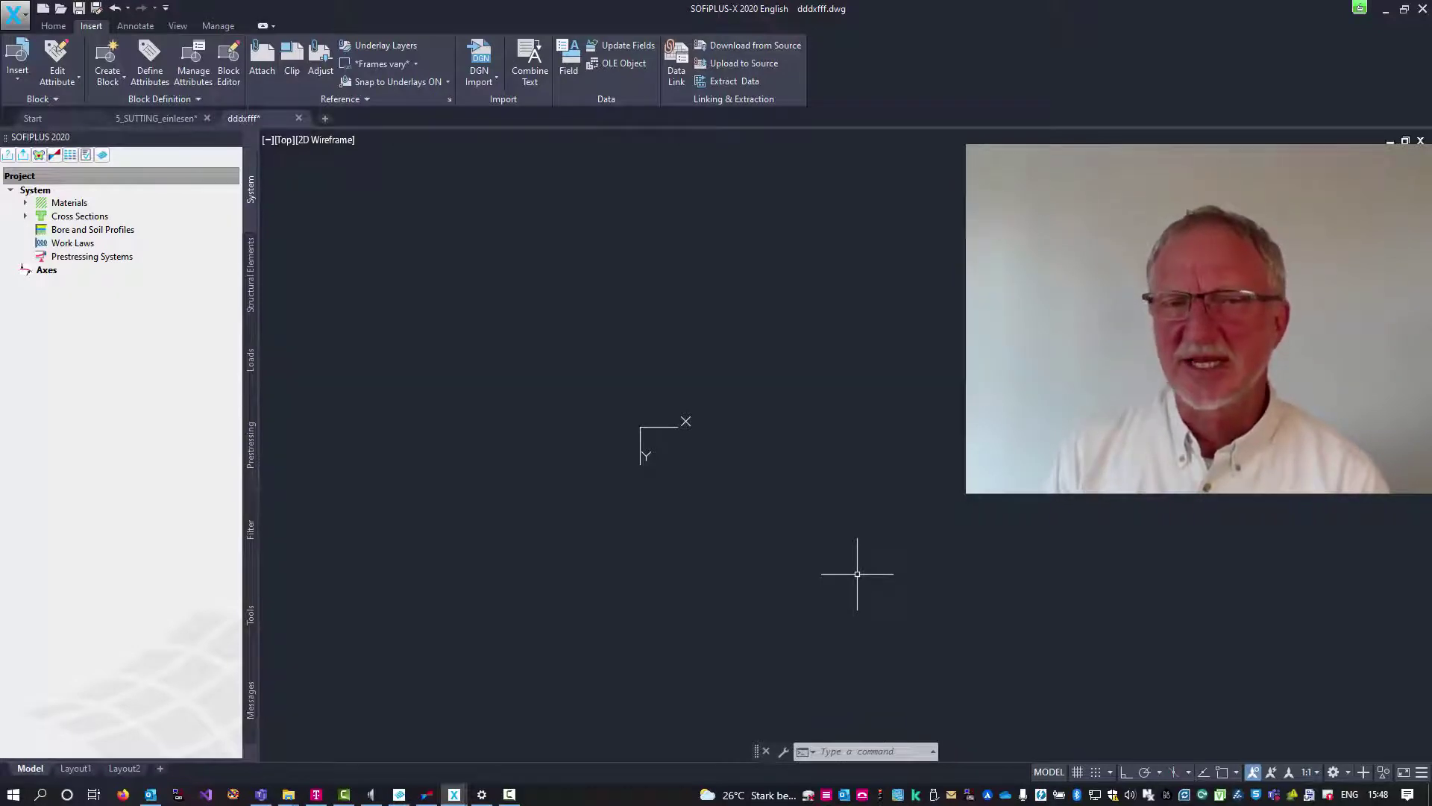
Insert 4_cables_cutting_areas_mm.dxf from the project folder into the drawing at point 0,0 with scale 1.
{"action": "left_click", "coordinate": [289, 794]}
{"action": "left_click", "coordinate": [127, 735]}
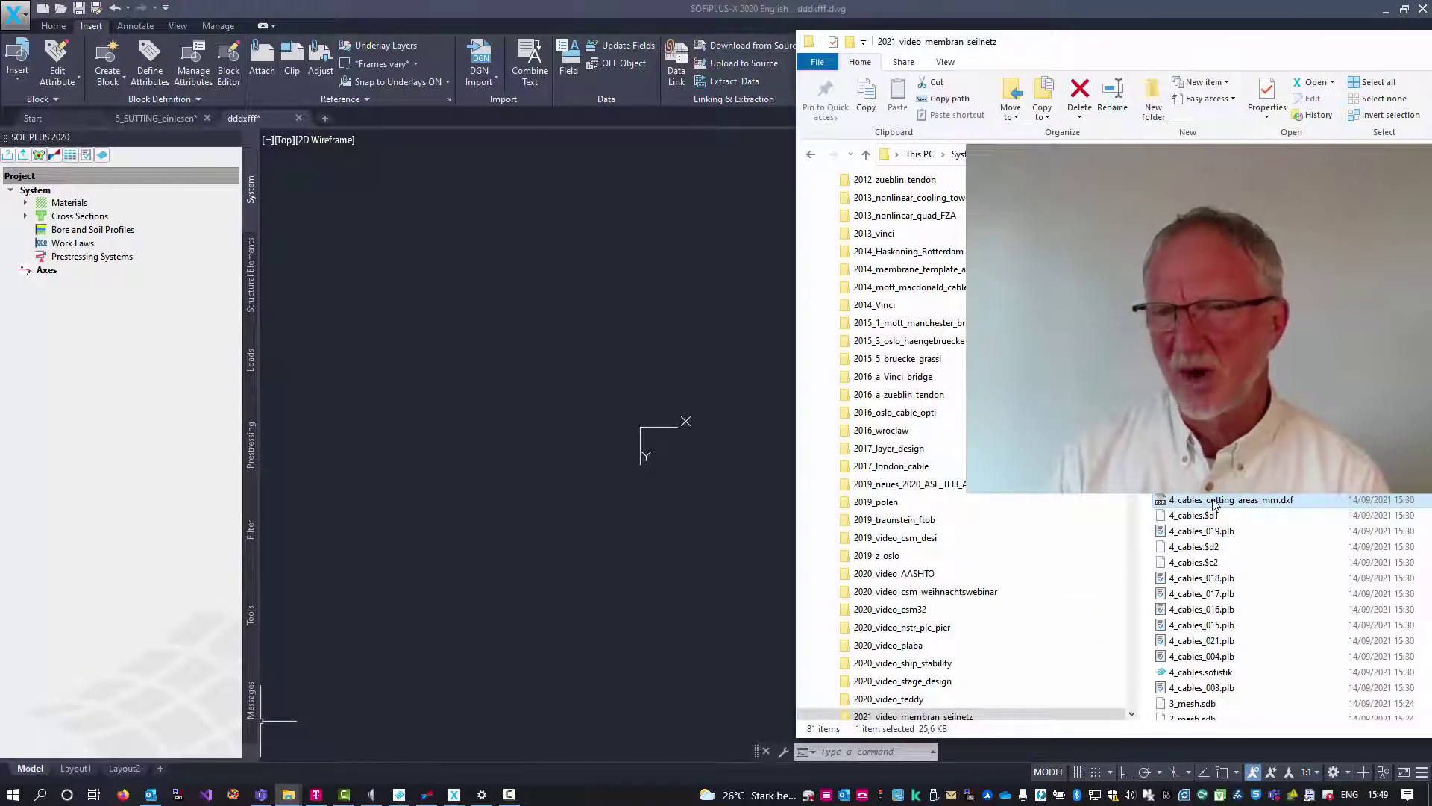
{"action": "left_click_drag", "start_coordinate": [595, 439], "coordinate": [594, 439]}
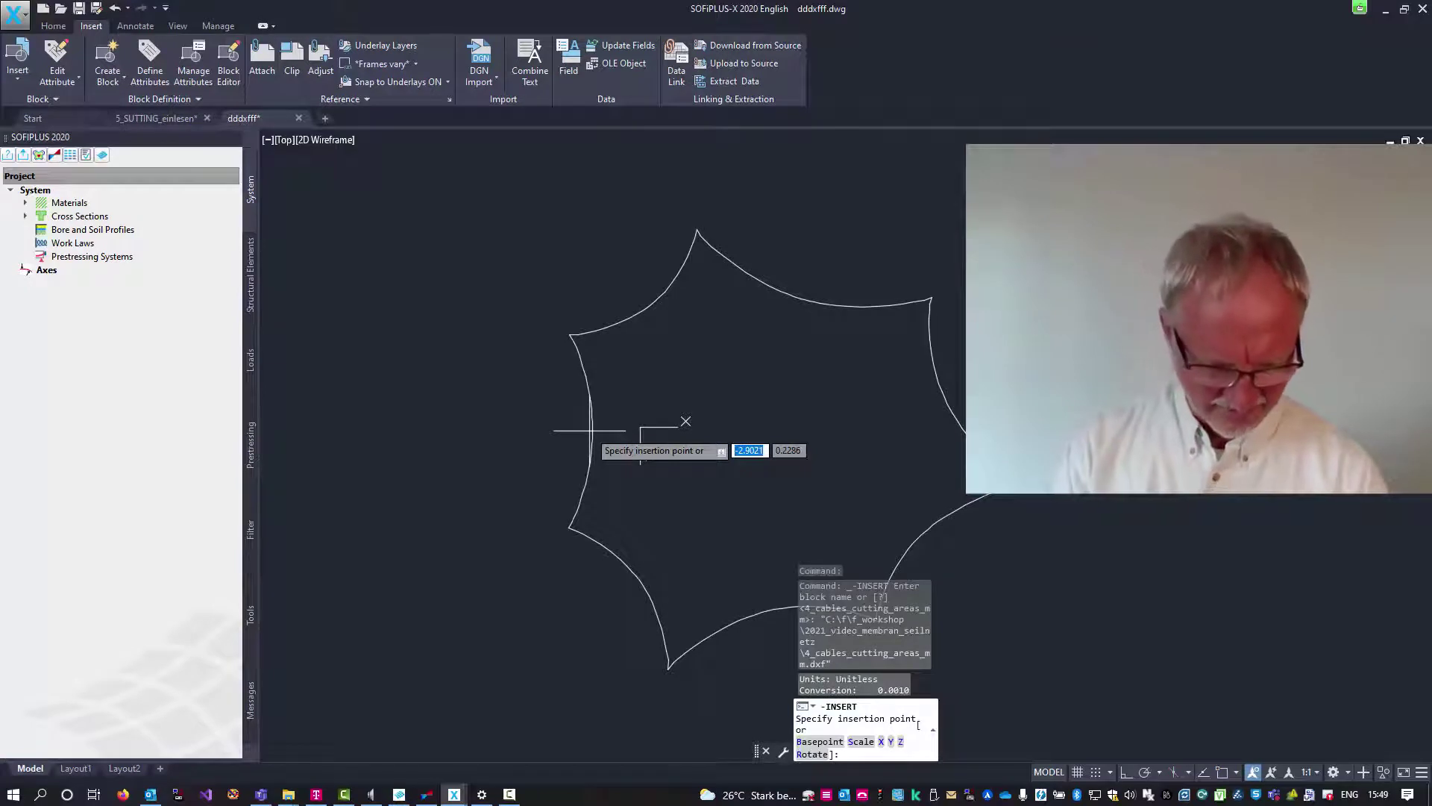
{"action": "type", "text": "0"}
{"action": "key", "text": "Tab"}
{"action": "type", "text": "0"}
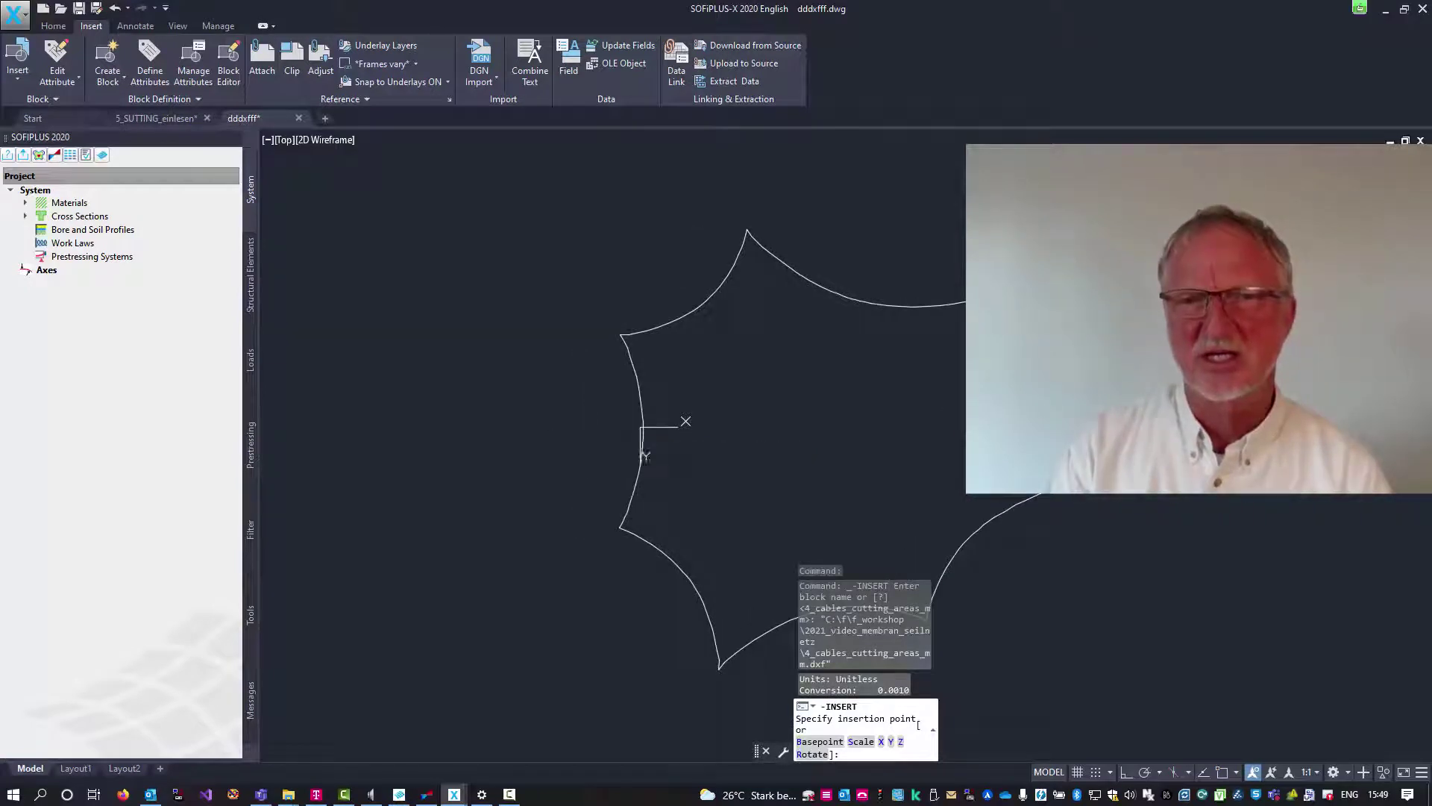
{"action": "key", "text": "Return"}
{"action": "key", "text": "Return"}
{"action": "key", "text": "Return"}
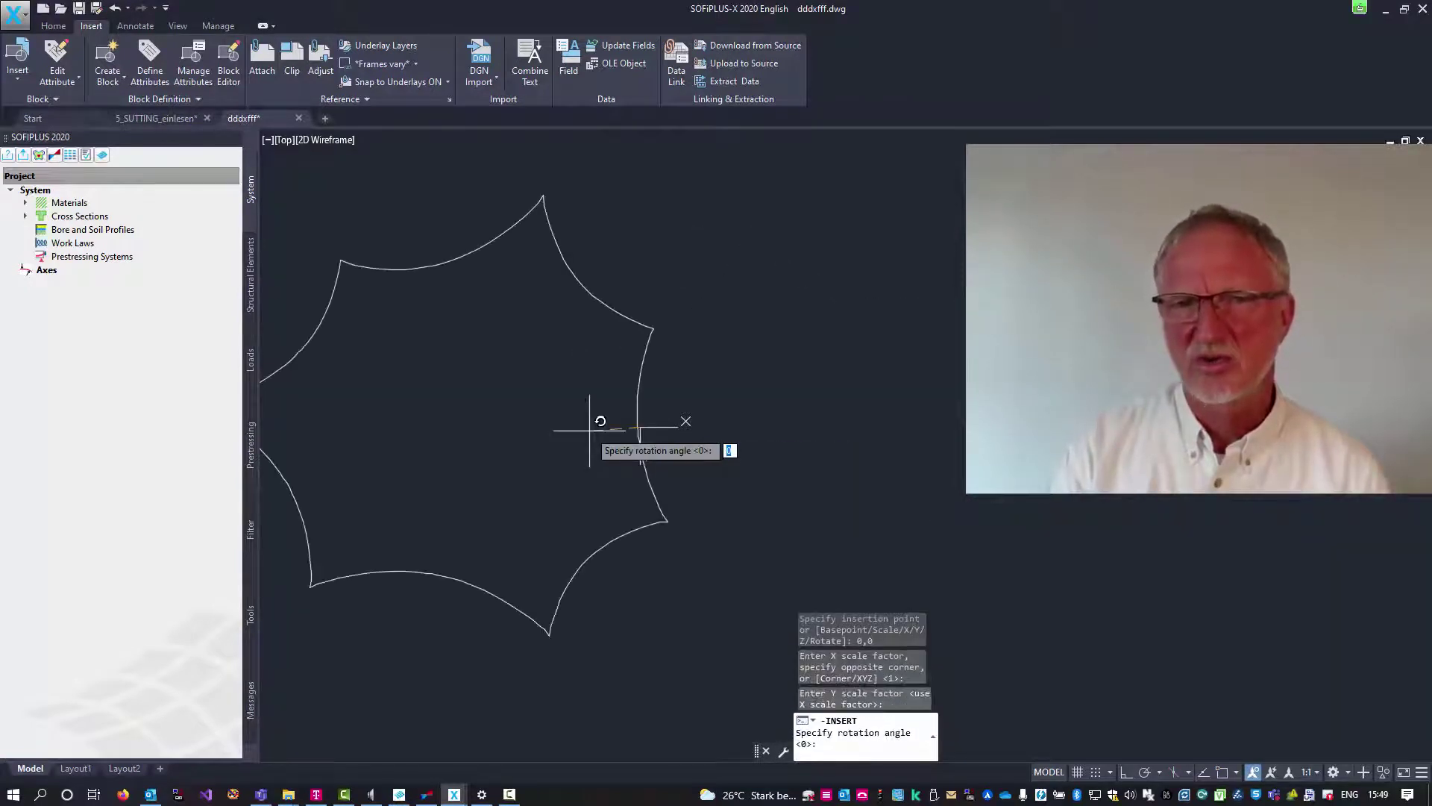
{"action": "key", "text": "Return"}
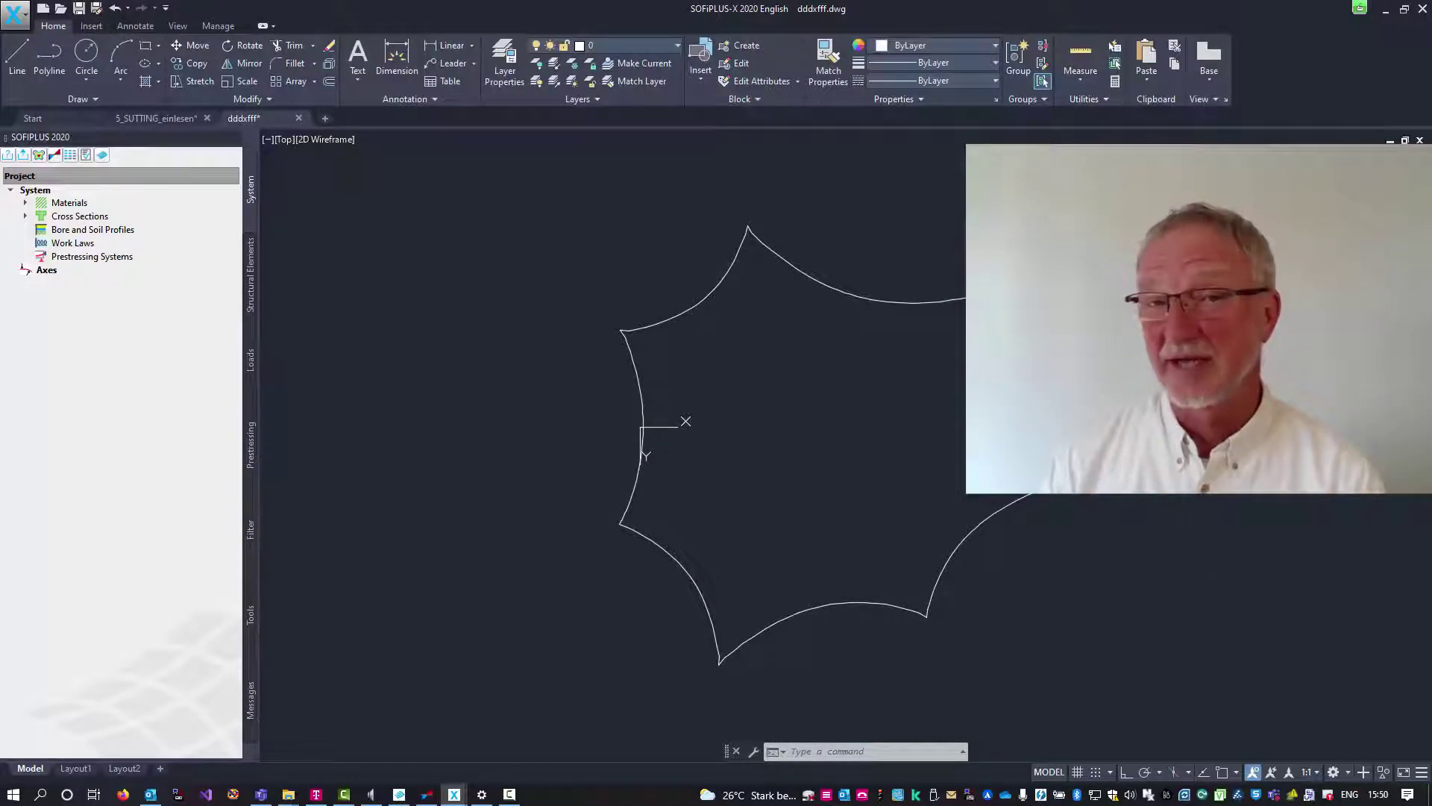
Draw a diagonal line from lower left to upper right across the cable outline.
{"action": "left_click", "coordinate": [17, 60]}
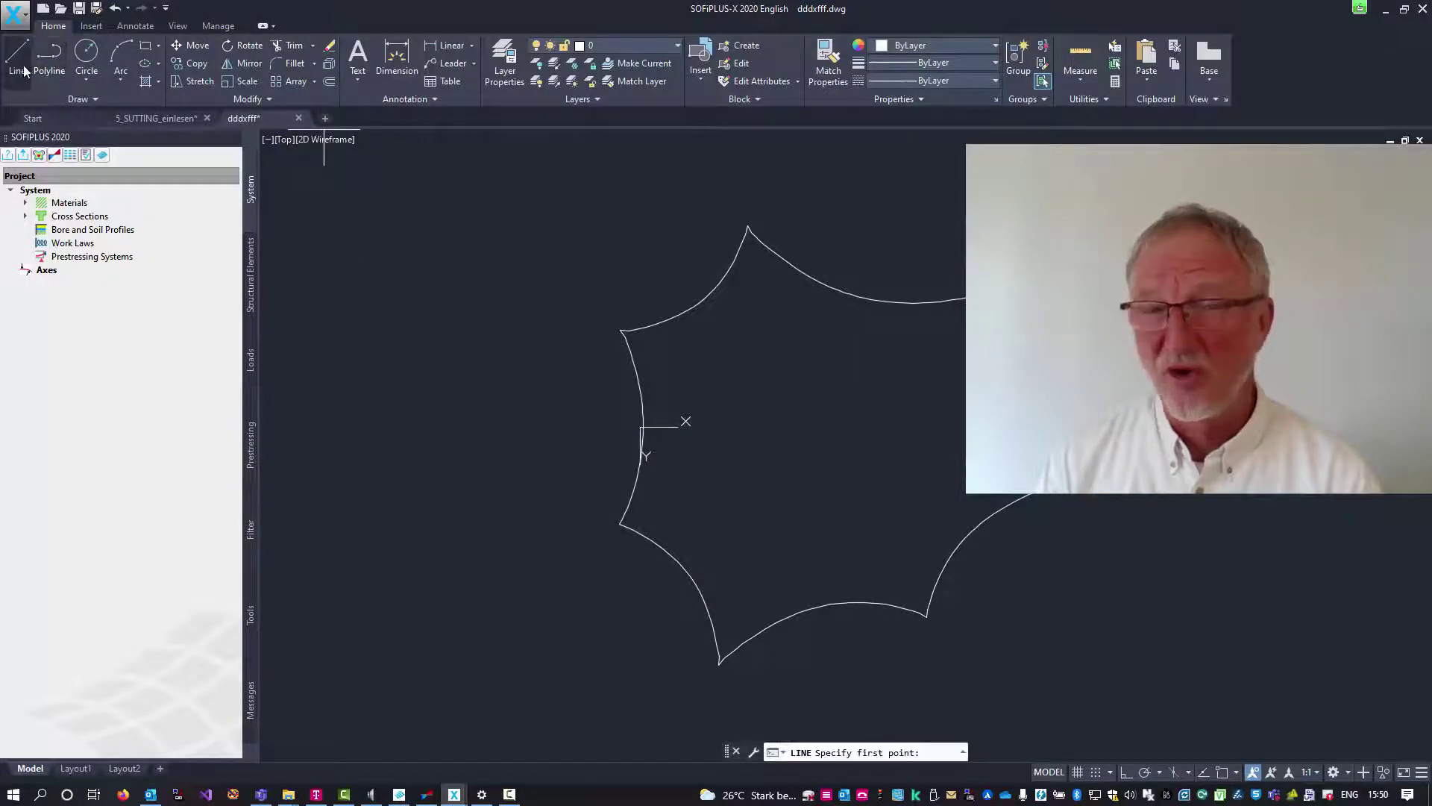
{"action": "left_click", "coordinate": [548, 635]}
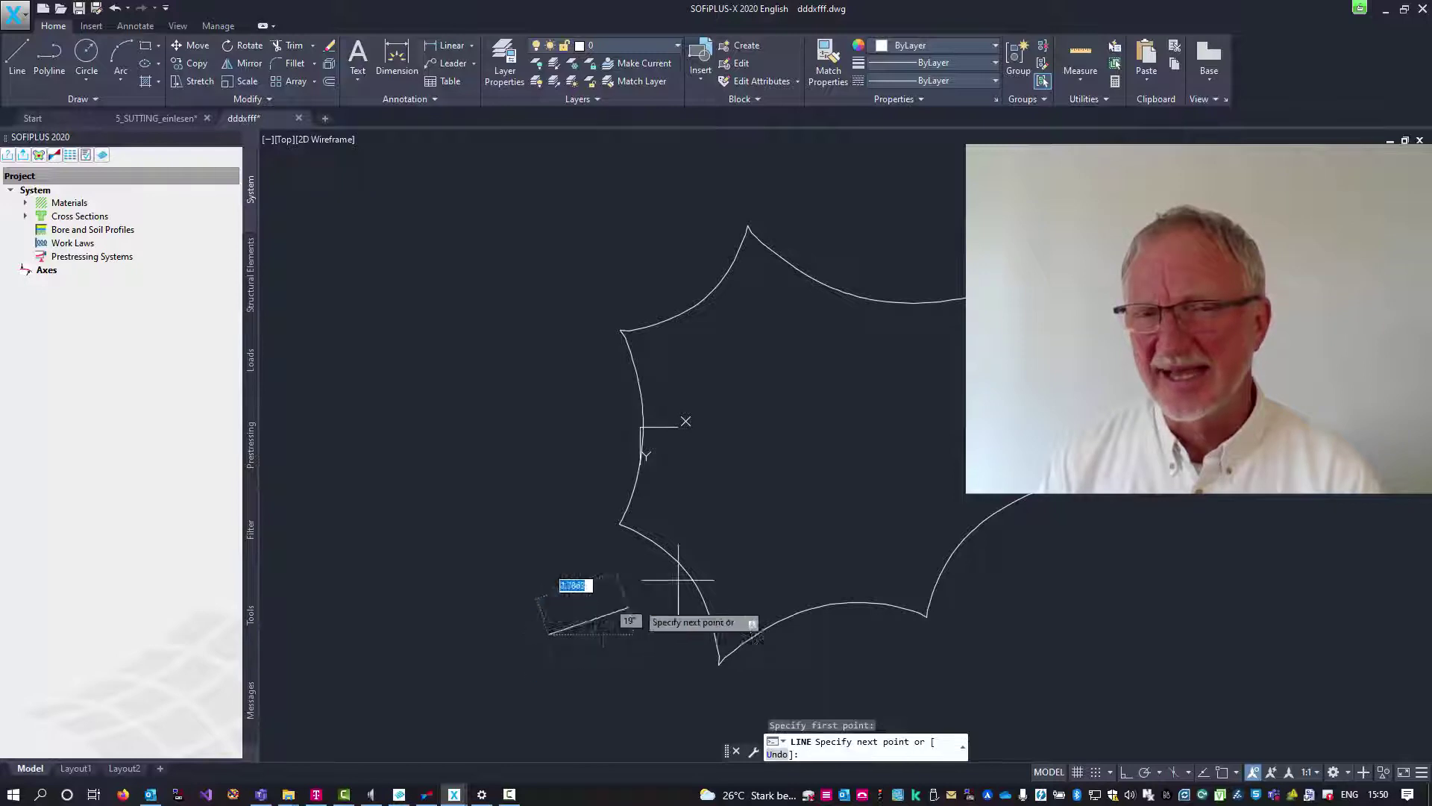
{"action": "left_click", "coordinate": [1142, 341]}
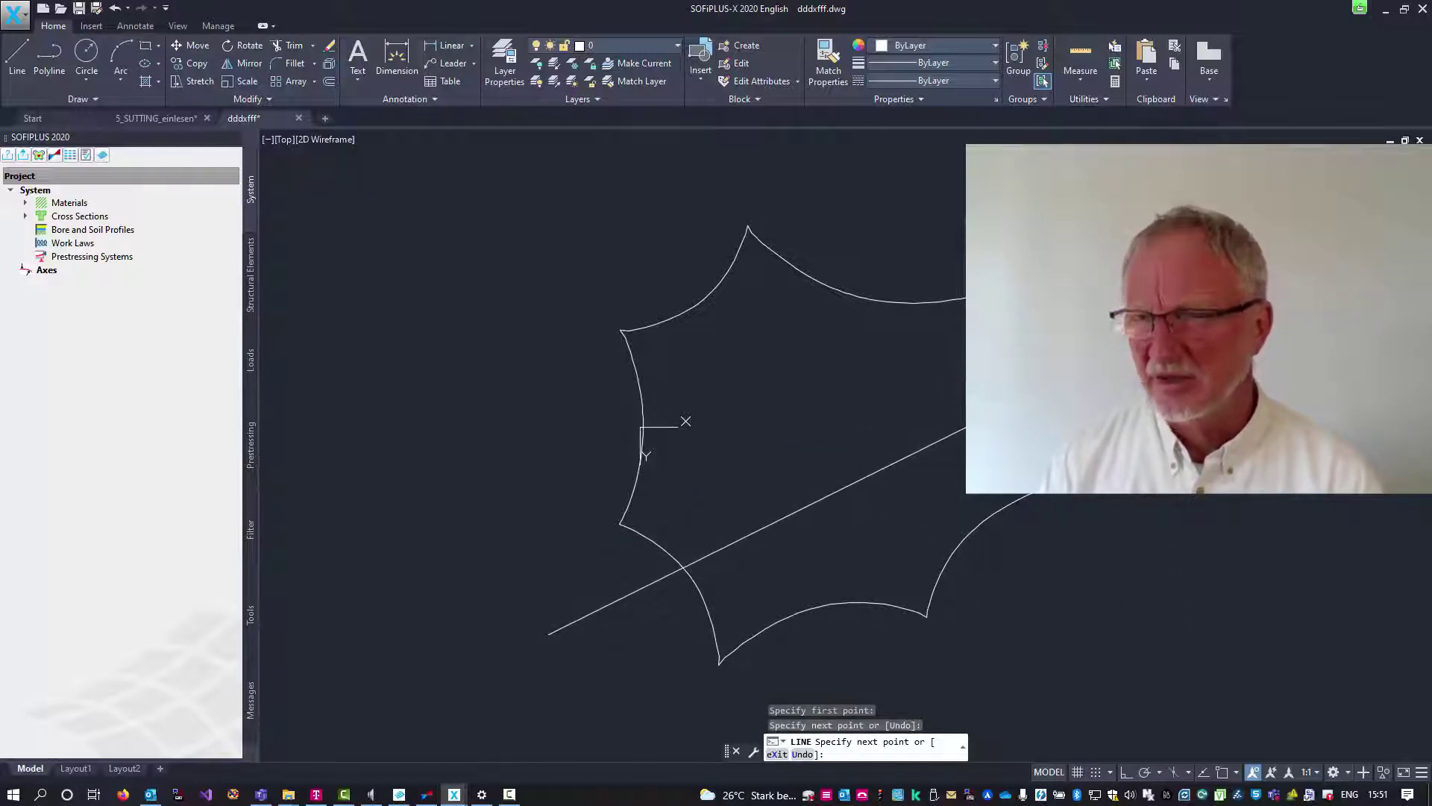
{"action": "key", "text": "Return"}
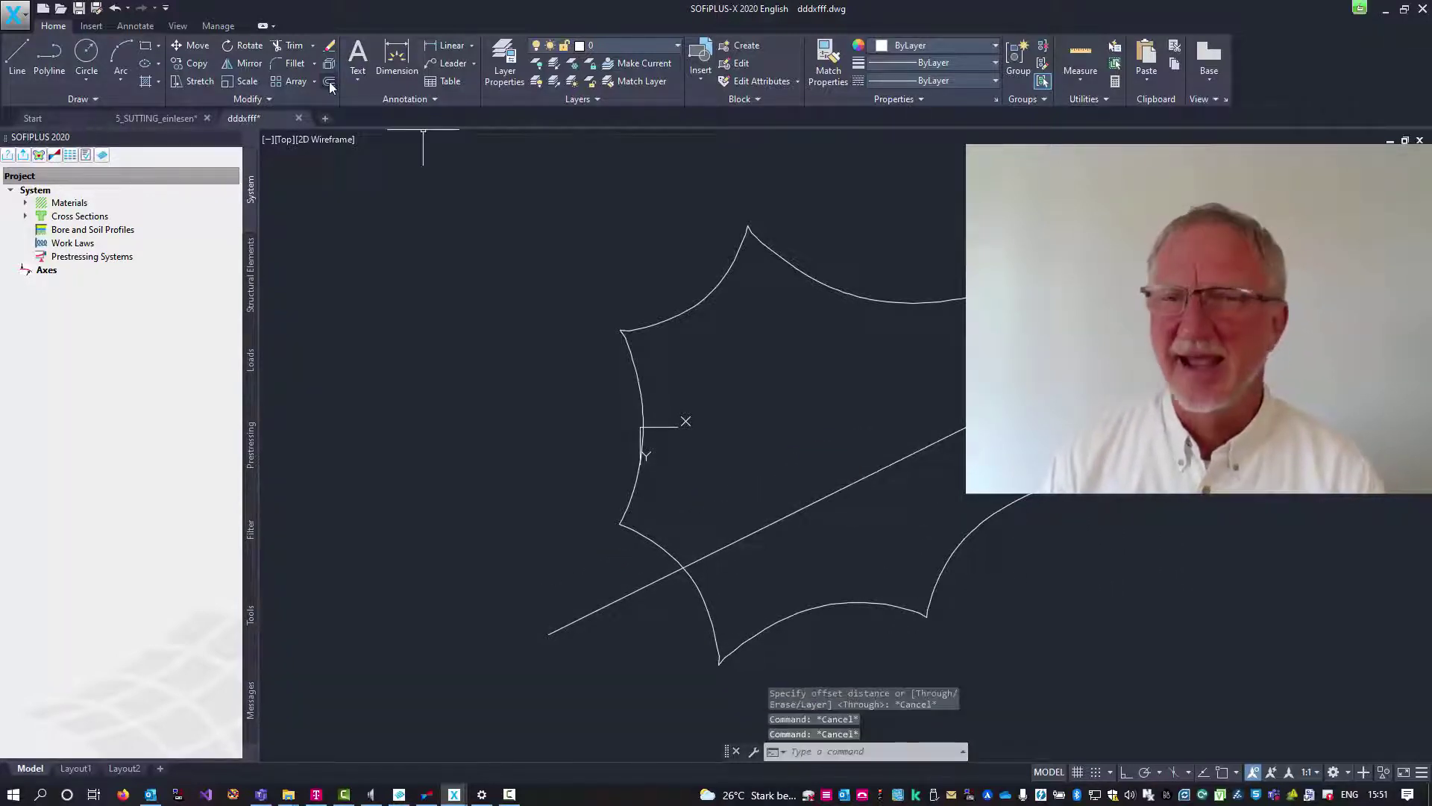
Offset the diagonal by 1.5 to place a parallel copy below it.
{"action": "left_click", "coordinate": [329, 81]}
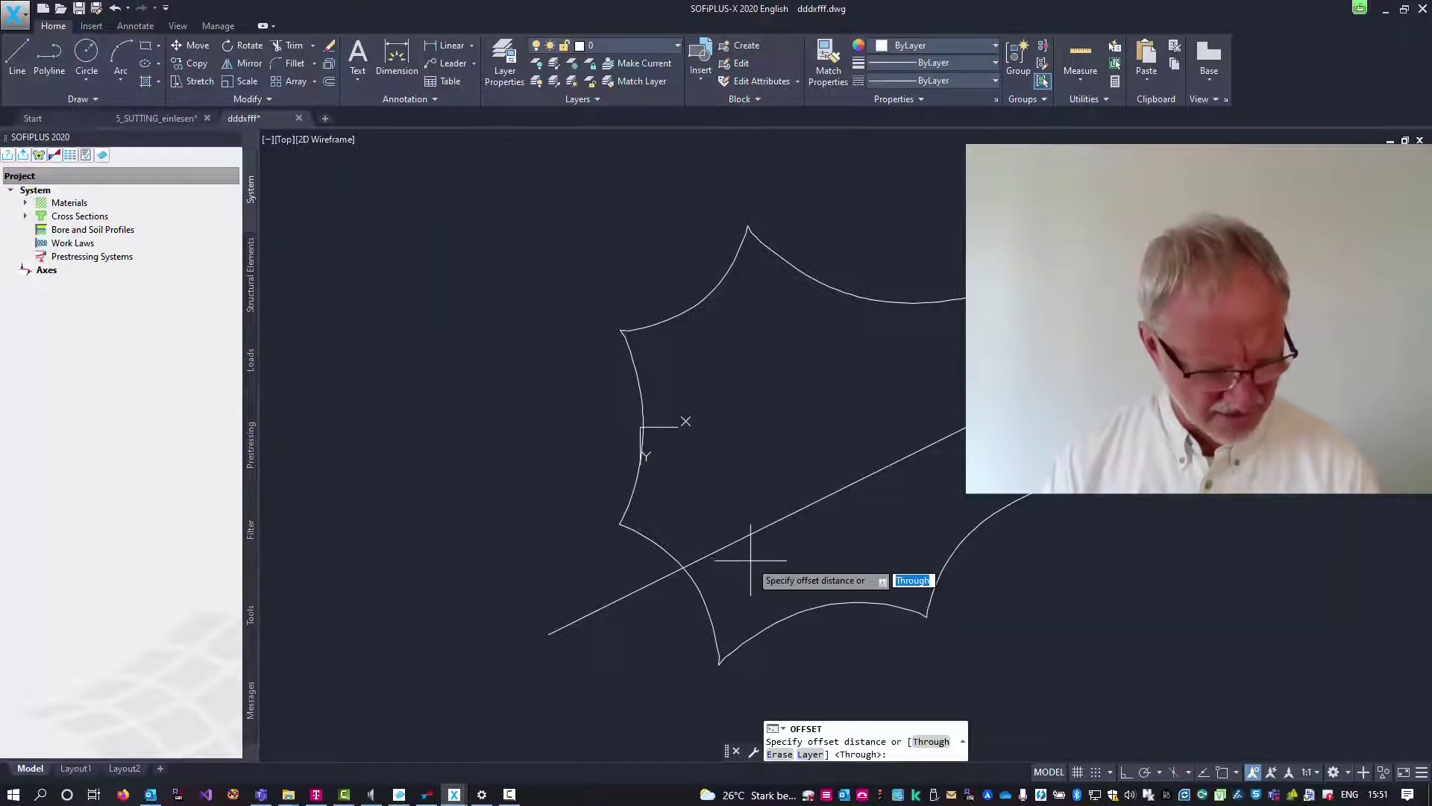
{"action": "type", "text": "1.5"}
{"action": "key", "text": "Return"}
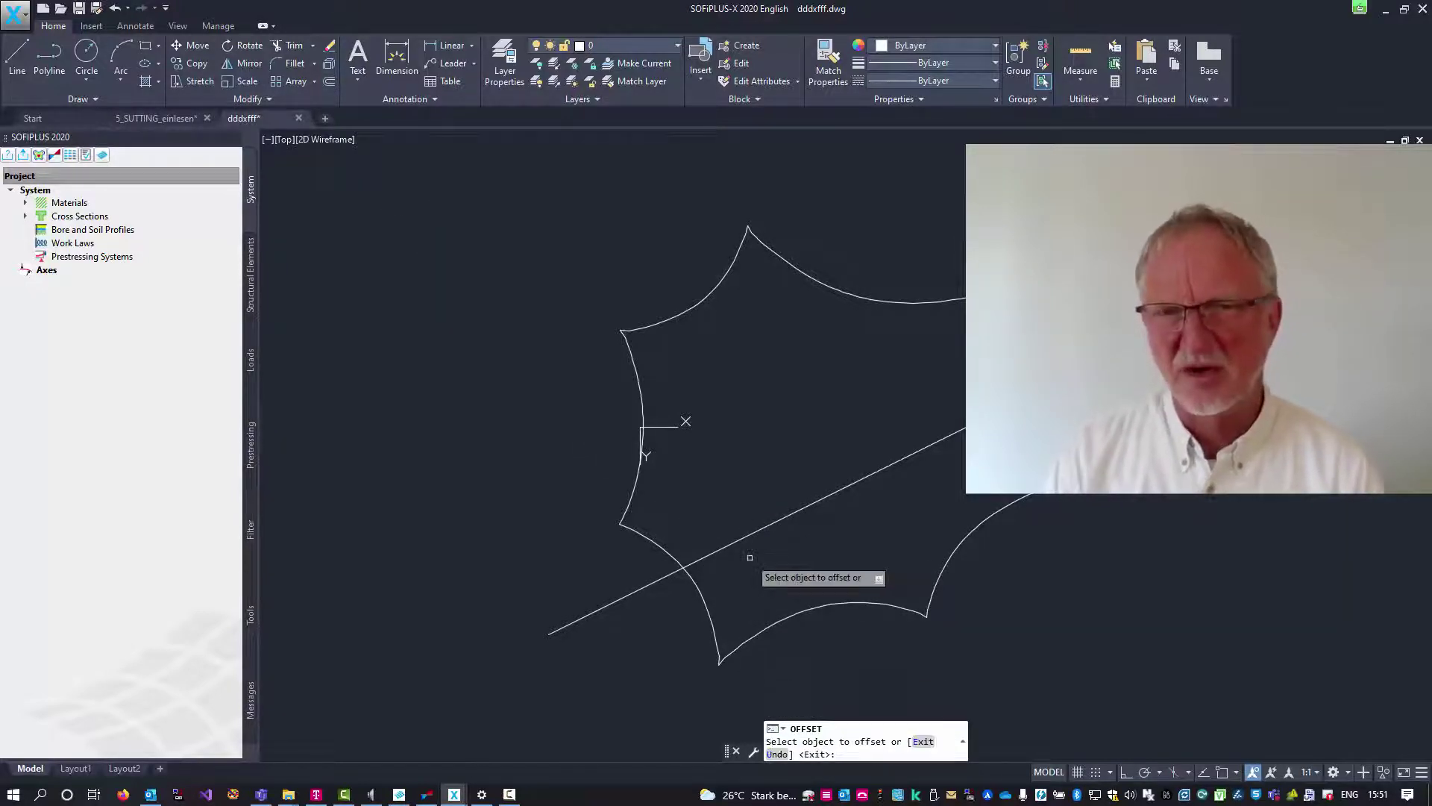
{"action": "left_click", "coordinate": [870, 473]}
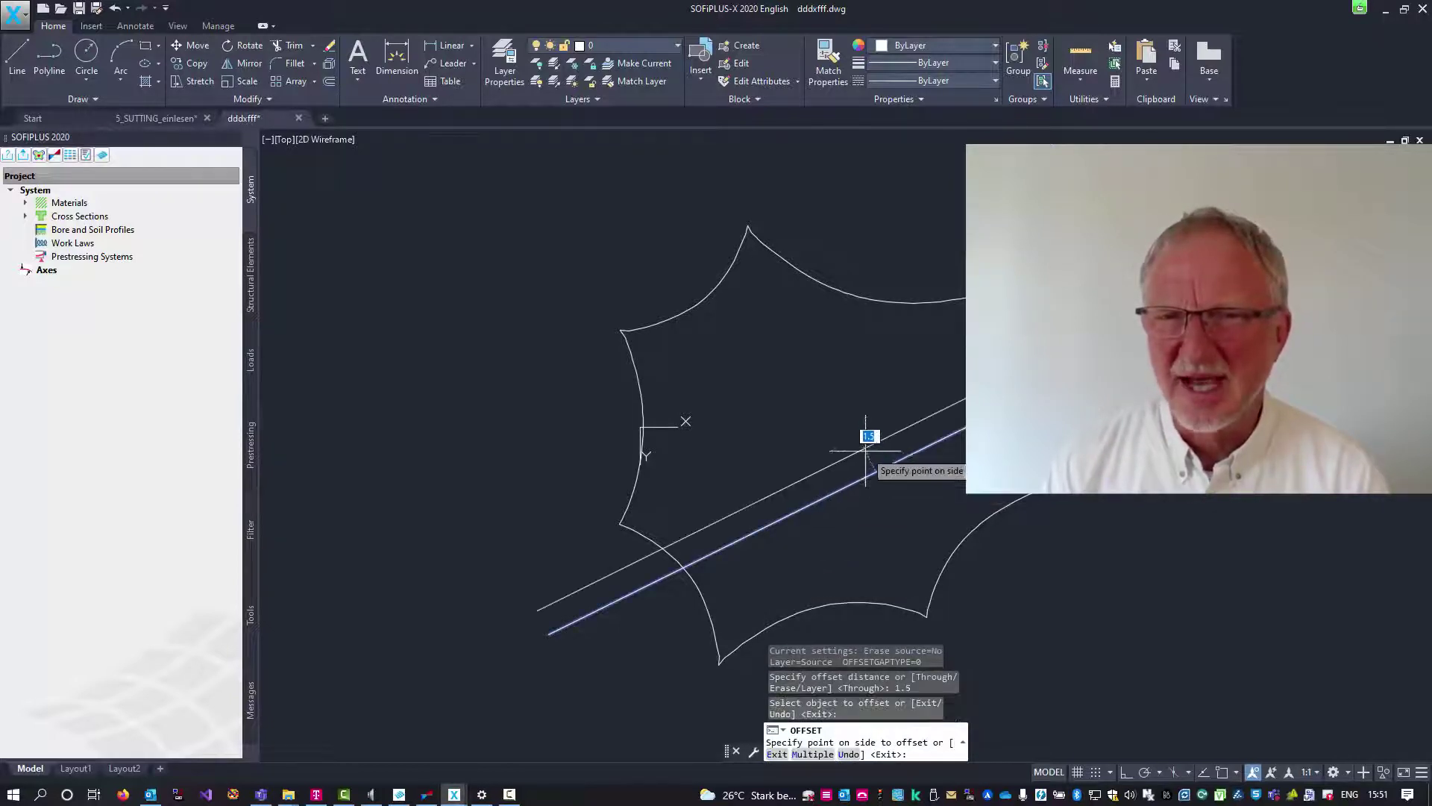
{"action": "left_click", "coordinate": [881, 485]}
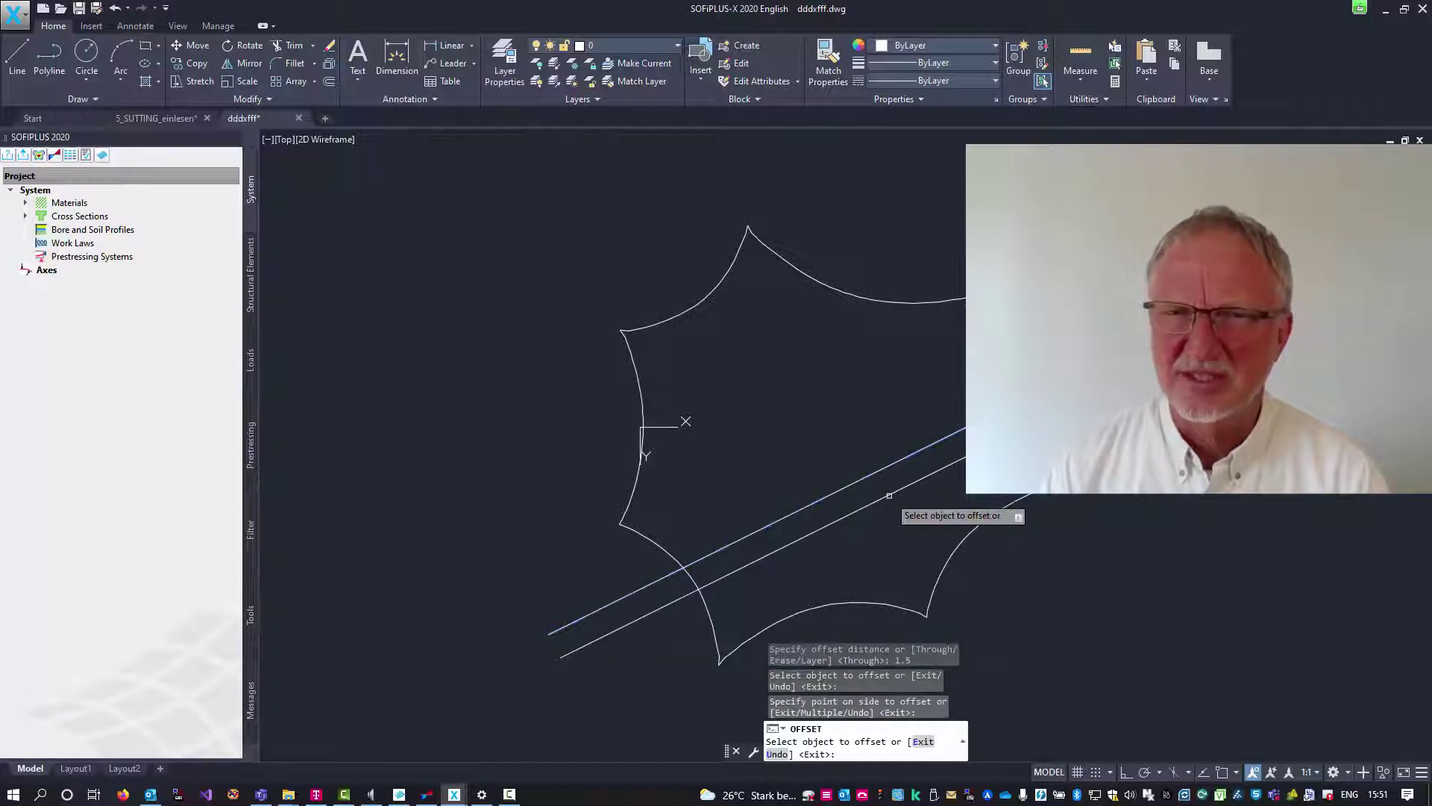
{"action": "key", "text": "Return"}
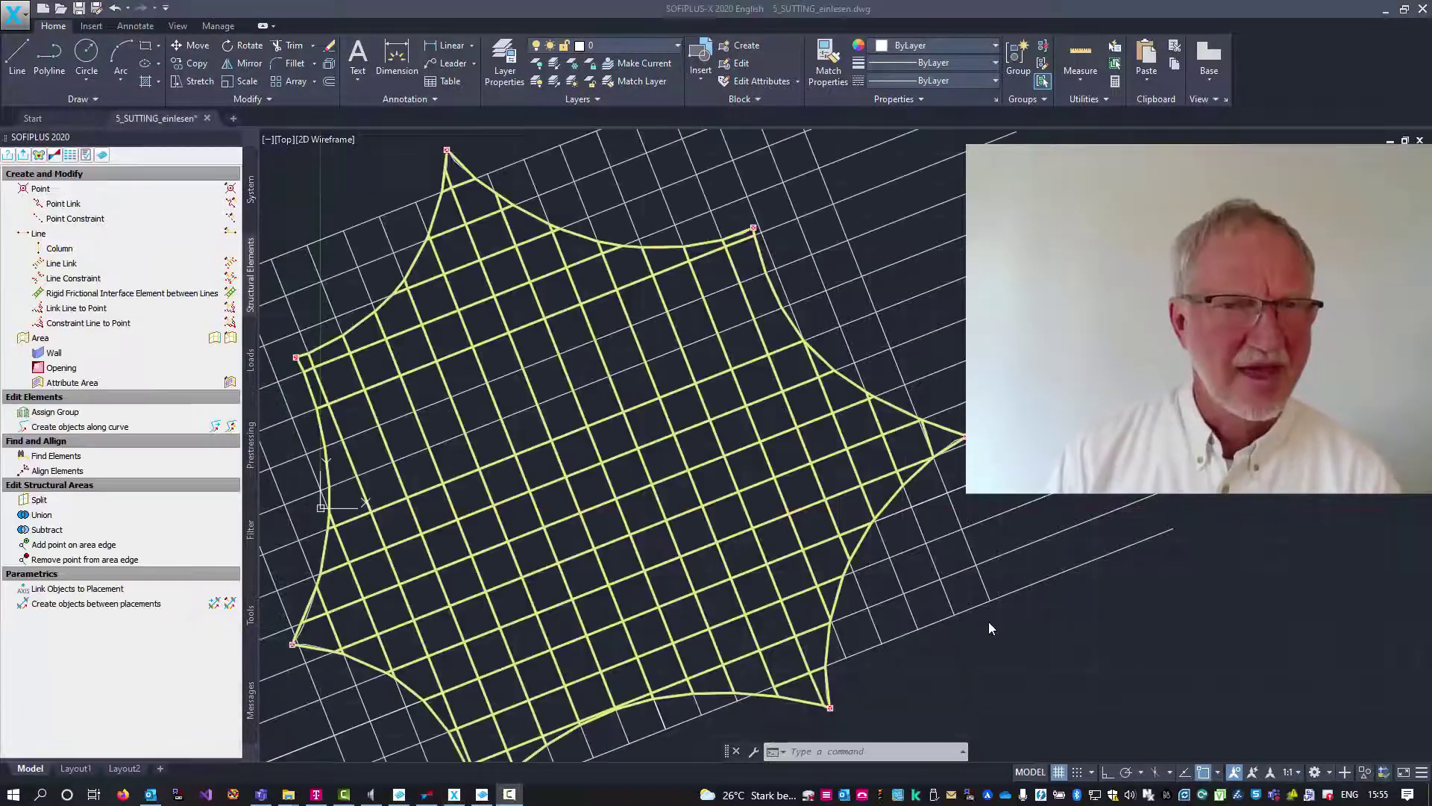
Start structural lines with group number 2 and pick the first two cable points.
{"action": "left_click", "coordinate": [1219, 776]}
{"action": "left_click", "coordinate": [1219, 776]}
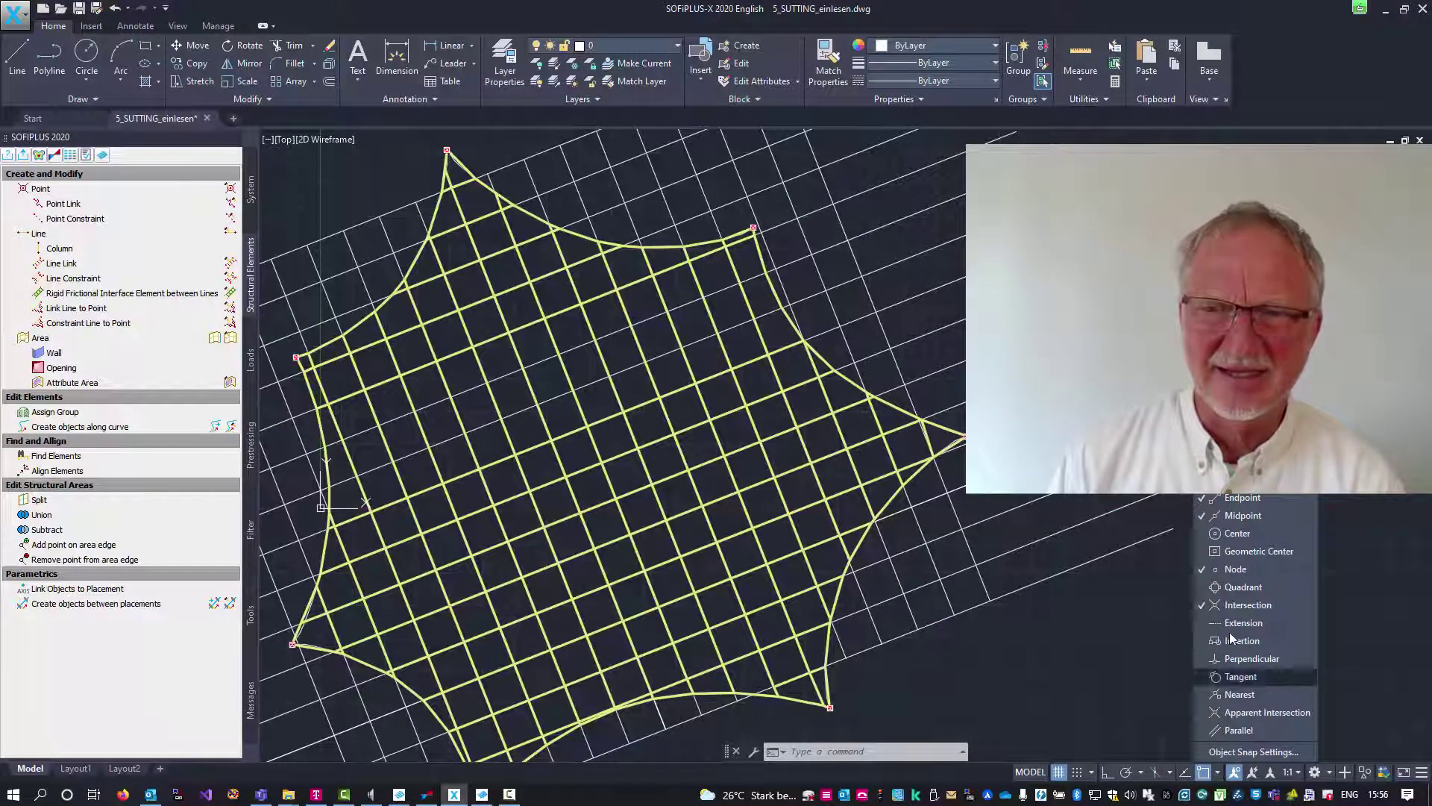
{"action": "left_click", "coordinate": [43, 236]}
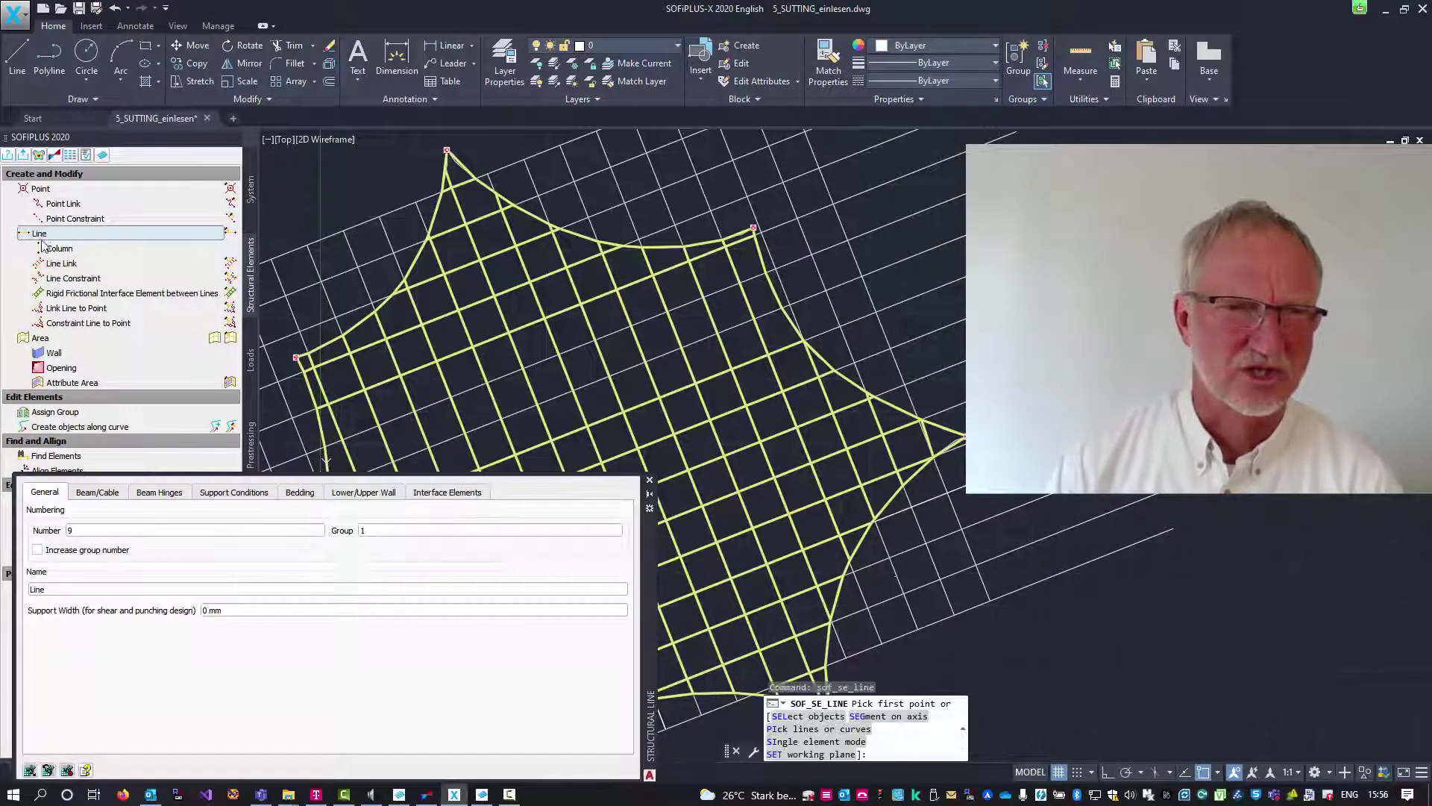
{"action": "double_click", "coordinate": [367, 529]}
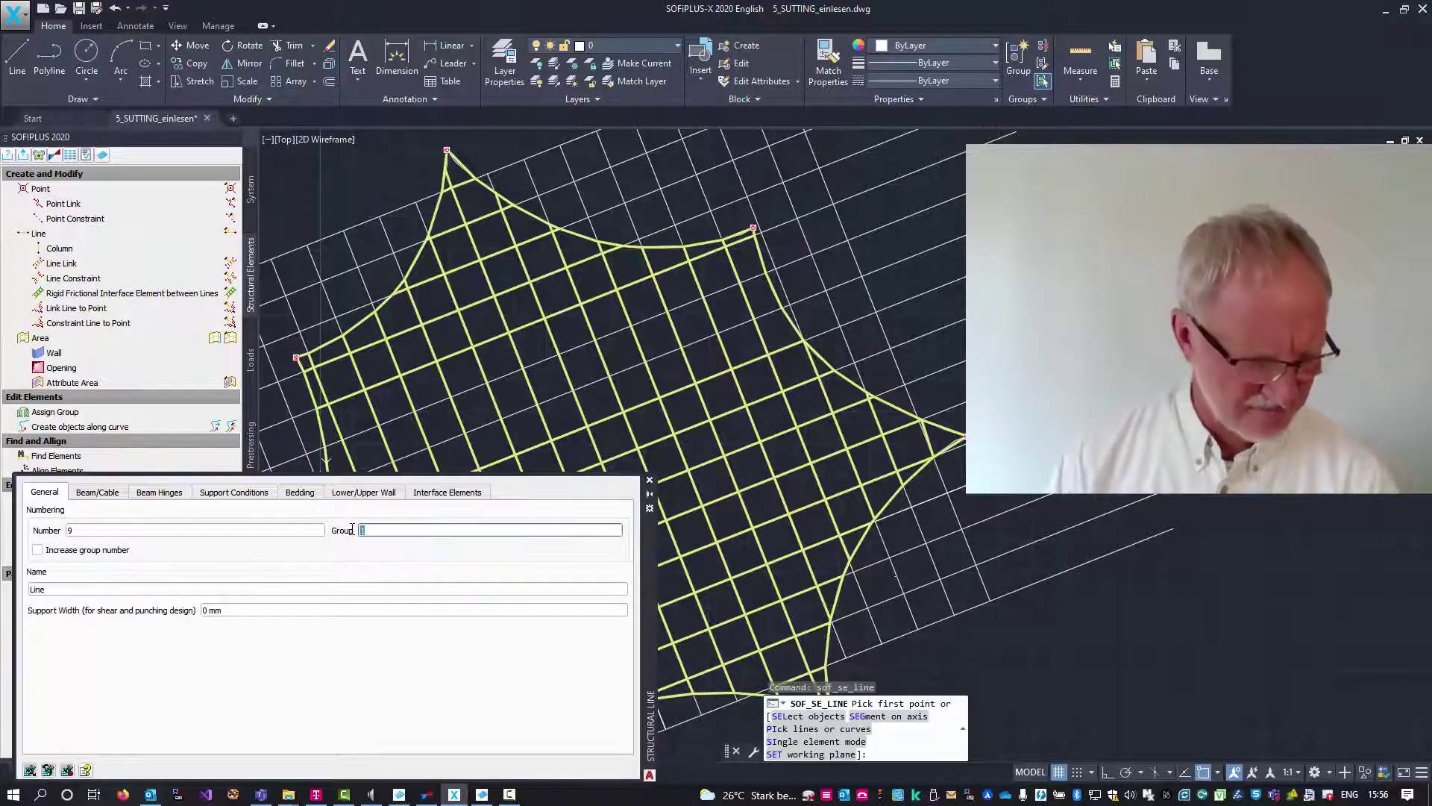
{"action": "type", "text": "2"}
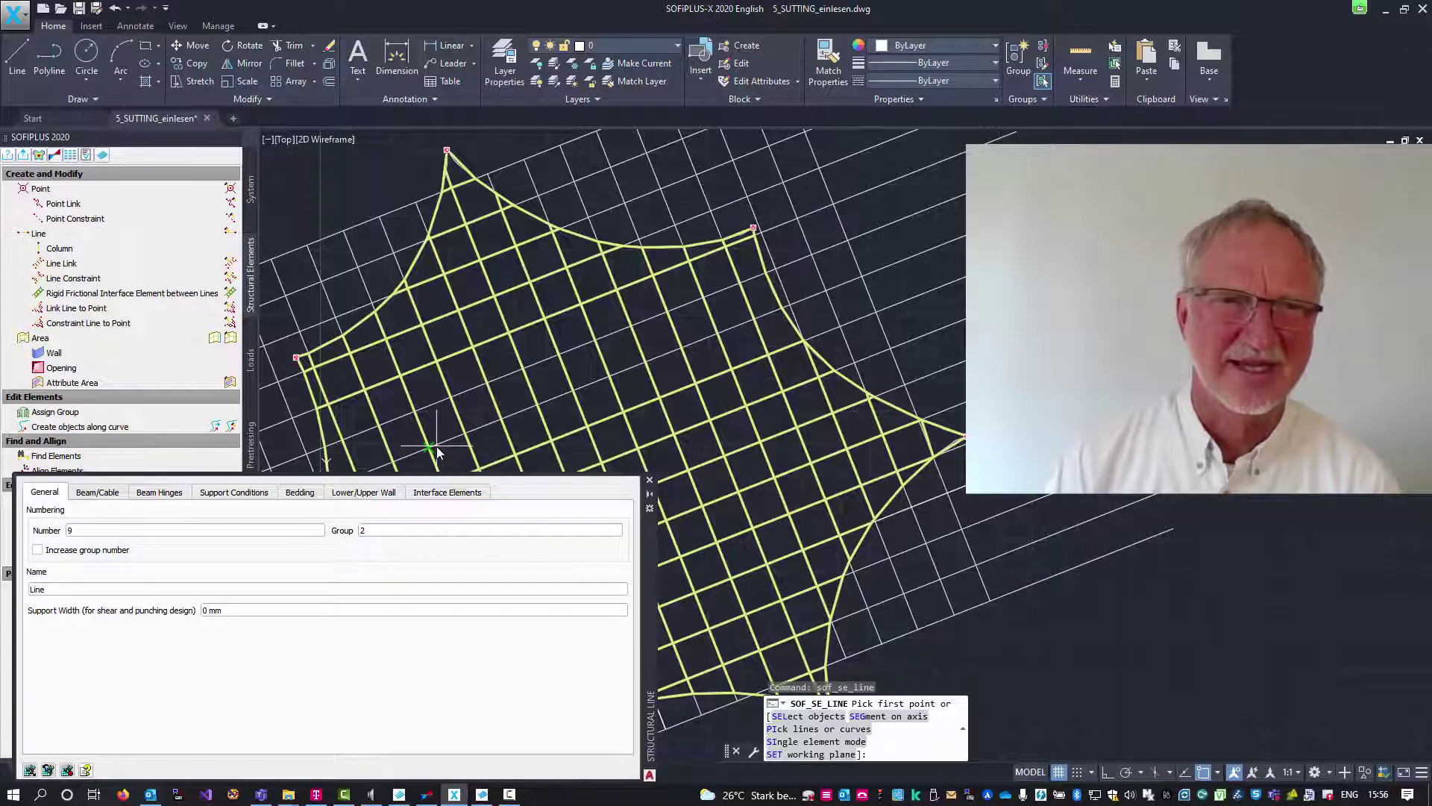
{"action": "left_click", "coordinate": [341, 439]}
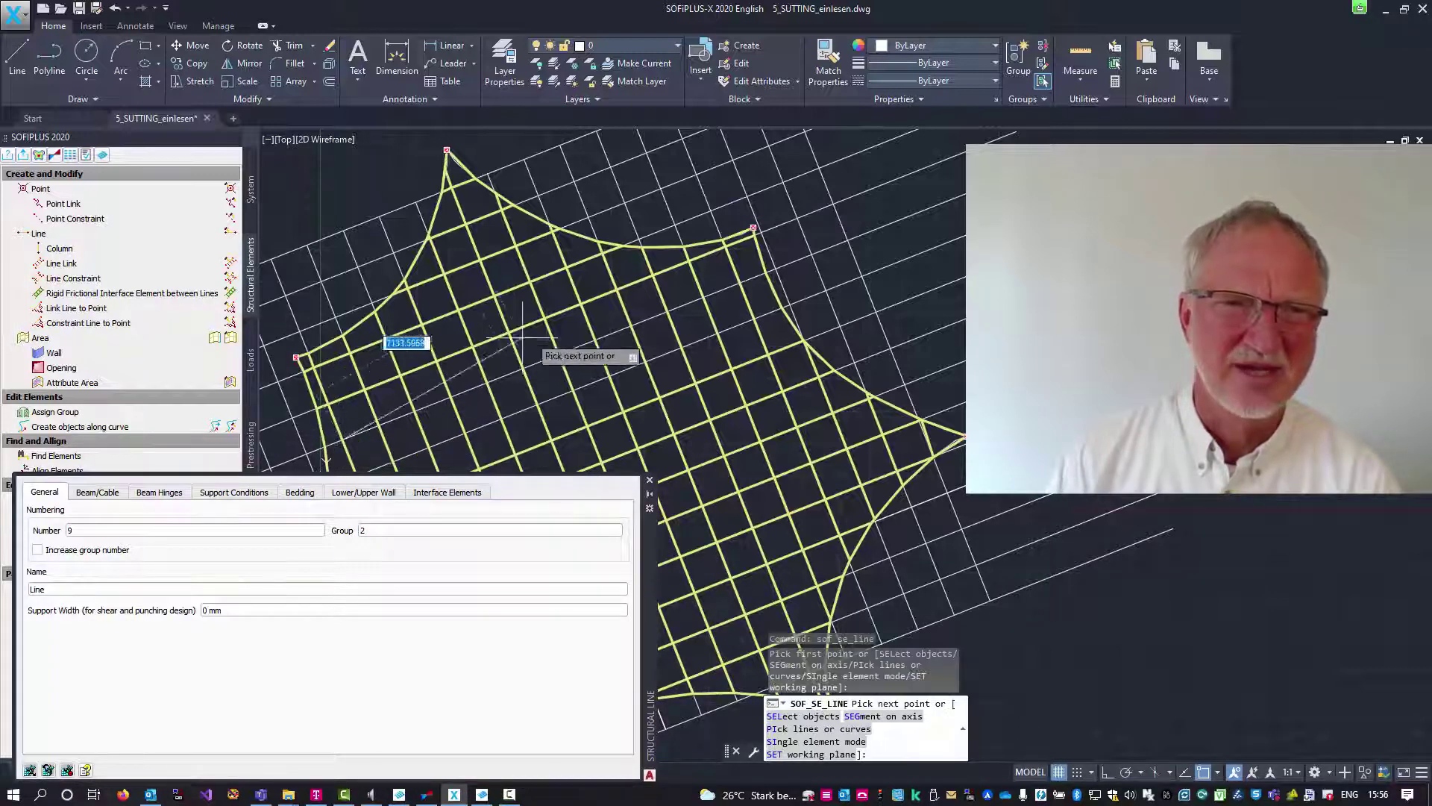
{"action": "left_click", "coordinate": [739, 282]}
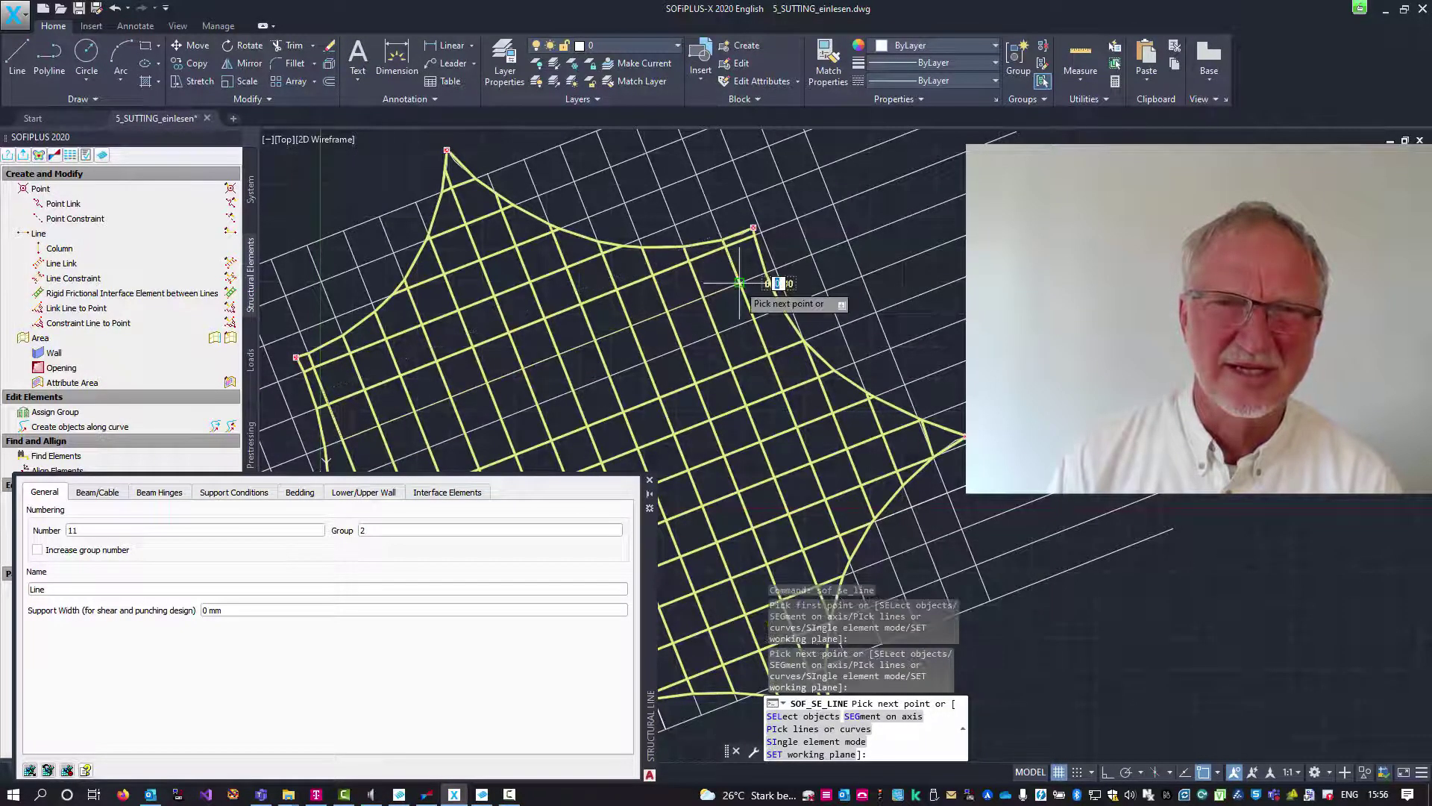
Edit the group number, place a cable point near the top corner, and recentre the star-shaped net.
{"action": "double_click", "coordinate": [381, 528]}
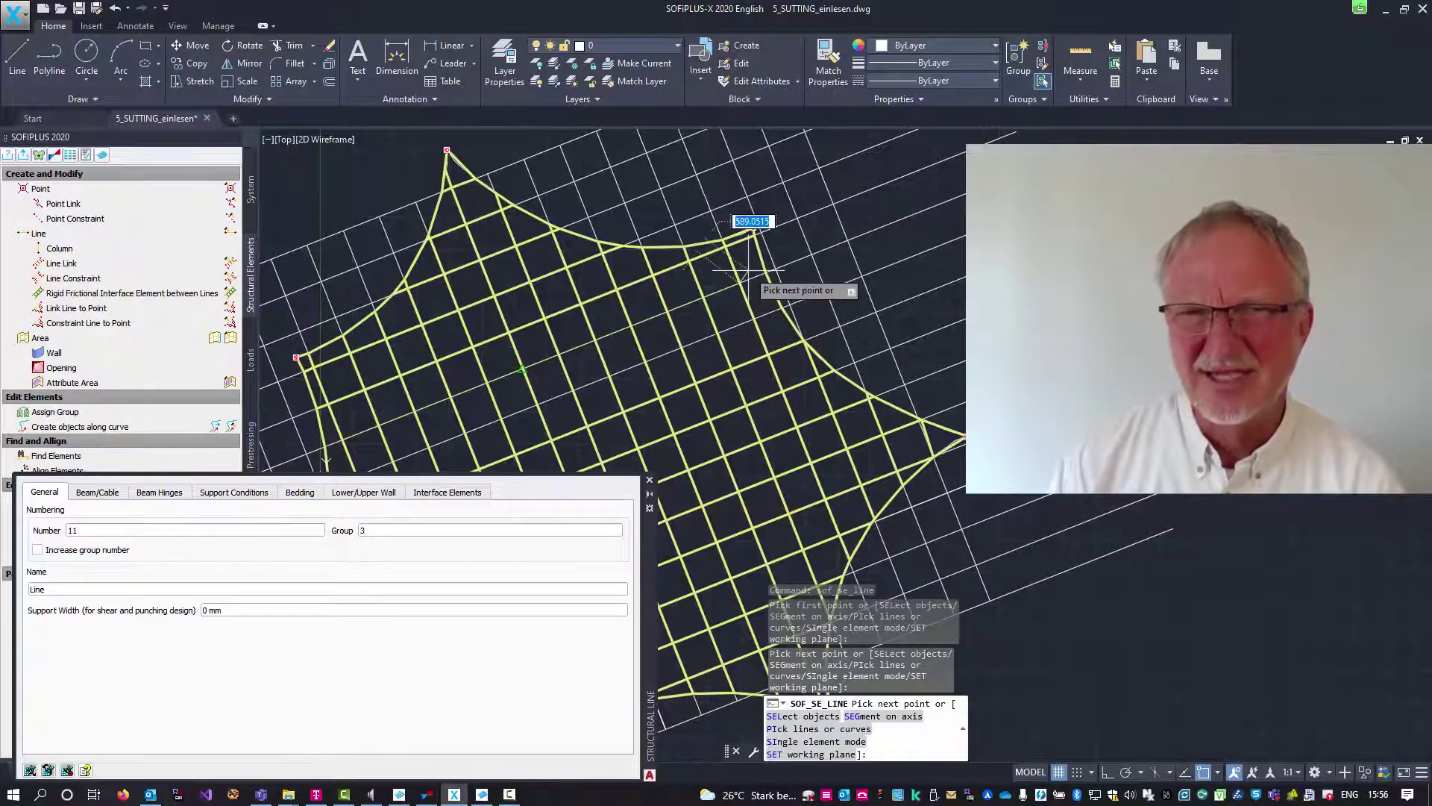
{"action": "scroll", "coordinate": [760, 272], "scroll_direction": "up", "scroll_amount": 5}
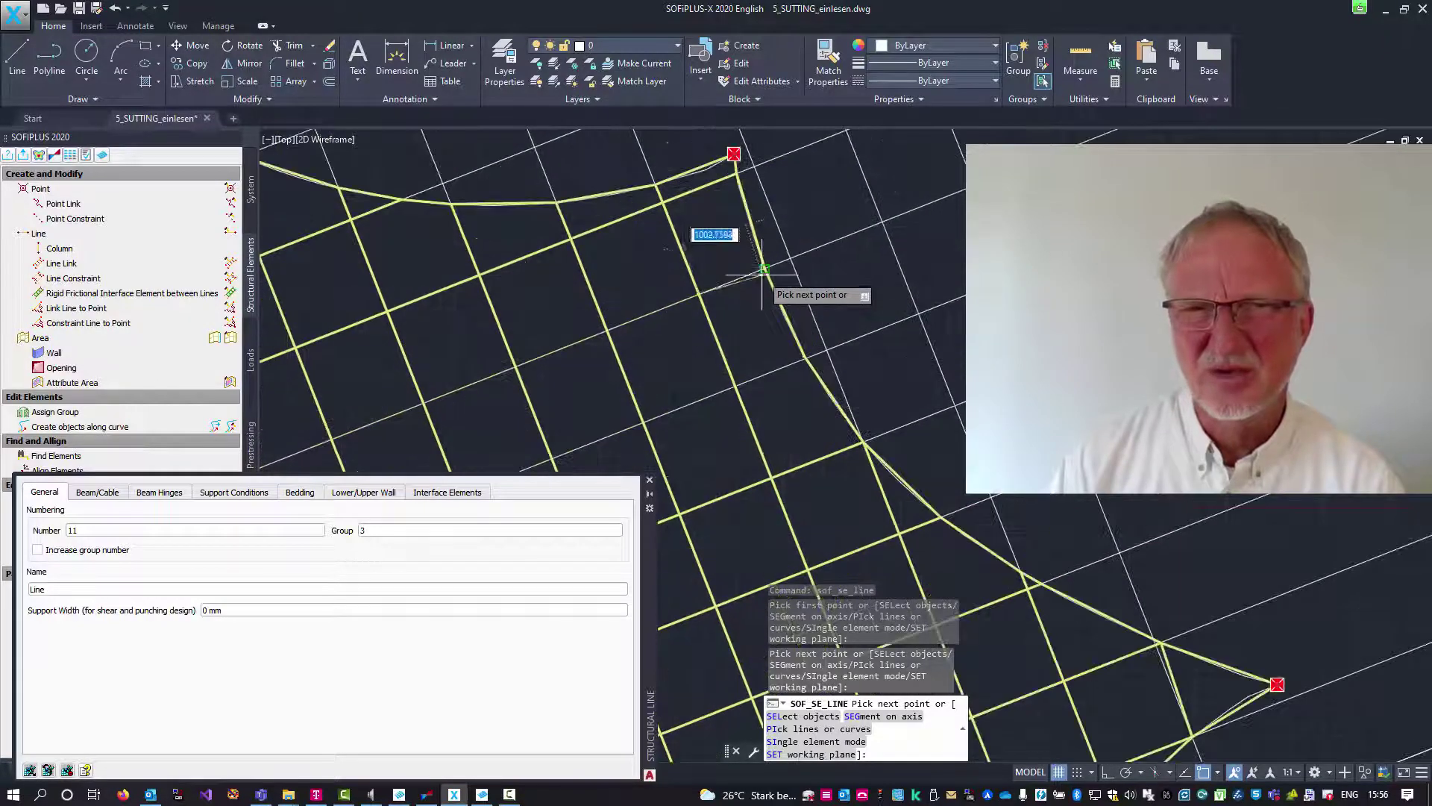
{"action": "left_click", "coordinate": [764, 268]}
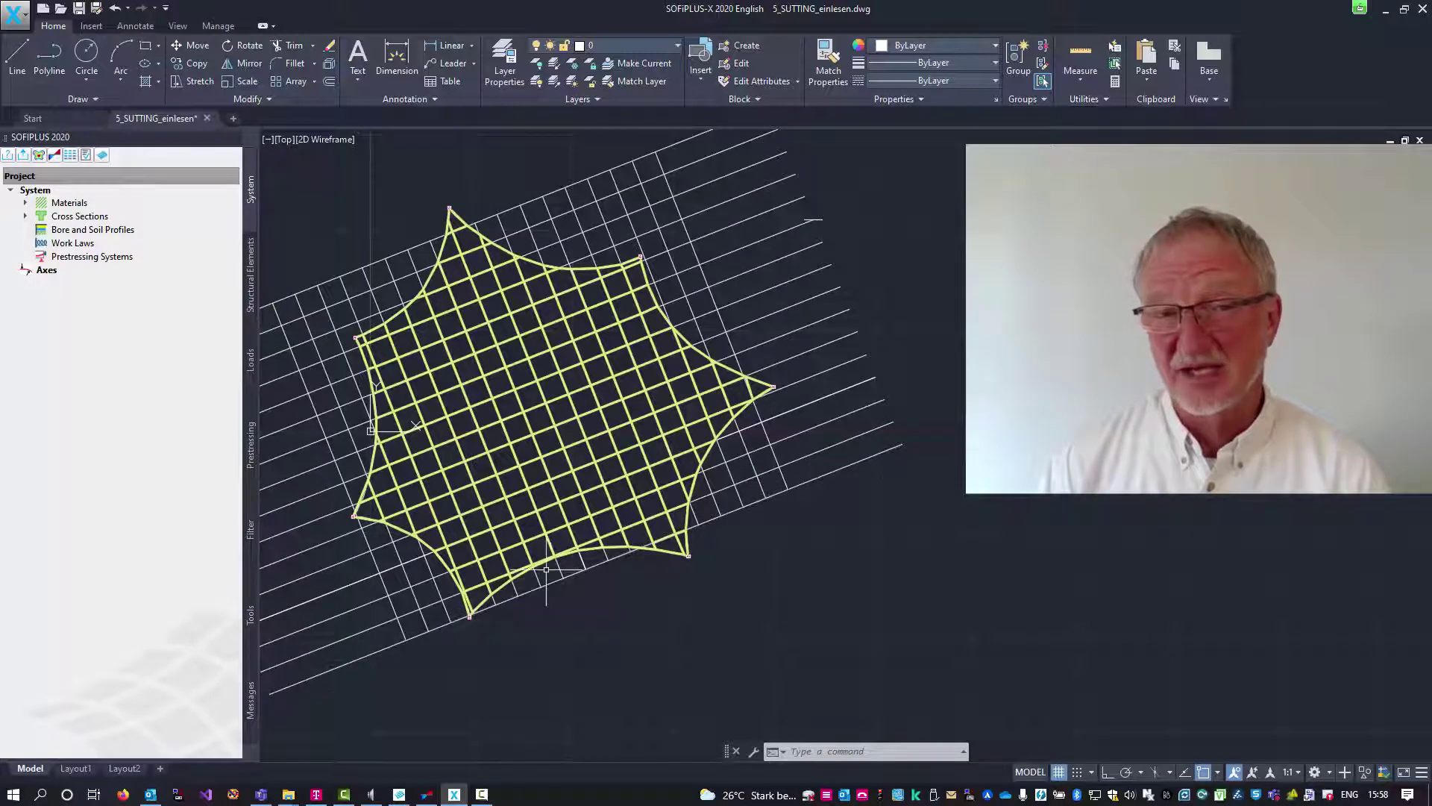
{"action": "scroll", "coordinate": [552, 579], "scroll_direction": "up", "scroll_amount": 8}
{"action": "scroll", "coordinate": [550, 569], "scroll_direction": "up", "scroll_amount": 3}
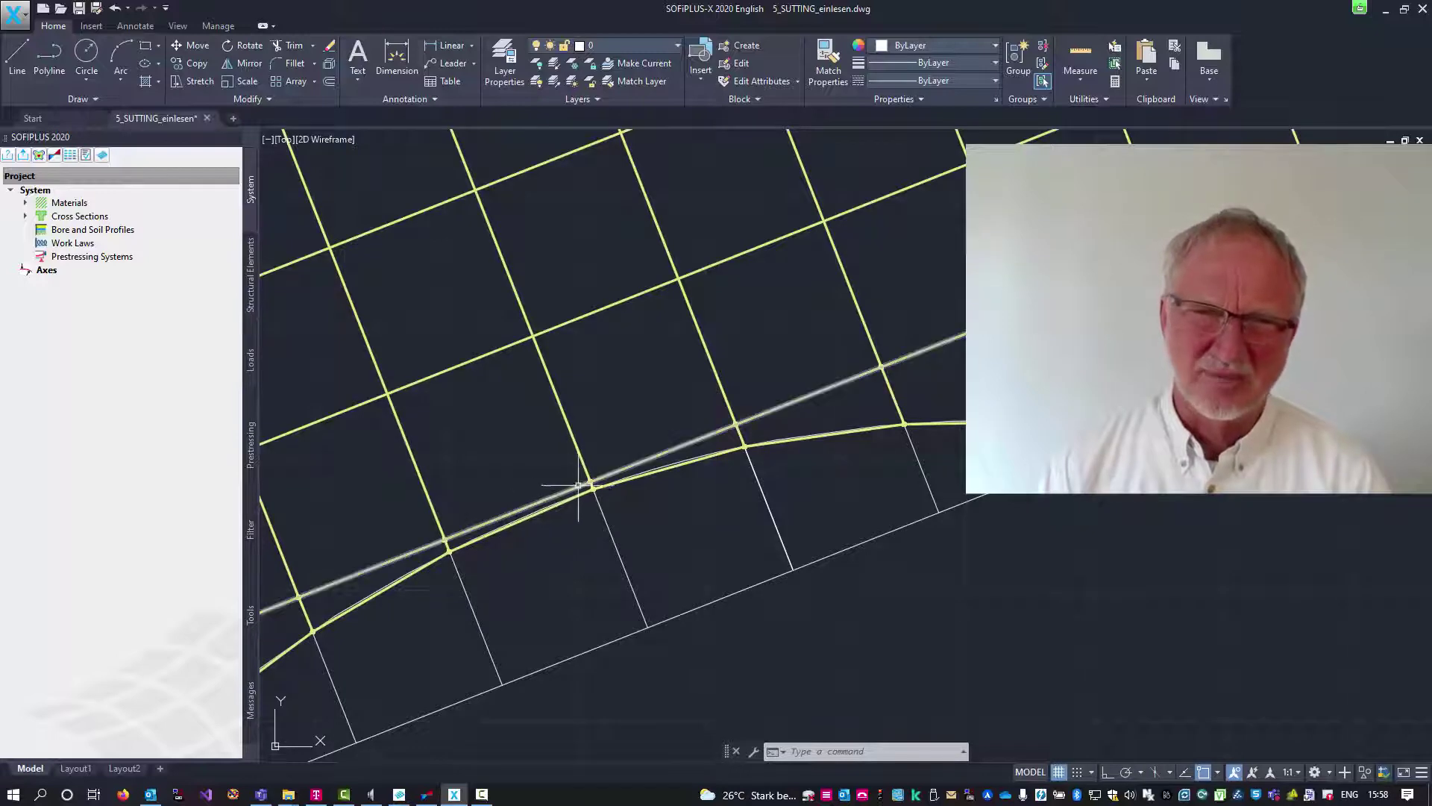
{"action": "scroll", "coordinate": [589, 504], "scroll_direction": "down", "scroll_amount": 10}
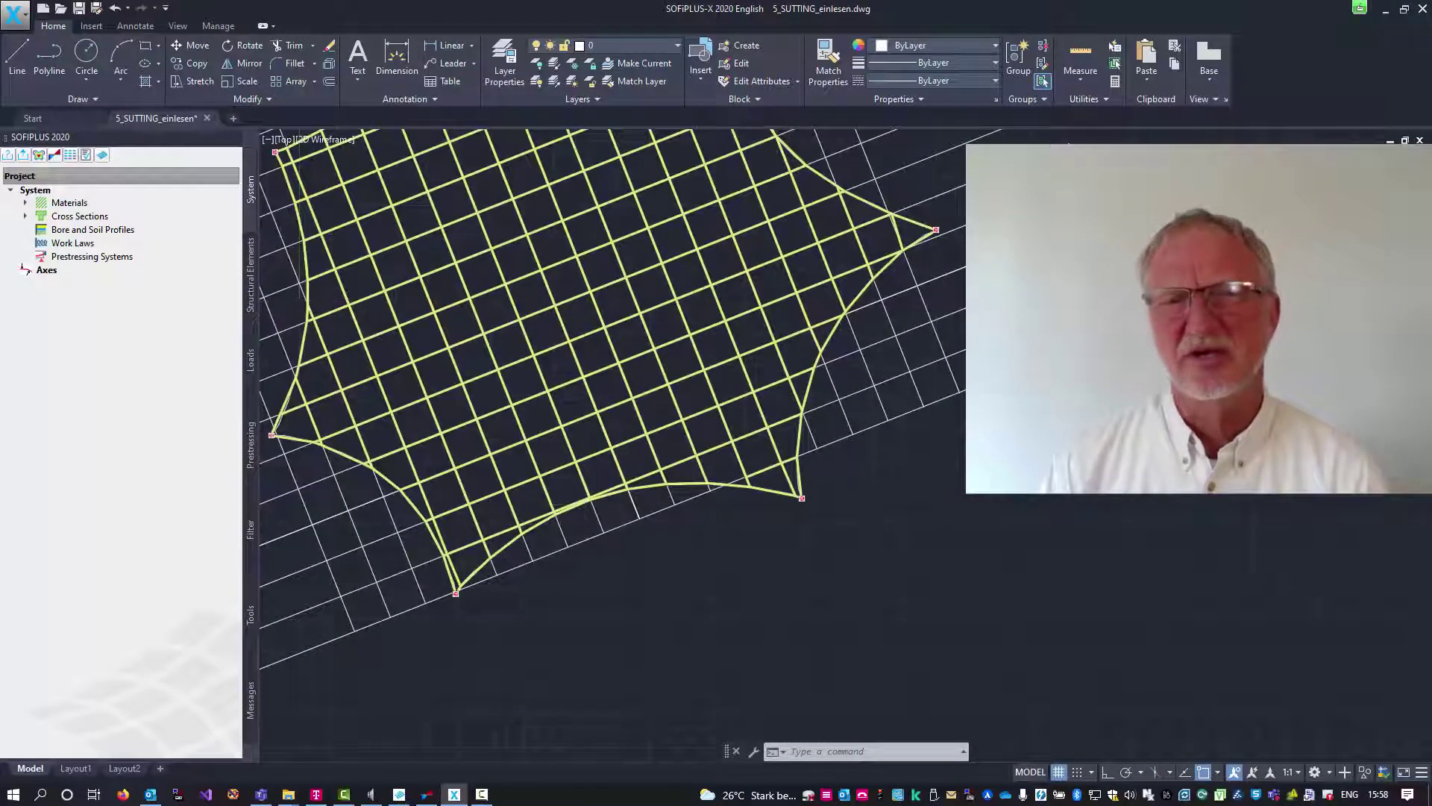
{"action": "middle_click_drag", "start_coordinate": [588, 505], "coordinate": [597, 533]}
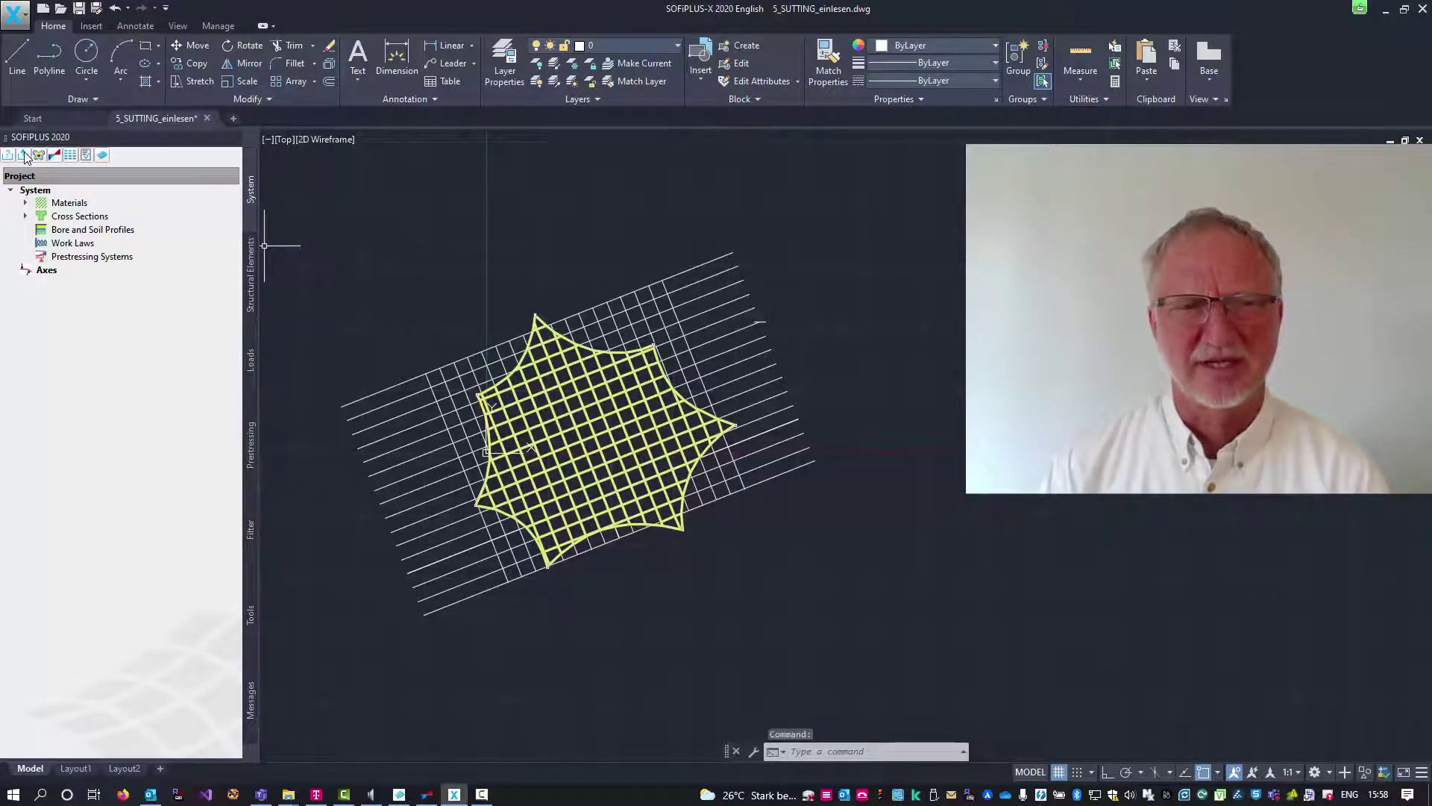
Orbit the net in the 3D system view from edge-on and top-down into a perspective showing its supports.
{"action": "left_click", "coordinate": [399, 794]}
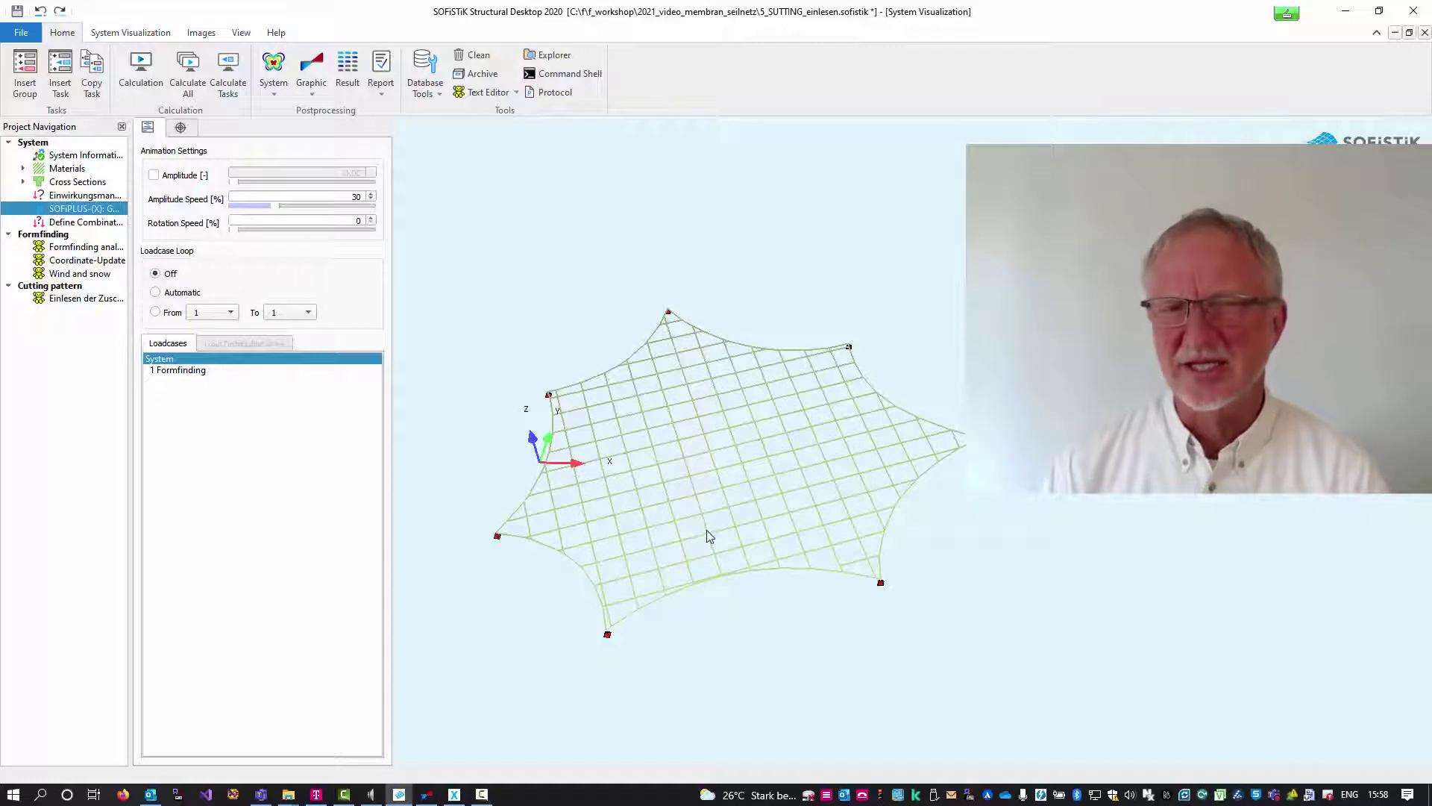
{"action": "mouse_move", "coordinate": [706, 530]}
{"action": "left_mouse_down"}
{"action": "mouse_move", "coordinate": [731, 357]}
{"action": "mouse_move", "coordinate": [699, 556]}
{"action": "left_mouse_up"}
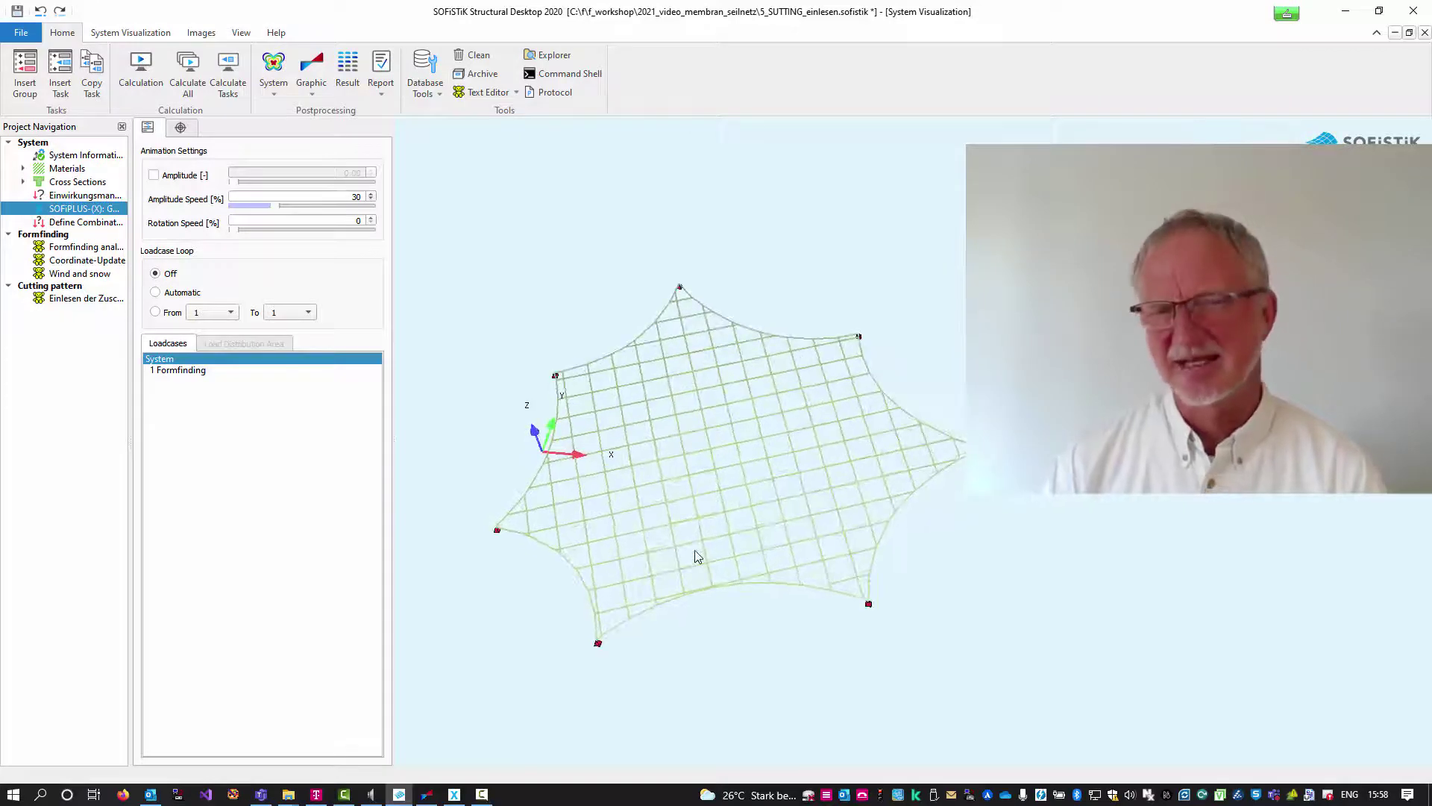
{"action": "left_click_drag", "start_coordinate": [768, 463], "coordinate": [595, 495]}
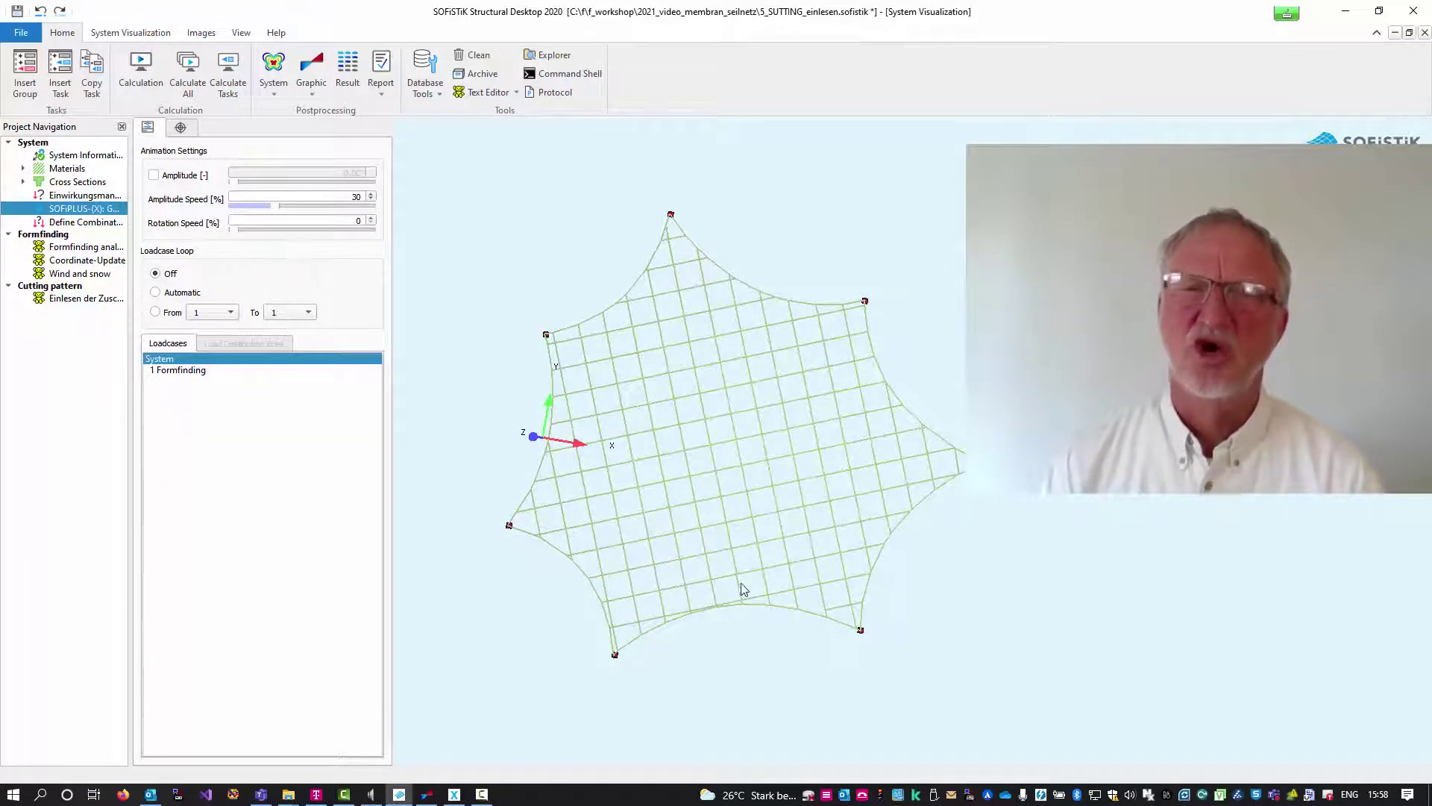
{"action": "left_click_drag", "start_coordinate": [743, 588], "coordinate": [743, 554]}
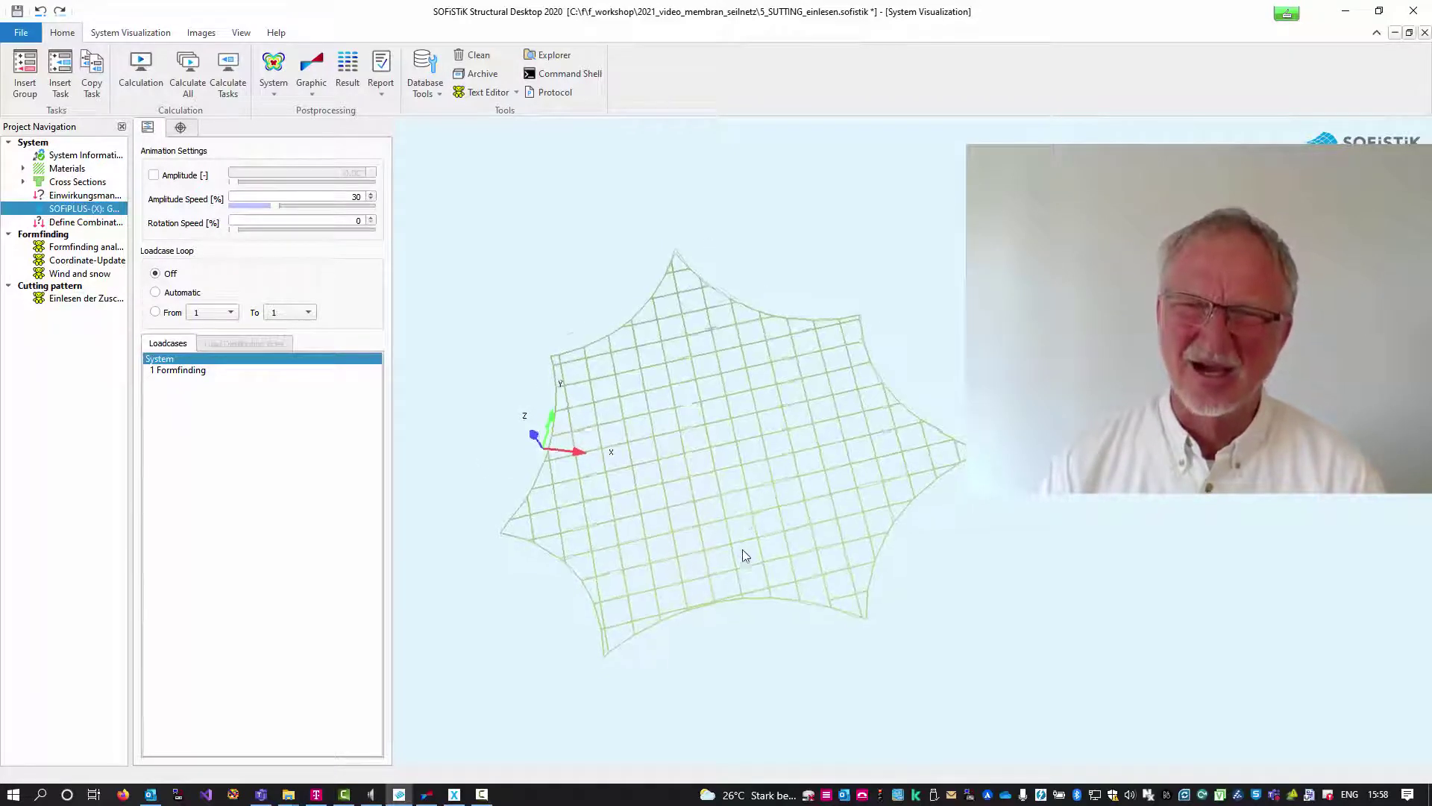
{"action": "left_click_drag", "start_coordinate": [742, 555], "coordinate": [684, 403]}
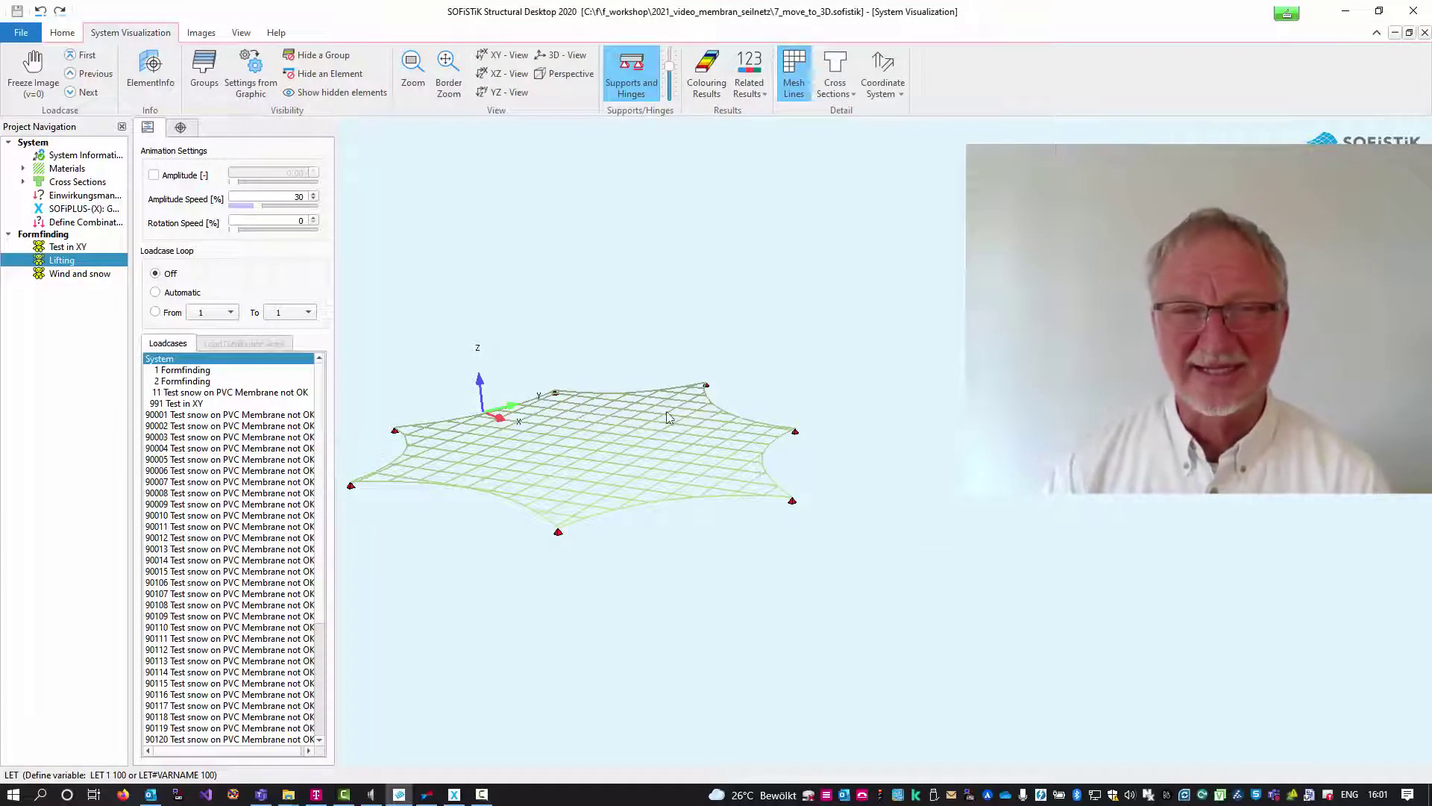
Select load case 1 Formfinding in the Loadcases list to display it on the net.
{"action": "left_click", "coordinate": [196, 371]}
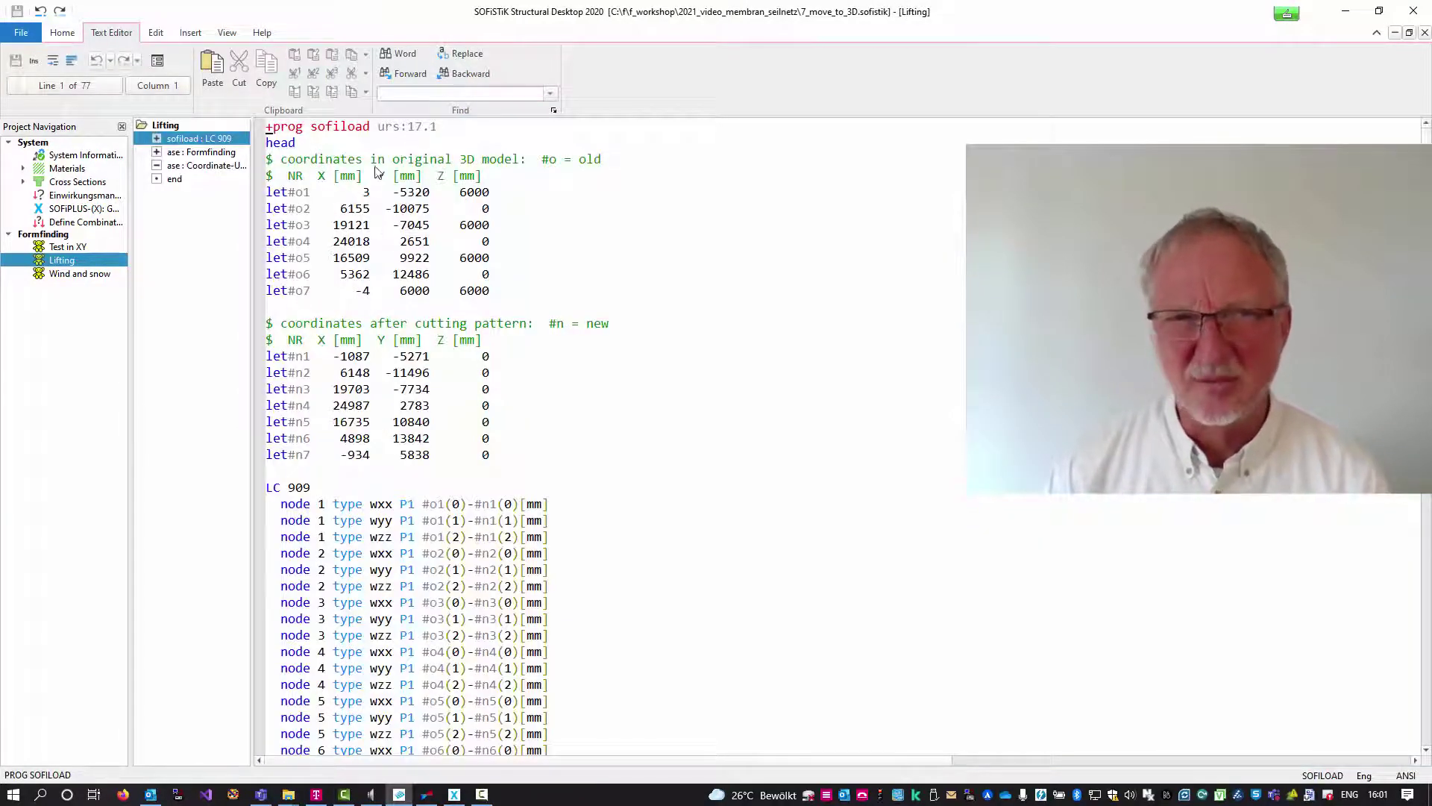
{"action": "left_click_drag", "start_coordinate": [311, 127], "coordinate": [419, 126]}
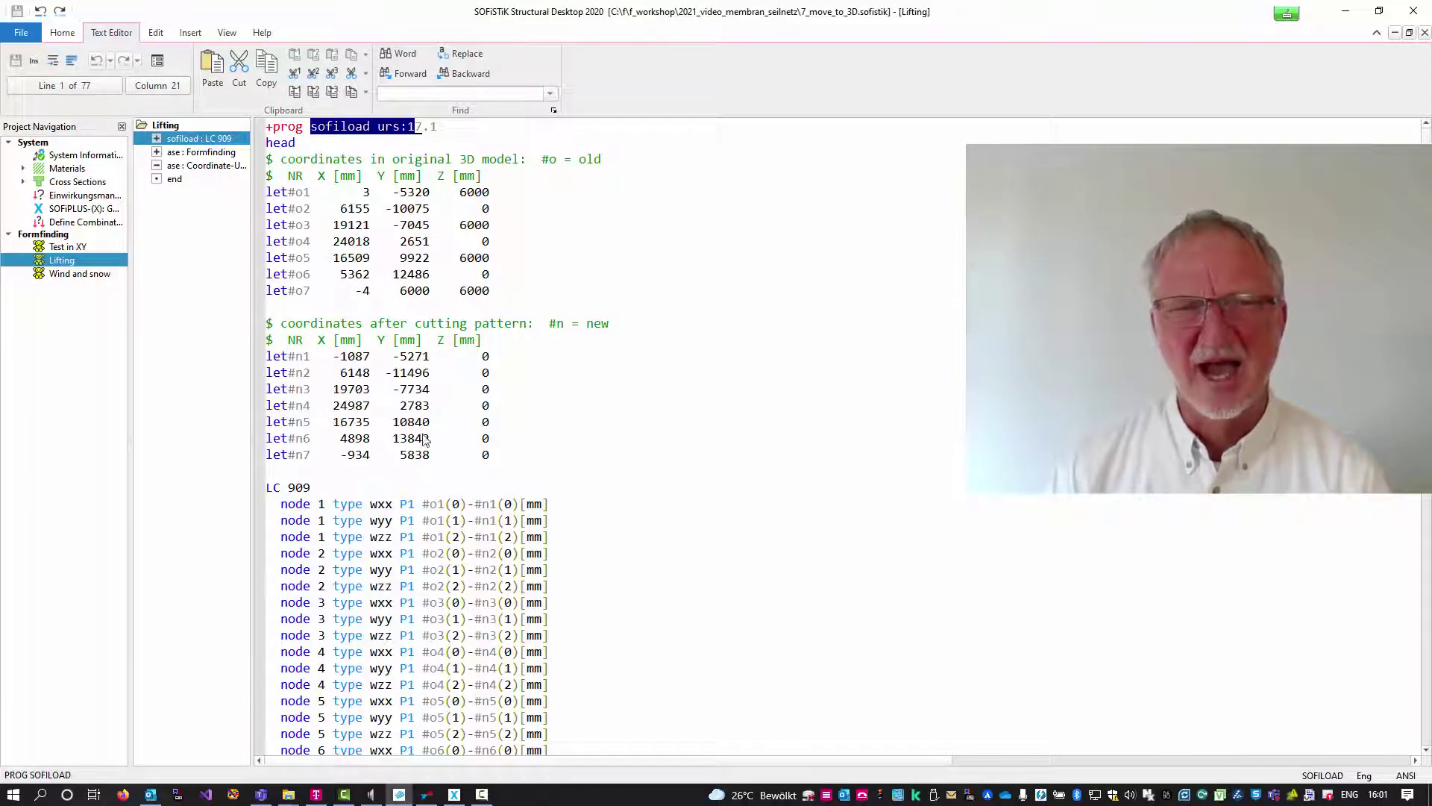
{"action": "left_click_drag", "start_coordinate": [273, 508], "coordinate": [258, 558]}
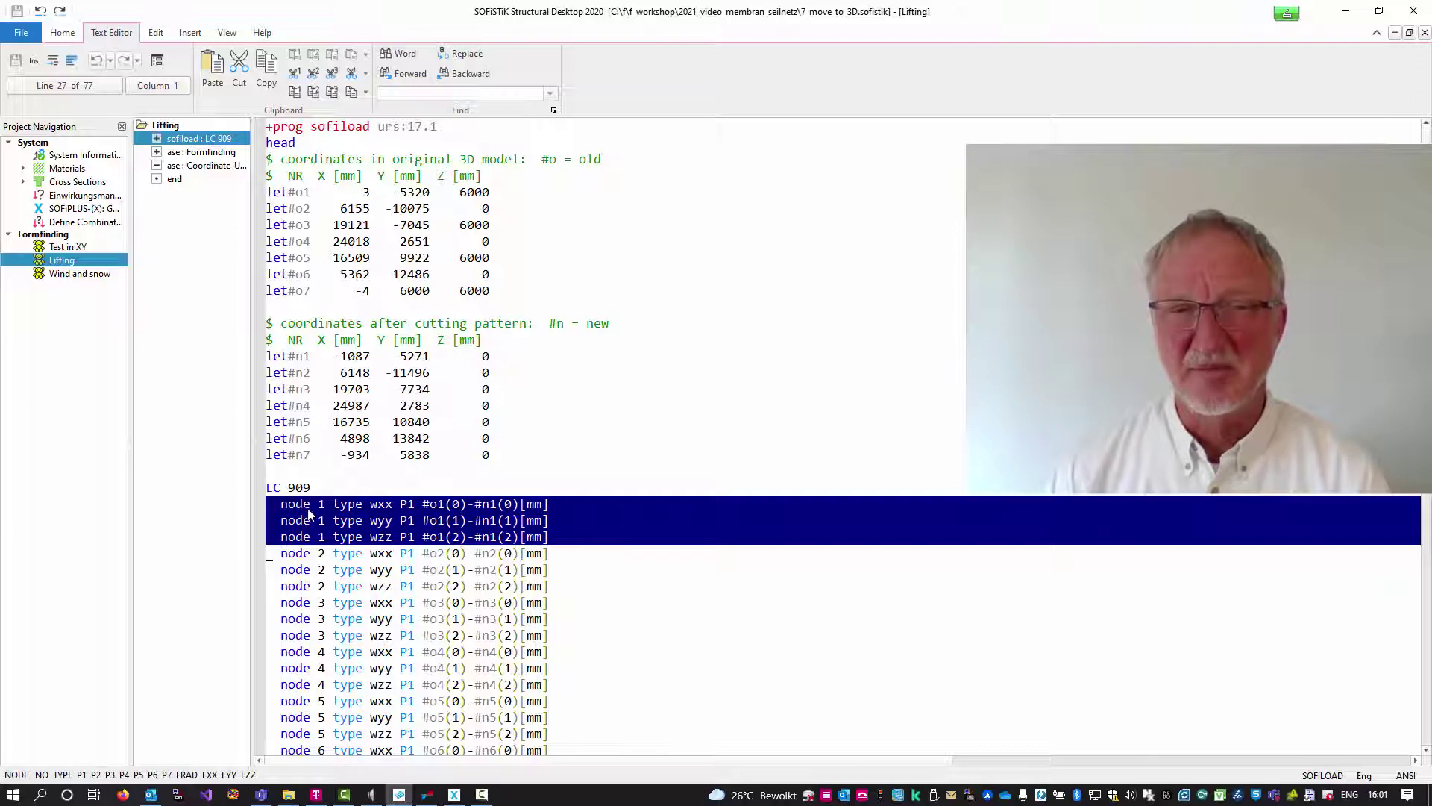
{"action": "left_click", "coordinate": [367, 520]}
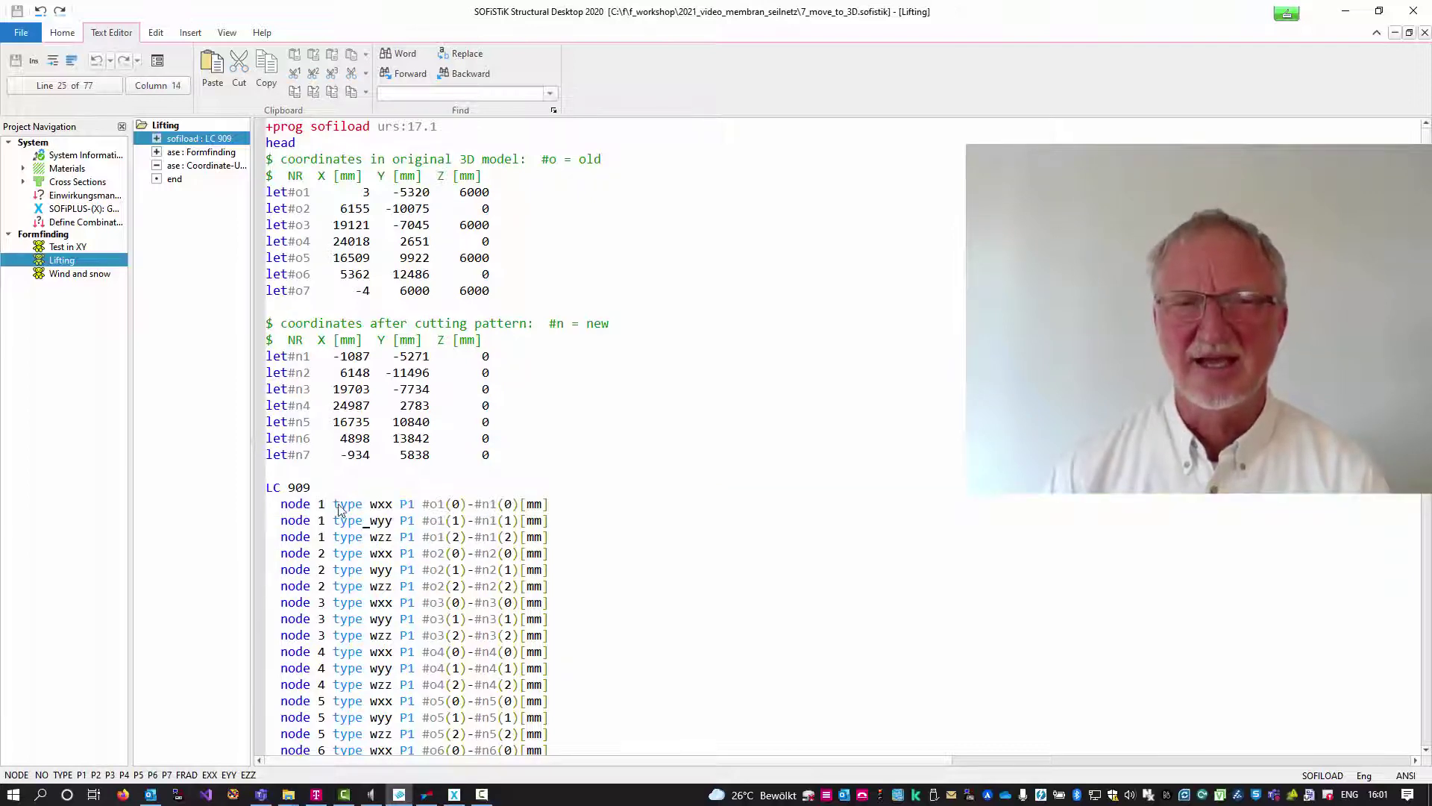
{"action": "left_click_drag", "start_coordinate": [339, 507], "coordinate": [401, 515]}
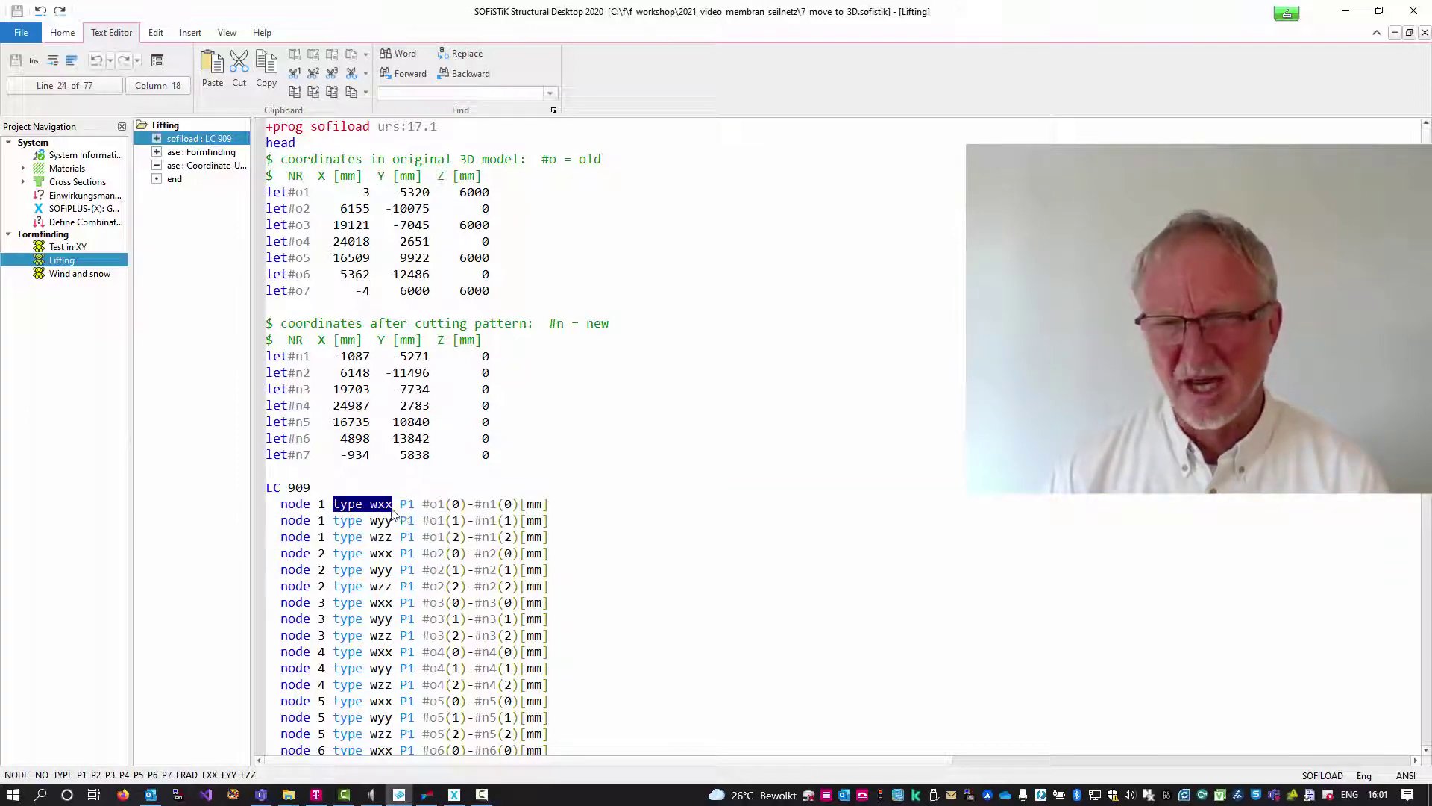
{"action": "left_click_drag", "start_coordinate": [371, 538], "coordinate": [395, 539]}
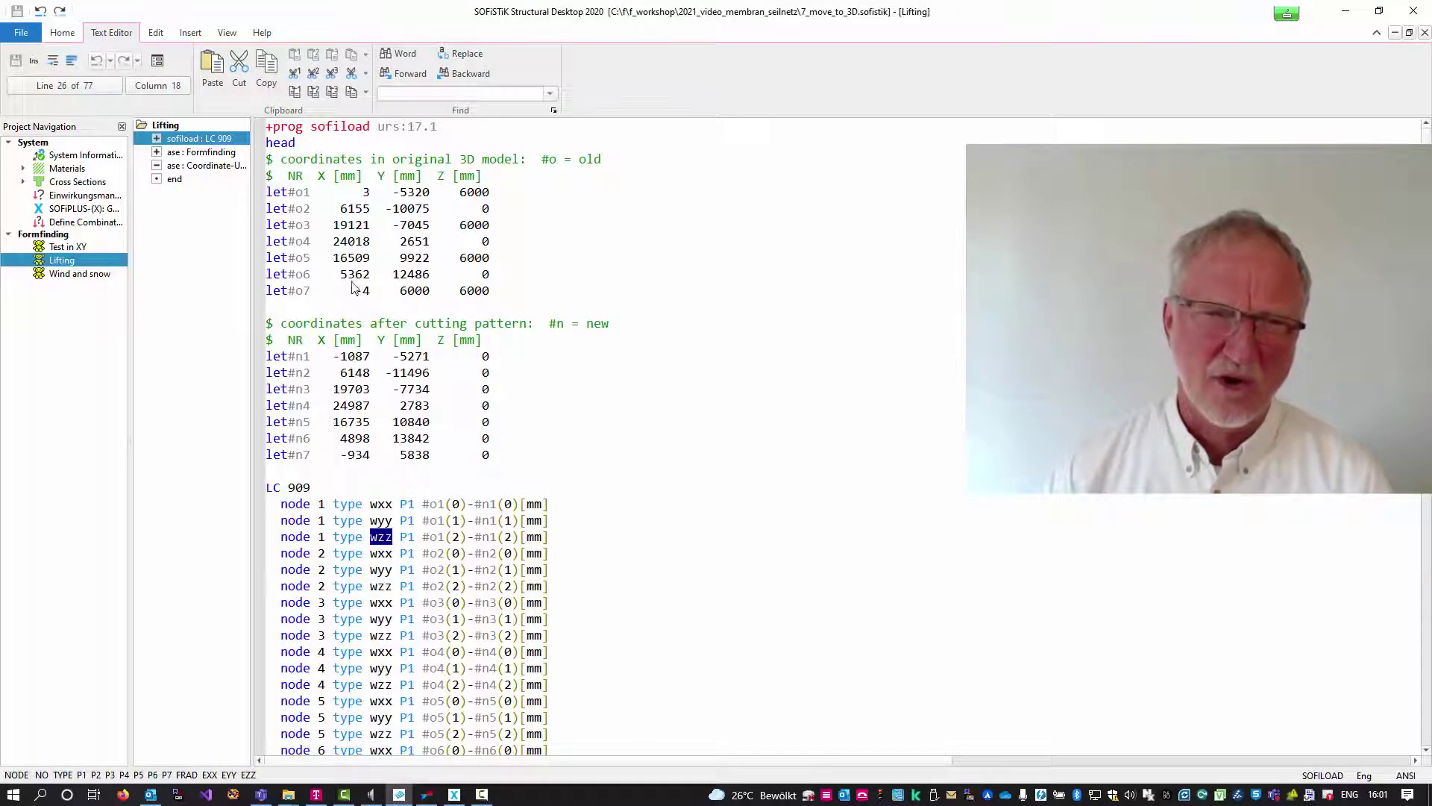
{"action": "left_click", "coordinate": [426, 508]}
{"action": "left_click_drag", "start_coordinate": [426, 512], "coordinate": [612, 501]}
{"action": "left_click", "coordinate": [530, 261]}
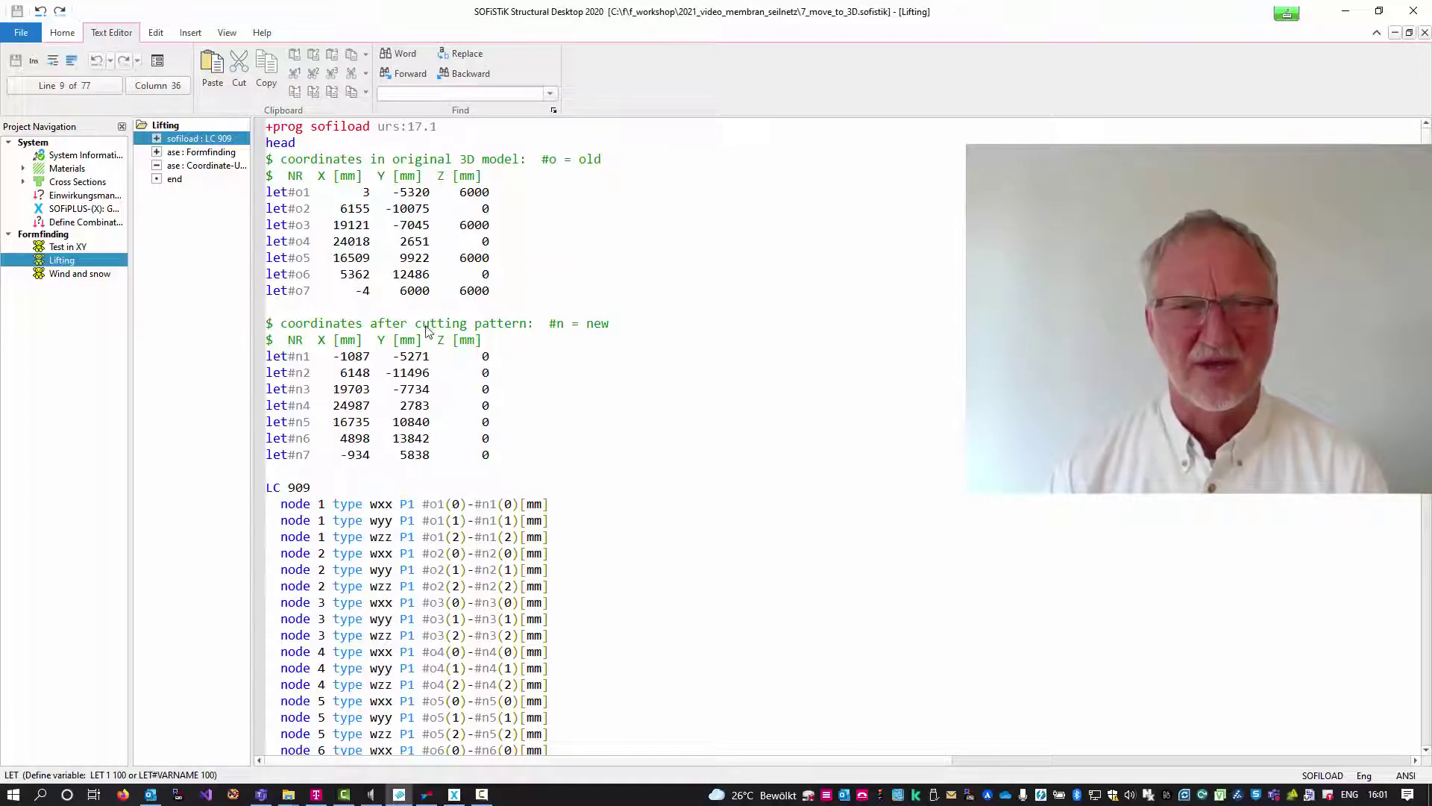
{"action": "left_click_drag", "start_coordinate": [416, 328], "coordinate": [648, 327]}
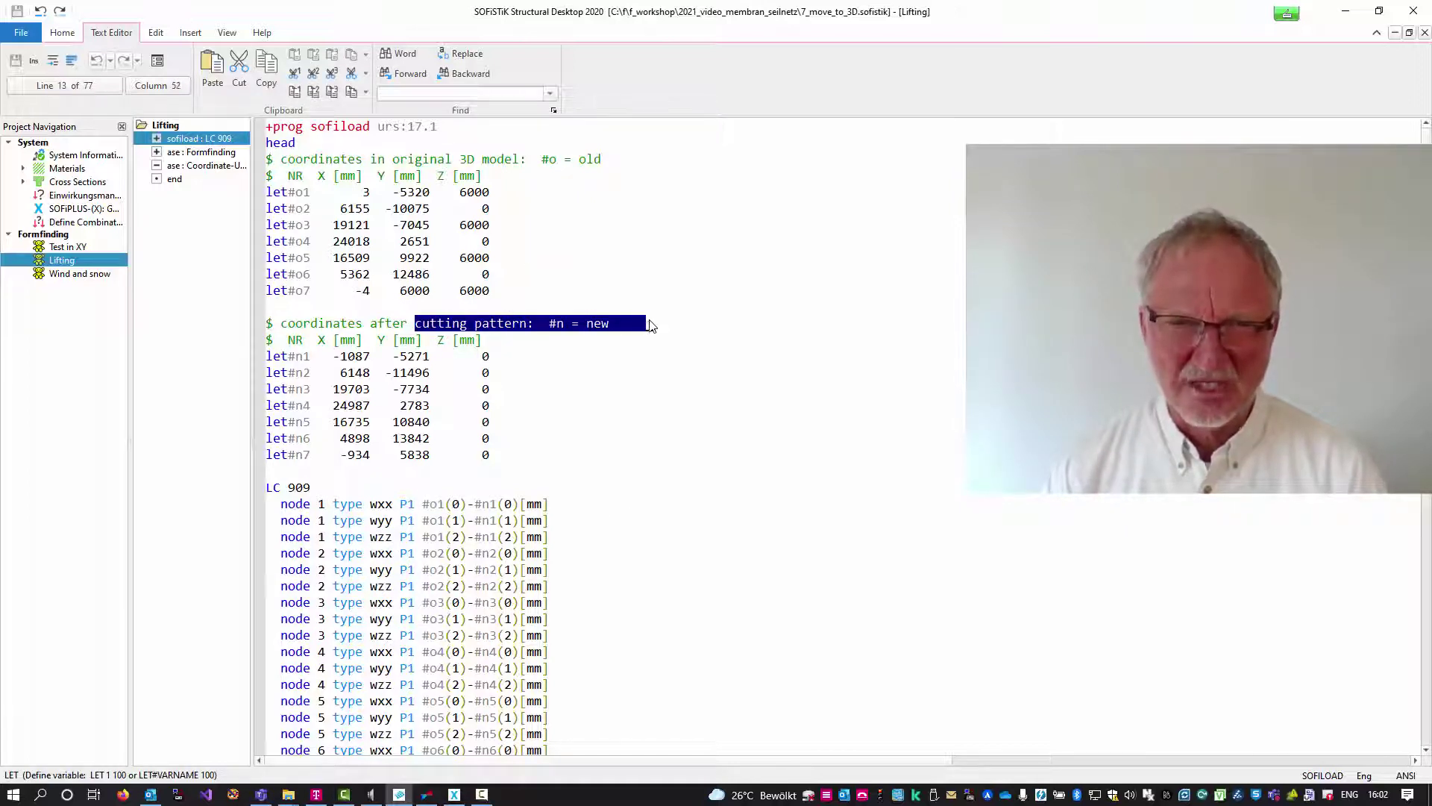
{"action": "left_click_drag", "start_coordinate": [266, 356], "coordinate": [244, 470]}
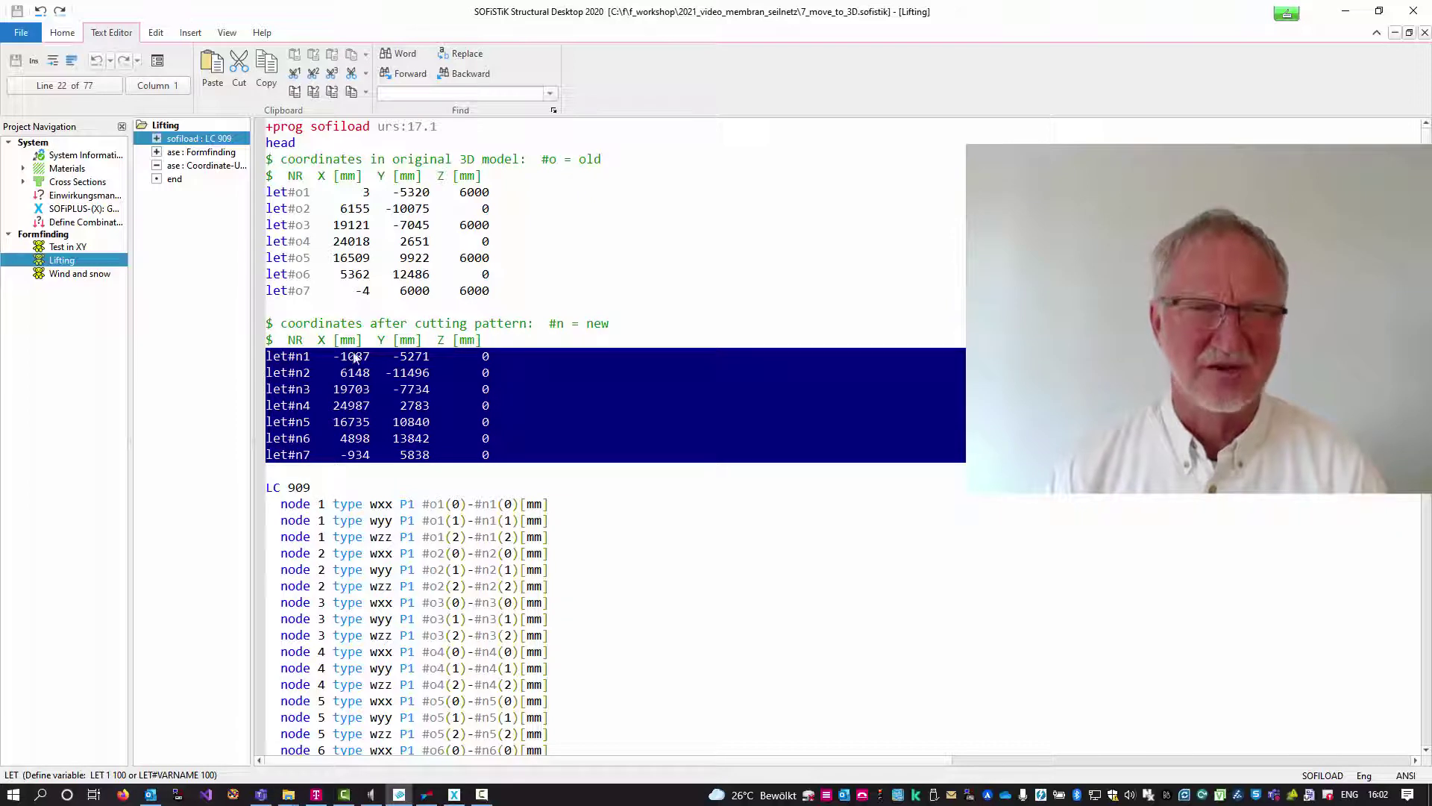
{"action": "left_click", "coordinate": [341, 323]}
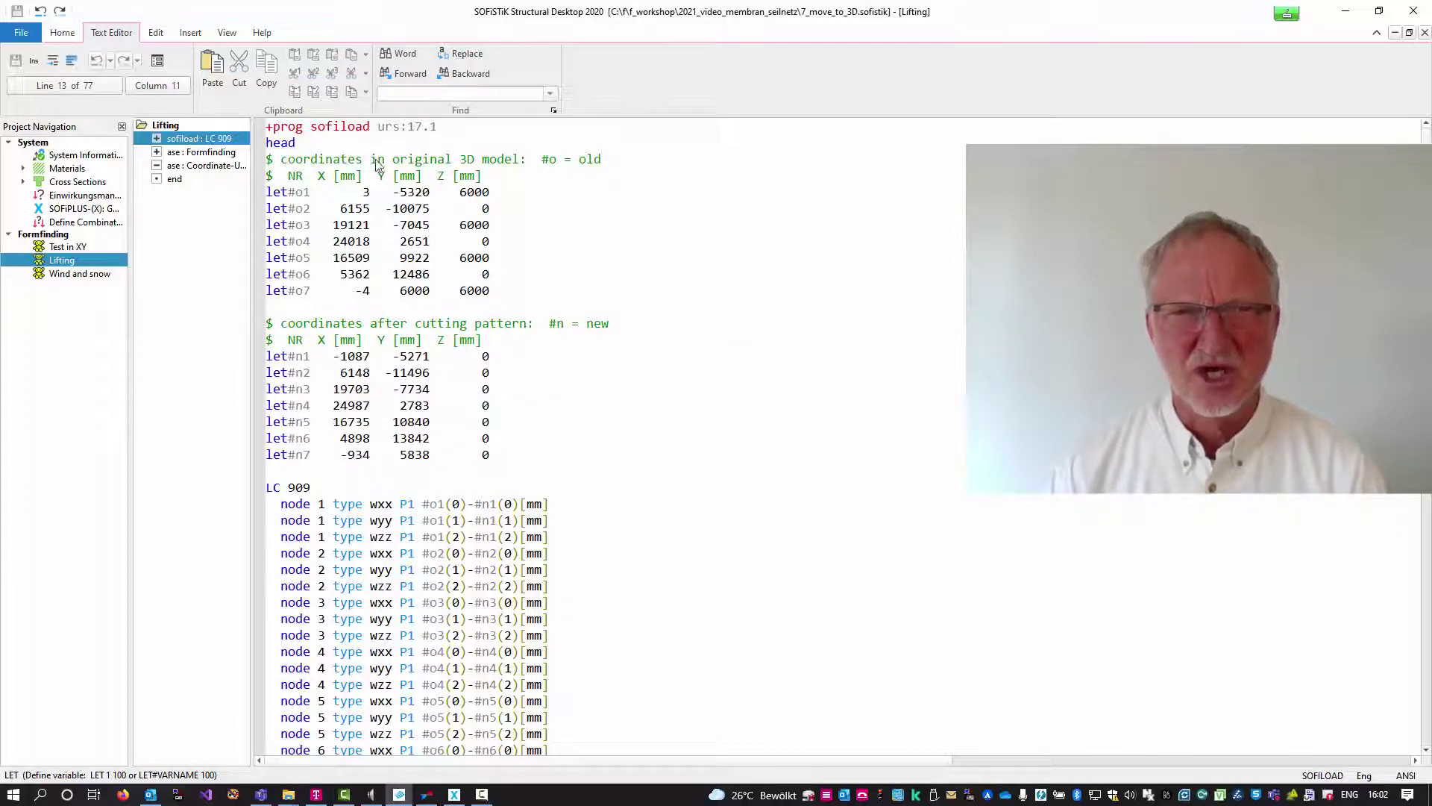
{"action": "left_click_drag", "start_coordinate": [388, 160], "coordinate": [527, 159]}
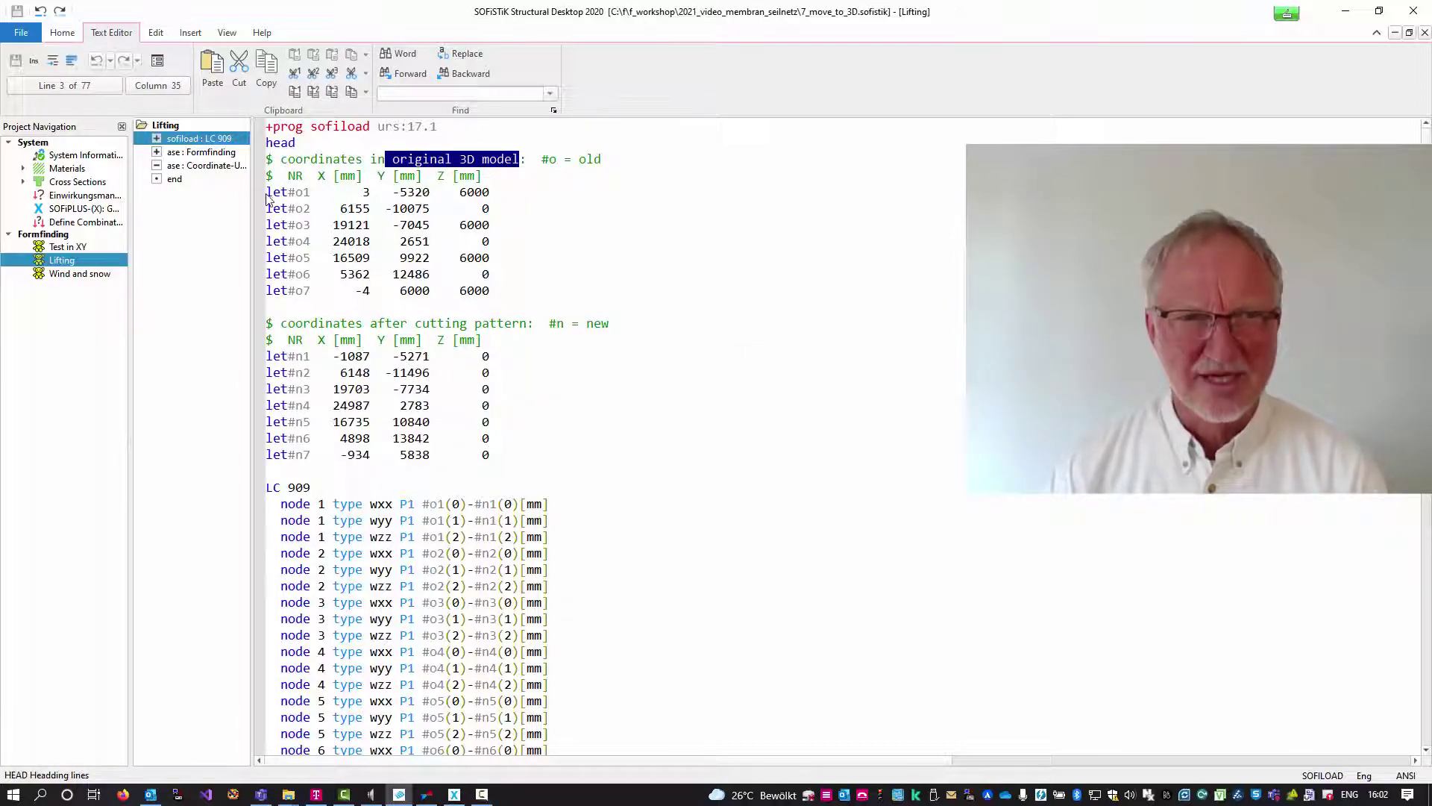
{"action": "left_click_drag", "start_coordinate": [266, 192], "coordinate": [237, 318]}
{"action": "left_click_drag", "start_coordinate": [475, 503], "coordinate": [588, 503]}
{"action": "scroll", "coordinate": [410, 443], "scroll_direction": "down", "scroll_amount": 4}
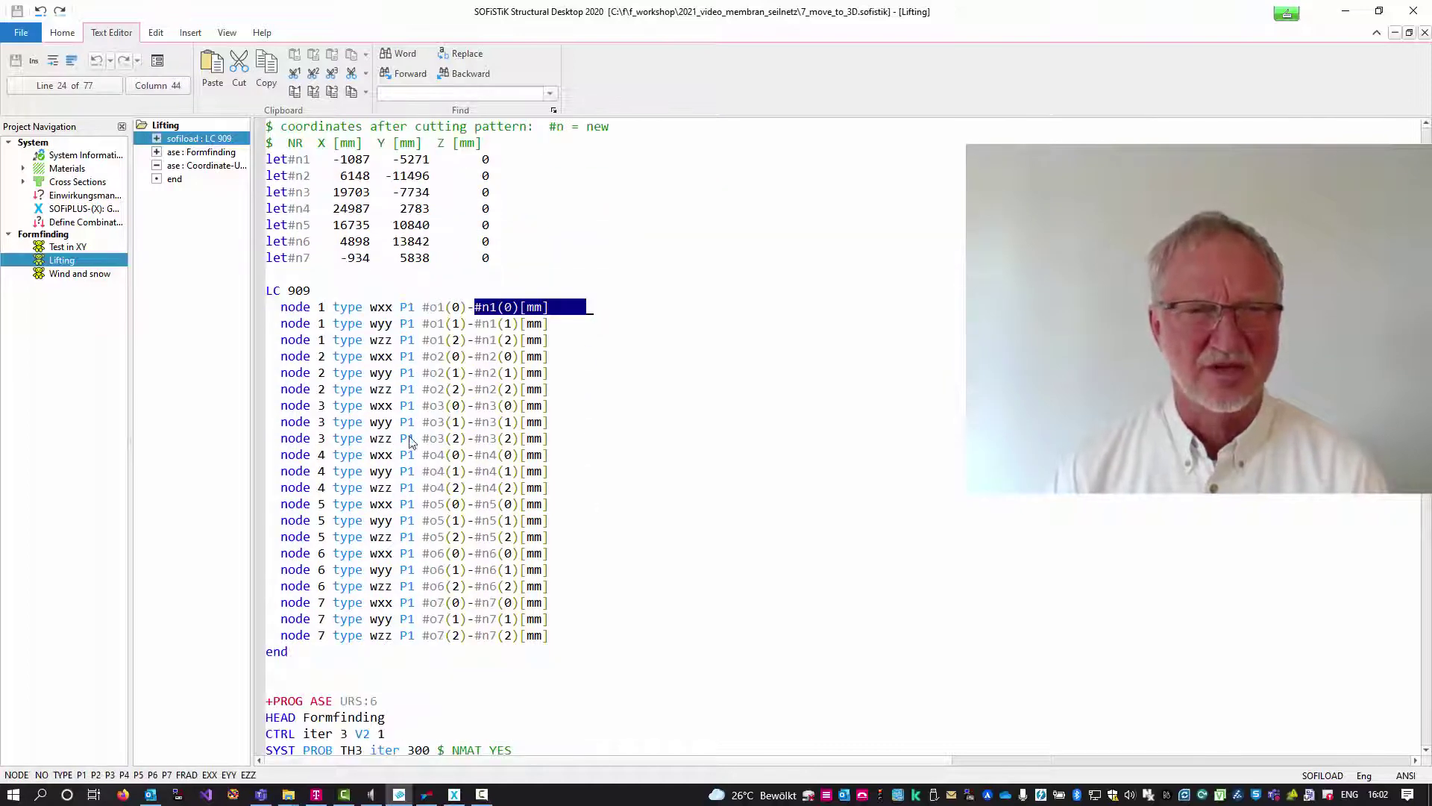
{"action": "scroll", "coordinate": [335, 478], "scroll_direction": "down", "scroll_amount": 4}
{"action": "scroll", "coordinate": [331, 505], "scroll_direction": "down", "scroll_amount": 1}
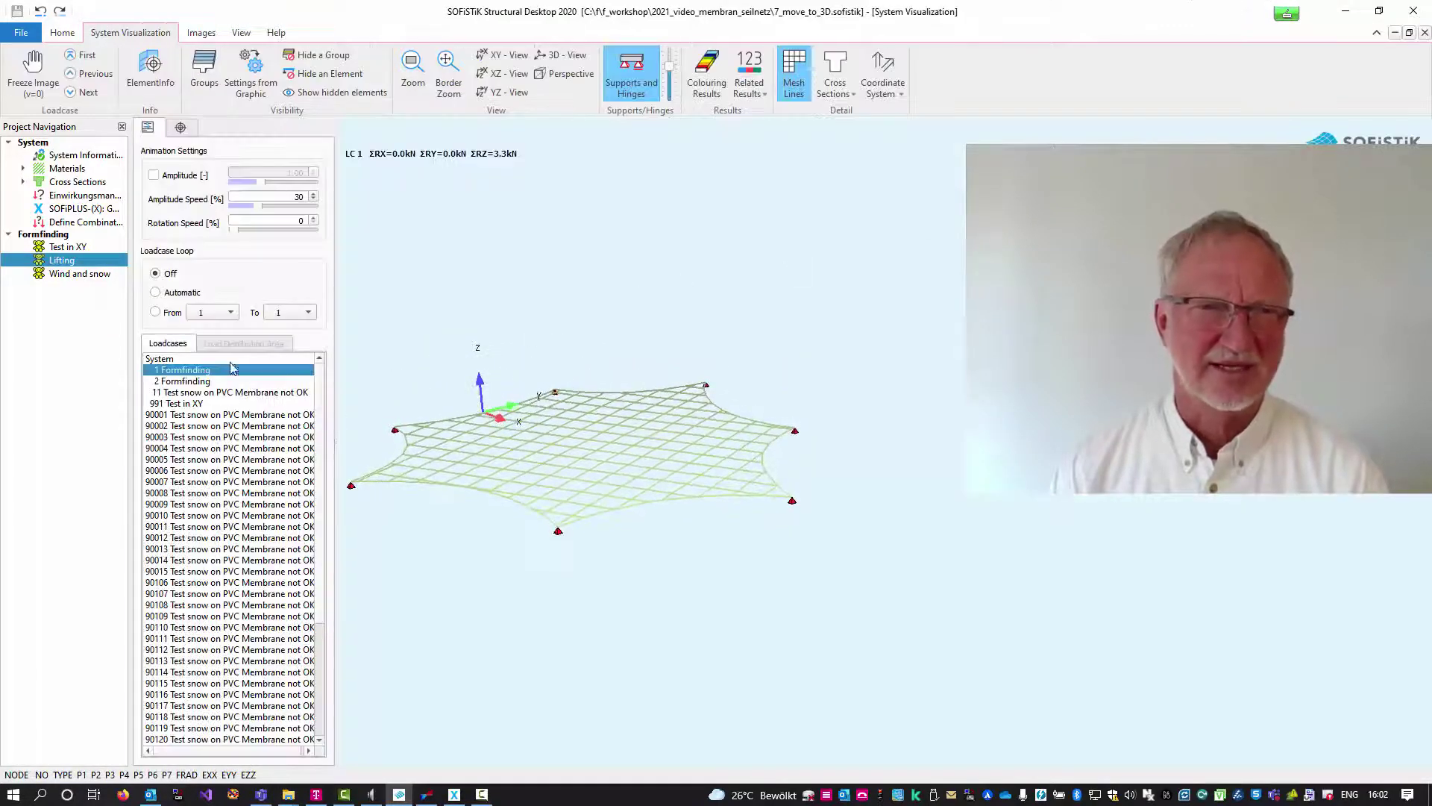
Freeze the saddle-shaped net image, orbit to an oblique top view, and open the Lifting input.
{"action": "left_click", "coordinate": [49, 75]}
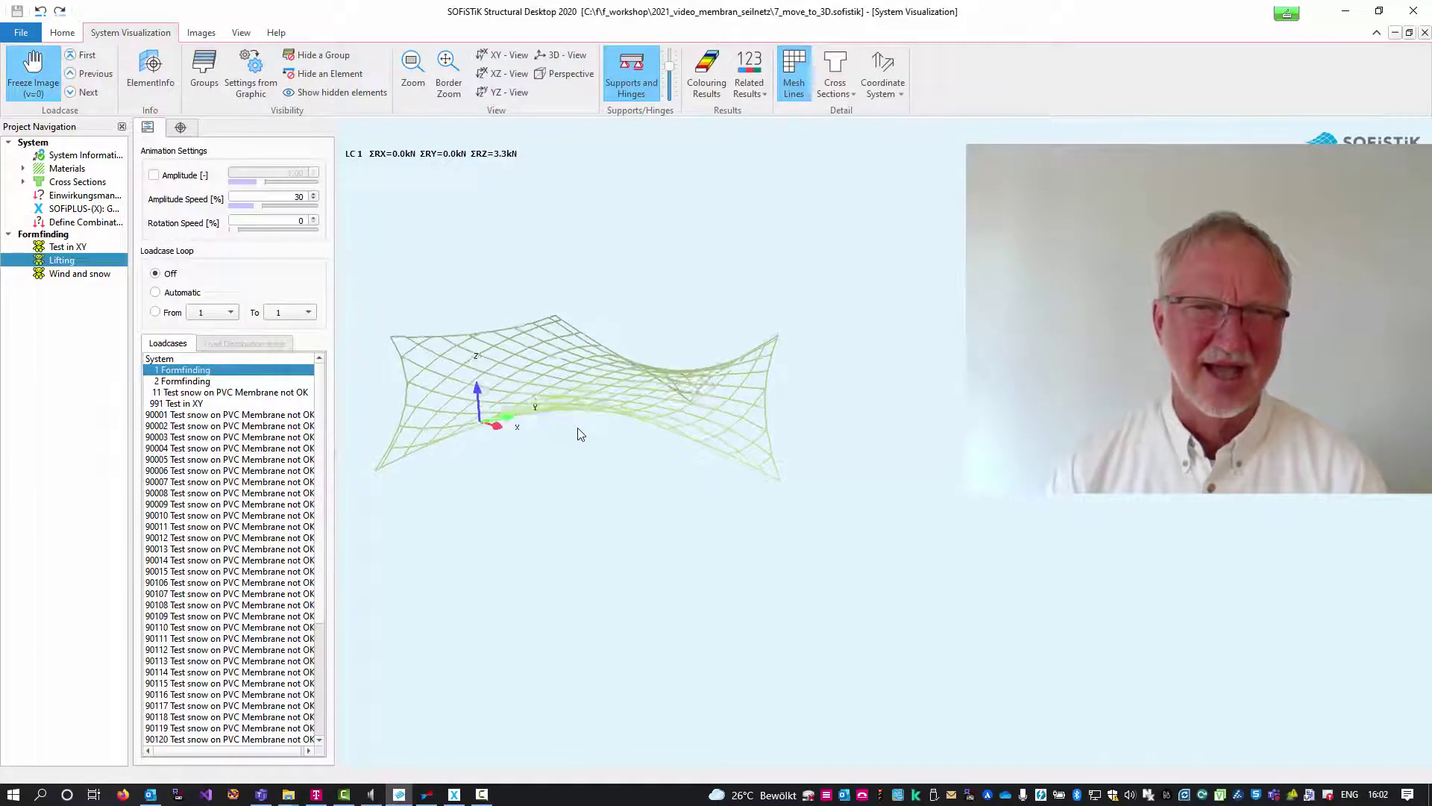
{"action": "left_click_drag", "start_coordinate": [625, 399], "coordinate": [627, 455]}
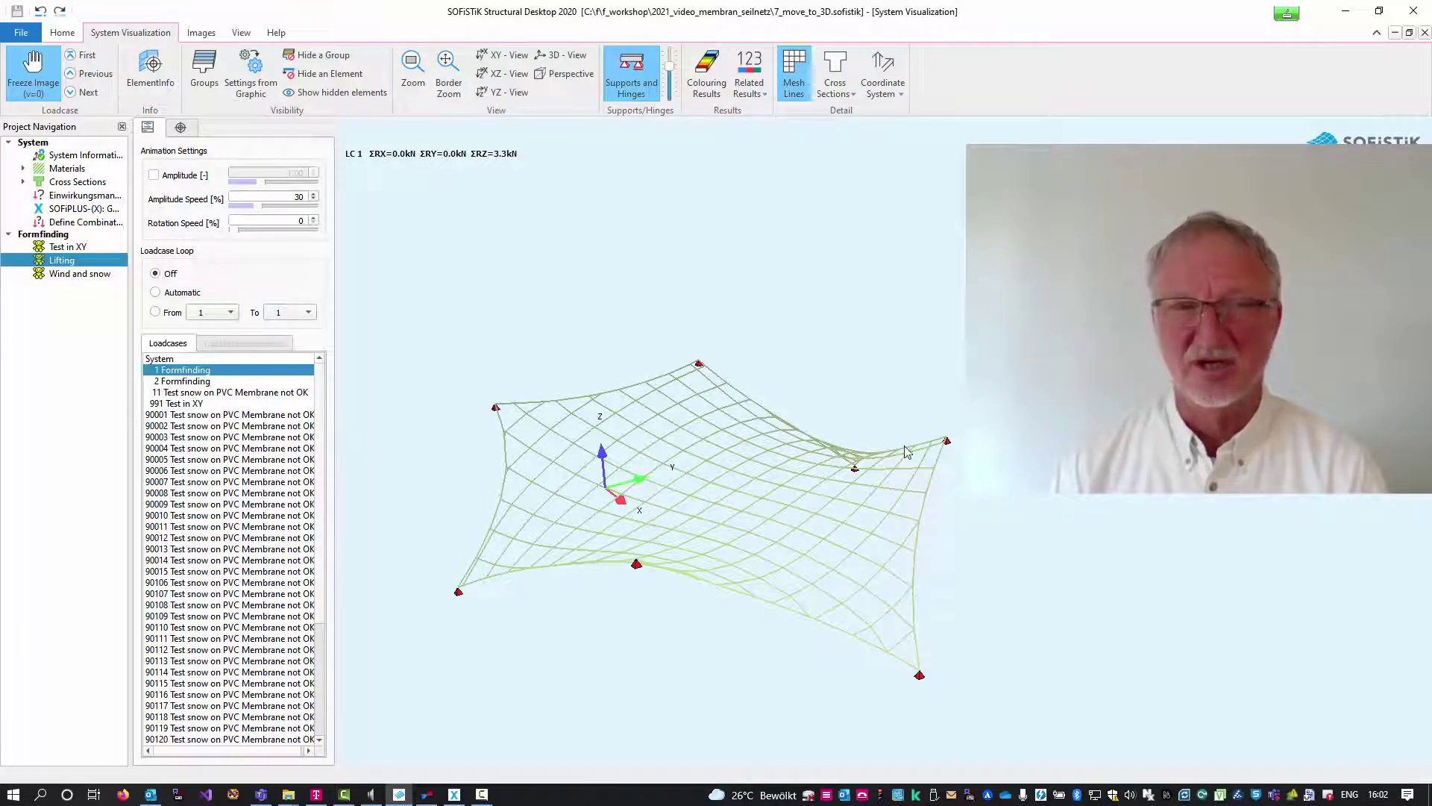
{"action": "double_click", "coordinate": [77, 262]}
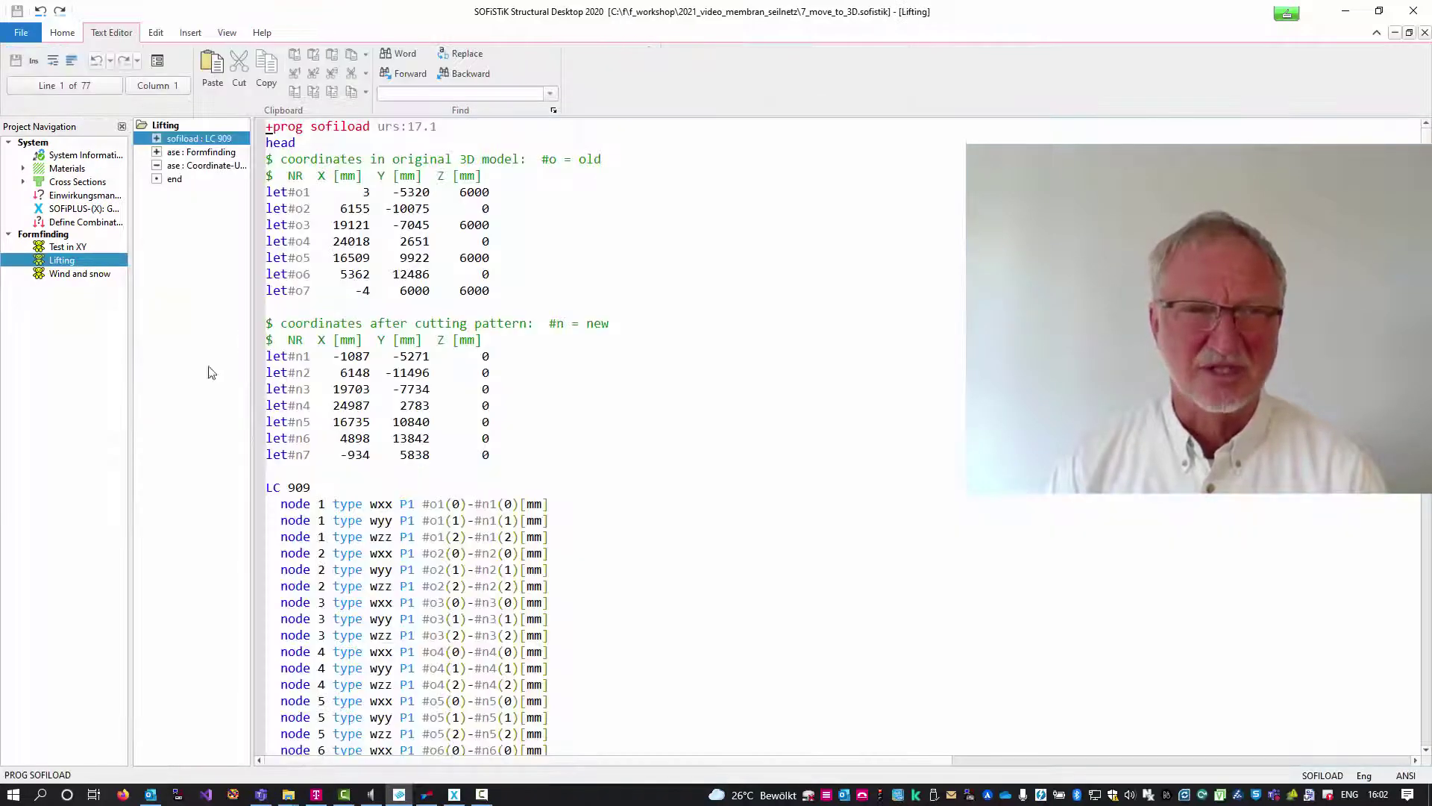
Review the Formfinding group 2 line: inner regular cable net with FACS 1 and prestress 1.2.
{"action": "left_click", "coordinate": [172, 154]}
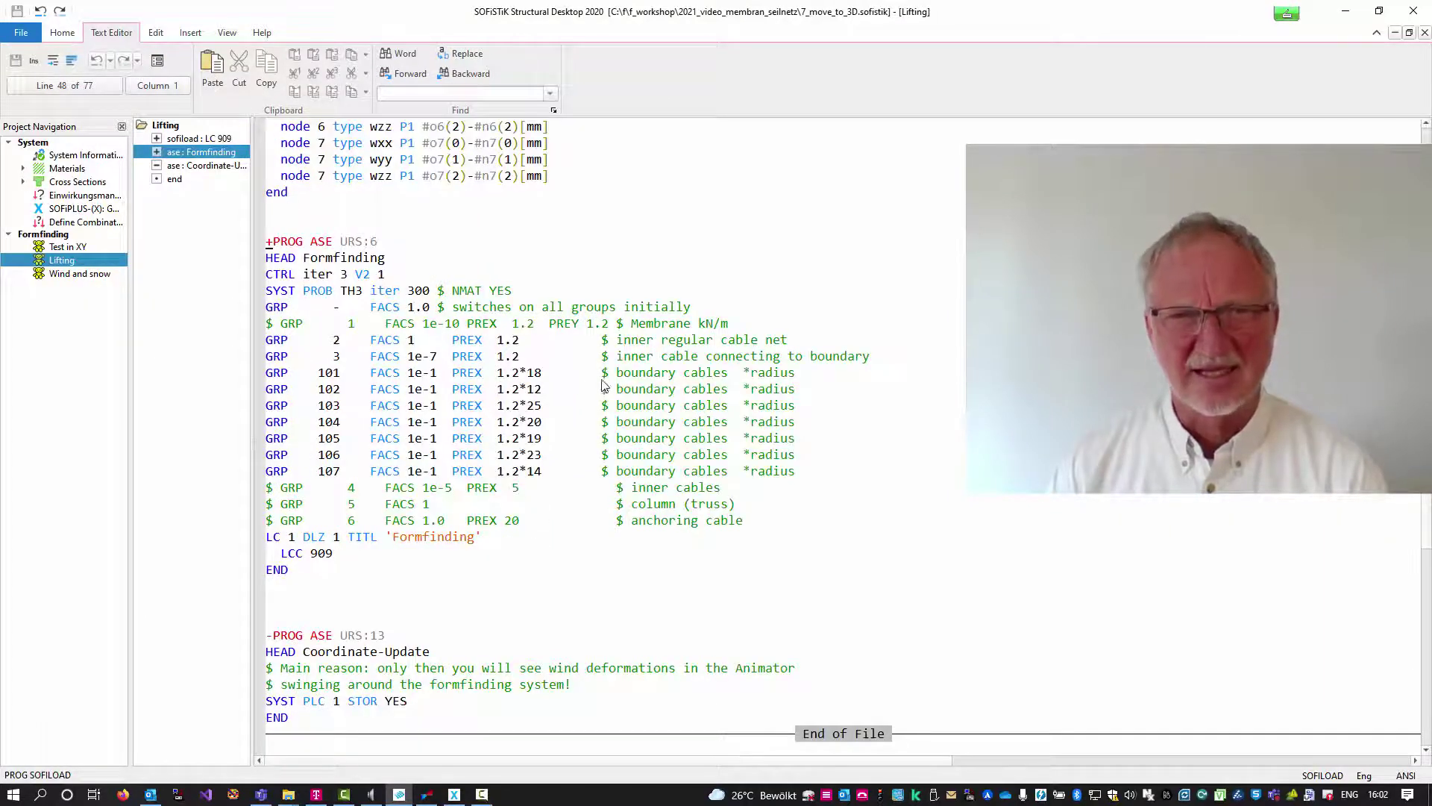
{"action": "left_click_drag", "start_coordinate": [617, 343], "coordinate": [790, 344]}
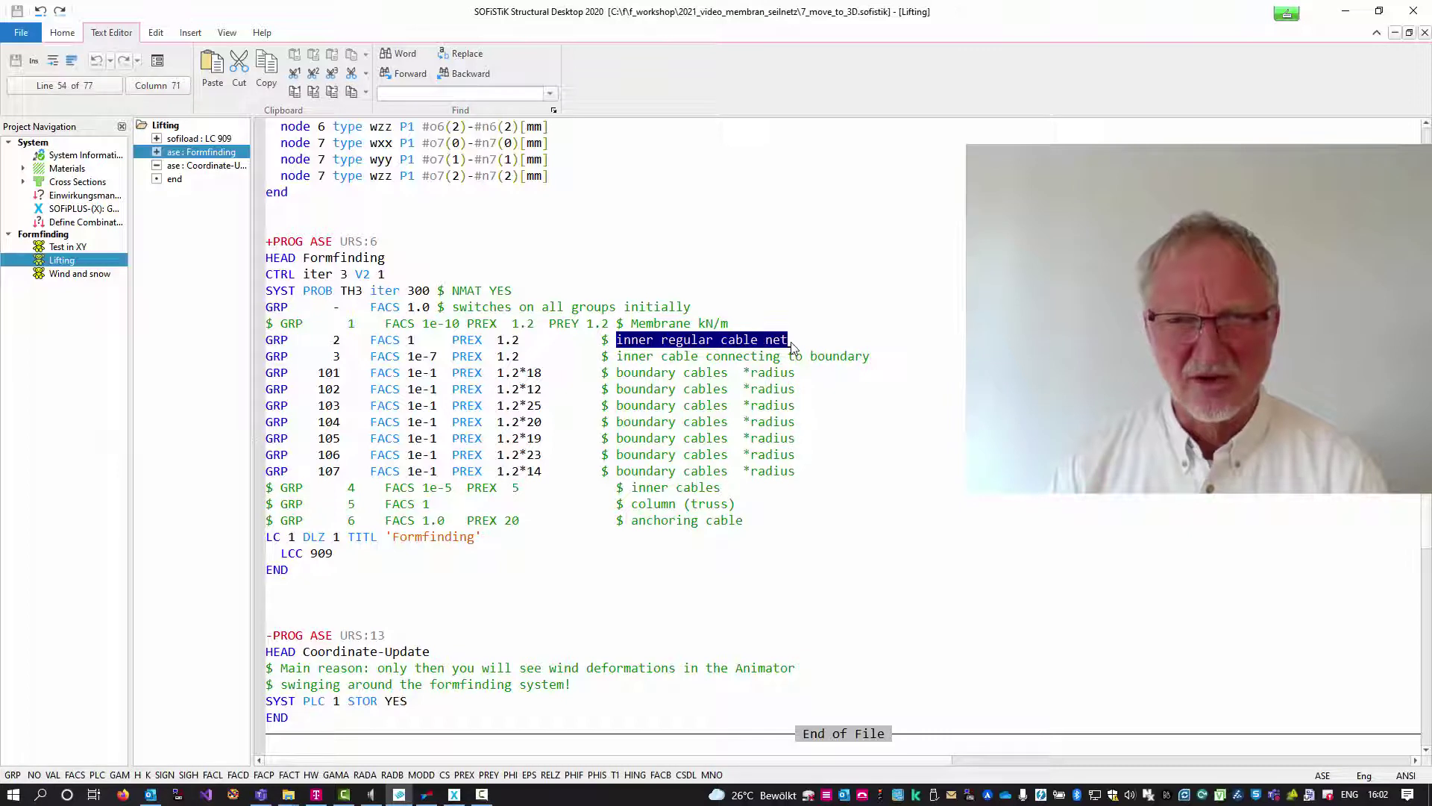
{"action": "left_click", "coordinate": [573, 346]}
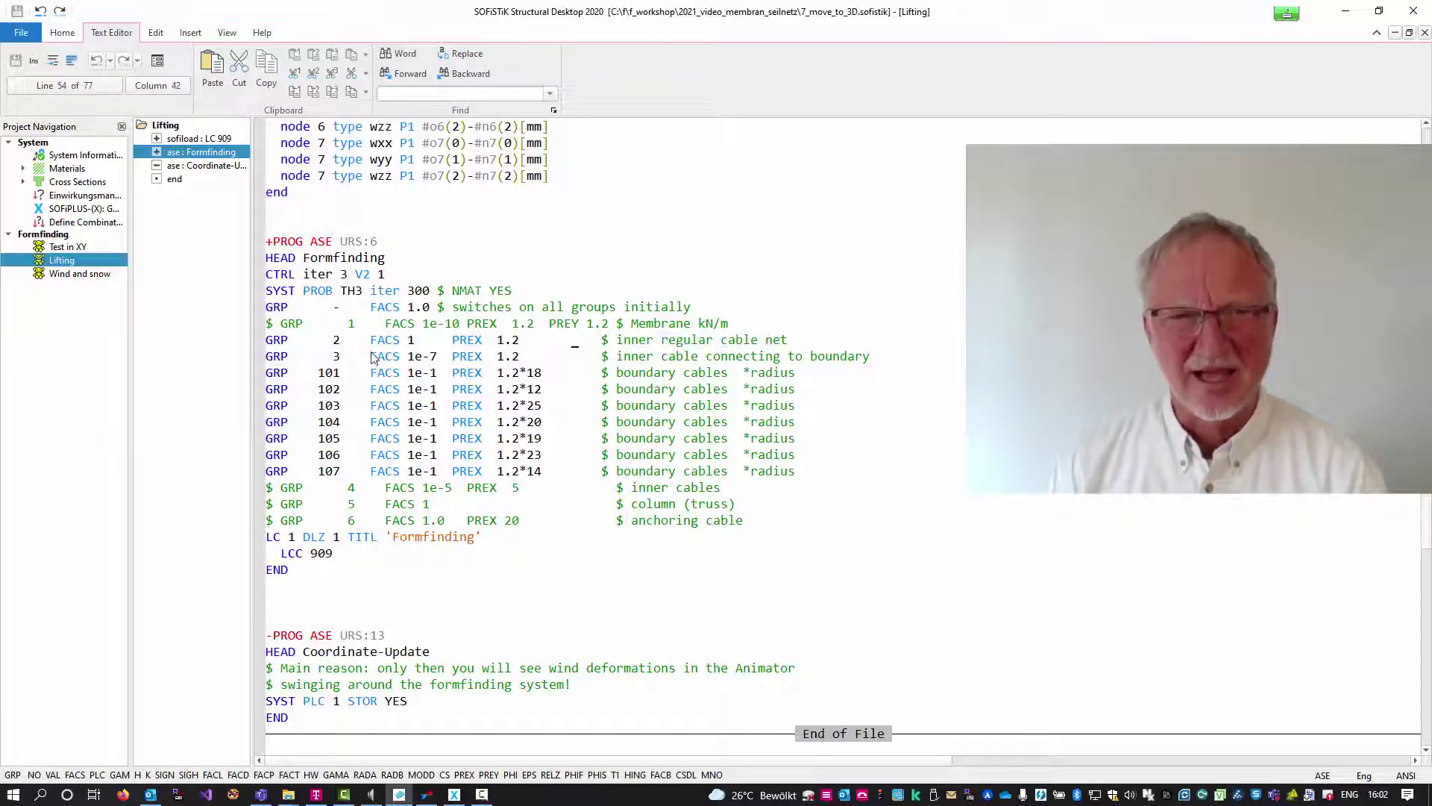
{"action": "left_click_drag", "start_coordinate": [372, 345], "coordinate": [439, 344]}
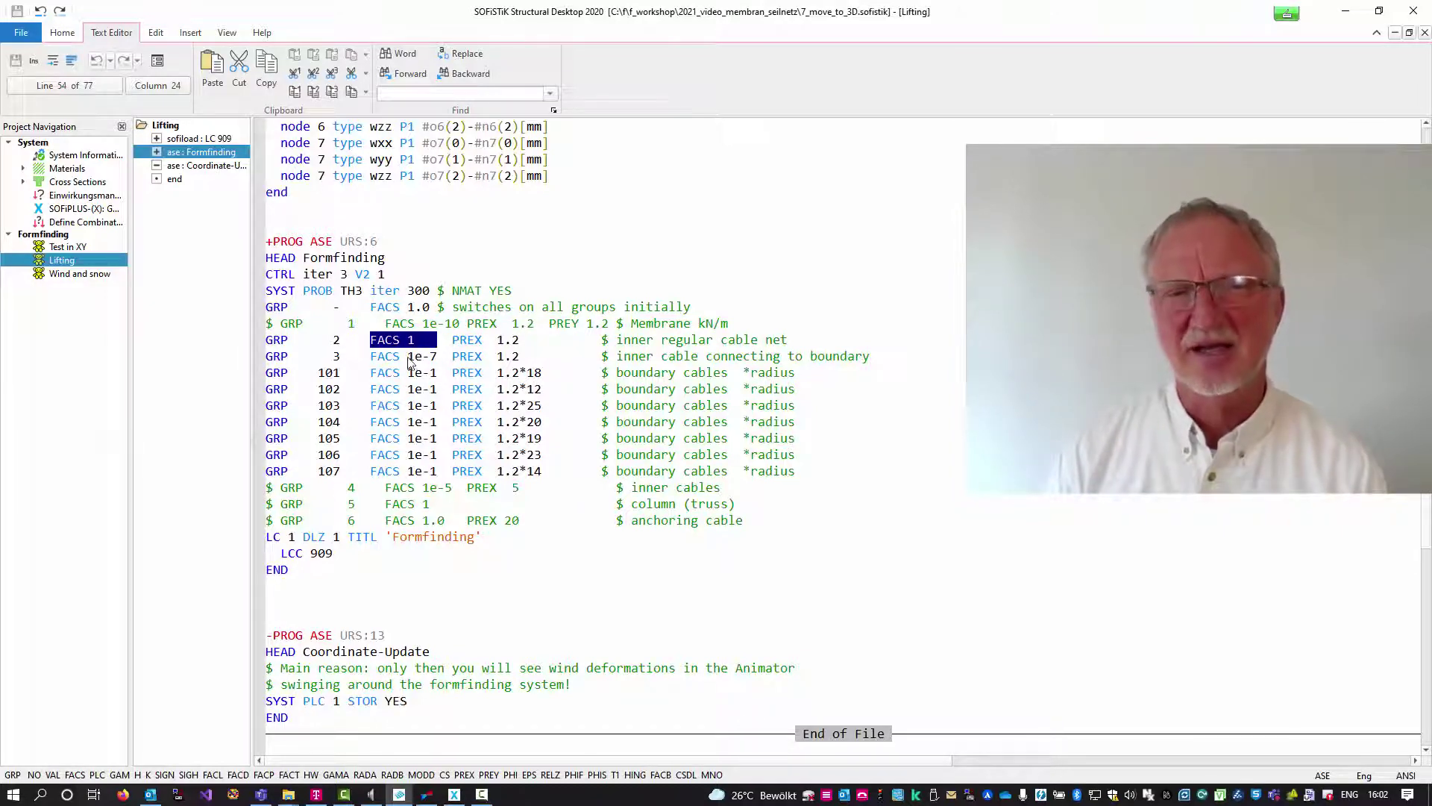
{"action": "left_click", "coordinate": [378, 347]}
{"action": "left_click_drag", "start_coordinate": [368, 345], "coordinate": [439, 344]}
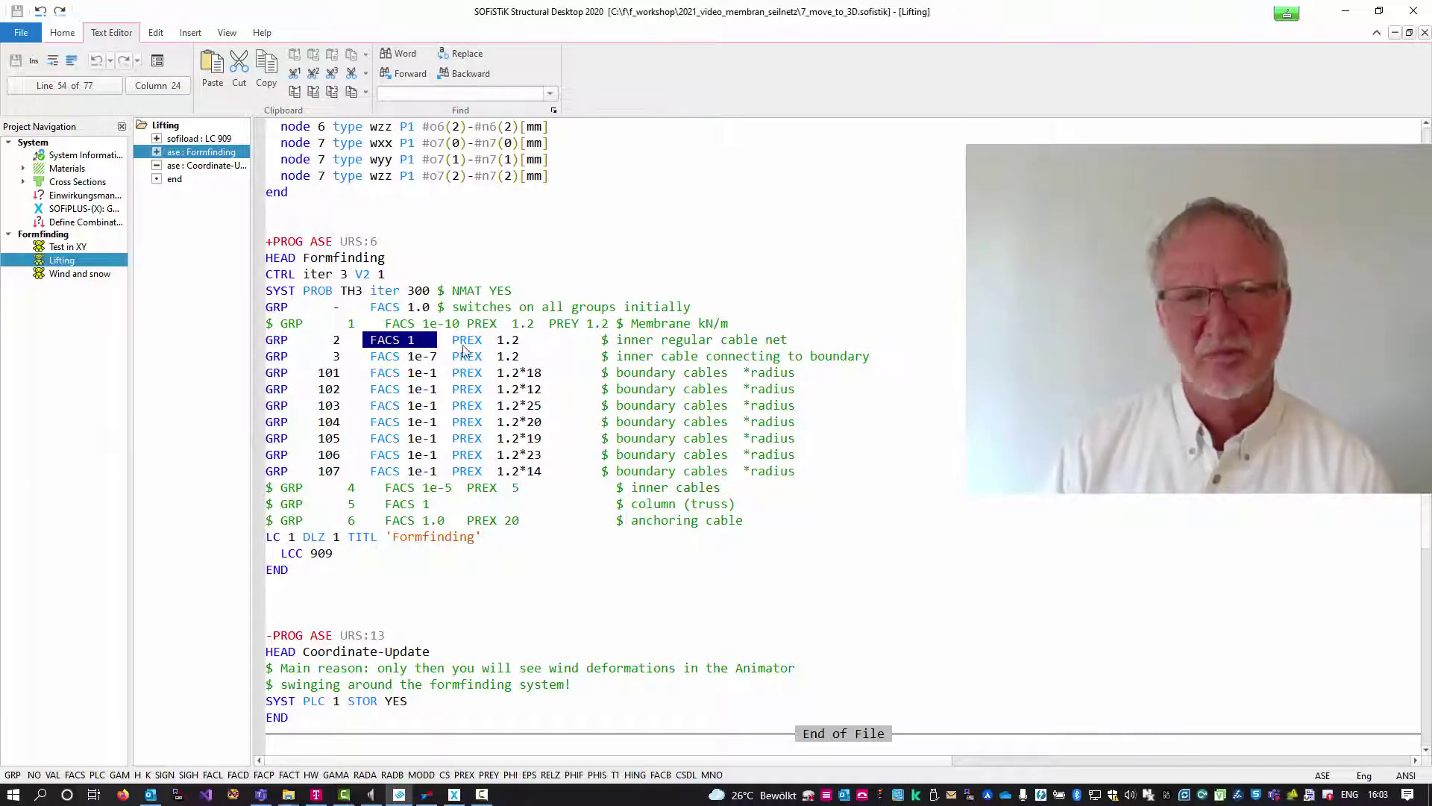
{"action": "left_click_drag", "start_coordinate": [460, 347], "coordinate": [550, 351]}
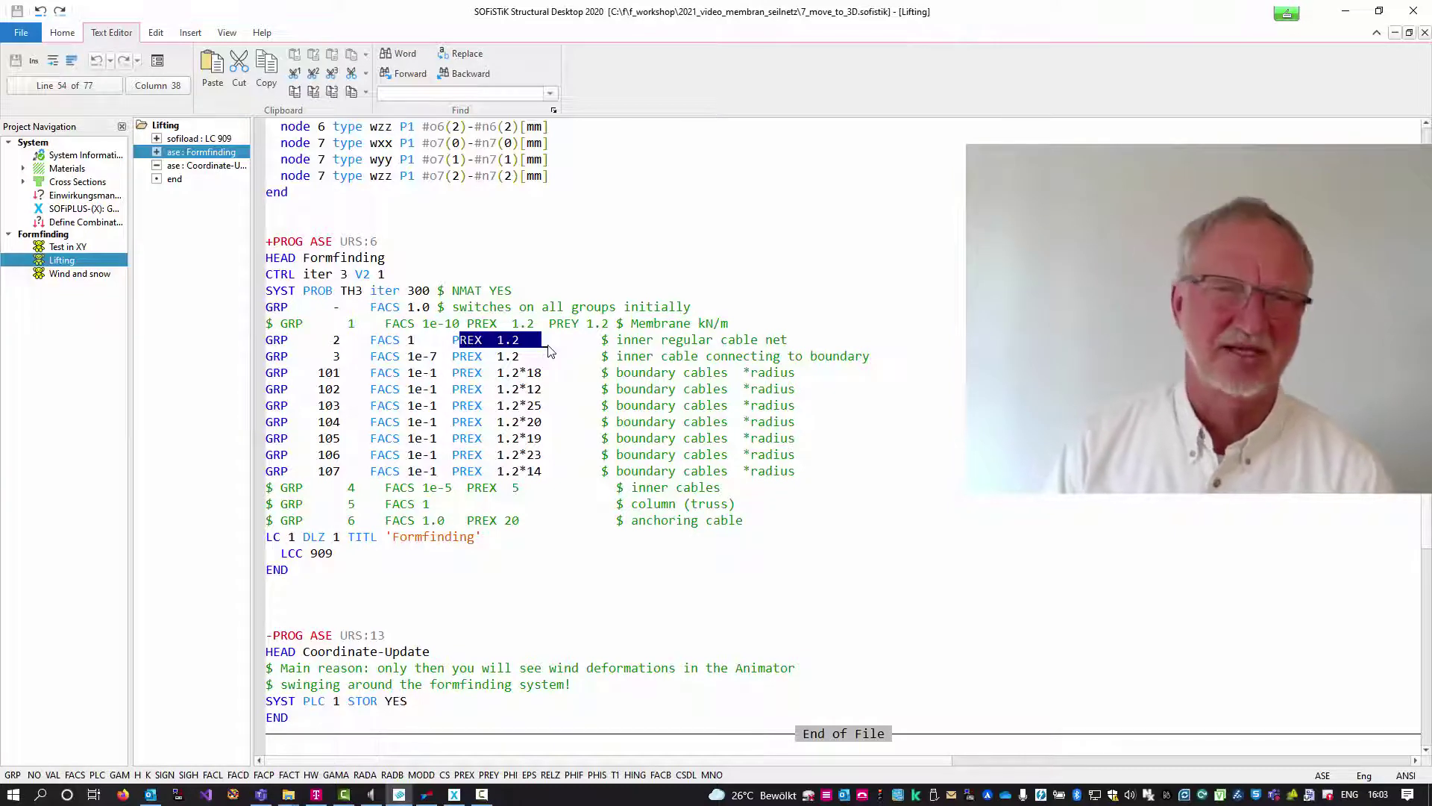
Review group 3, the inner cables connecting to the boundary: FACS 1e-7 and PREX 1.2.
{"action": "left_click", "coordinate": [660, 359]}
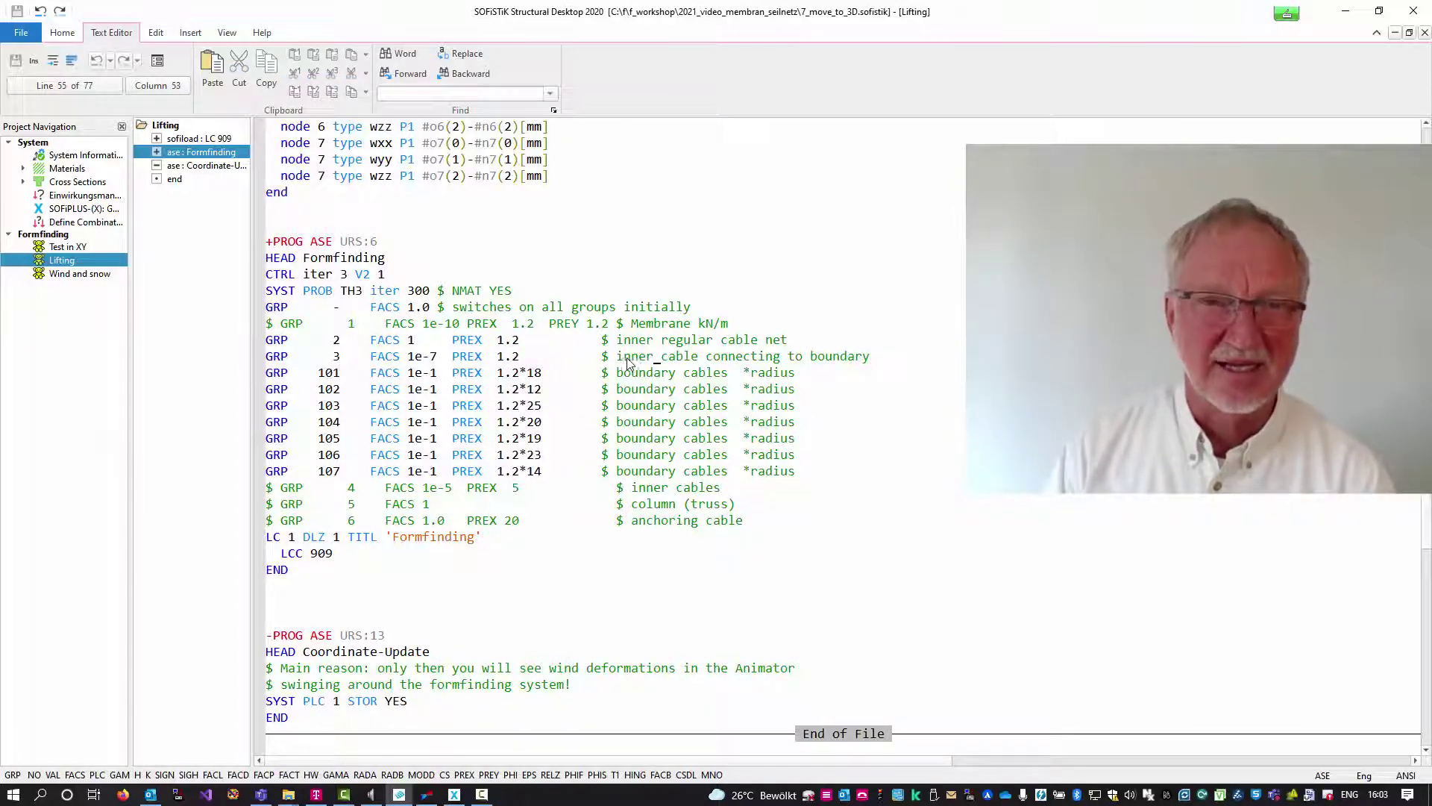
{"action": "left_click_drag", "start_coordinate": [618, 361], "coordinate": [912, 366]}
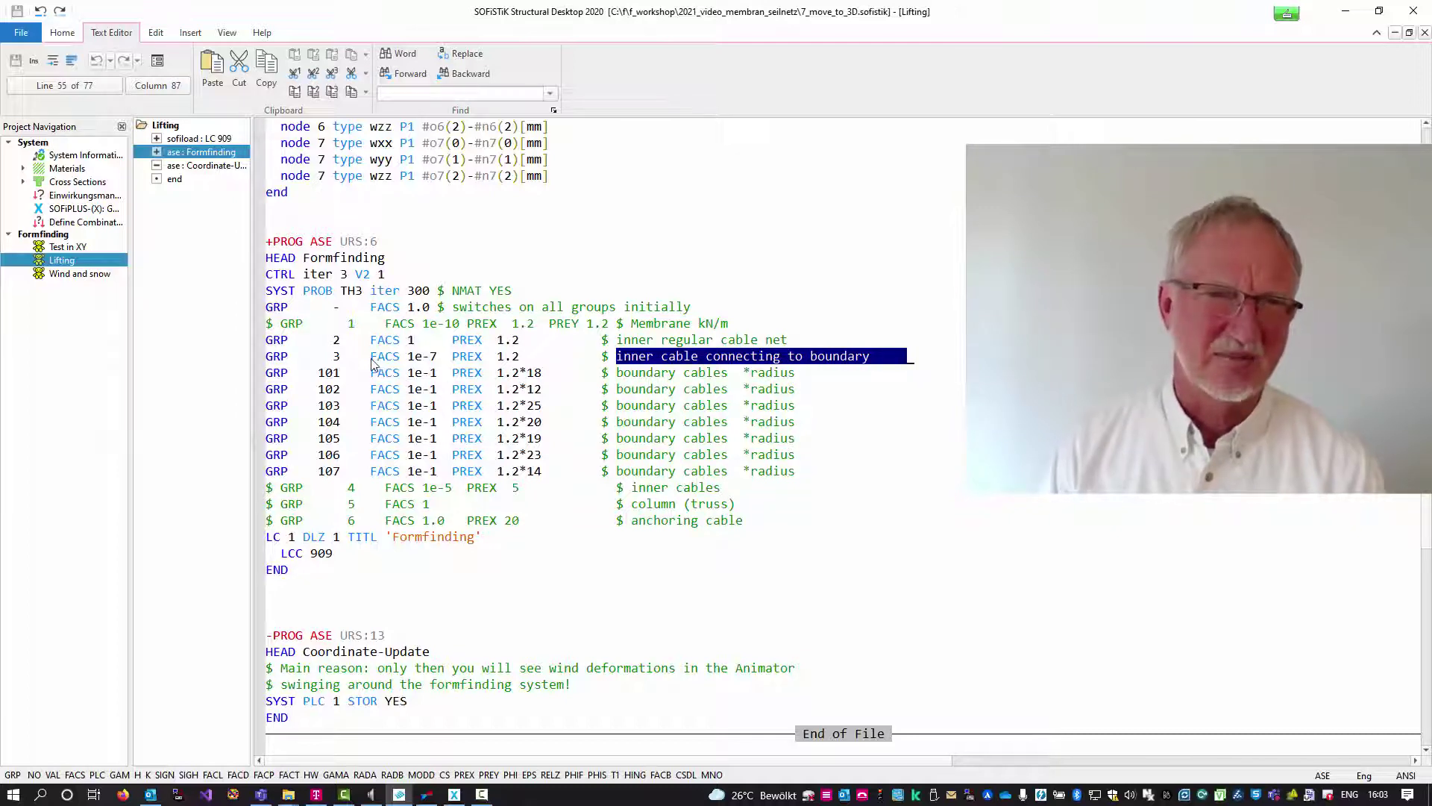
{"action": "left_click_drag", "start_coordinate": [371, 358], "coordinate": [448, 360]}
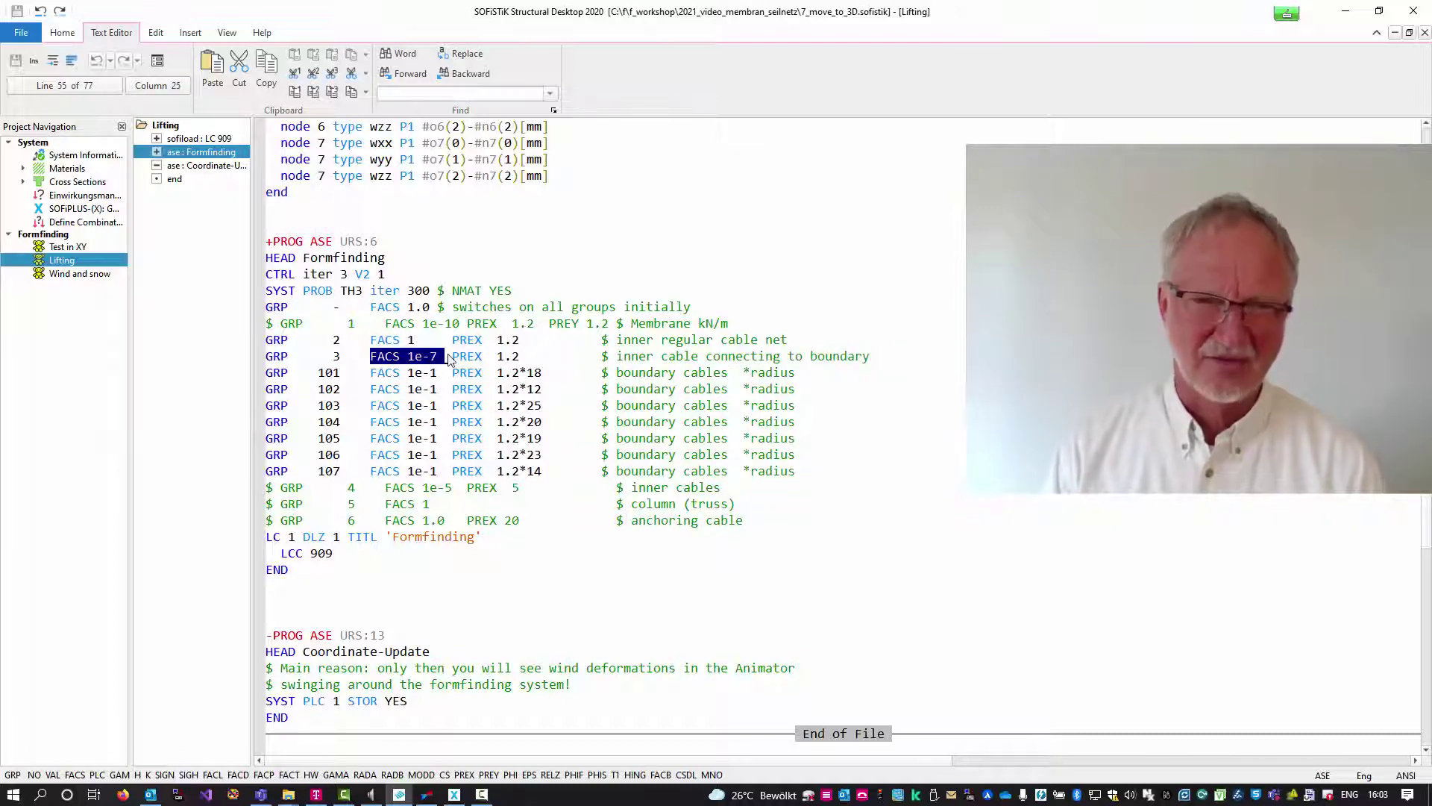
{"action": "left_click", "coordinate": [447, 360]}
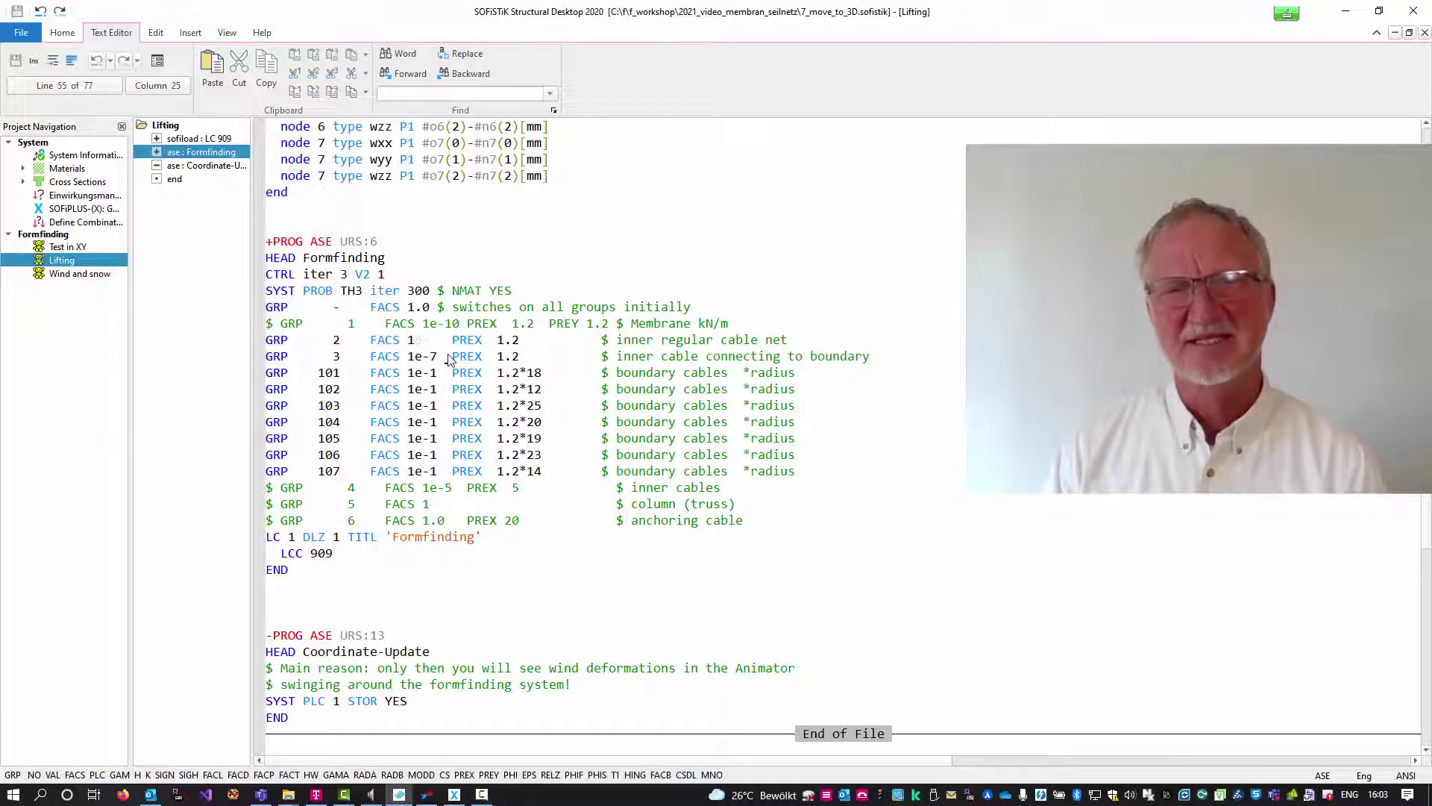
{"action": "left_click_drag", "start_coordinate": [452, 360], "coordinate": [524, 361]}
{"action": "left_click", "coordinate": [544, 361]}
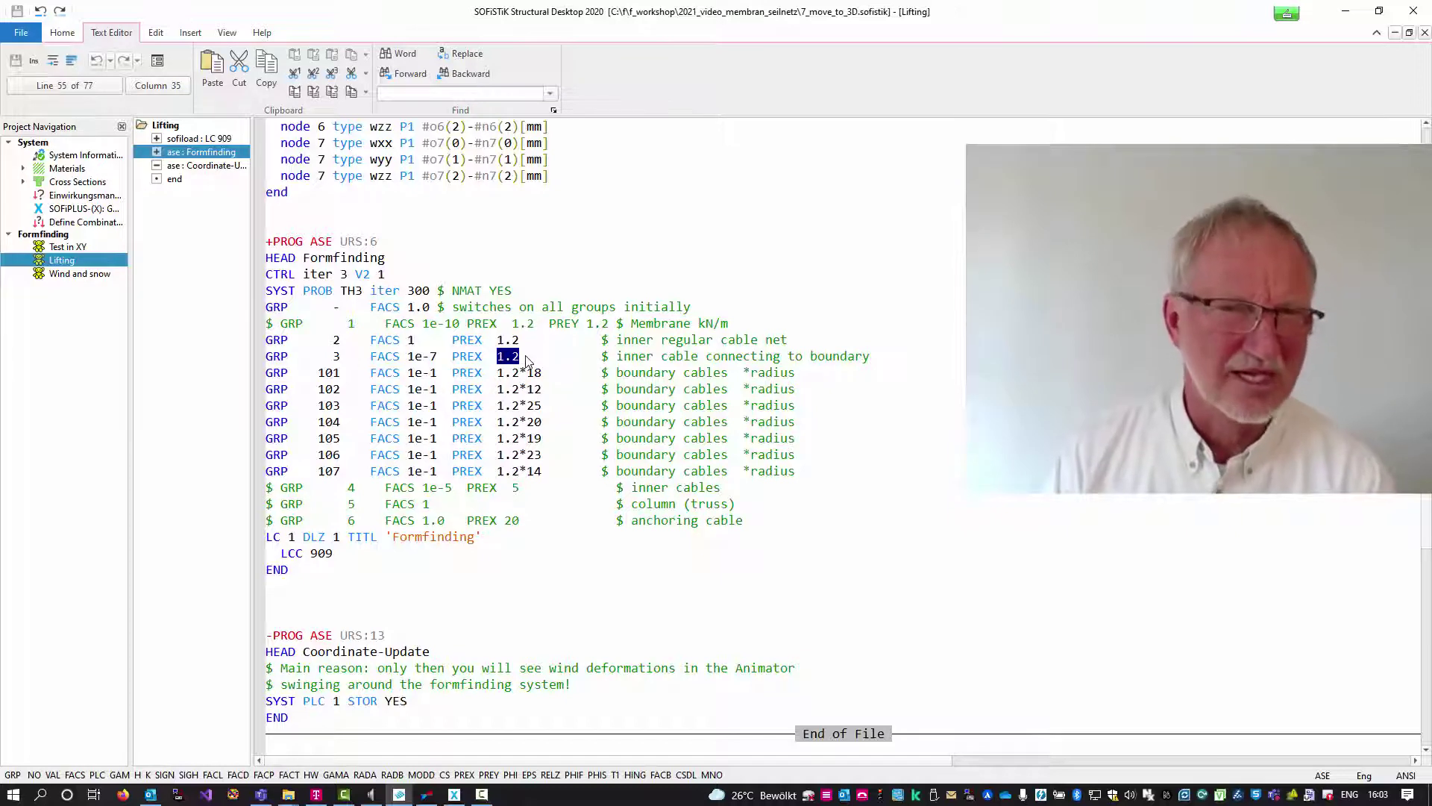
{"action": "left_click", "coordinate": [376, 361]}
{"action": "left_click_drag", "start_coordinate": [370, 361], "coordinate": [449, 358]}
Review the boundary cables: stiffness factor 1e-1 and radius factors 18 for group 101, 20 for group 104.
{"action": "left_click_drag", "start_coordinate": [631, 377], "coordinate": [880, 377]}
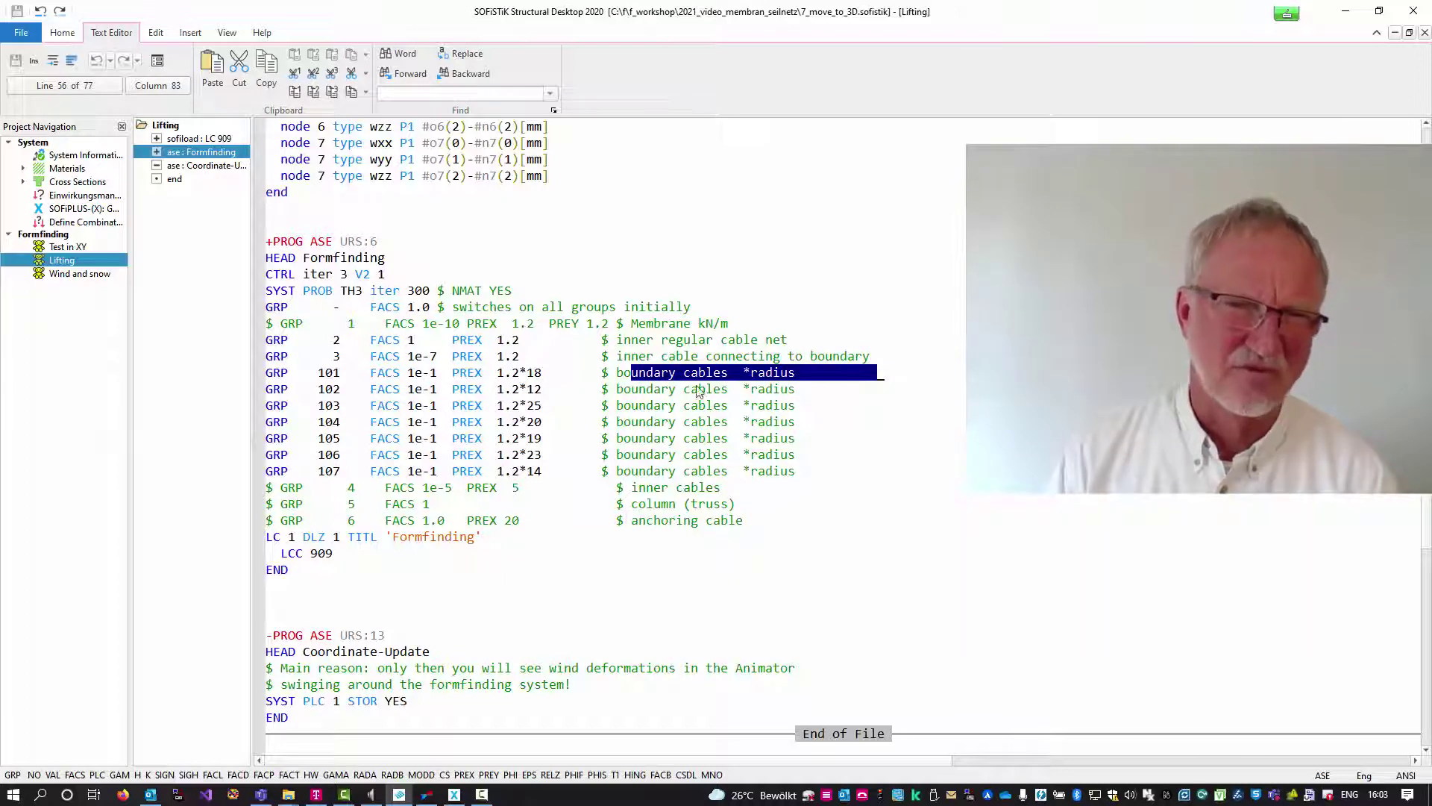
{"action": "left_click_drag", "start_coordinate": [392, 375], "coordinate": [440, 377]}
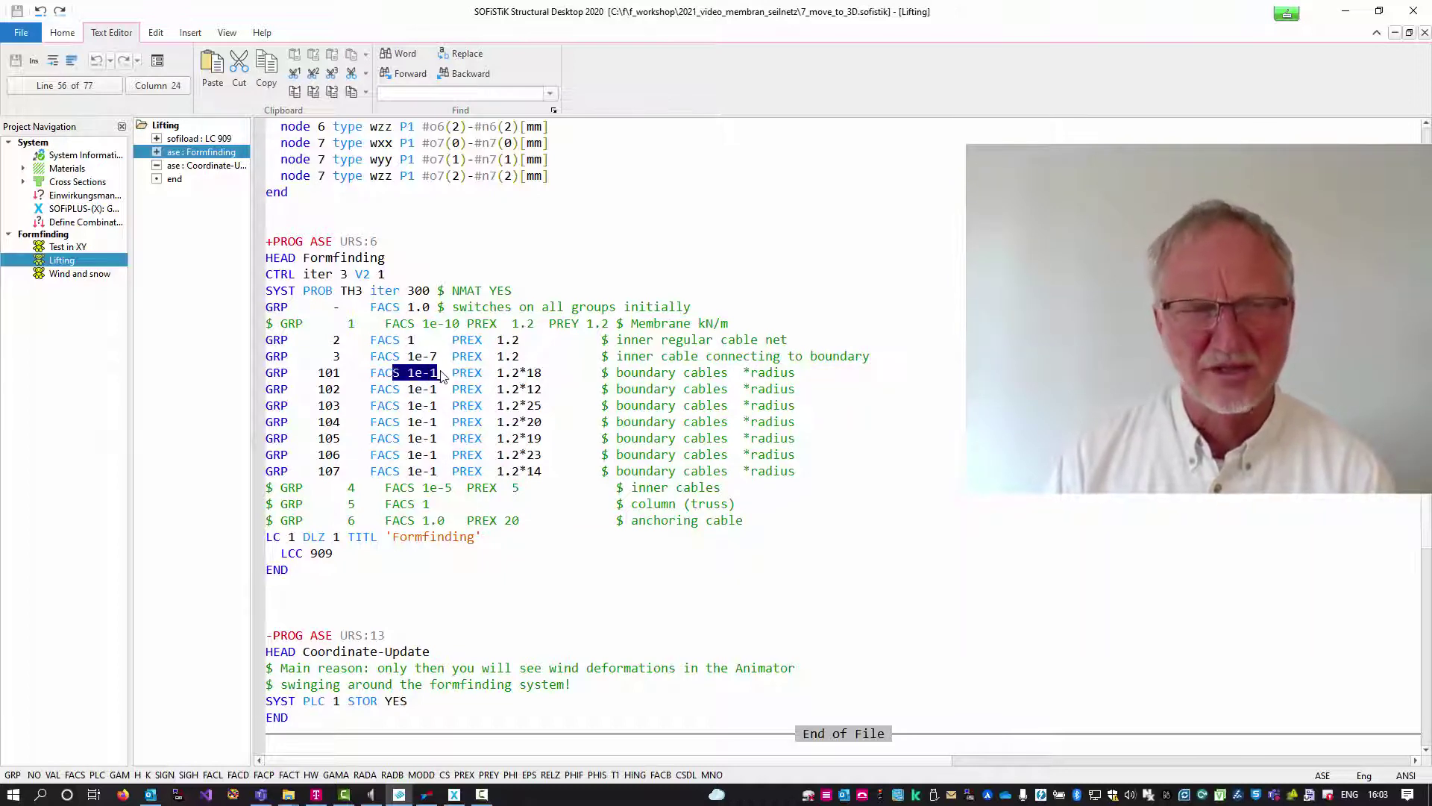
{"action": "double_click", "coordinate": [534, 373]}
{"action": "double_click", "coordinate": [534, 421]}
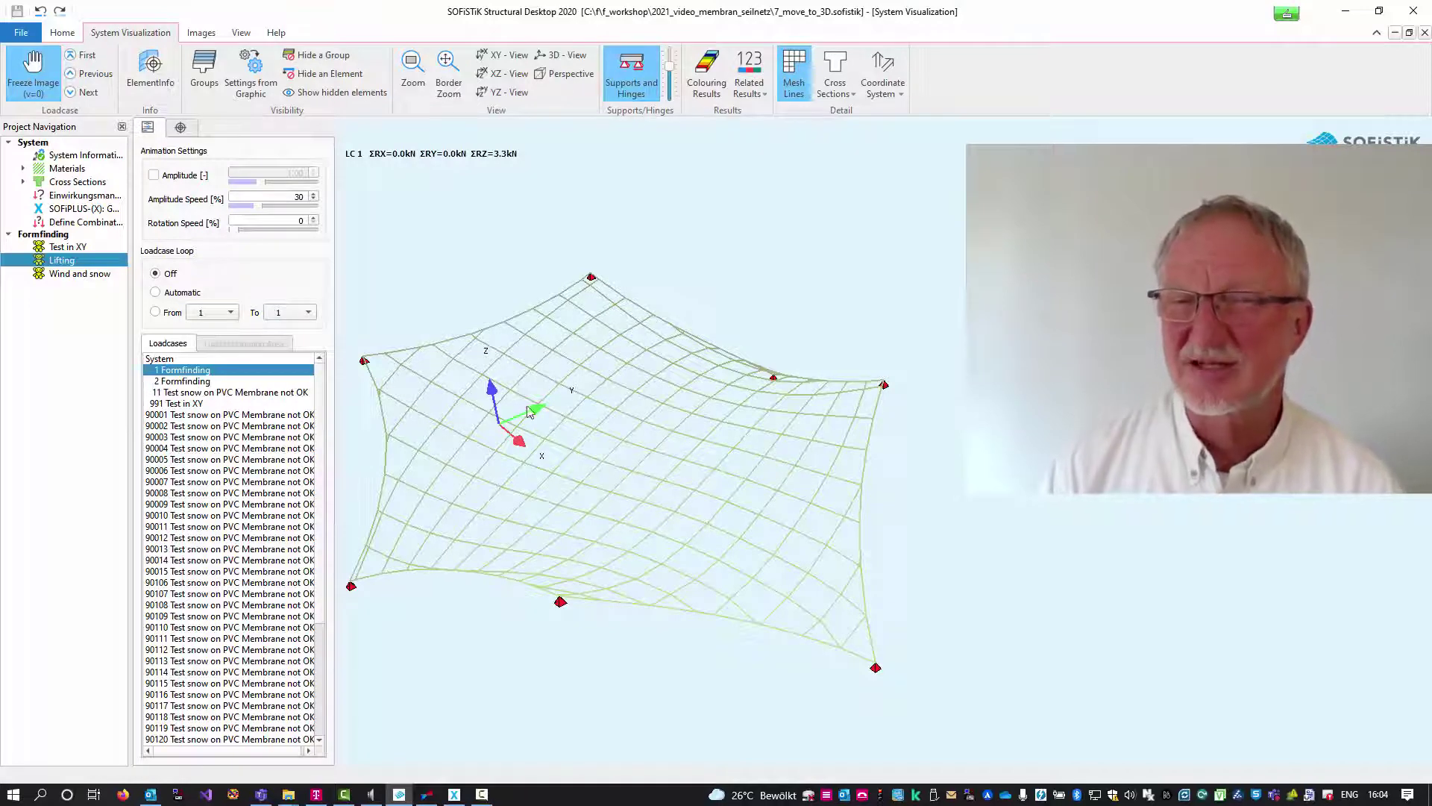
Orbit, zoom and tilt the lifted net to inspect its boundary cables and individual cable elements.
{"action": "left_click_drag", "start_coordinate": [514, 529], "coordinate": [612, 611]}
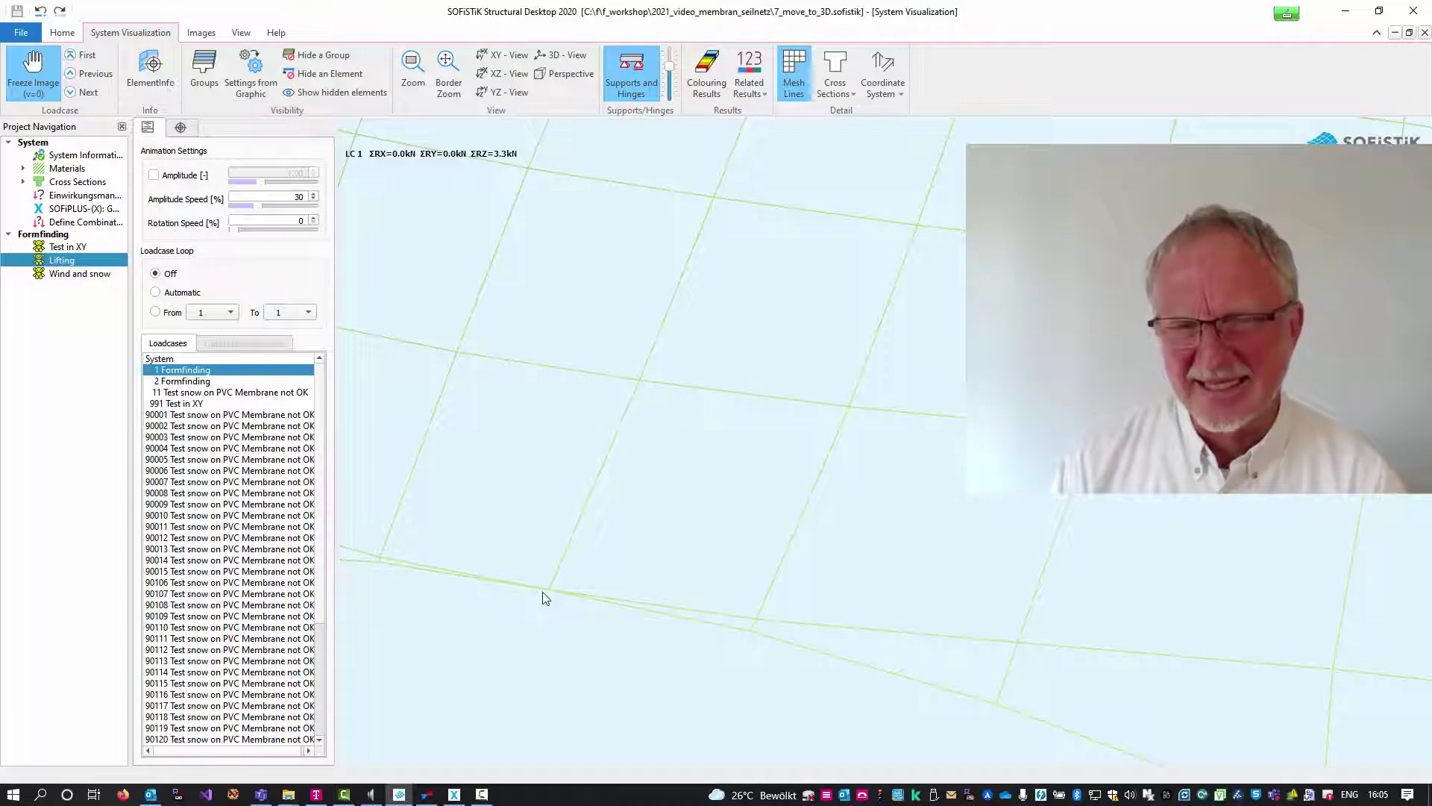
{"action": "scroll", "coordinate": [549, 599], "scroll_direction": "up", "scroll_amount": 2}
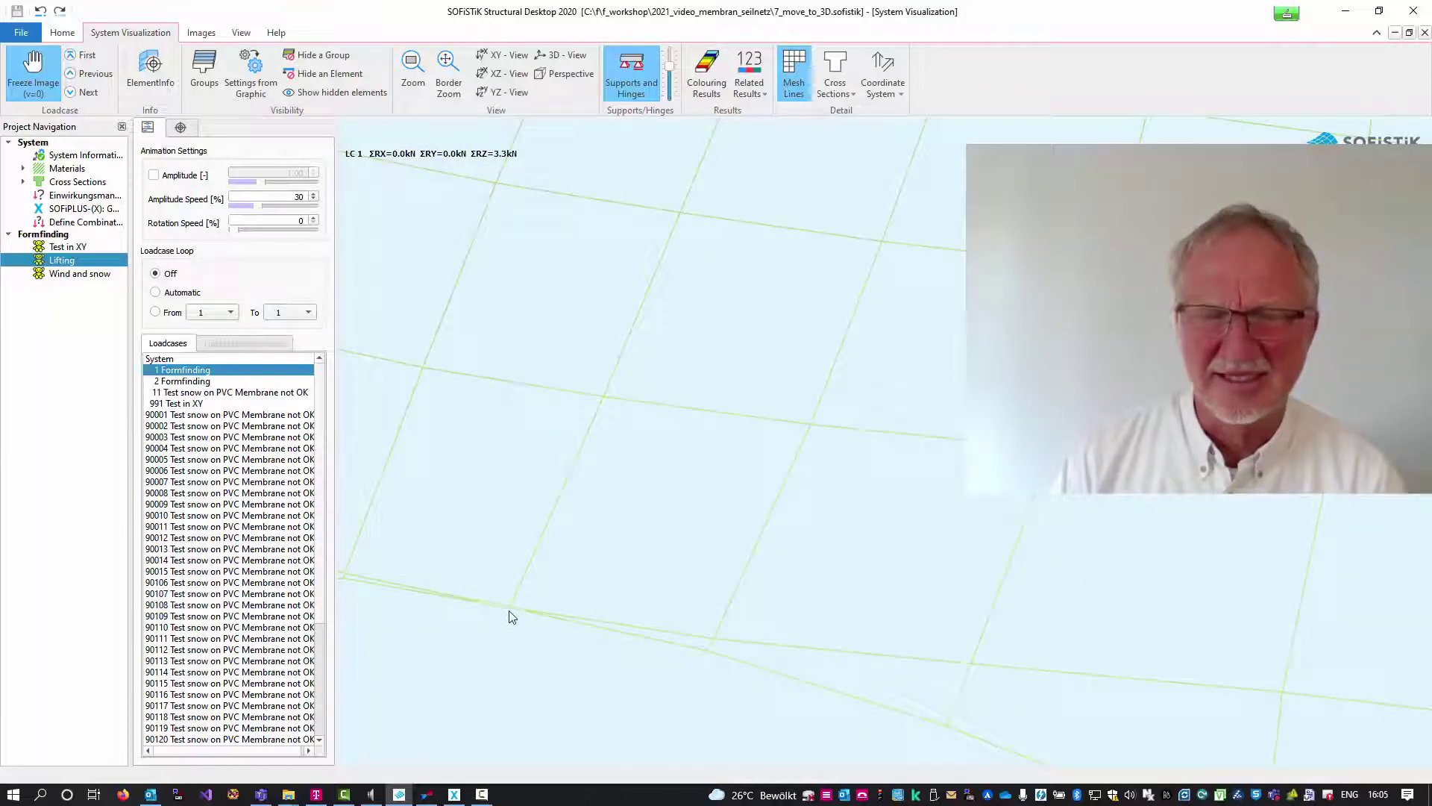
{"action": "scroll", "coordinate": [514, 604], "scroll_direction": "down", "scroll_amount": 3}
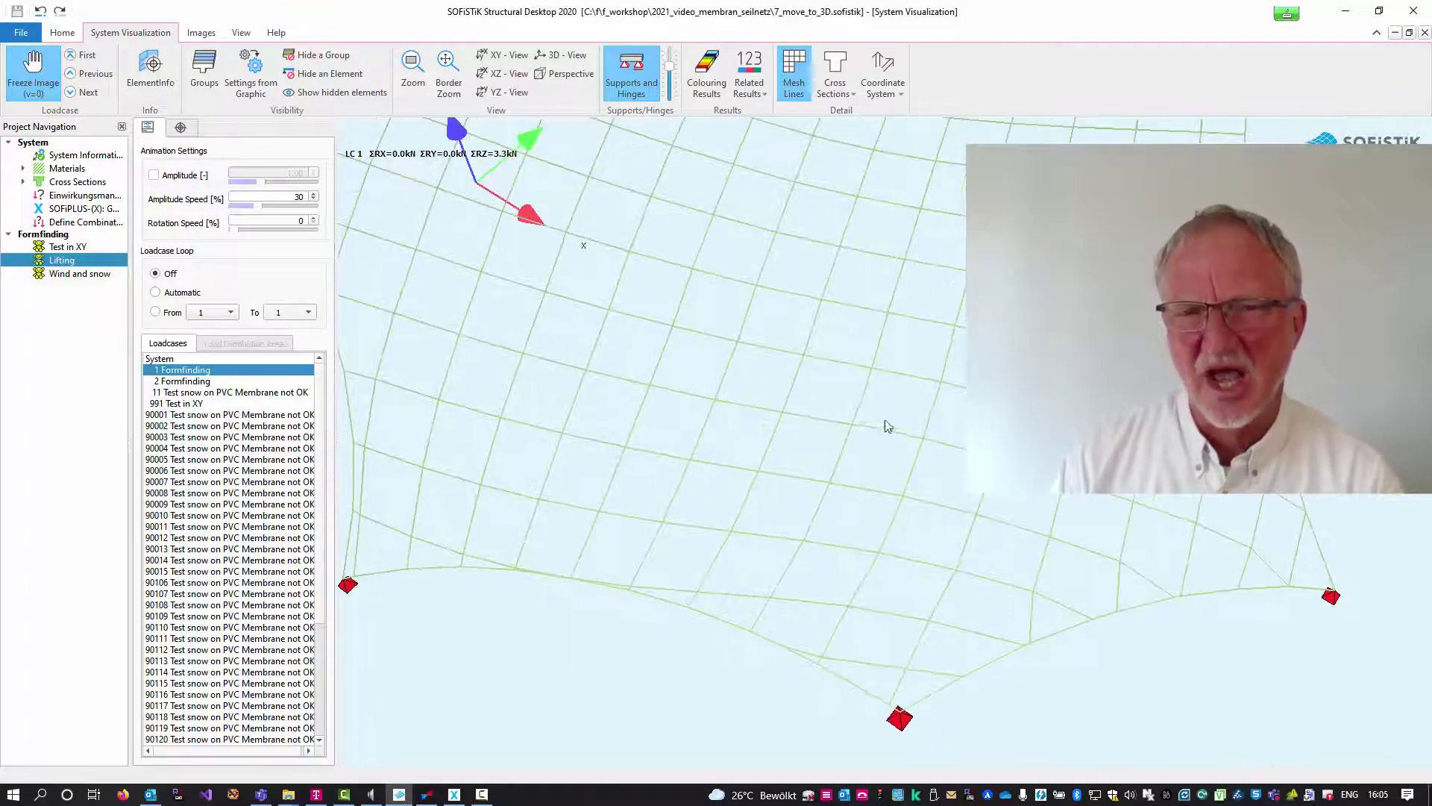
{"action": "left_click_drag", "start_coordinate": [887, 427], "coordinate": [720, 374]}
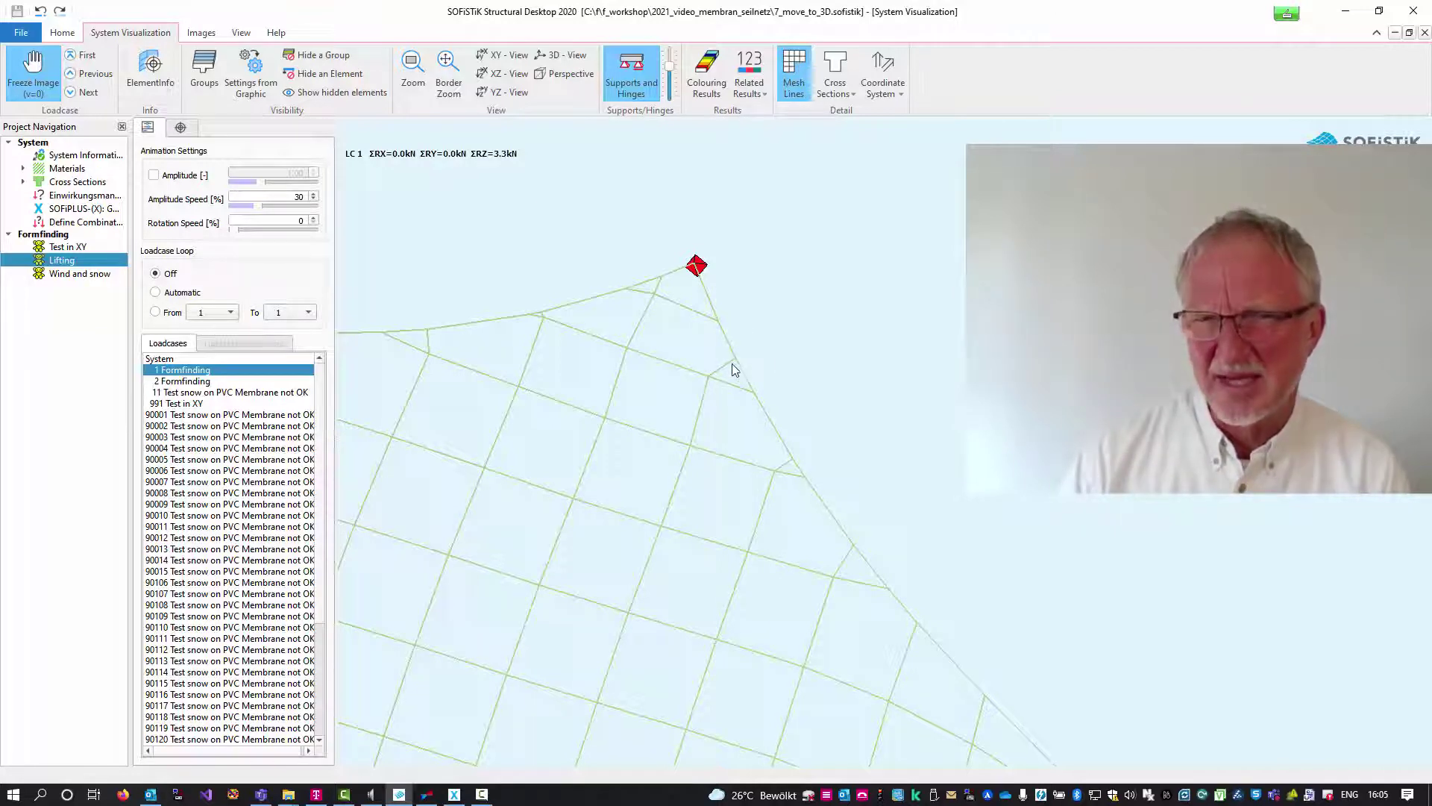
{"action": "key", "text": "i"}
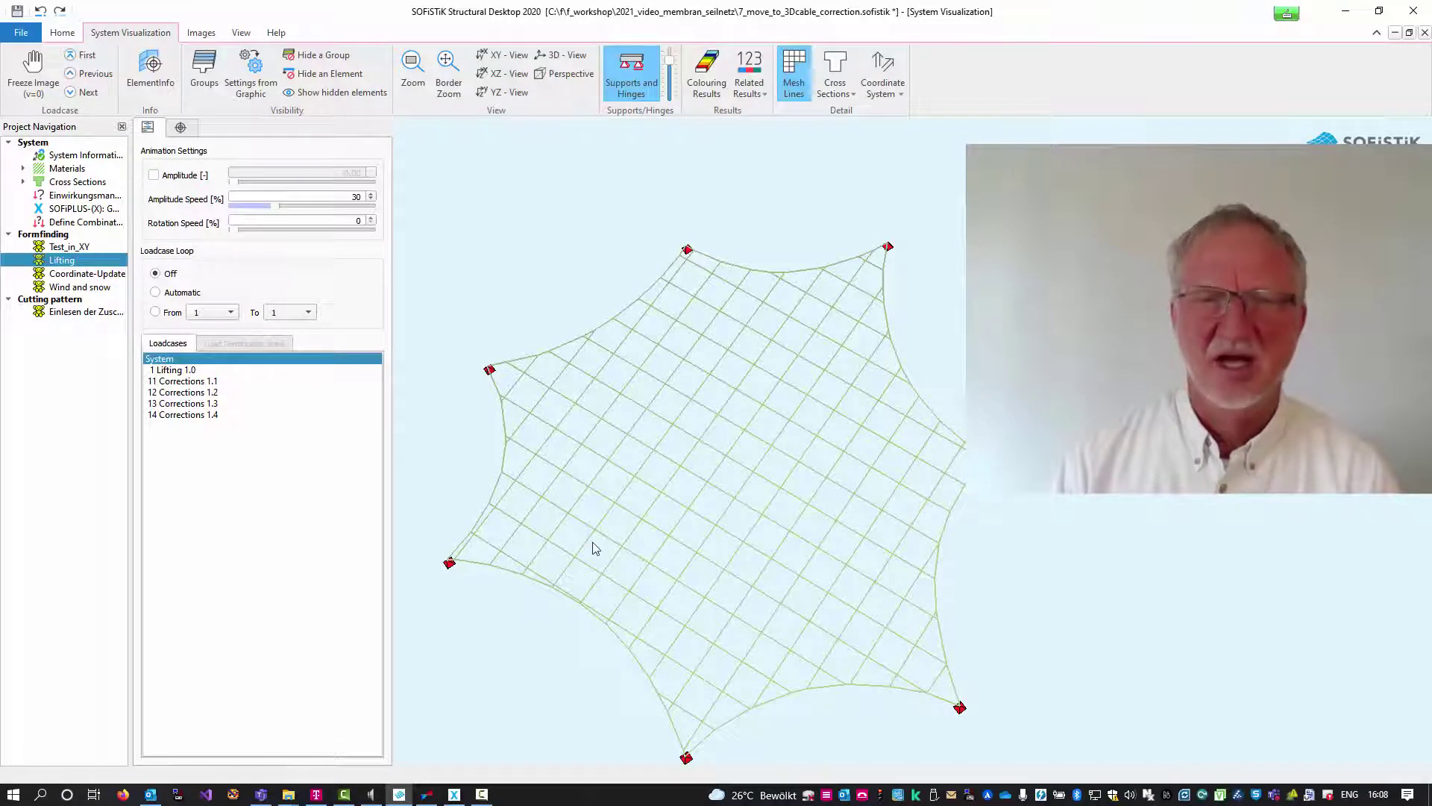
Open the Lifting input at Corrections 1.1 and highlight the sofiload header, grp 101 and -#short(2) term.
{"action": "double_click", "coordinate": [70, 264]}
{"action": "left_click", "coordinate": [362, 309]}
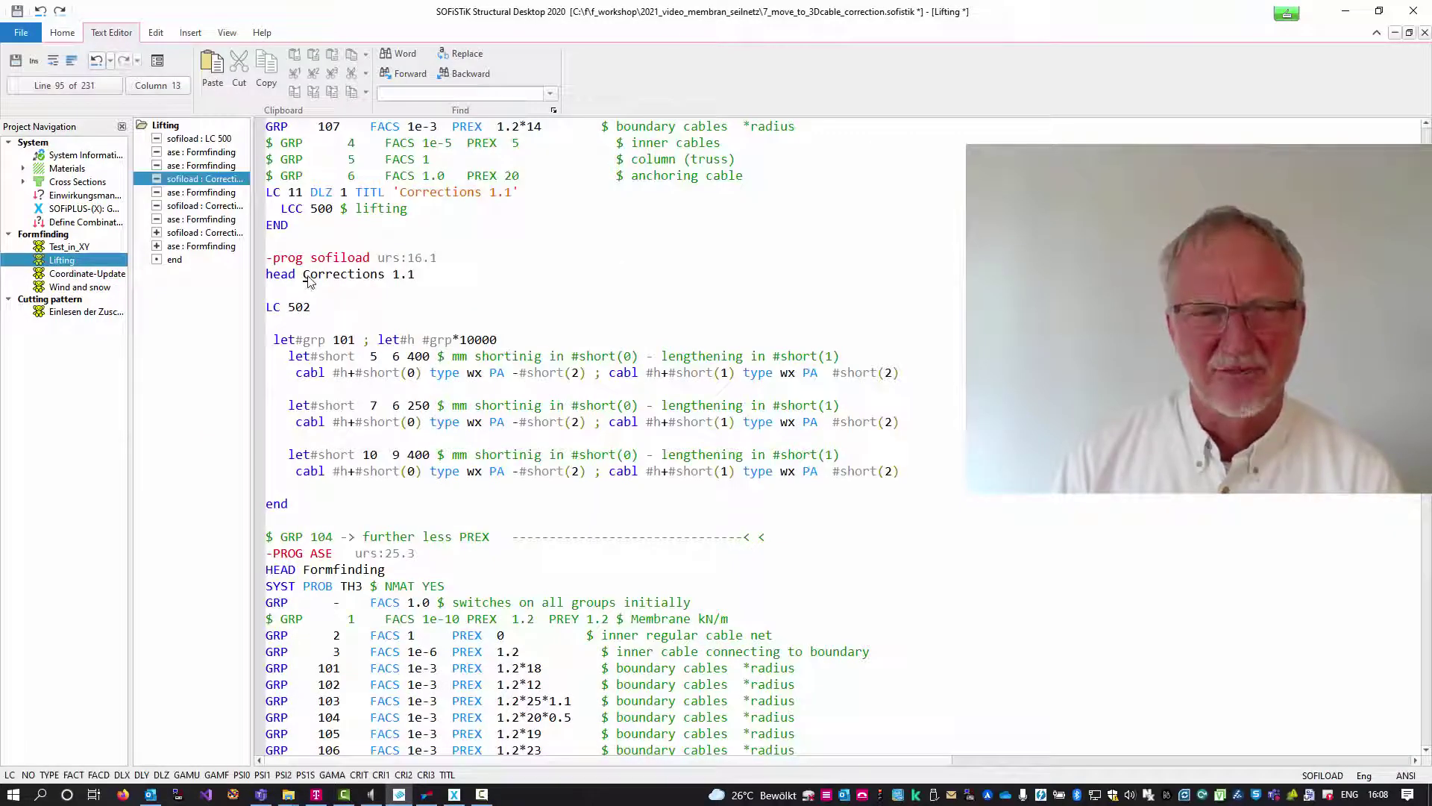
{"action": "left_click_drag", "start_coordinate": [304, 274], "coordinate": [449, 261]}
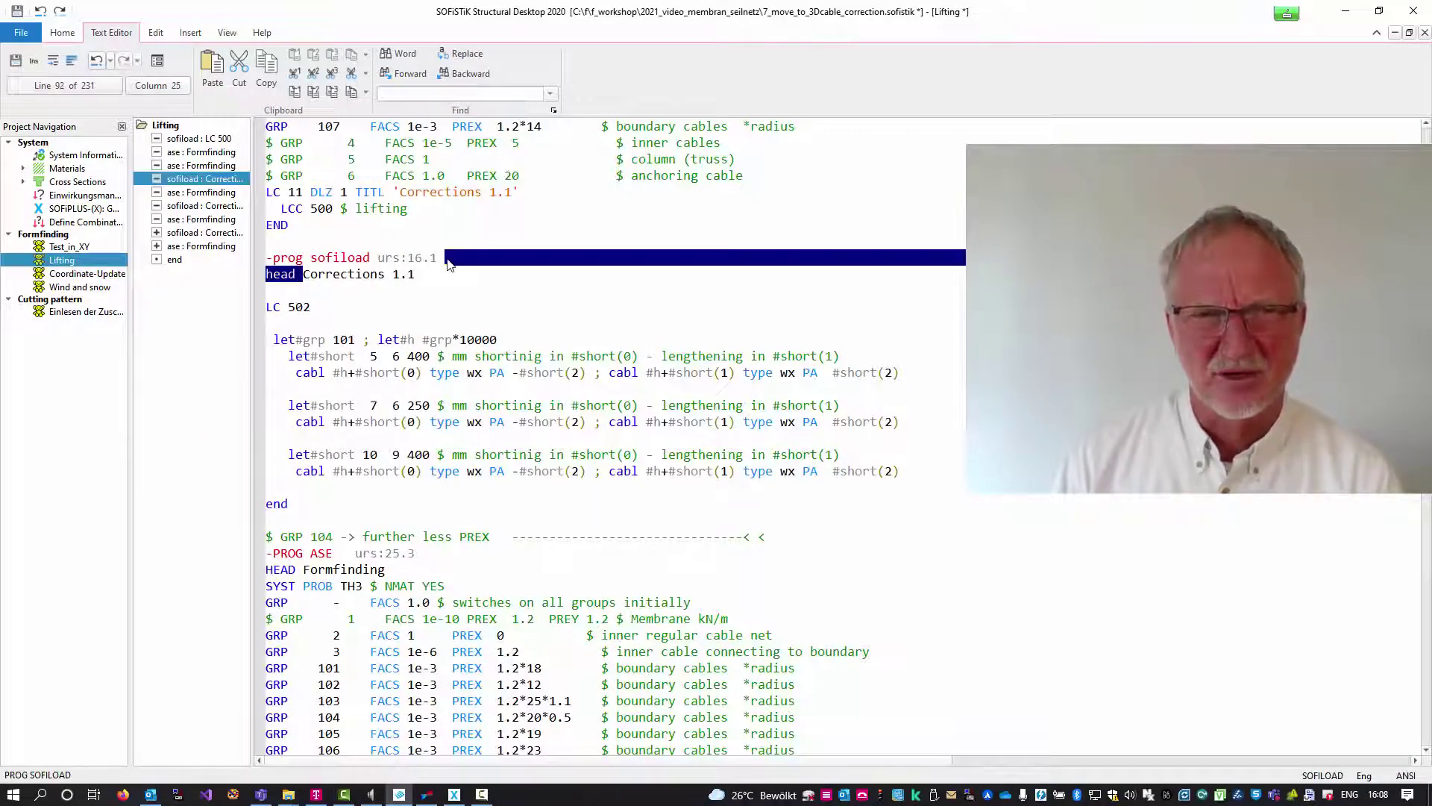
{"action": "double_click", "coordinate": [339, 257]}
{"action": "left_click", "coordinate": [353, 290]}
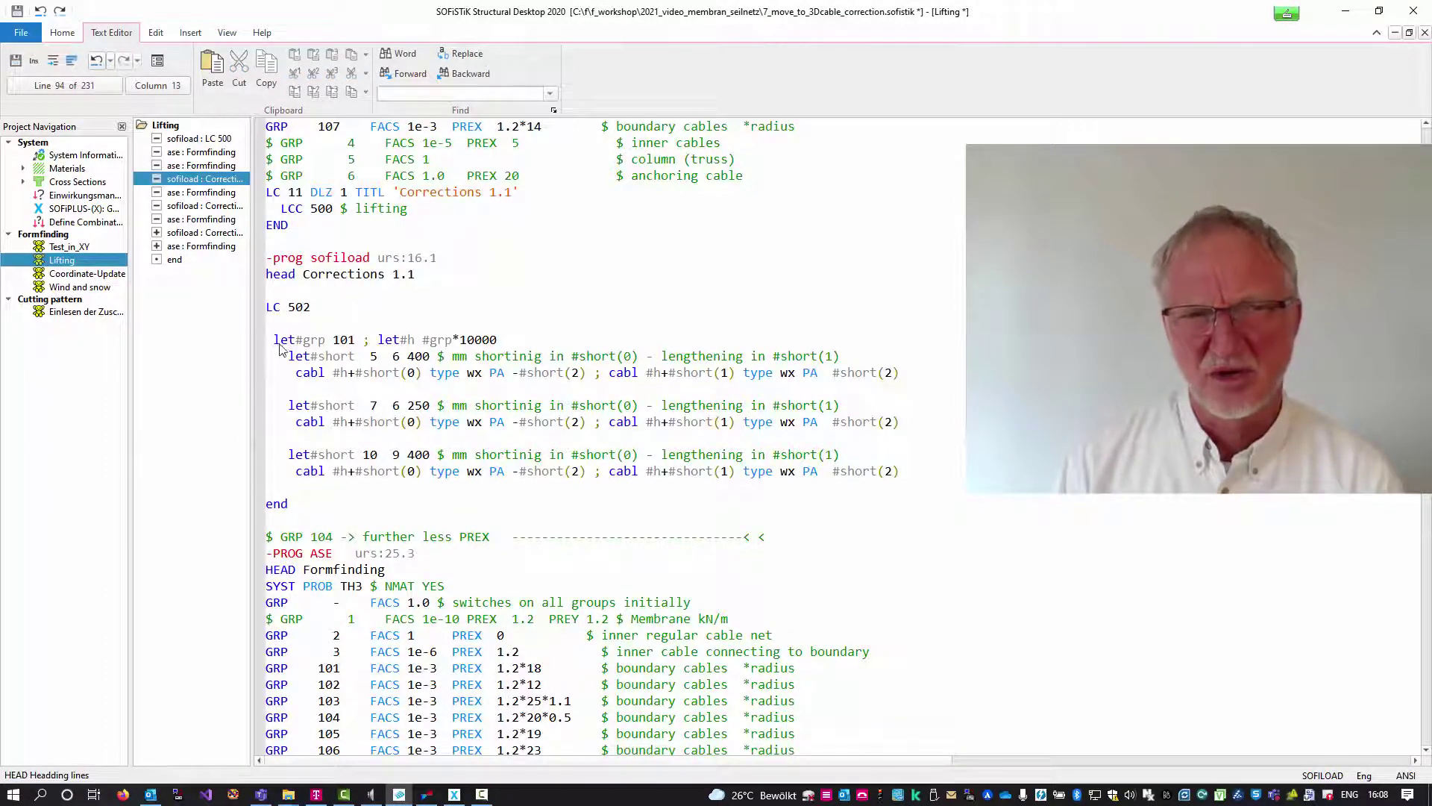
{"action": "left_click_drag", "start_coordinate": [303, 345], "coordinate": [363, 347]}
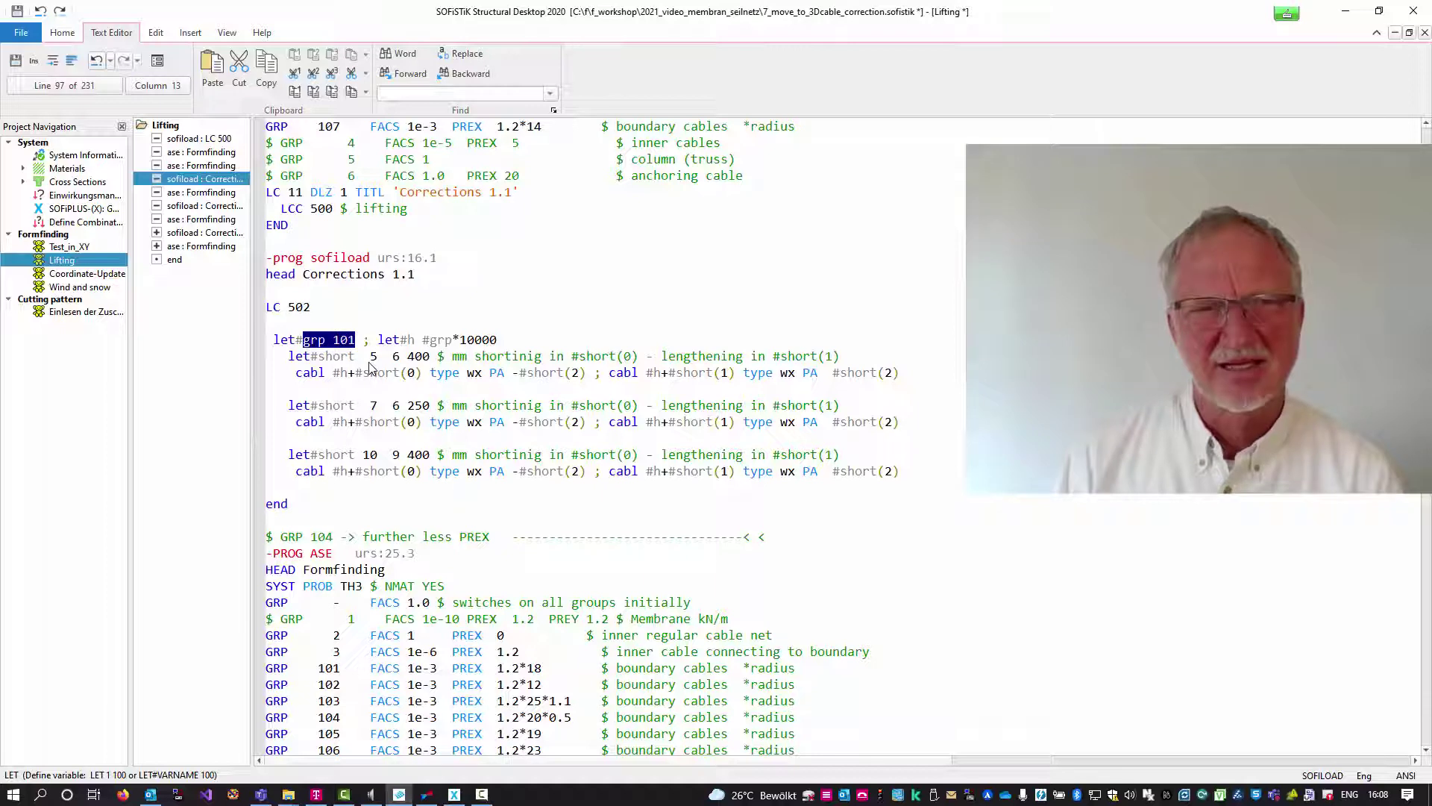
{"action": "left_click_drag", "start_coordinate": [520, 373], "coordinate": [588, 373]}
{"action": "left_click", "coordinate": [412, 360]}
Point out the 400 mm length change, cable 5 shortened and cable 6 lengthened by #short(2).
{"action": "double_click", "coordinate": [420, 360]}
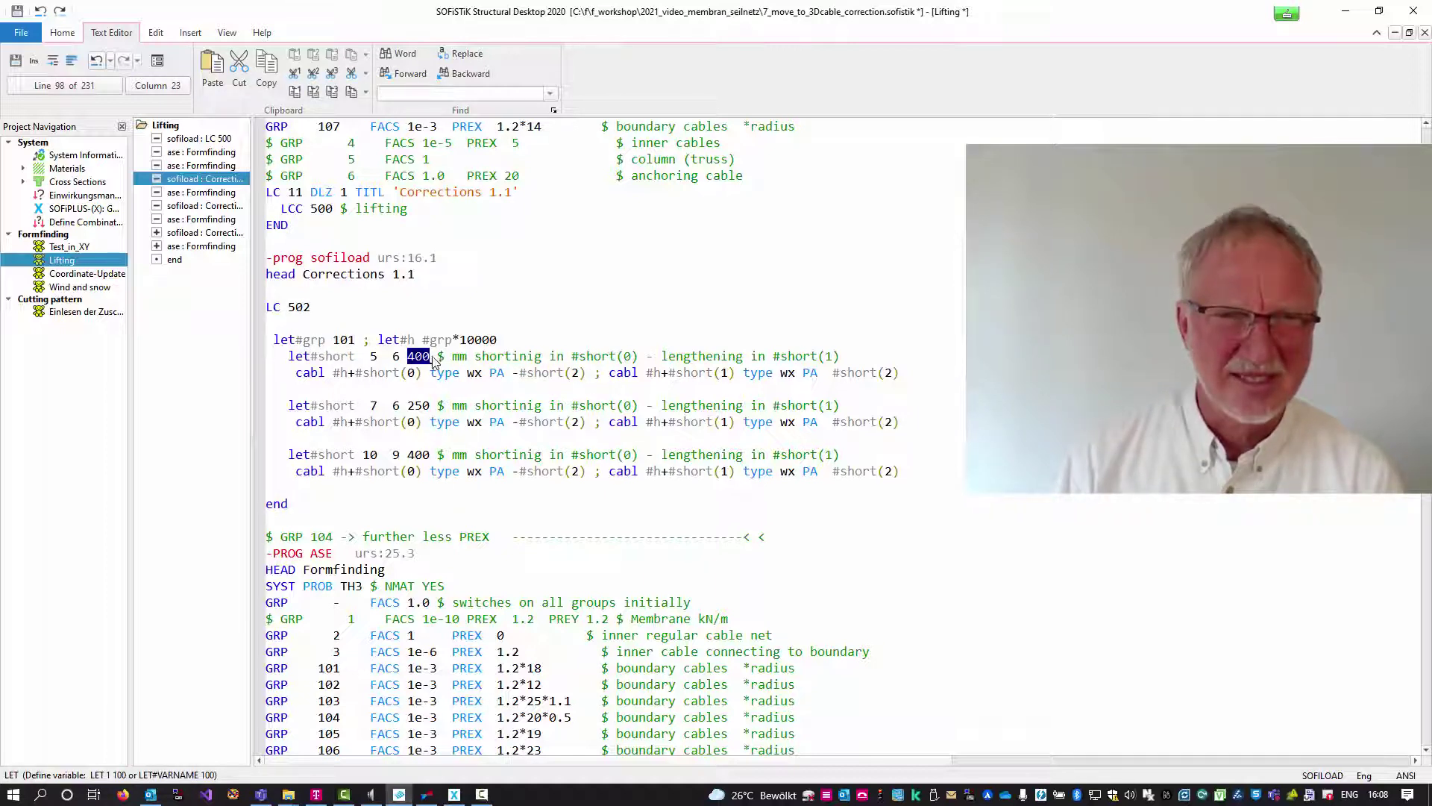
{"action": "left_click", "coordinate": [558, 377]}
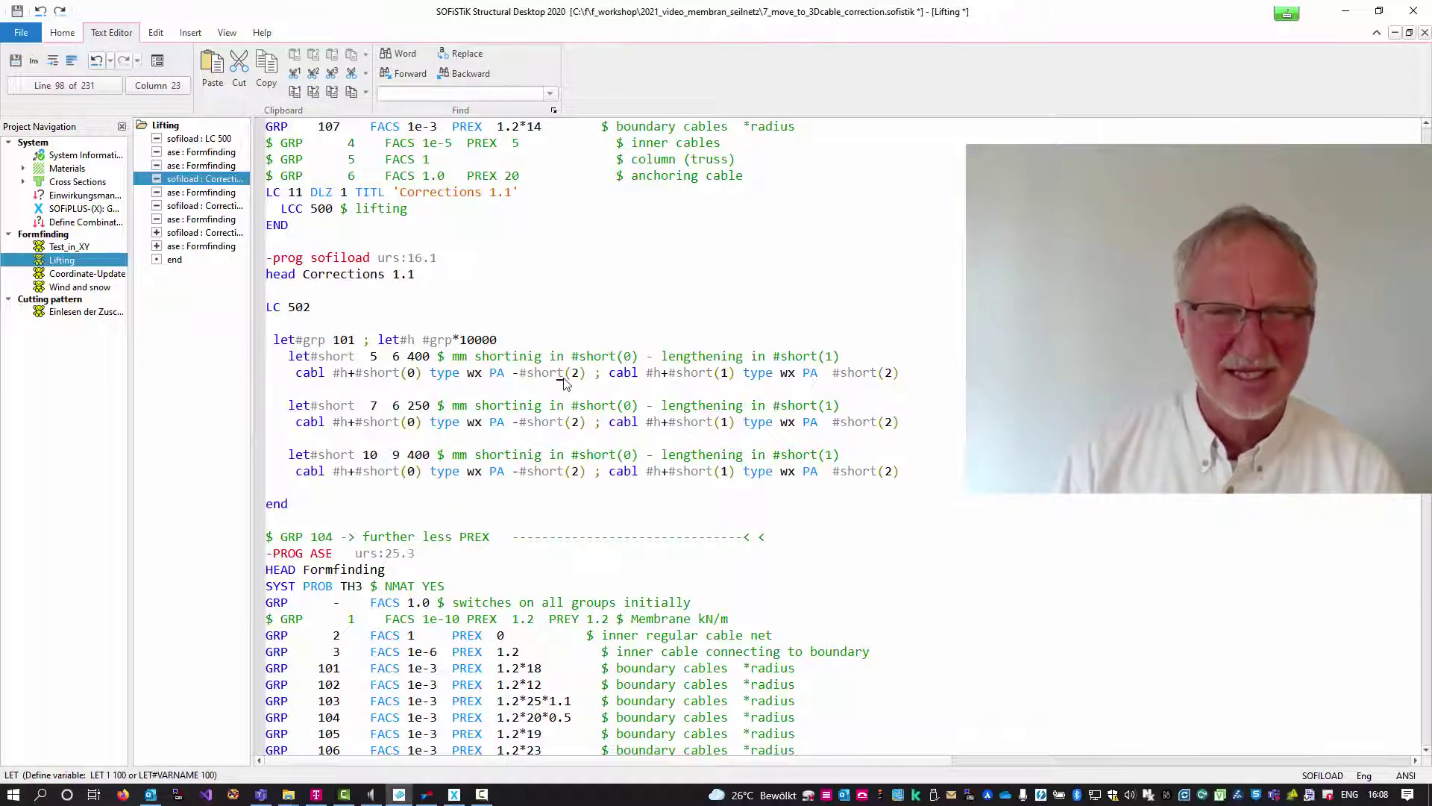
{"action": "double_click", "coordinate": [373, 359]}
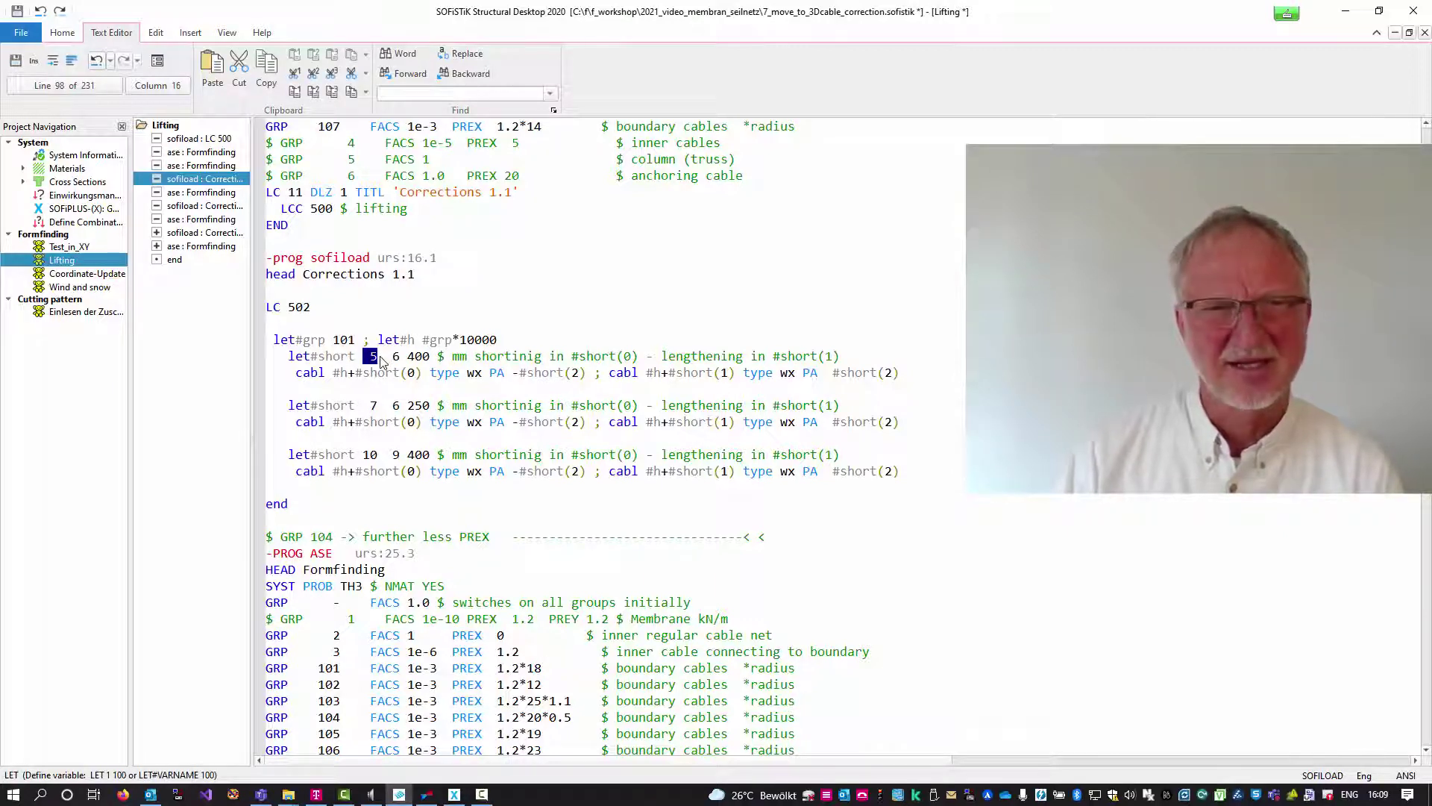
{"action": "left_click_drag", "start_coordinate": [363, 373], "coordinate": [429, 378]}
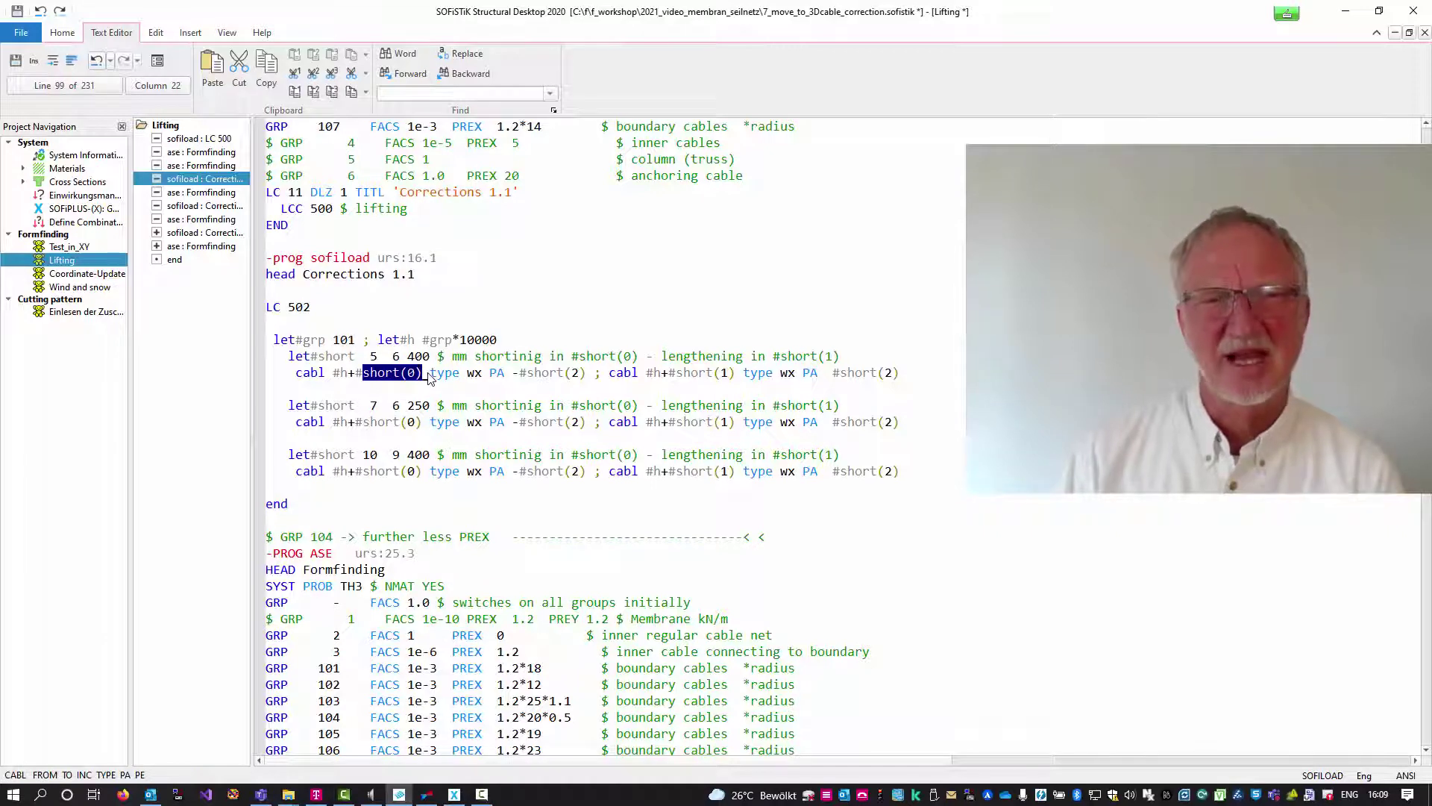
{"action": "left_click_drag", "start_coordinate": [303, 341], "coordinate": [384, 361]}
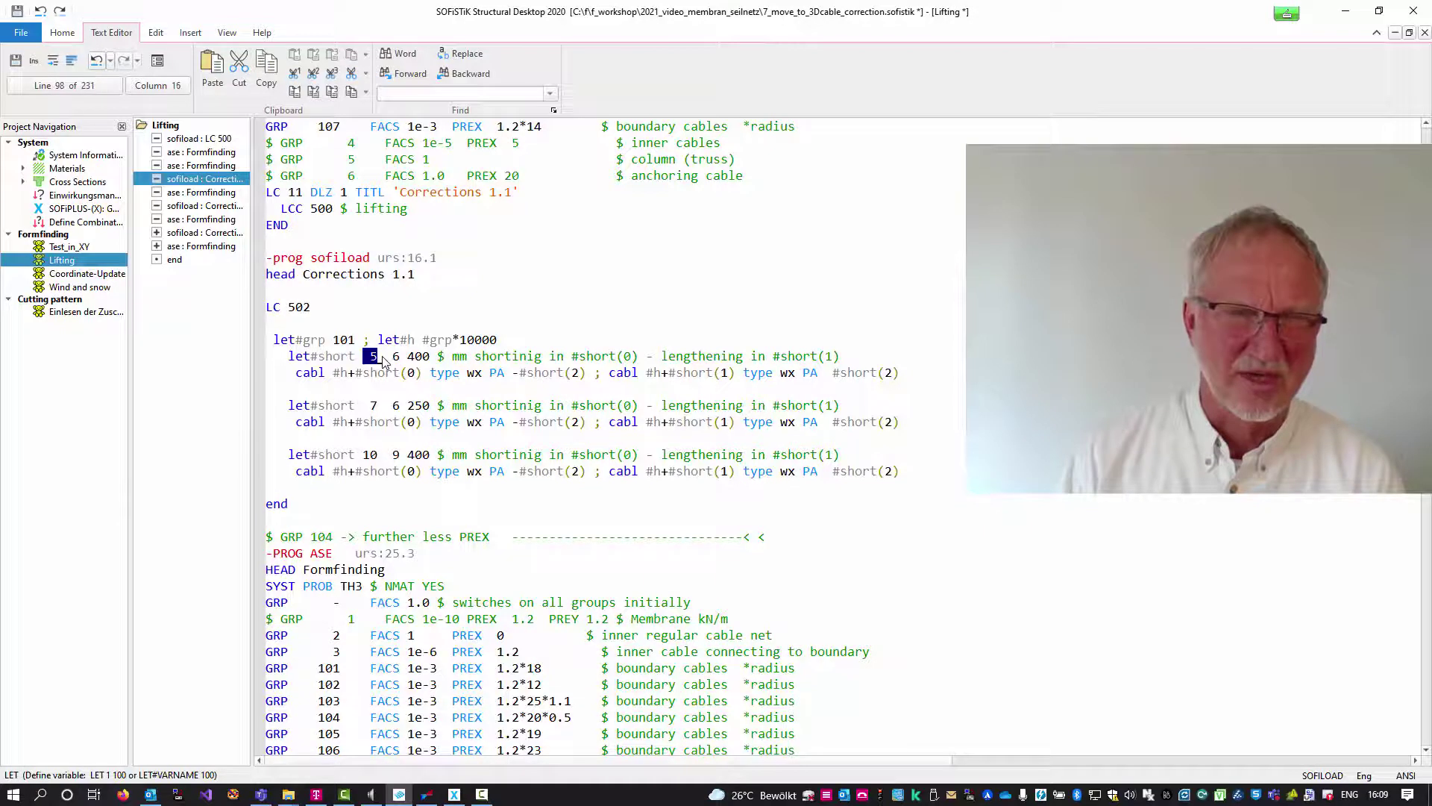
{"action": "left_click_drag", "start_coordinate": [520, 375], "coordinate": [590, 377]}
{"action": "left_click", "coordinate": [433, 358]}
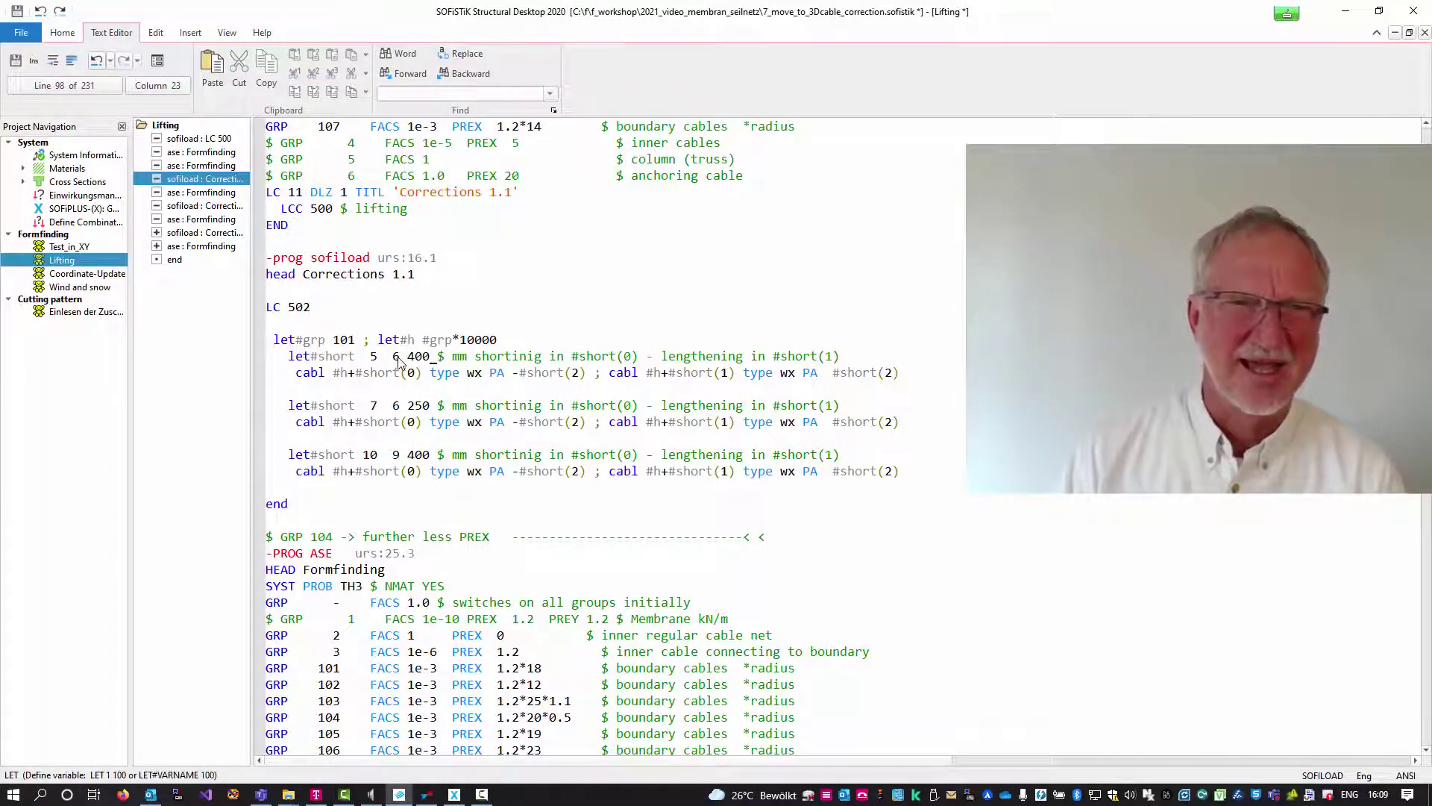
{"action": "left_click_drag", "start_coordinate": [389, 361], "coordinate": [404, 361]}
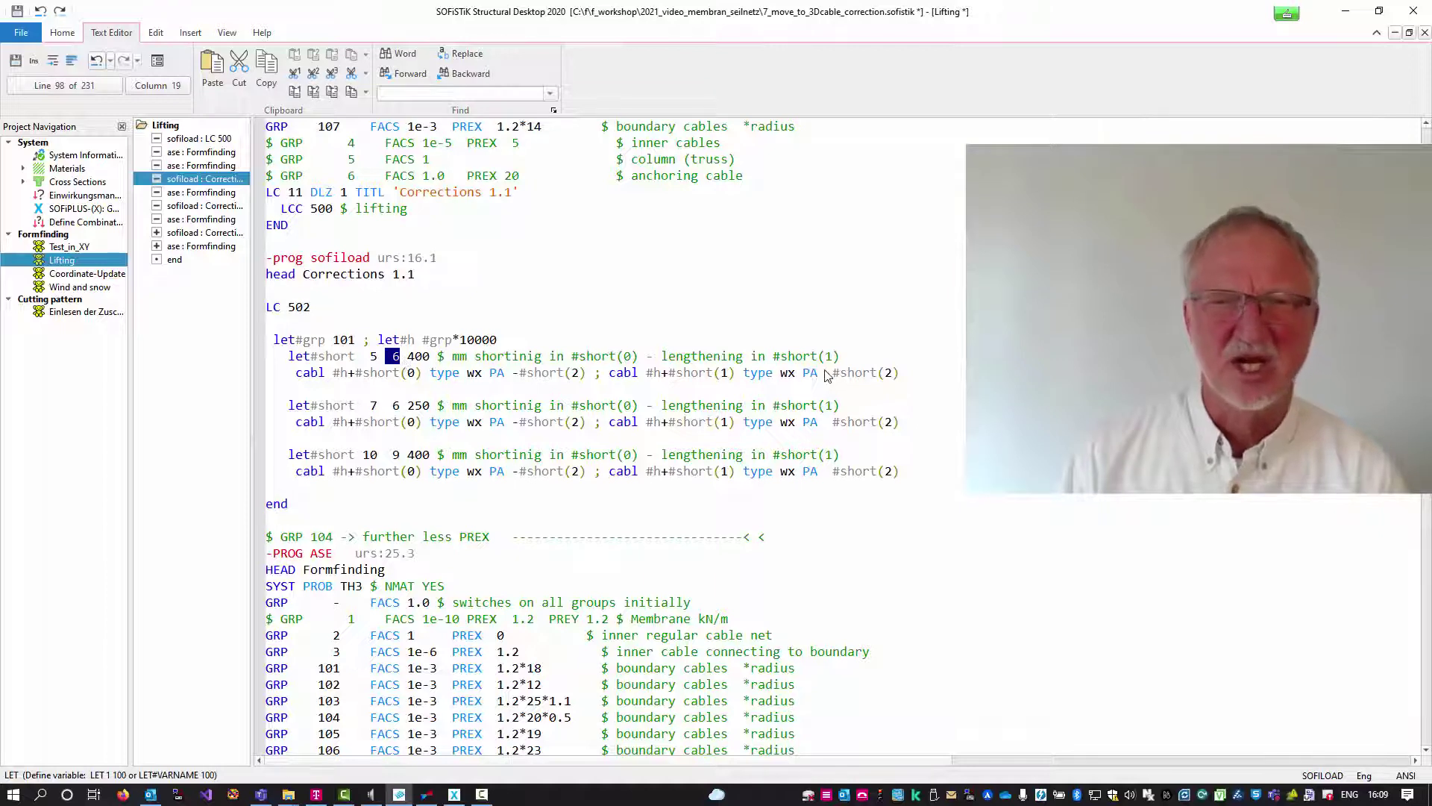
{"action": "left_click_drag", "start_coordinate": [830, 377], "coordinate": [916, 378]}
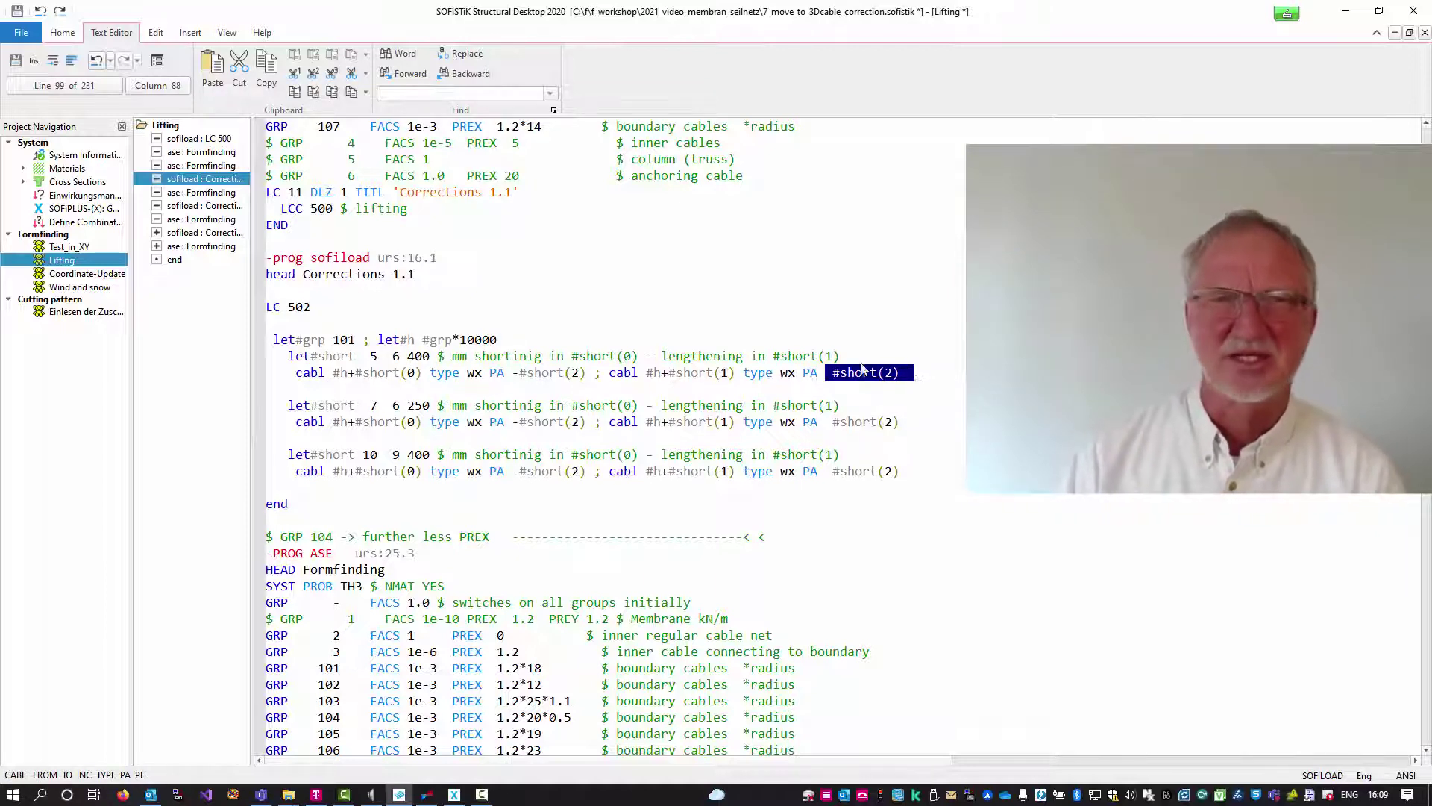
Return to the System Visualization of the net and pan it back into full view.
{"action": "left_click", "coordinate": [75, 61]}
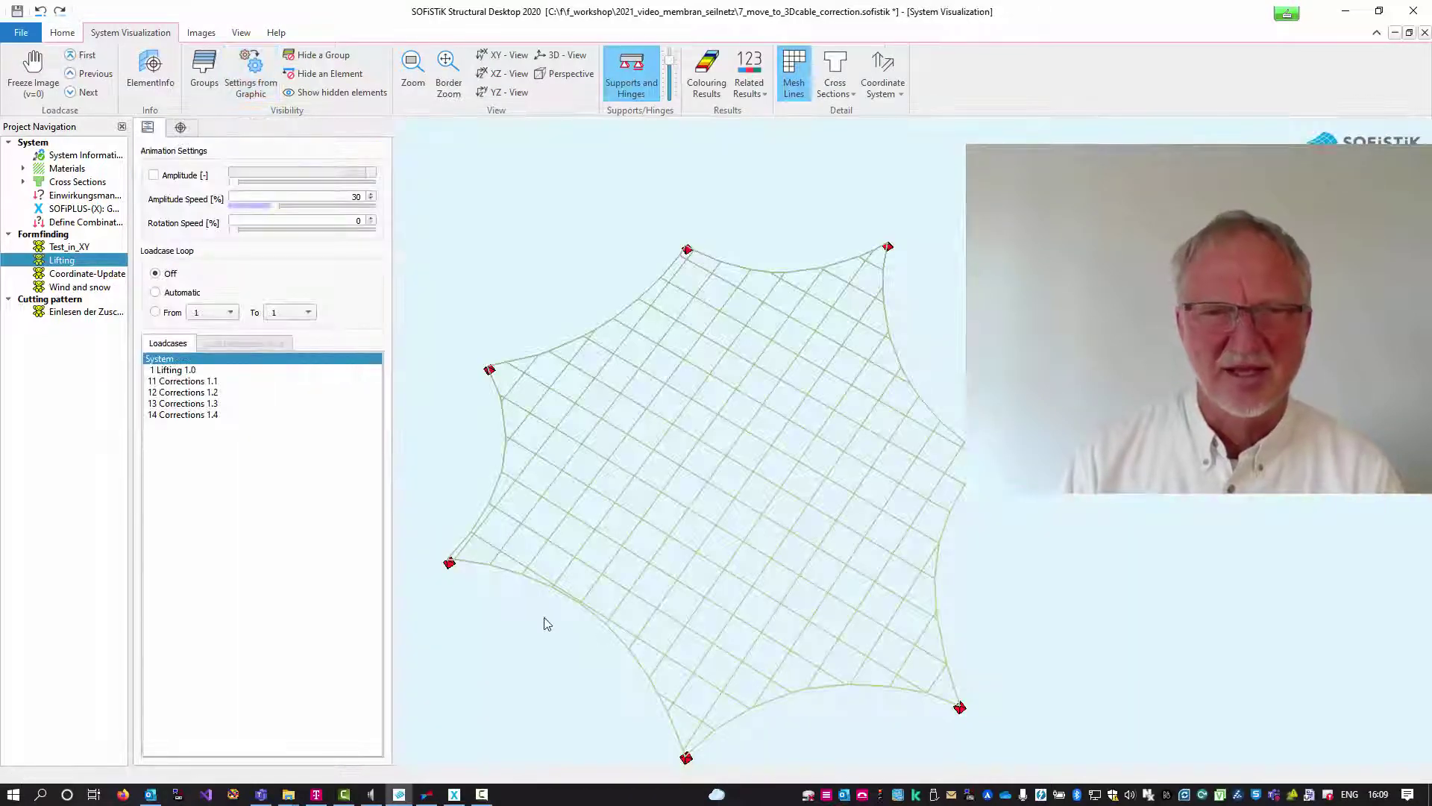
{"action": "scroll", "coordinate": [883, 345], "scroll_direction": "up", "scroll_amount": 4}
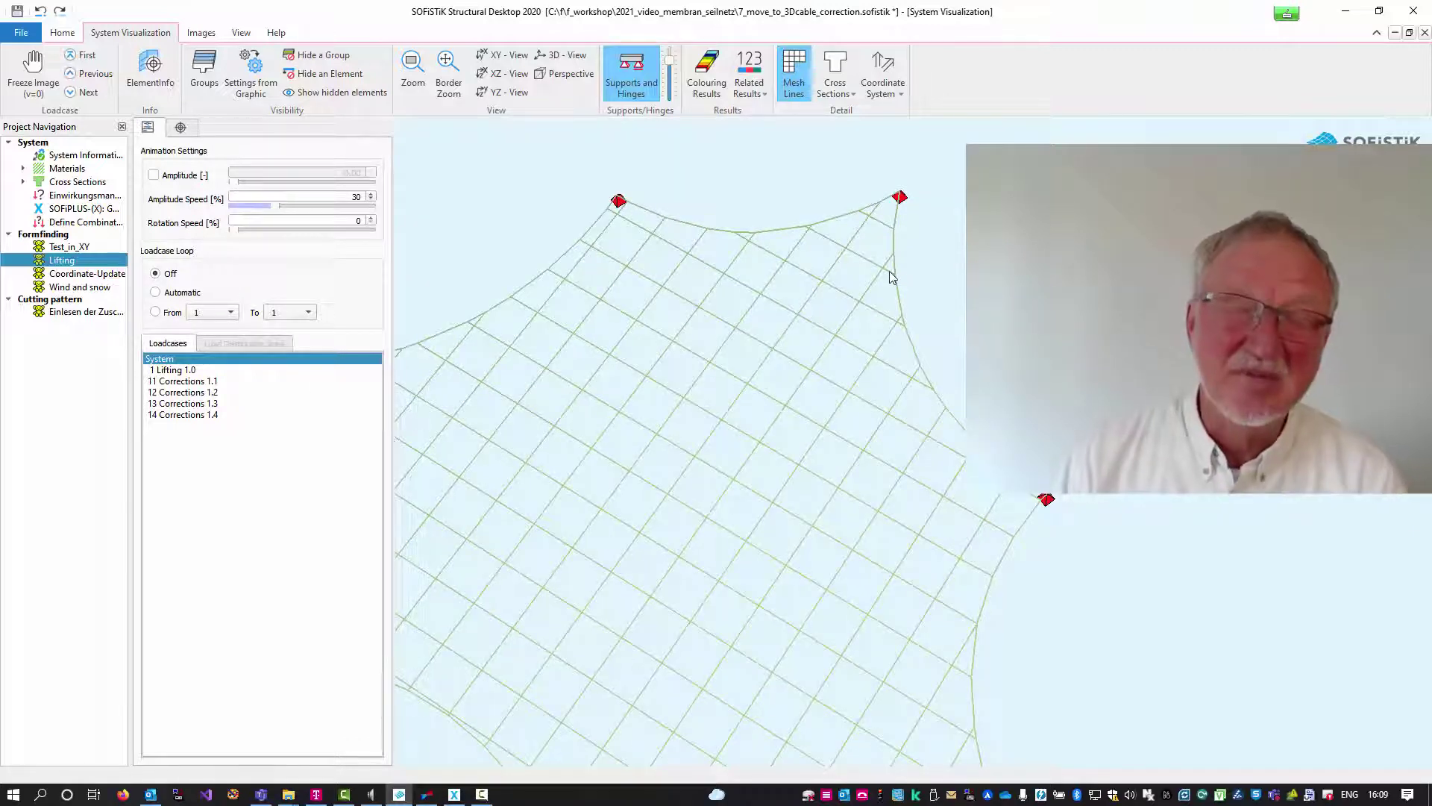
{"action": "scroll", "coordinate": [699, 429], "scroll_direction": "down", "scroll_amount": 4}
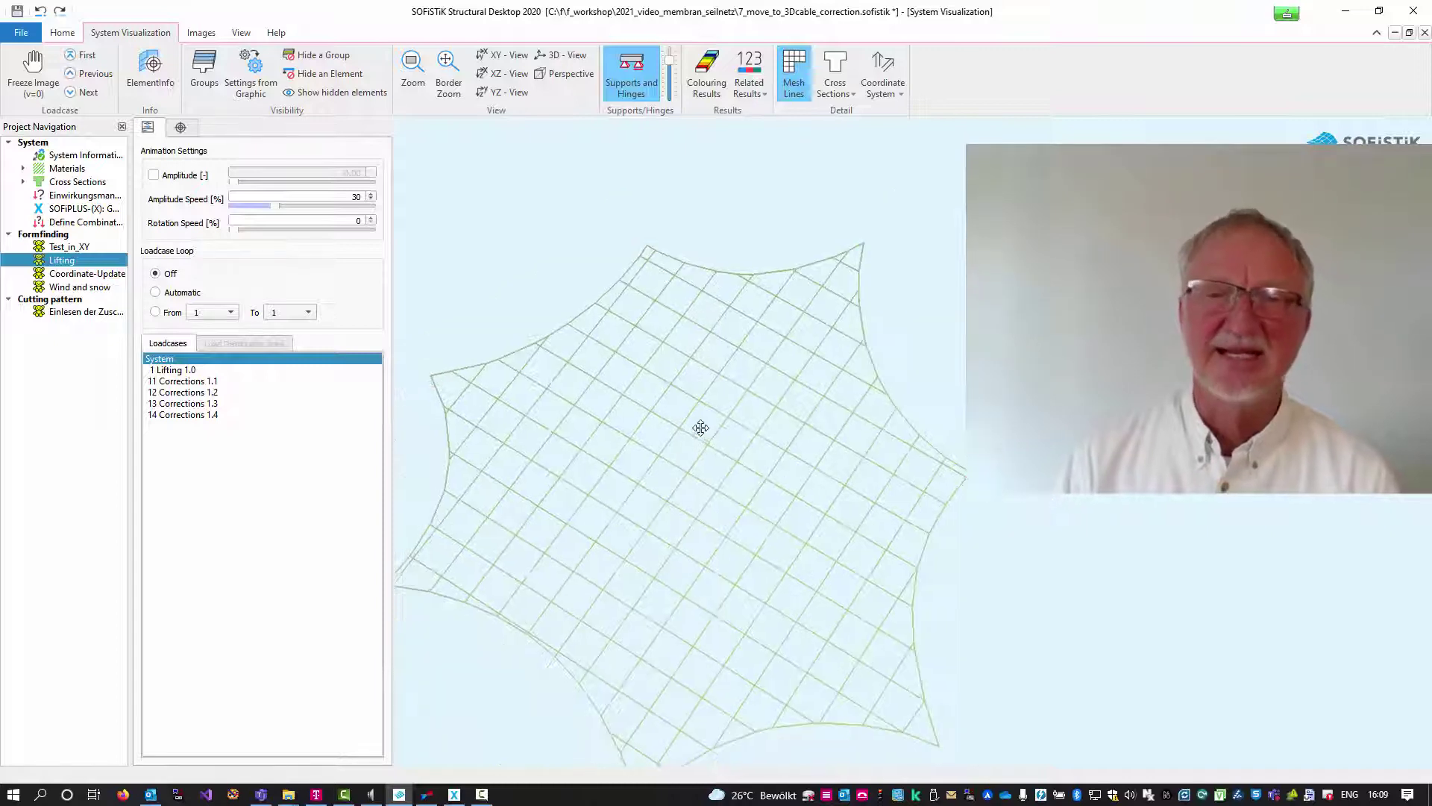
{"action": "middle_click_drag", "start_coordinate": [701, 428], "coordinate": [691, 345]}
Show load case 1 Lifting 1.0, tilt the net into 3D and zoom onto the boundary cable.
{"action": "left_click", "coordinate": [176, 371]}
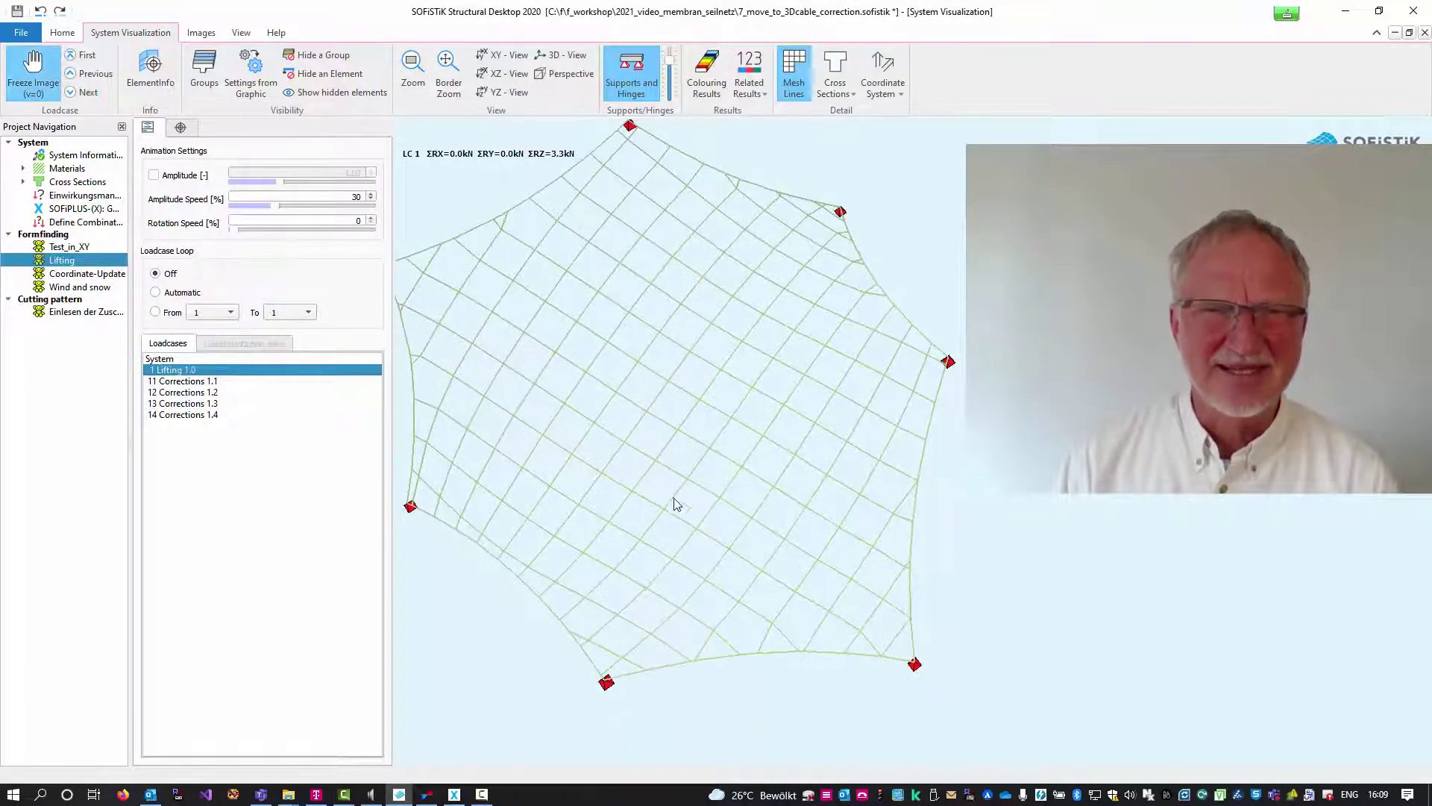
{"action": "left_click_drag", "start_coordinate": [674, 502], "coordinate": [681, 630]}
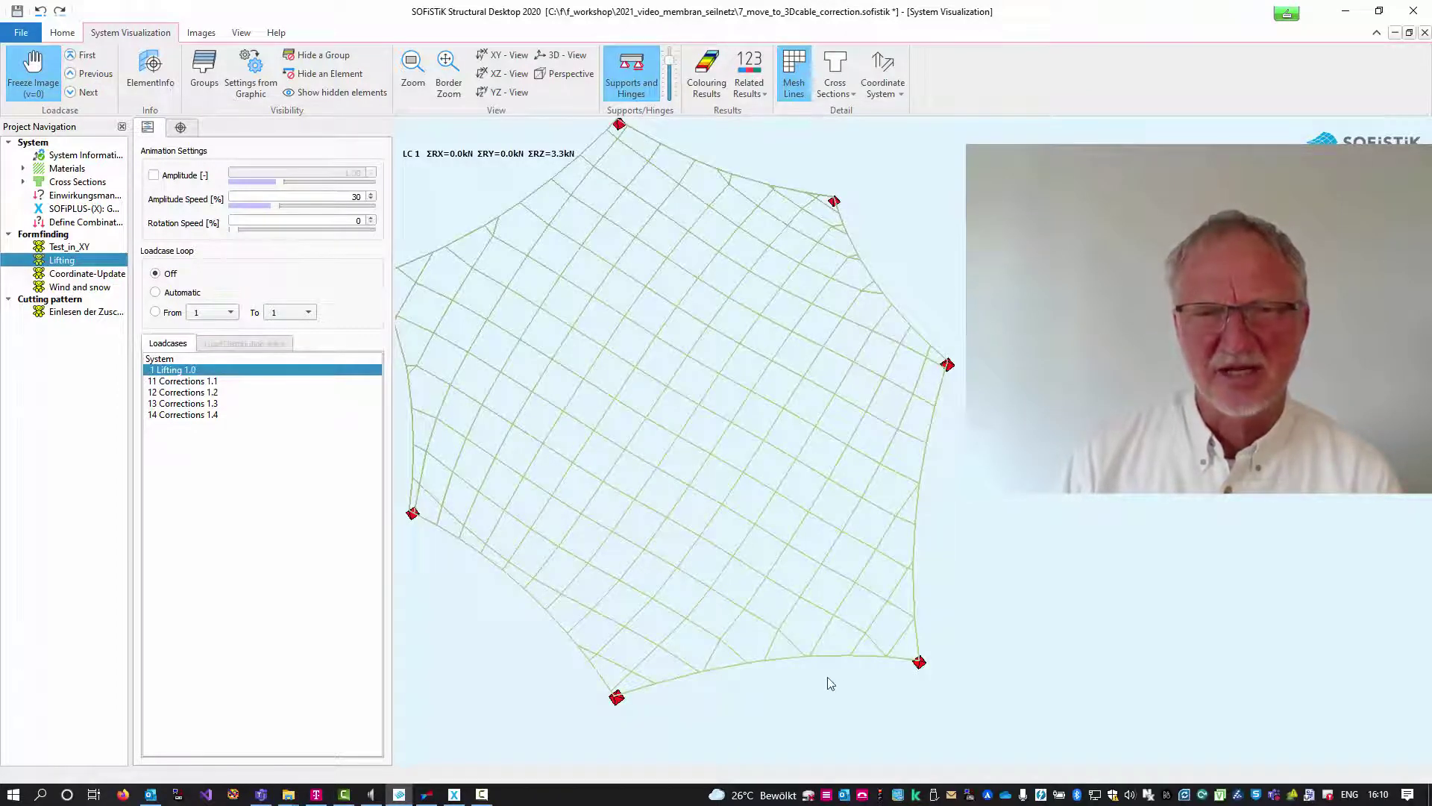
{"action": "scroll", "coordinate": [844, 669], "scroll_direction": "up", "scroll_amount": 5}
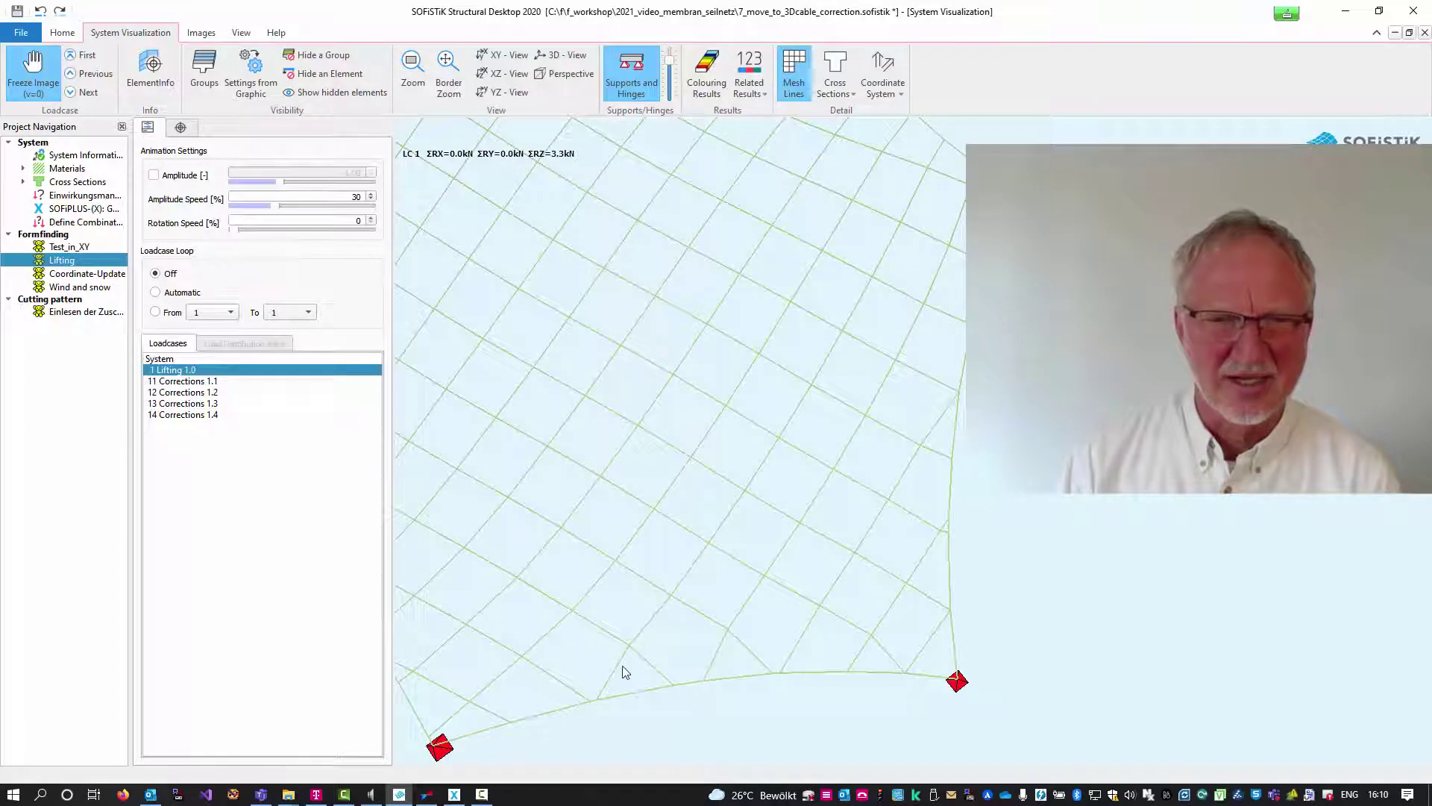
Show correction loadcases 1.1 to 1.3 and check the normal force of cable 20197.
{"action": "left_click", "coordinate": [216, 382]}
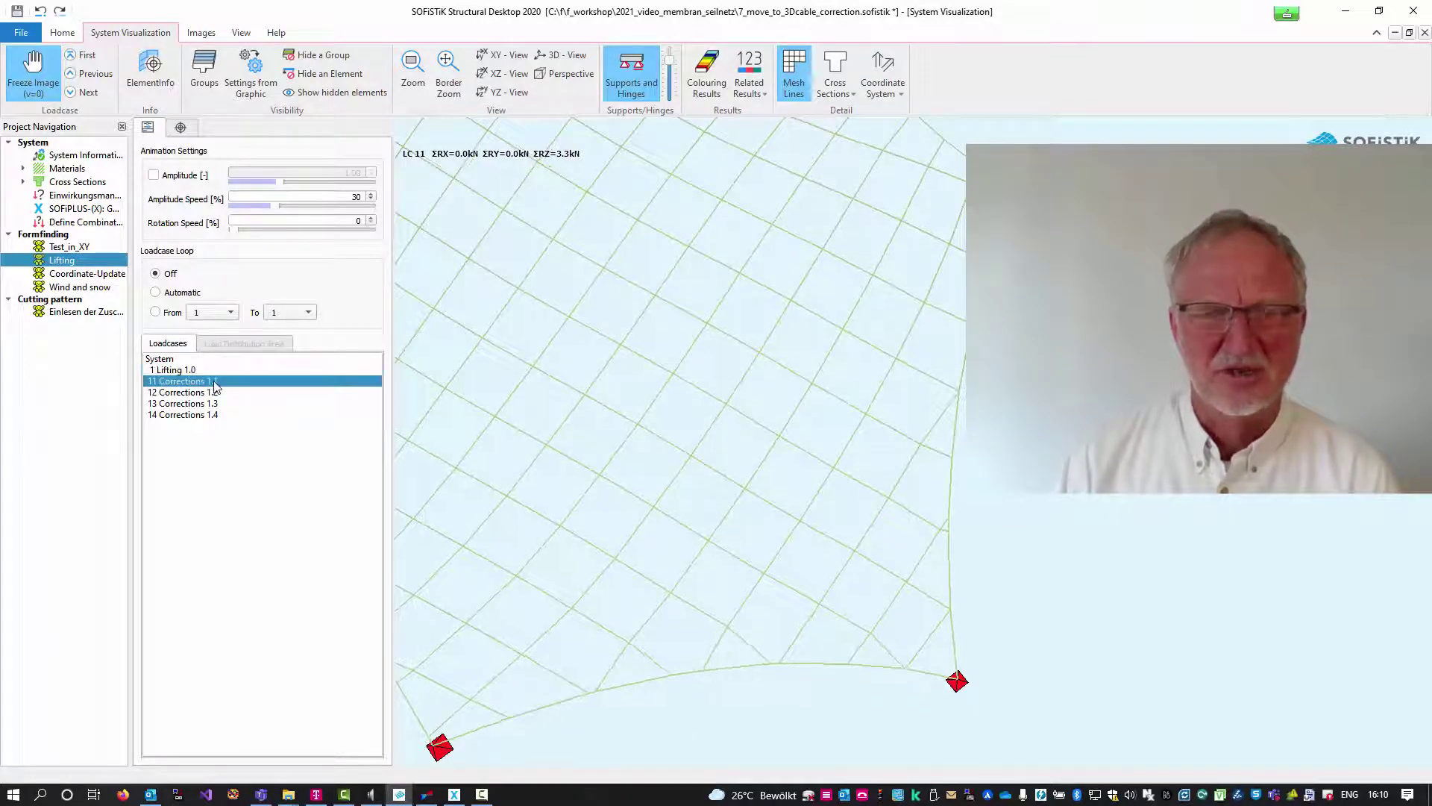
{"action": "left_click", "coordinate": [208, 395]}
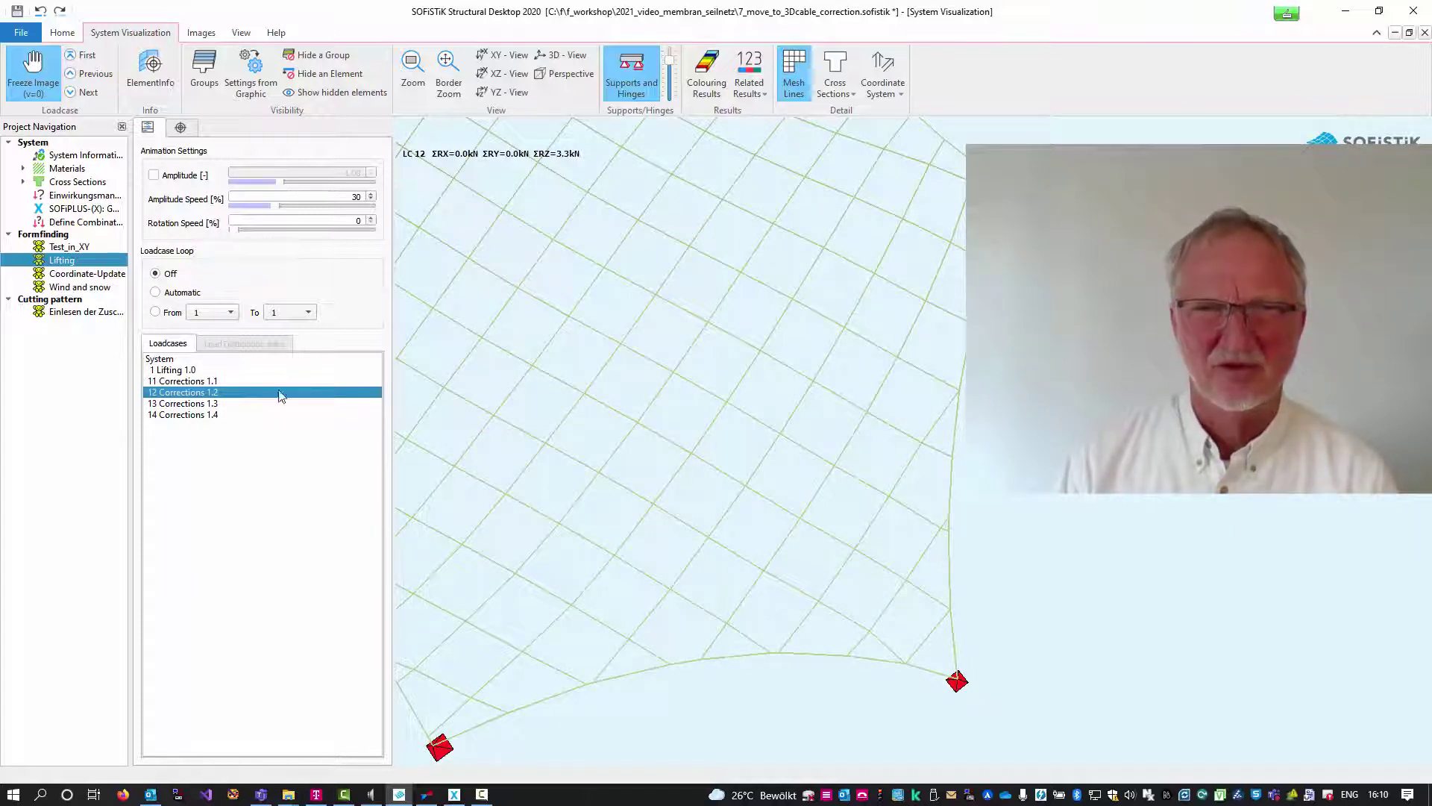
{"action": "left_click", "coordinate": [211, 406]}
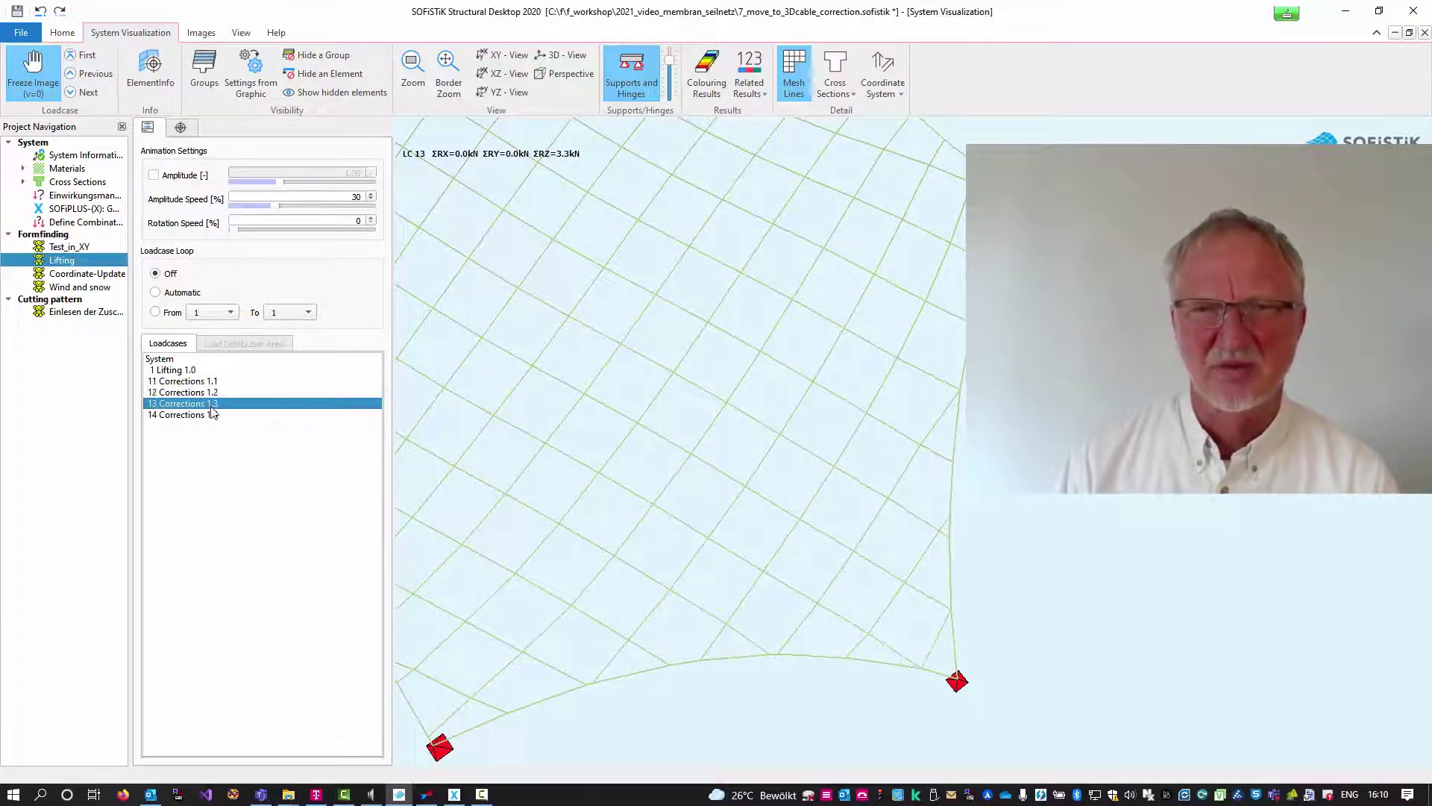
{"action": "left_click", "coordinate": [576, 627]}
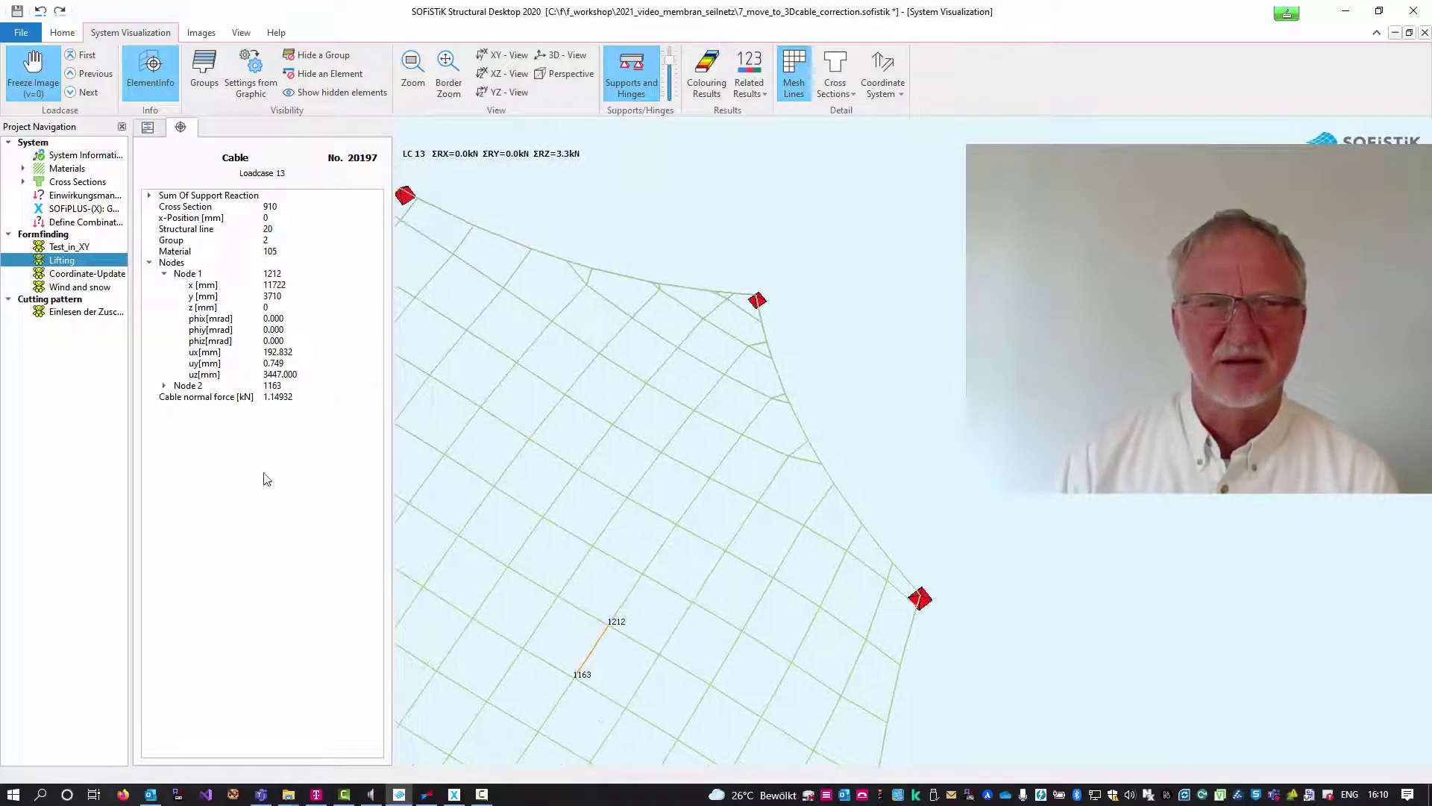
{"action": "left_click", "coordinate": [150, 74]}
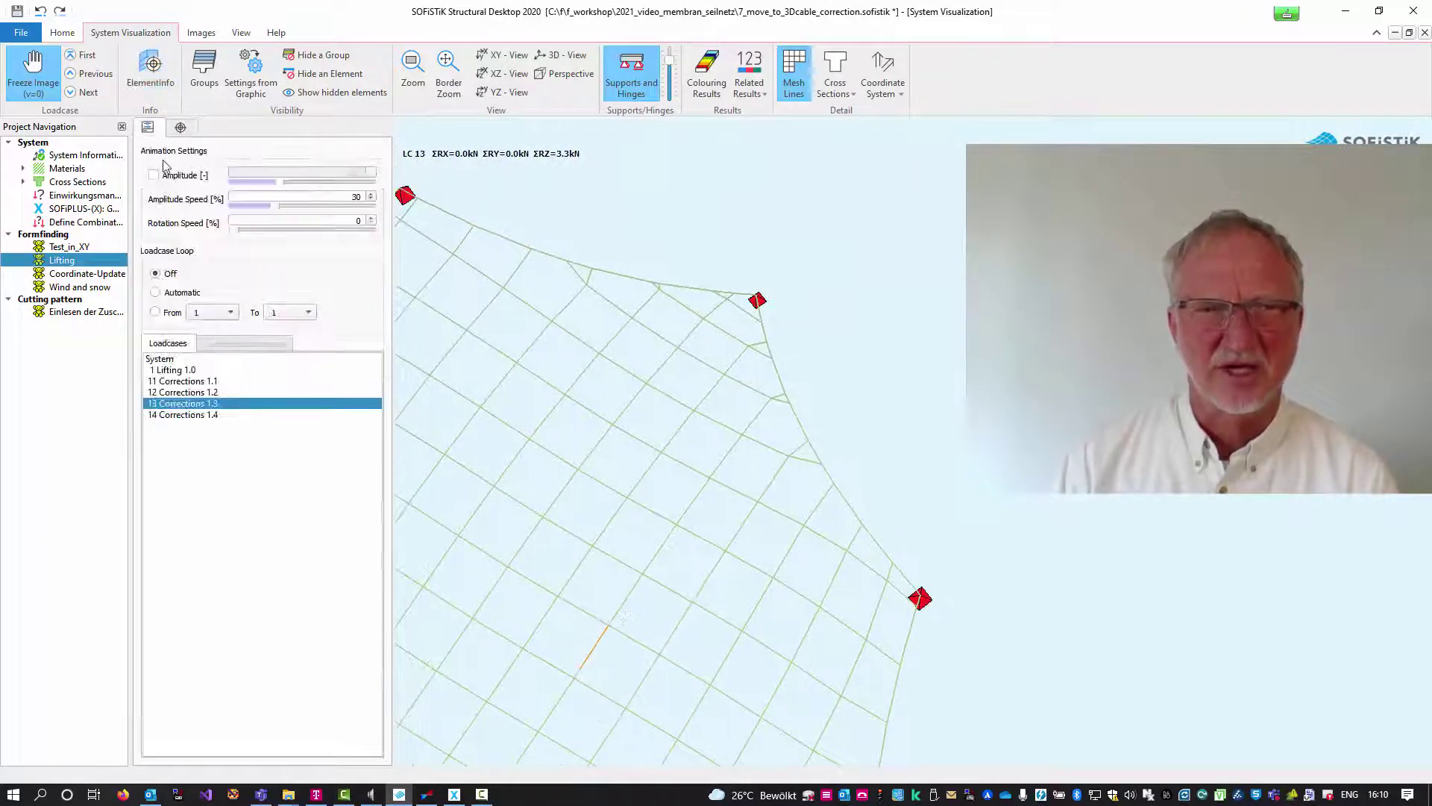
Display final correction 1.4, compare it with 1.3, then zoom out and orbit into 3D.
{"action": "left_click", "coordinate": [206, 415]}
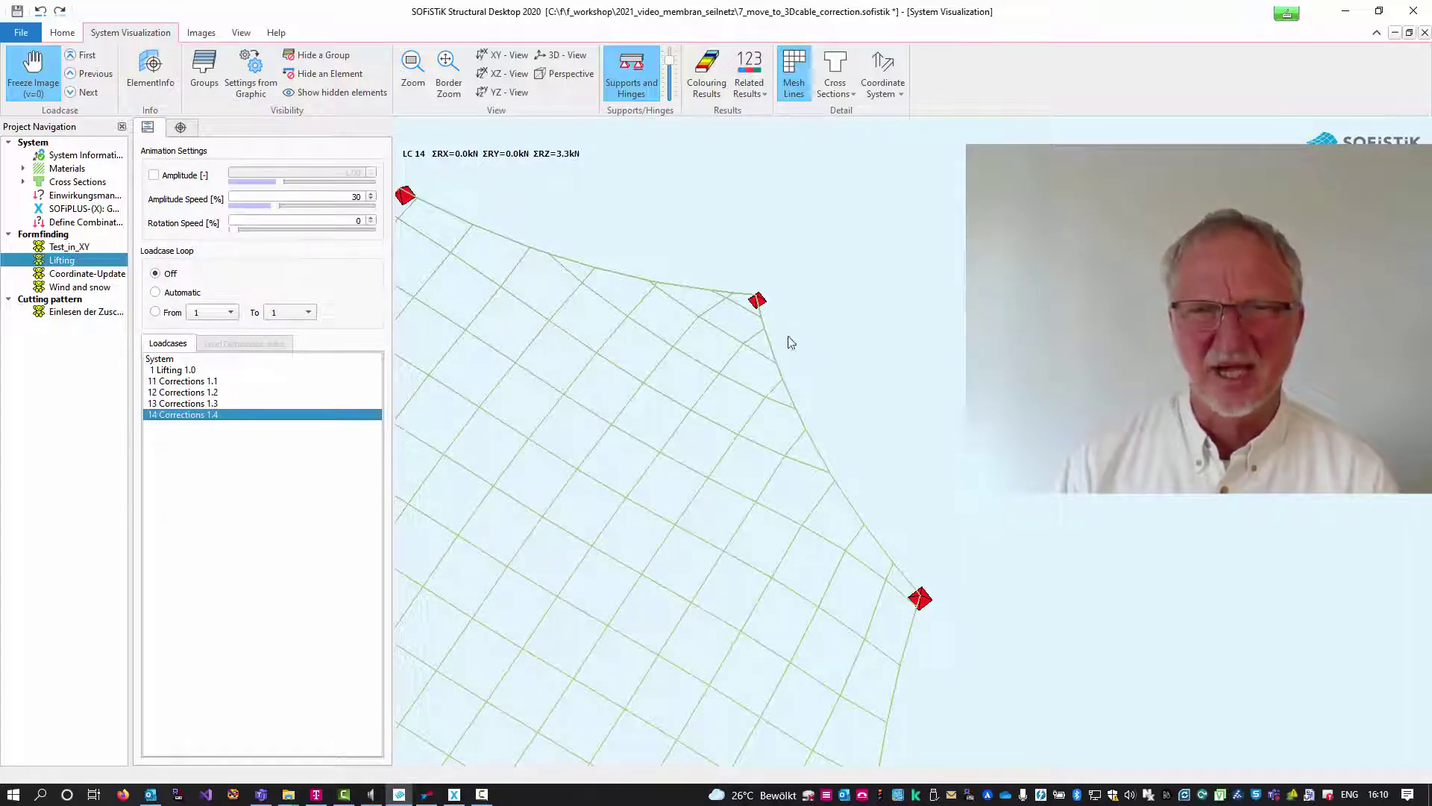
{"action": "left_click", "coordinate": [216, 403]}
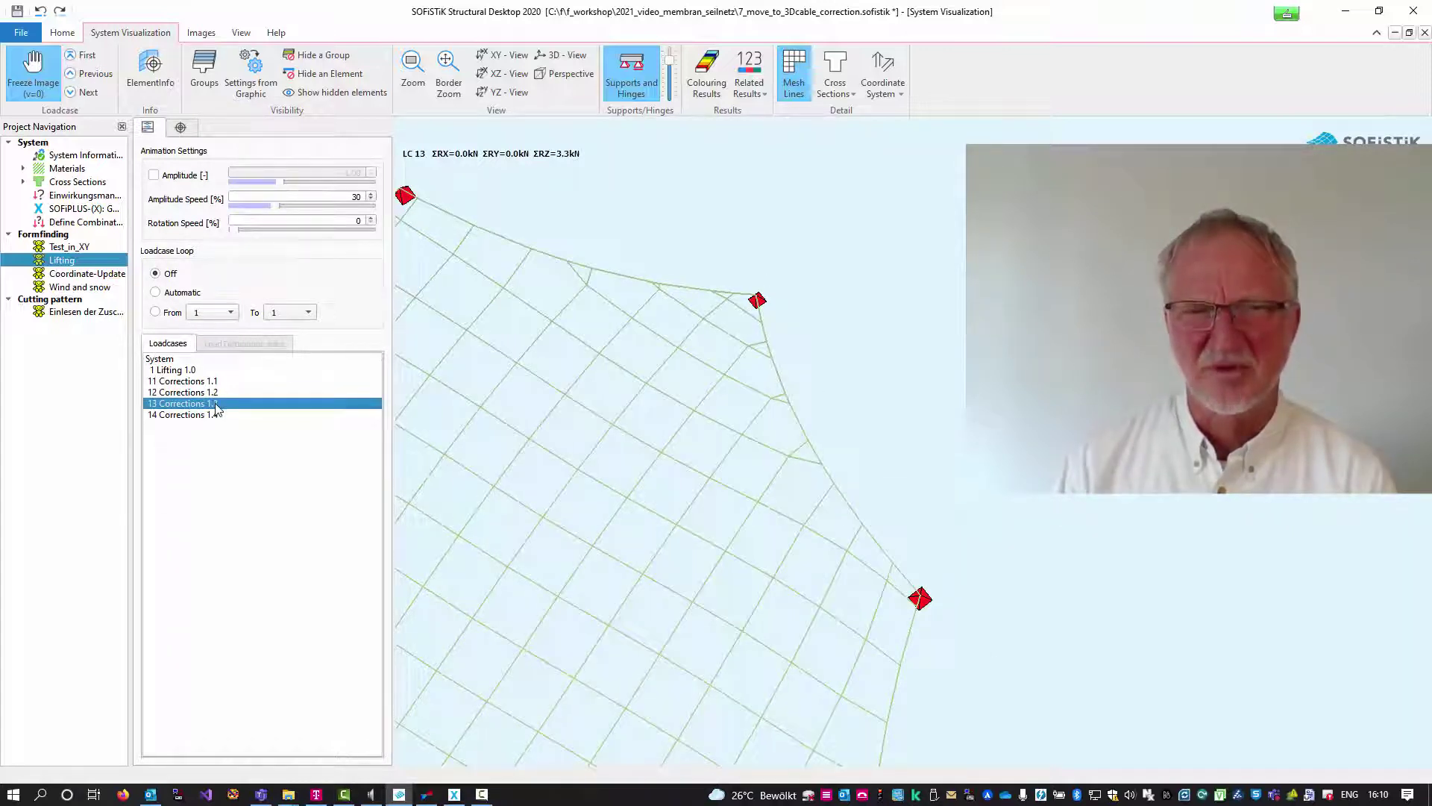
{"action": "left_click", "coordinate": [214, 416]}
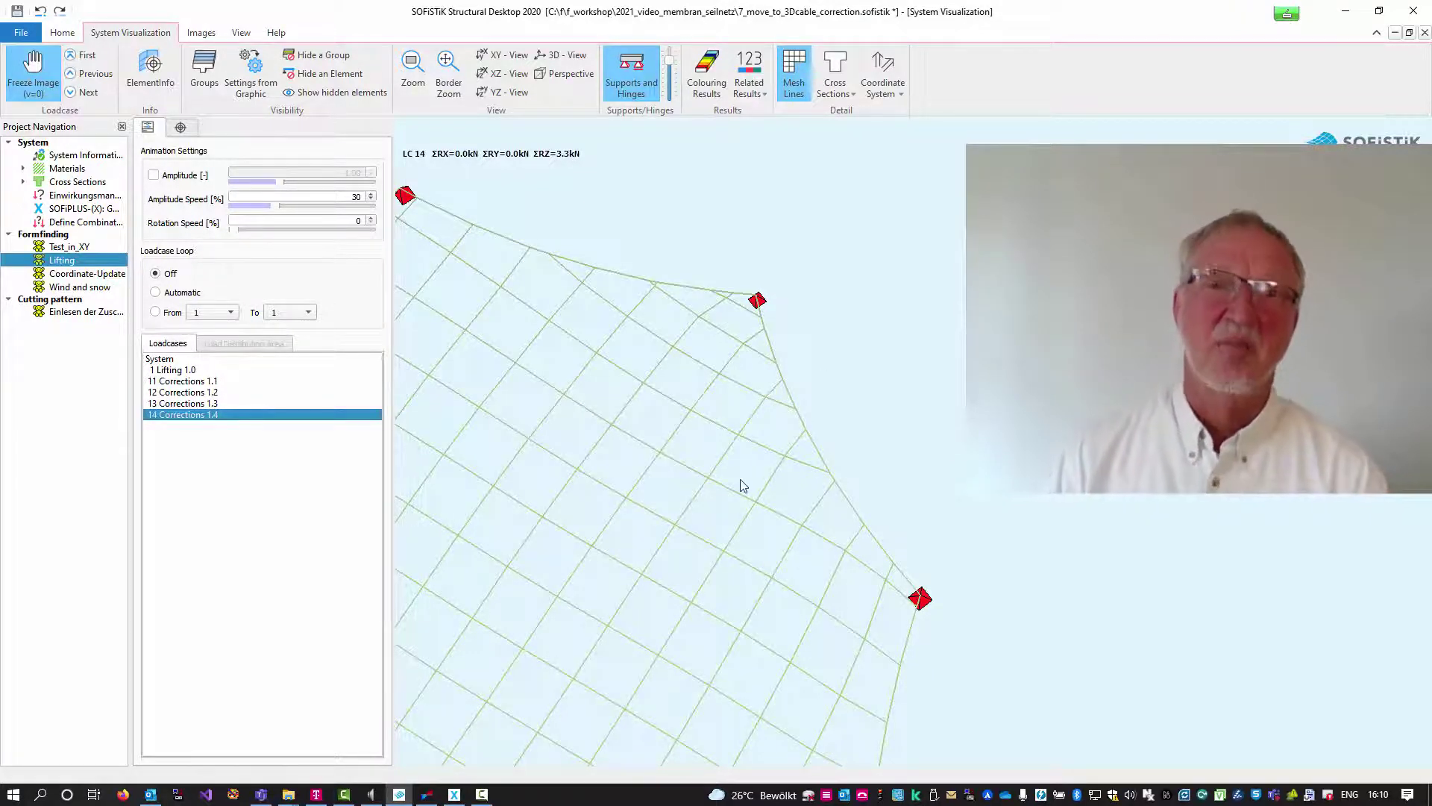
{"action": "scroll", "coordinate": [739, 481], "scroll_direction": "down", "scroll_amount": 8}
{"action": "left_click_drag", "start_coordinate": [640, 550], "coordinate": [639, 413]}
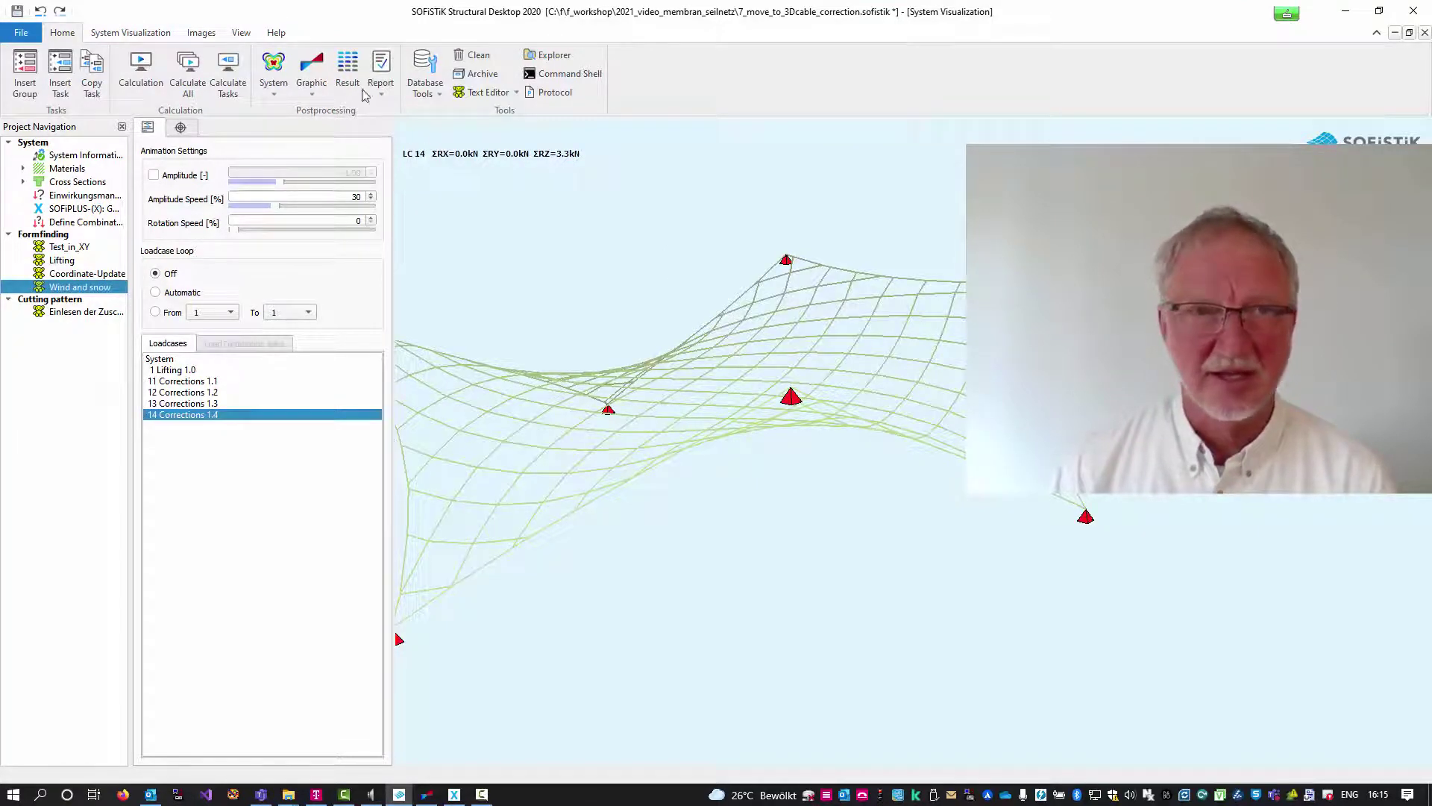
In SOFiSTiK Graphic, draw the structure deformed by Nodal Displacements at factor 1 instead of 0.000500.
{"action": "left_click", "coordinate": [312, 75]}
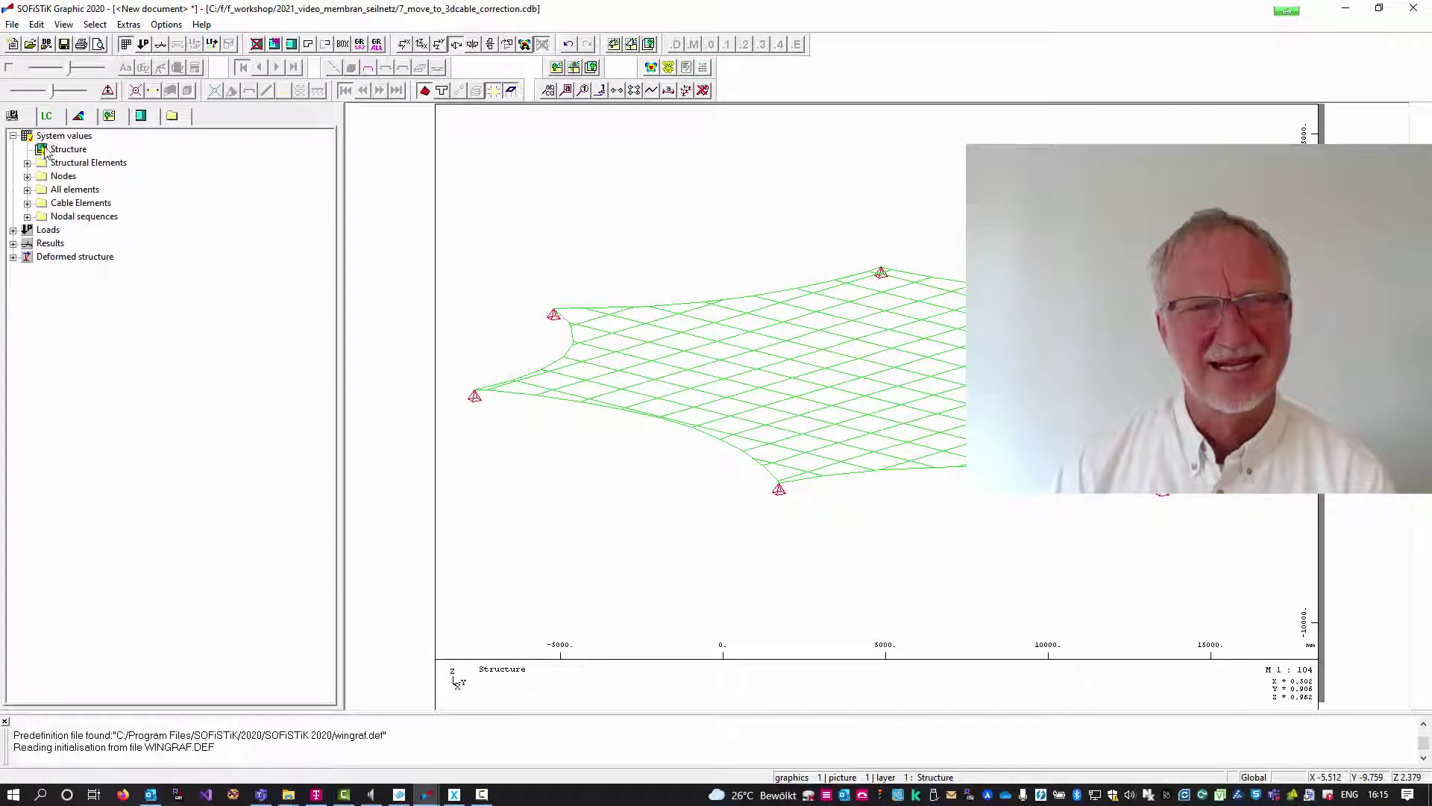
{"action": "double_click", "coordinate": [45, 150]}
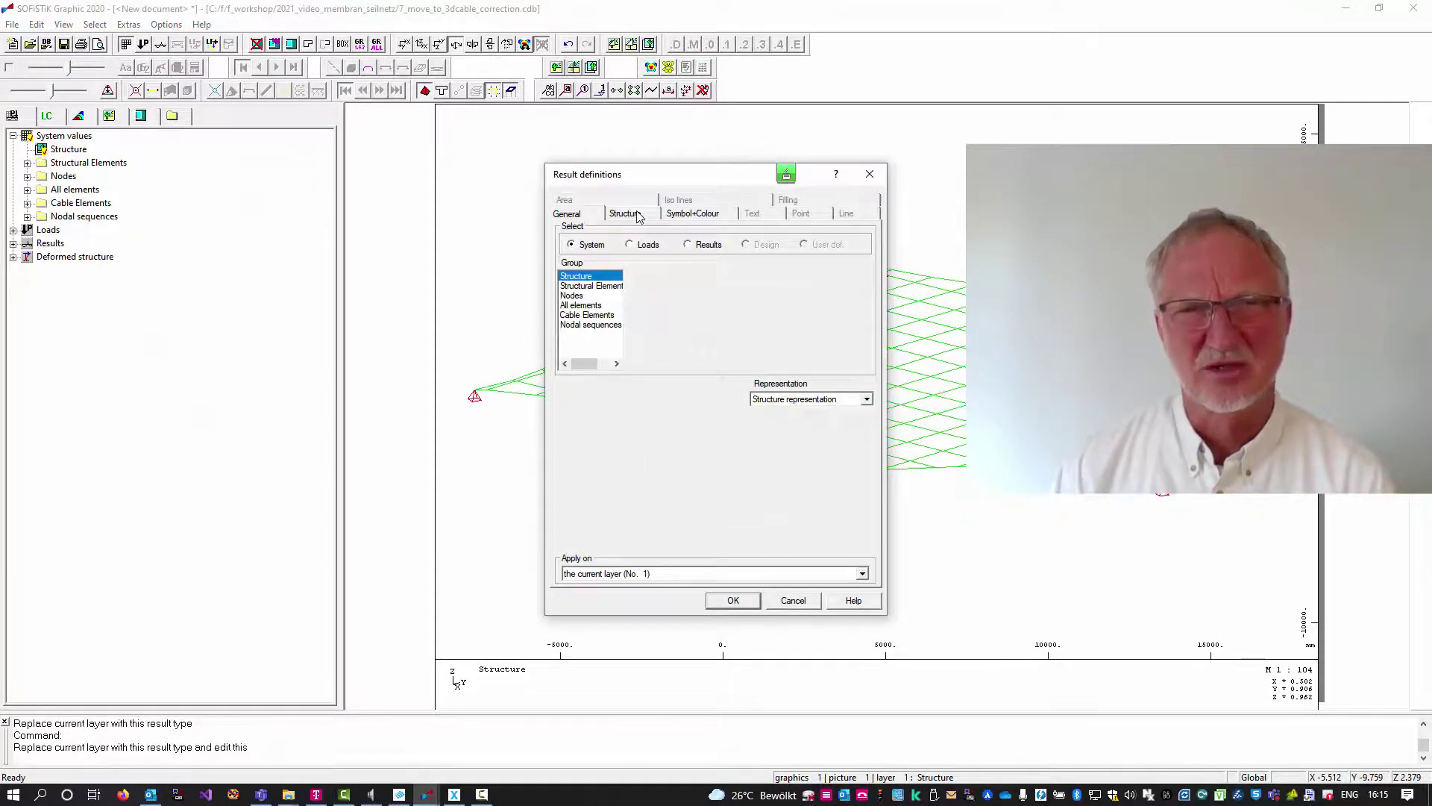
{"action": "left_click", "coordinate": [625, 214]}
{"action": "left_click", "coordinate": [862, 308]}
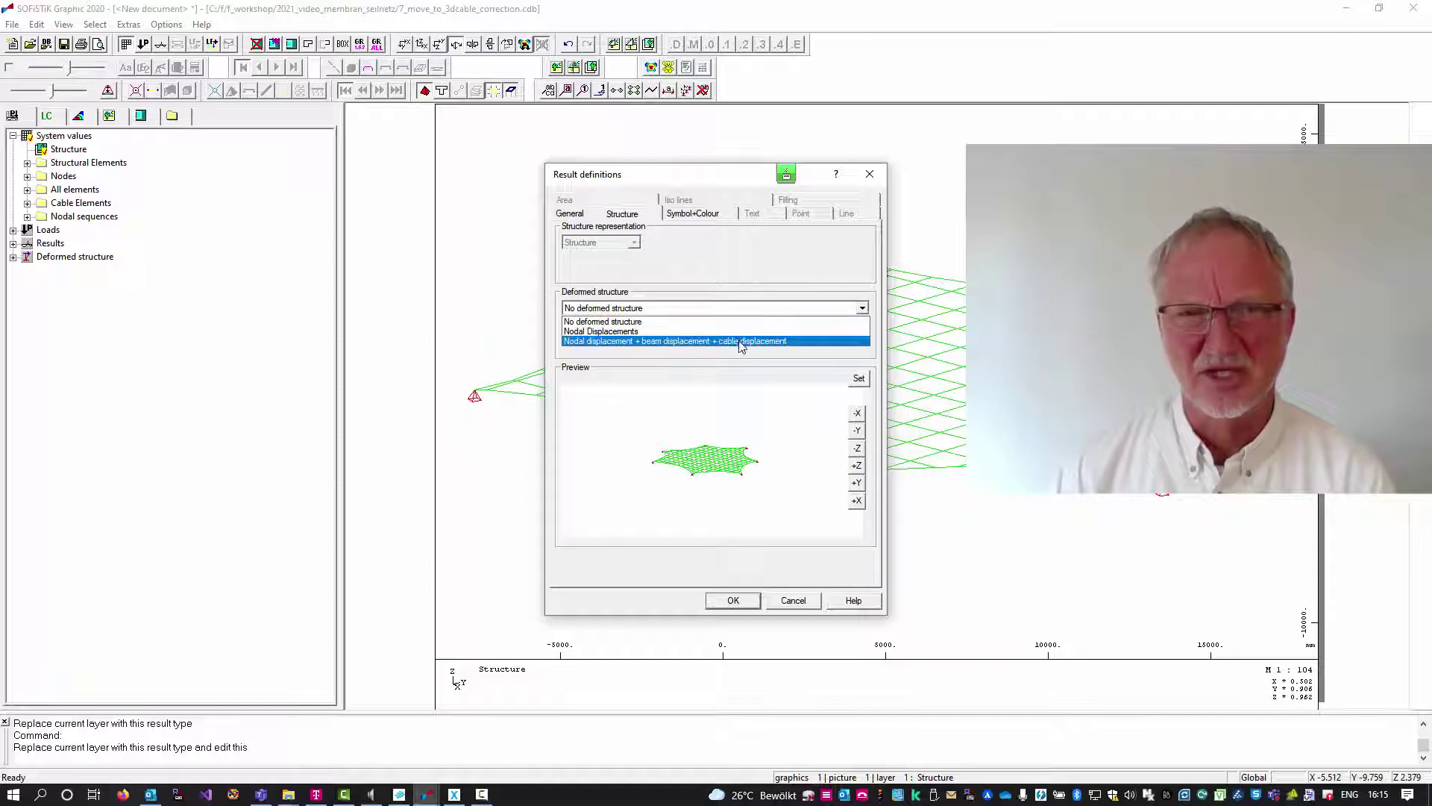
{"action": "left_click", "coordinate": [737, 335]}
{"action": "left_click", "coordinate": [704, 350]}
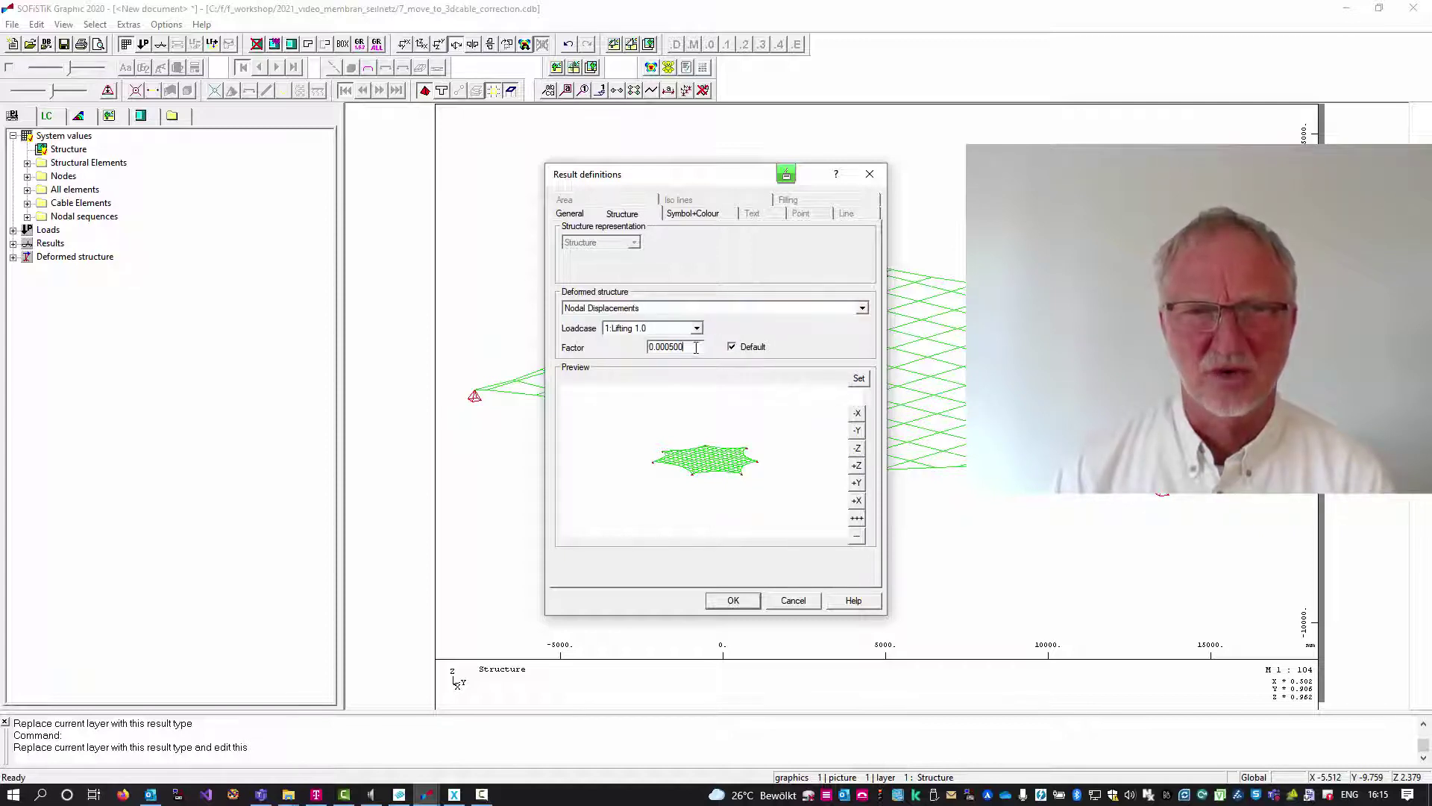
{"action": "left_click_drag", "start_coordinate": [704, 350], "coordinate": [618, 348]}
{"action": "type", "text": "1"}
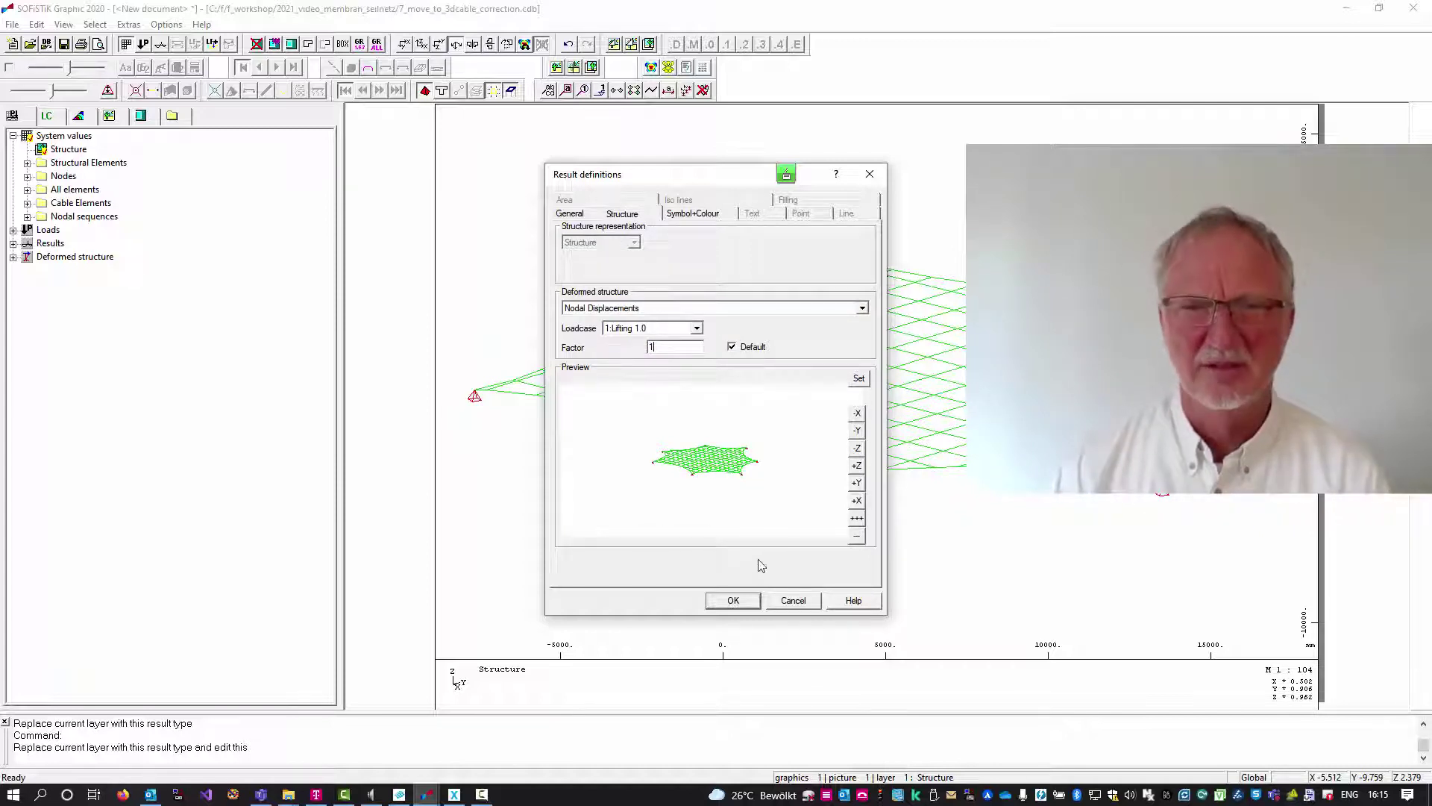
{"action": "left_click", "coordinate": [734, 599]}
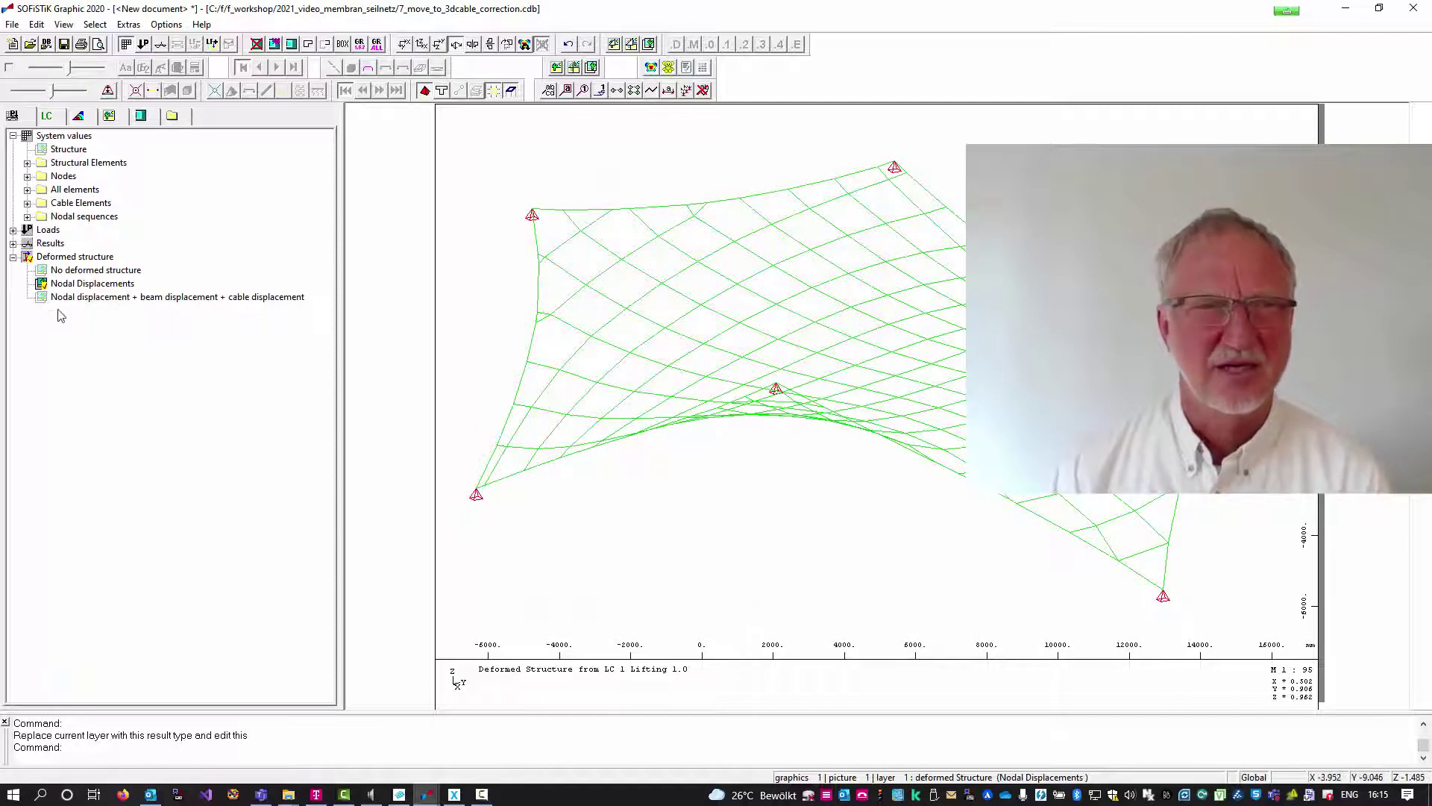
Plot the relaxed cable lengths from the Cable Elements results on the net.
{"action": "left_click", "coordinate": [12, 243]}
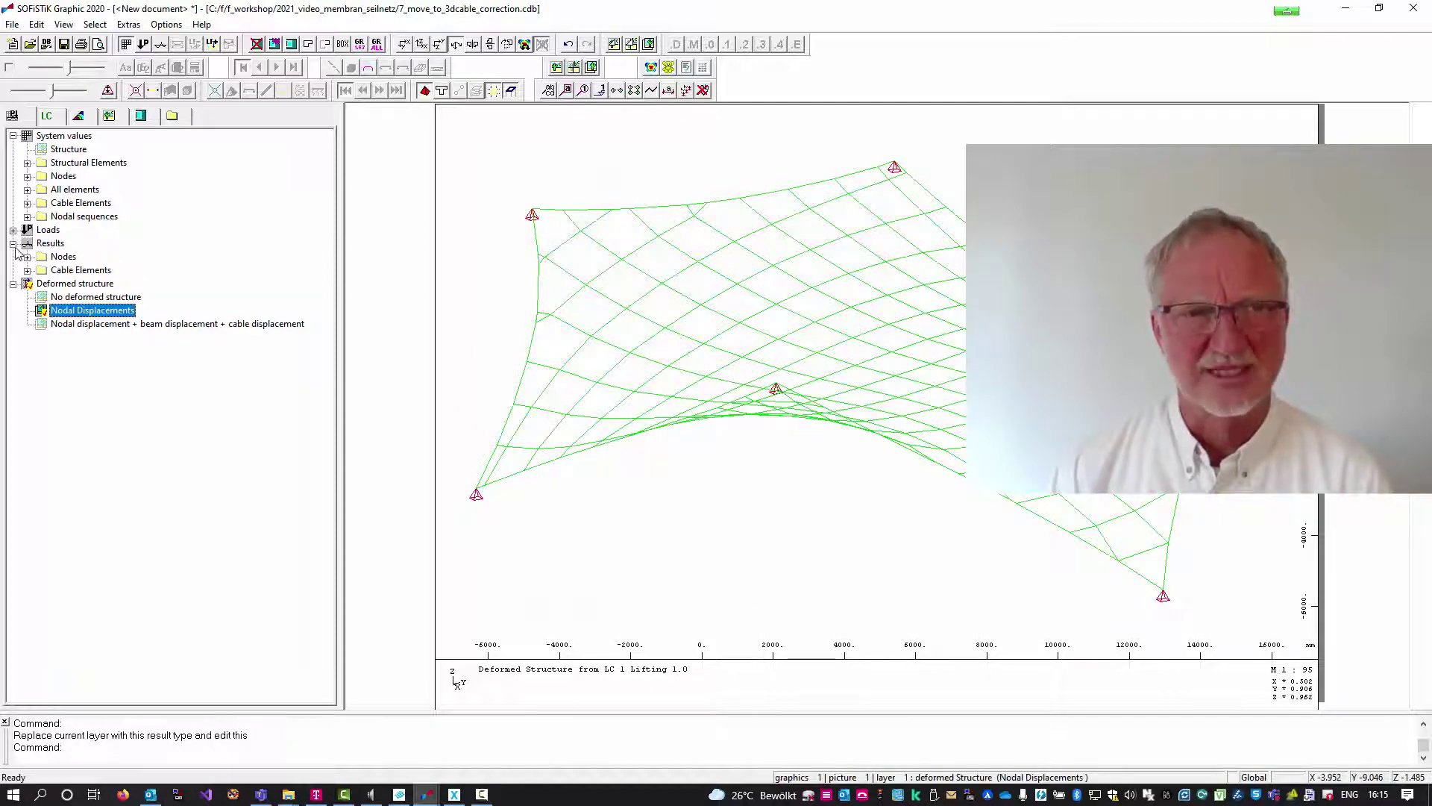
{"action": "left_click", "coordinate": [26, 270]}
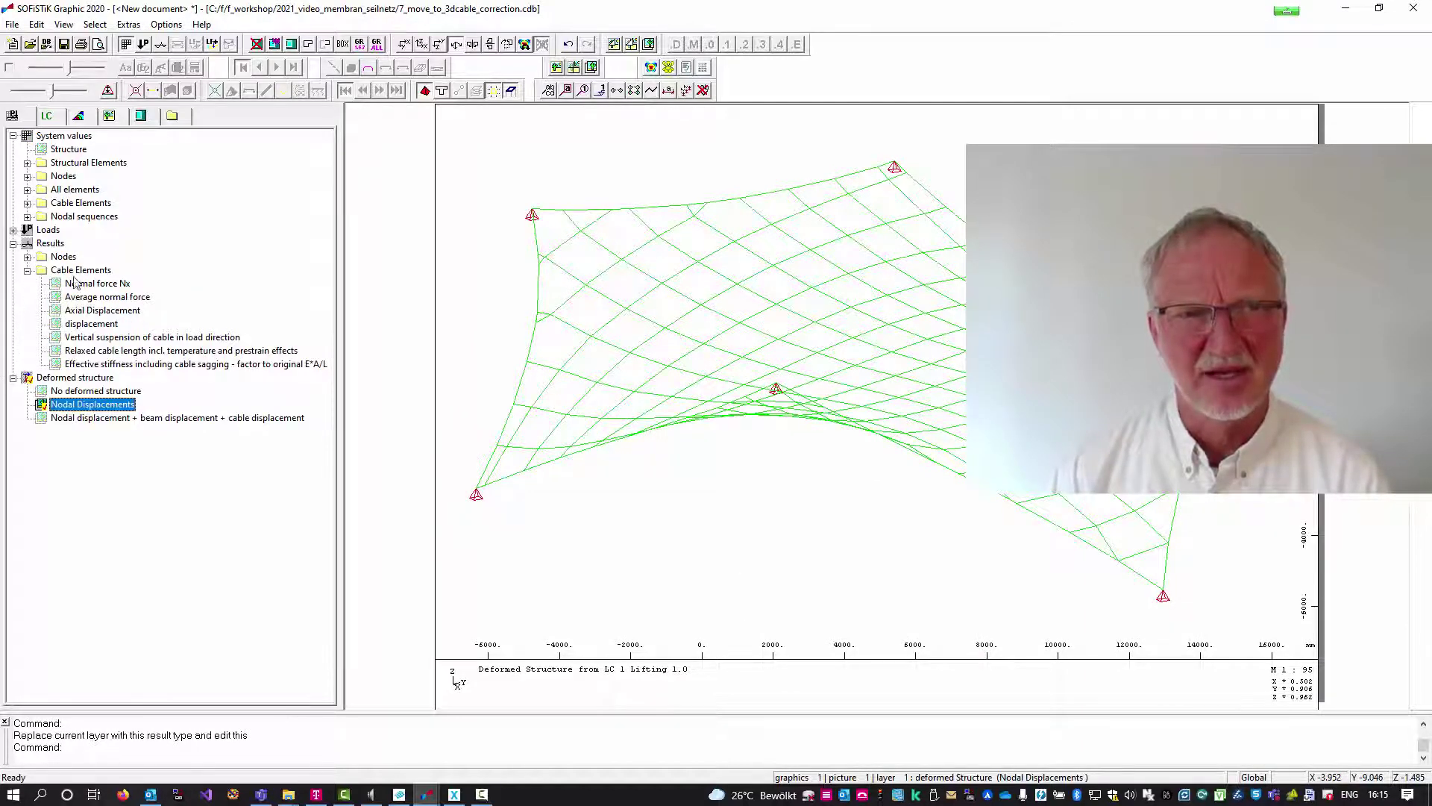
{"action": "left_click", "coordinate": [133, 351]}
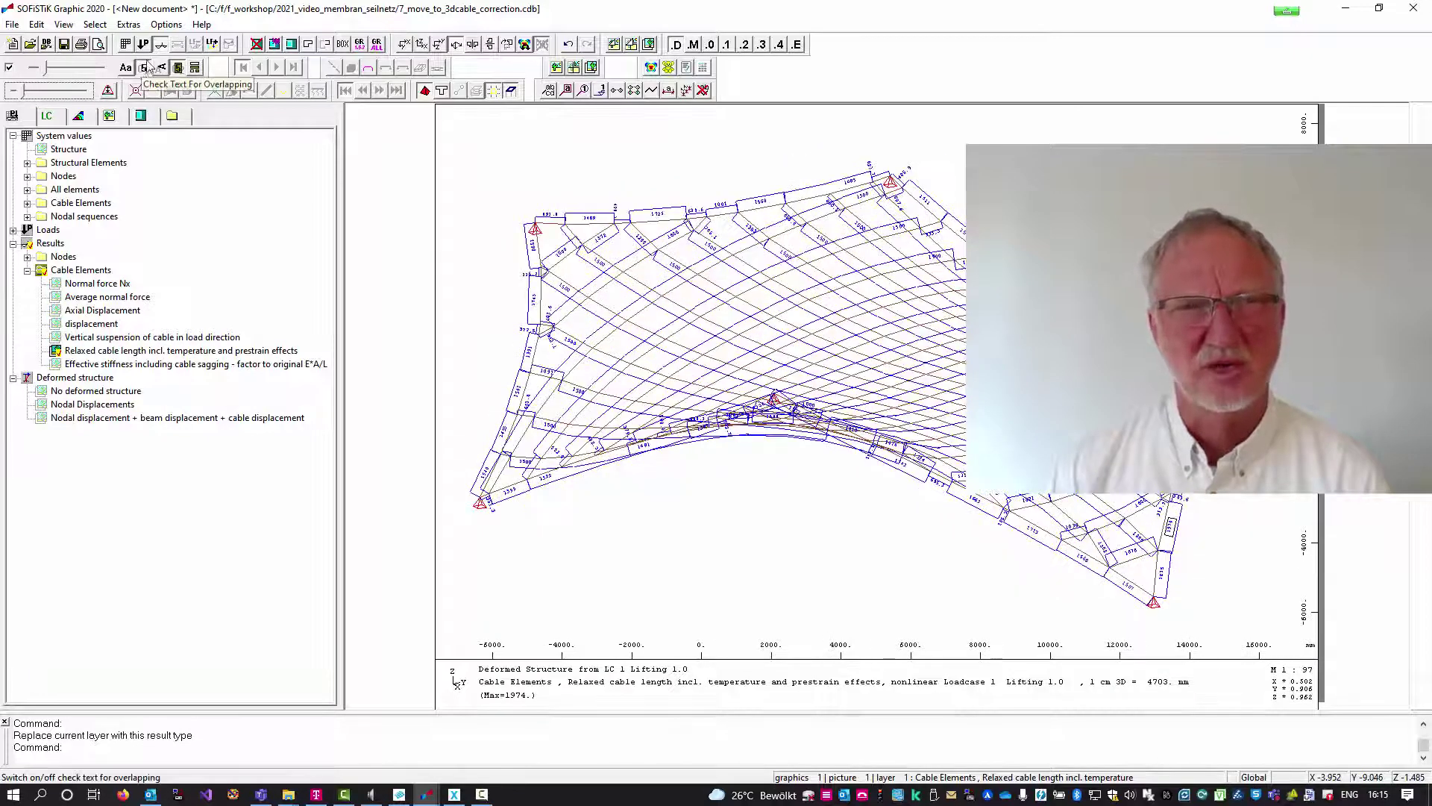
Box-zoom into a sector of the net and rescale the diagram to 1 cm = 4000 mm.
{"action": "left_click", "coordinate": [326, 44]}
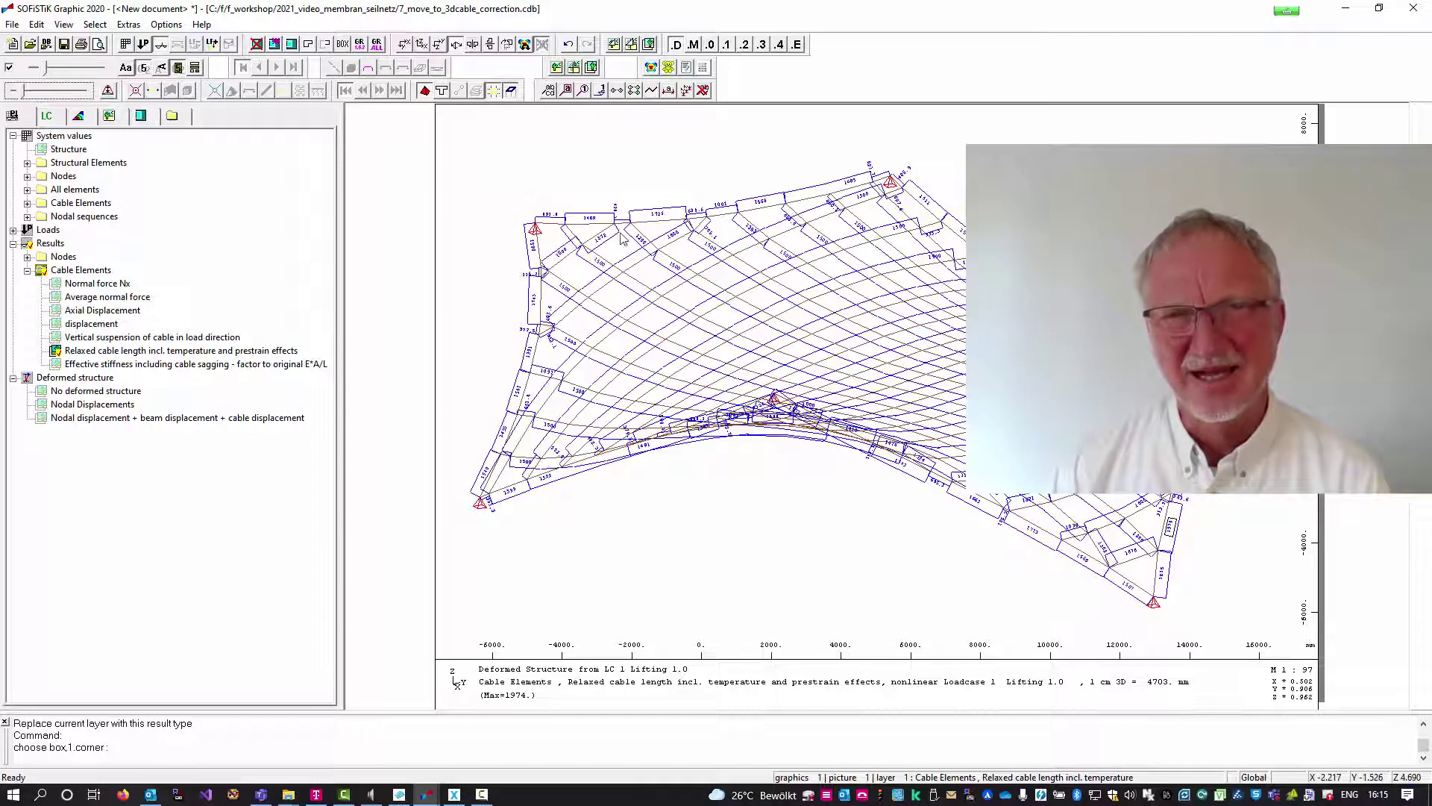
{"action": "left_click", "coordinate": [622, 231]}
{"action": "left_click", "coordinate": [1074, 416]}
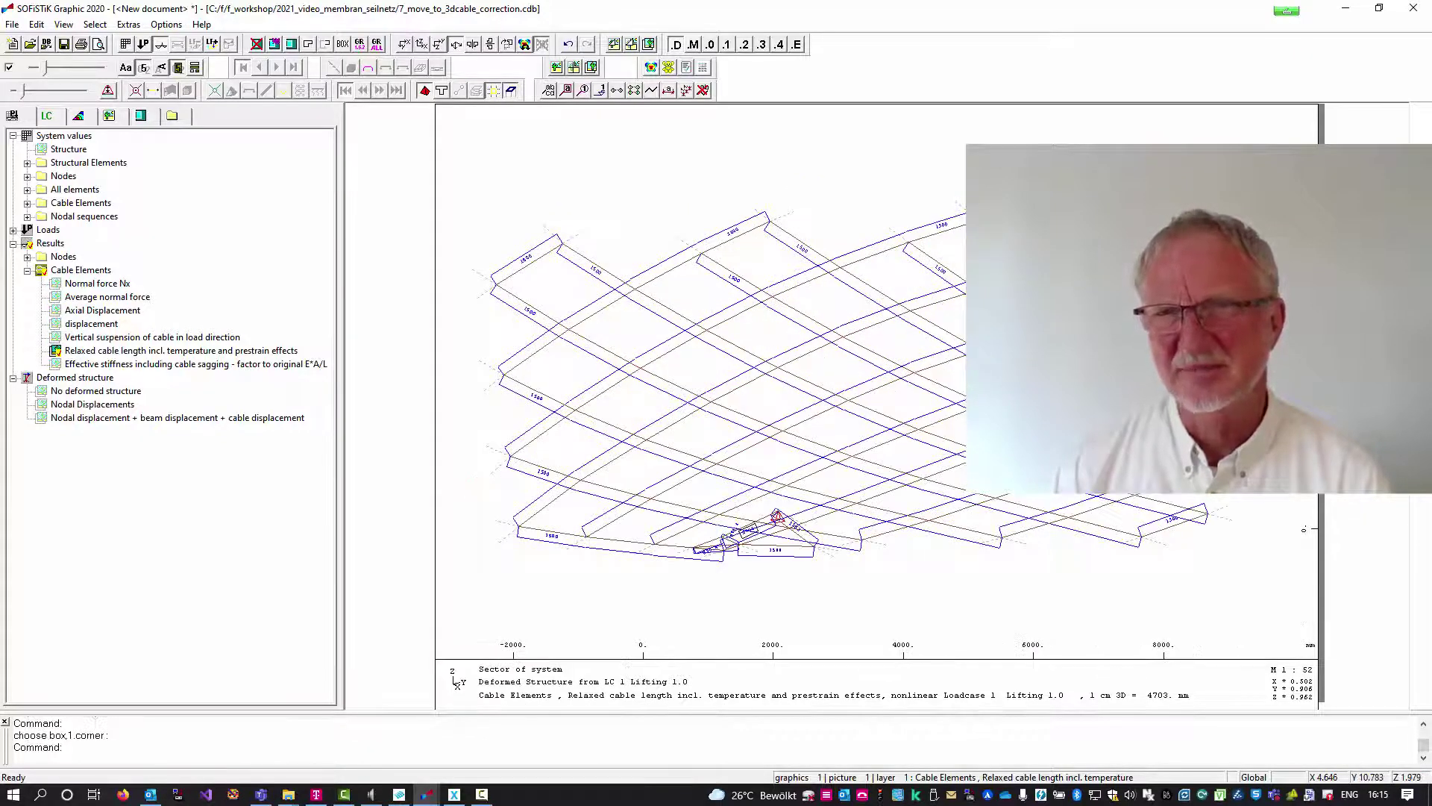
{"action": "mouse_move", "coordinate": [24, 90]}
{"action": "left_mouse_down"}
{"action": "mouse_move", "coordinate": [74, 72]}
{"action": "mouse_move", "coordinate": [26, 90]}
{"action": "left_mouse_up"}
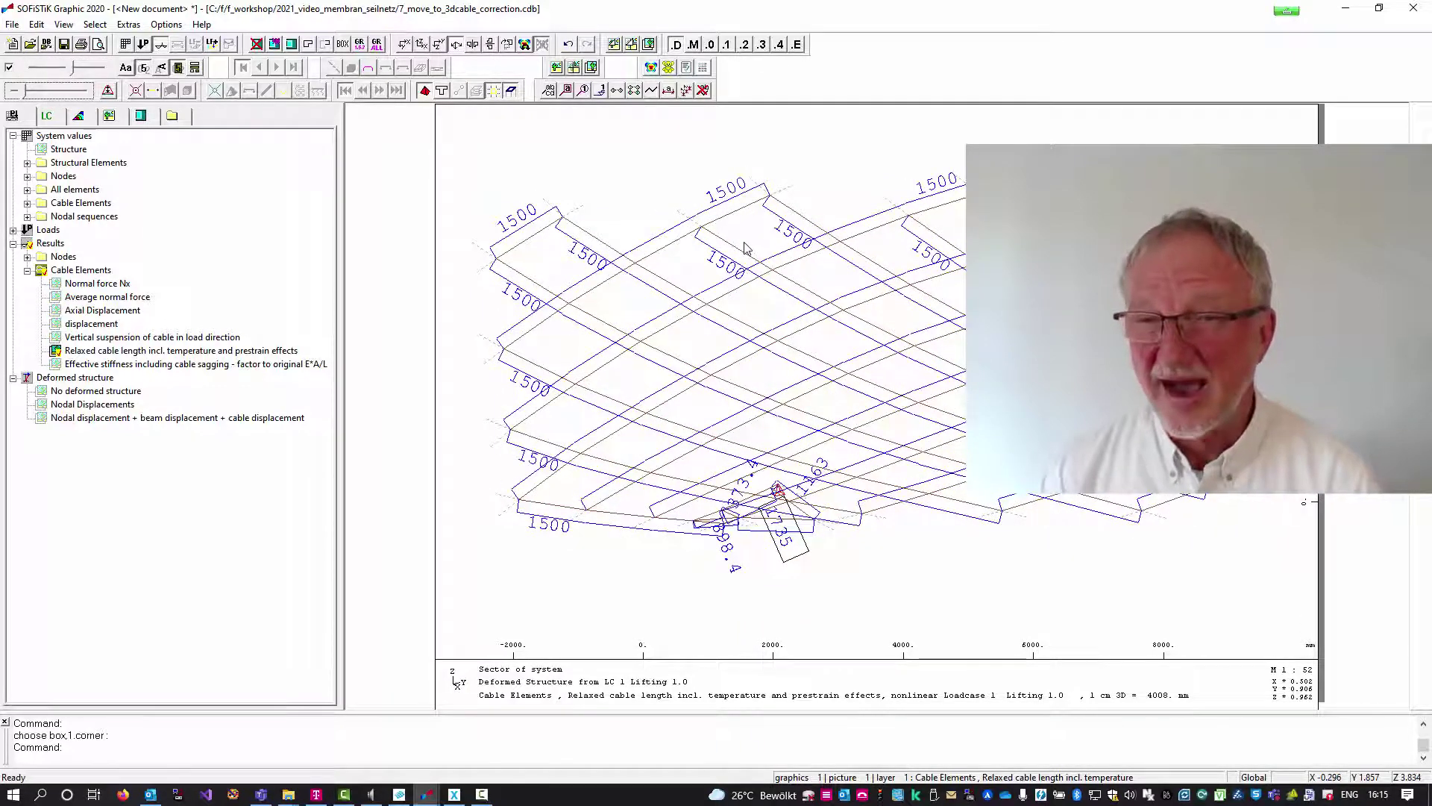
Set the relaxed cable length labels to include inner ends of lines, showing 1500 mm throughout.
{"action": "right_click", "coordinate": [104, 350]}
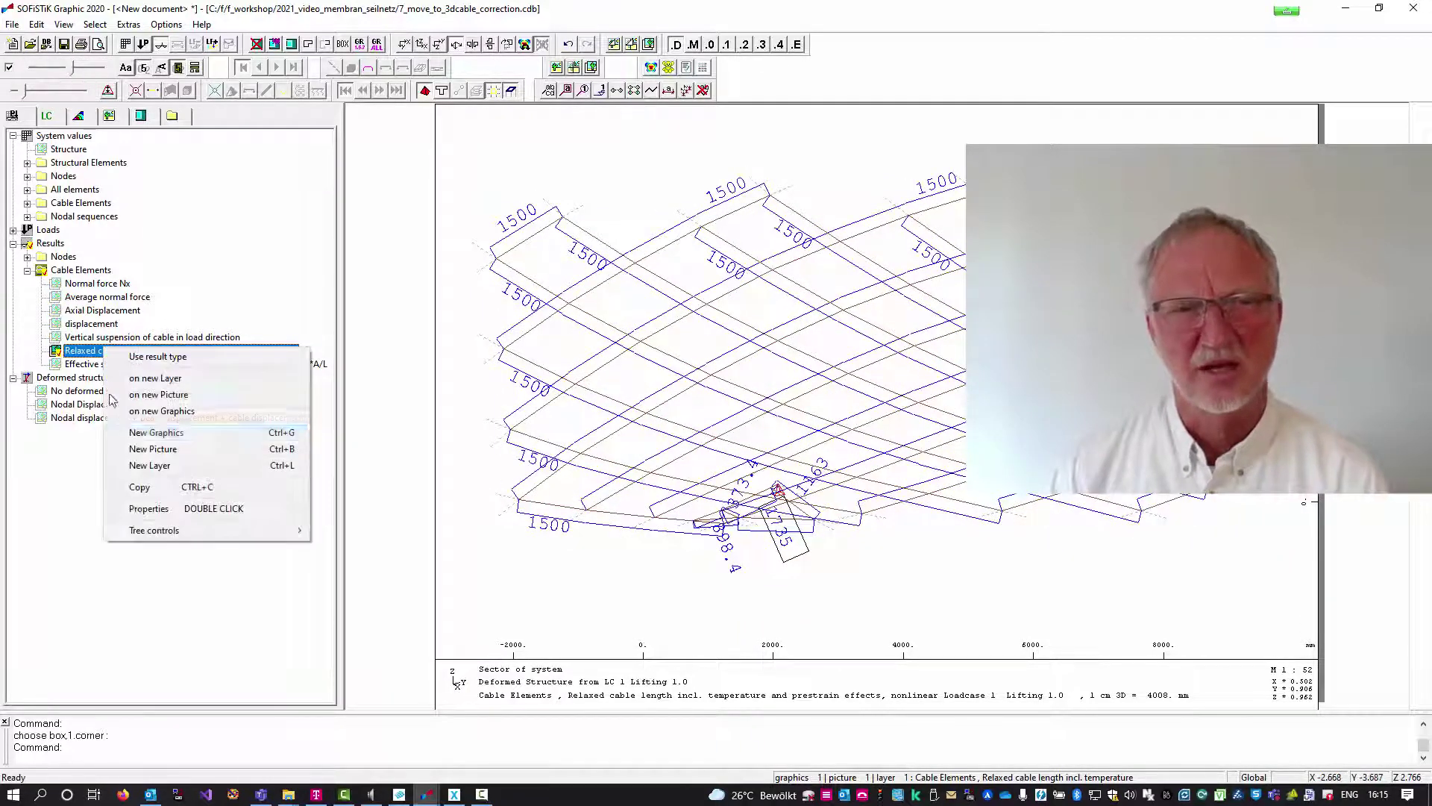
{"action": "left_click", "coordinate": [147, 511]}
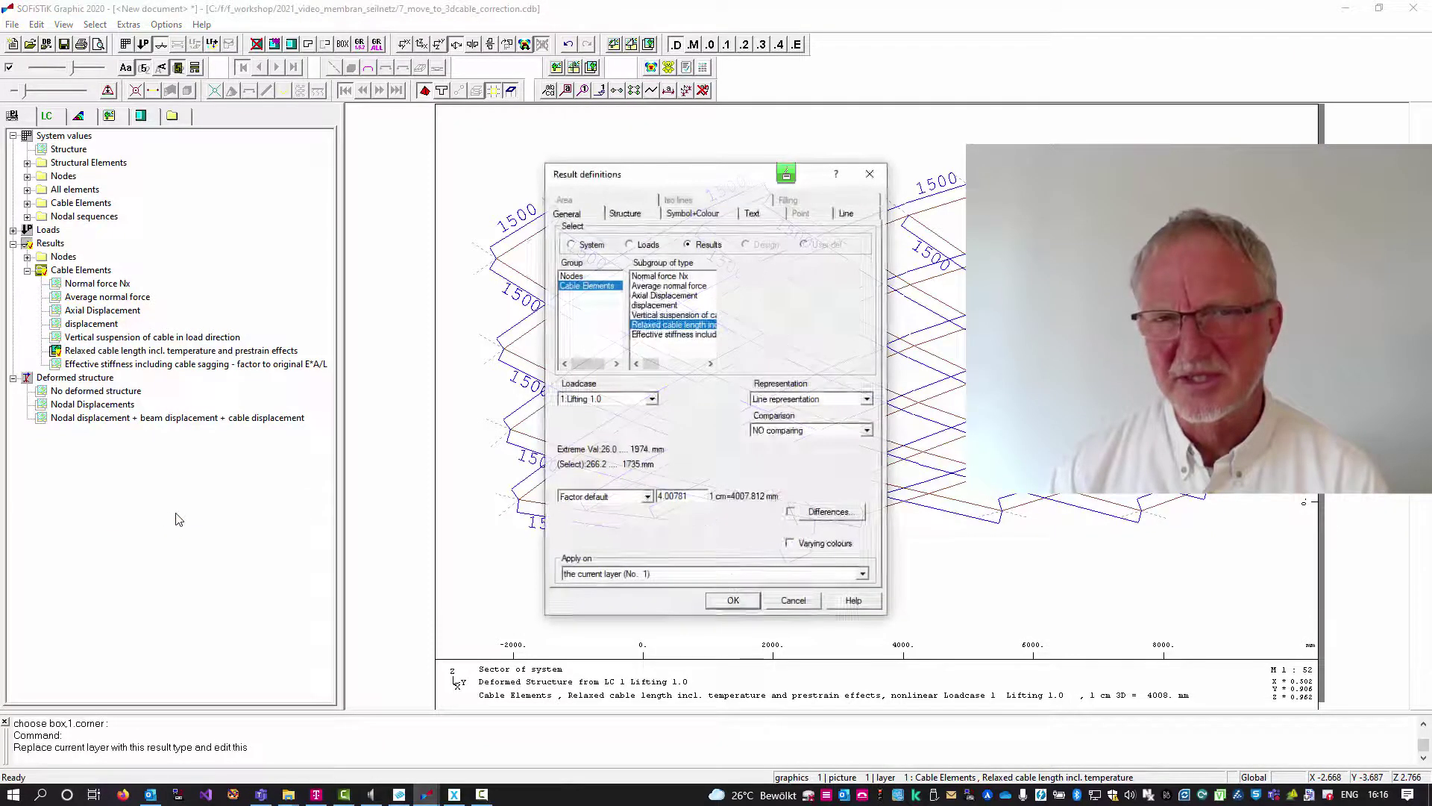
{"action": "left_click", "coordinate": [846, 213]}
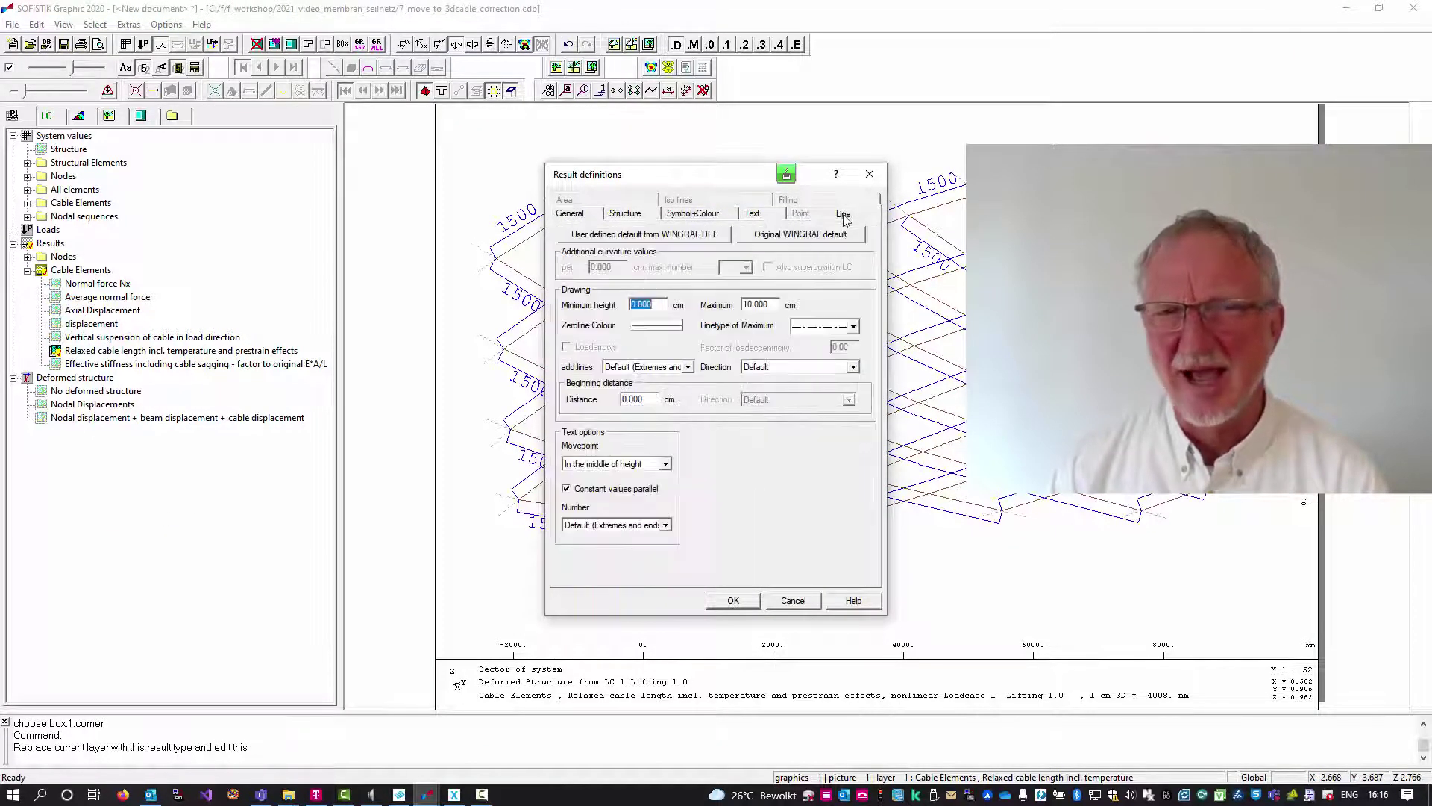
{"action": "left_click", "coordinate": [665, 526]}
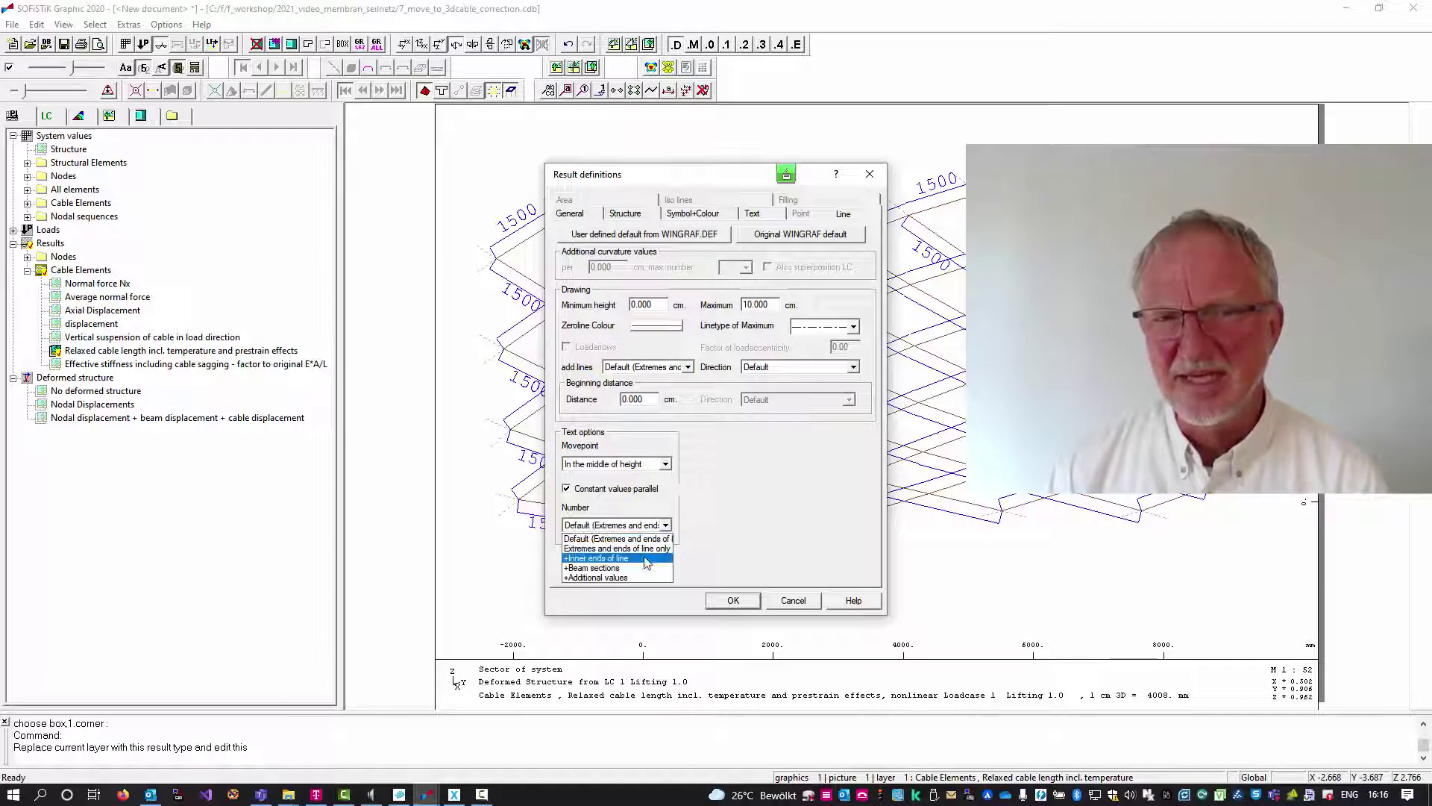
{"action": "left_click", "coordinate": [611, 558]}
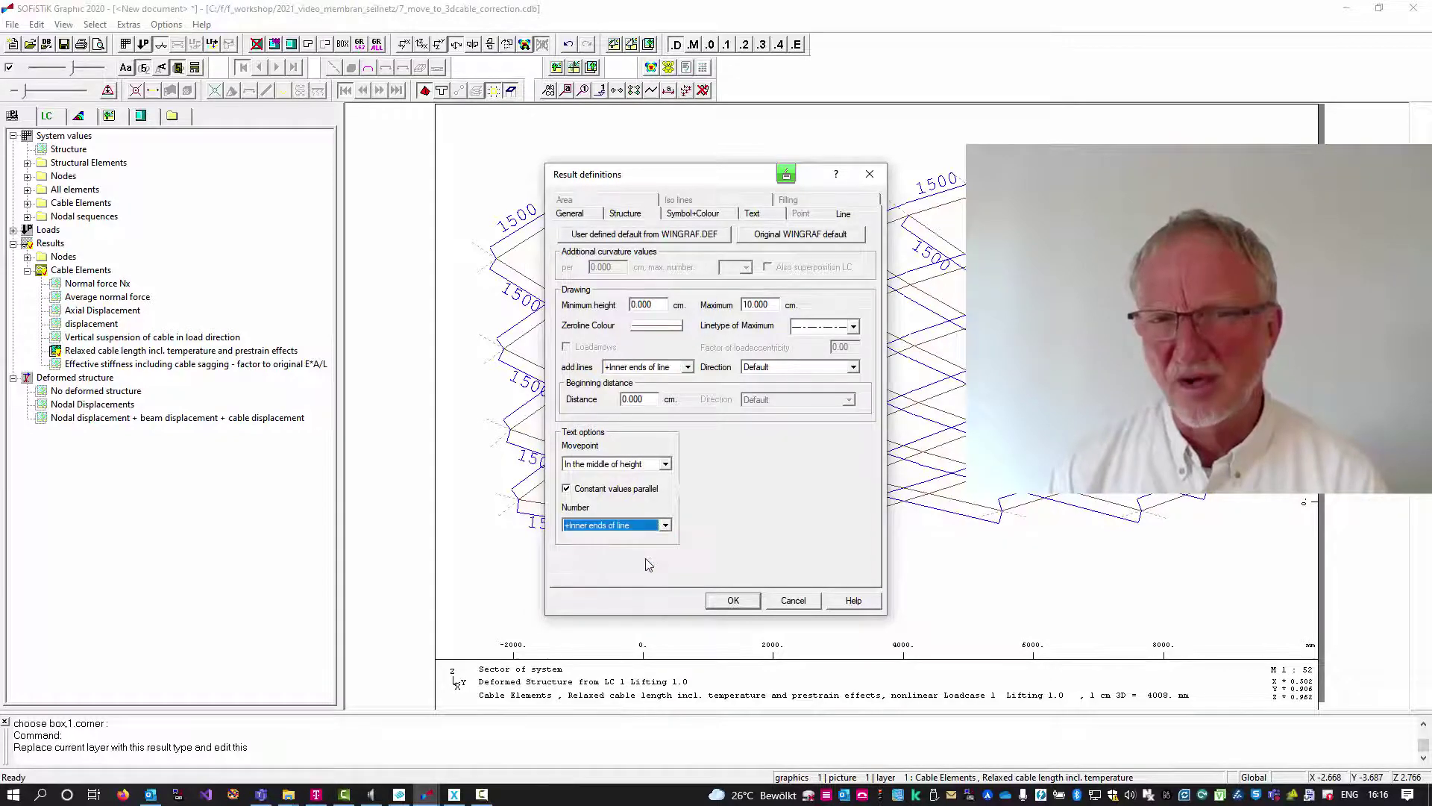
{"action": "left_click", "coordinate": [738, 602]}
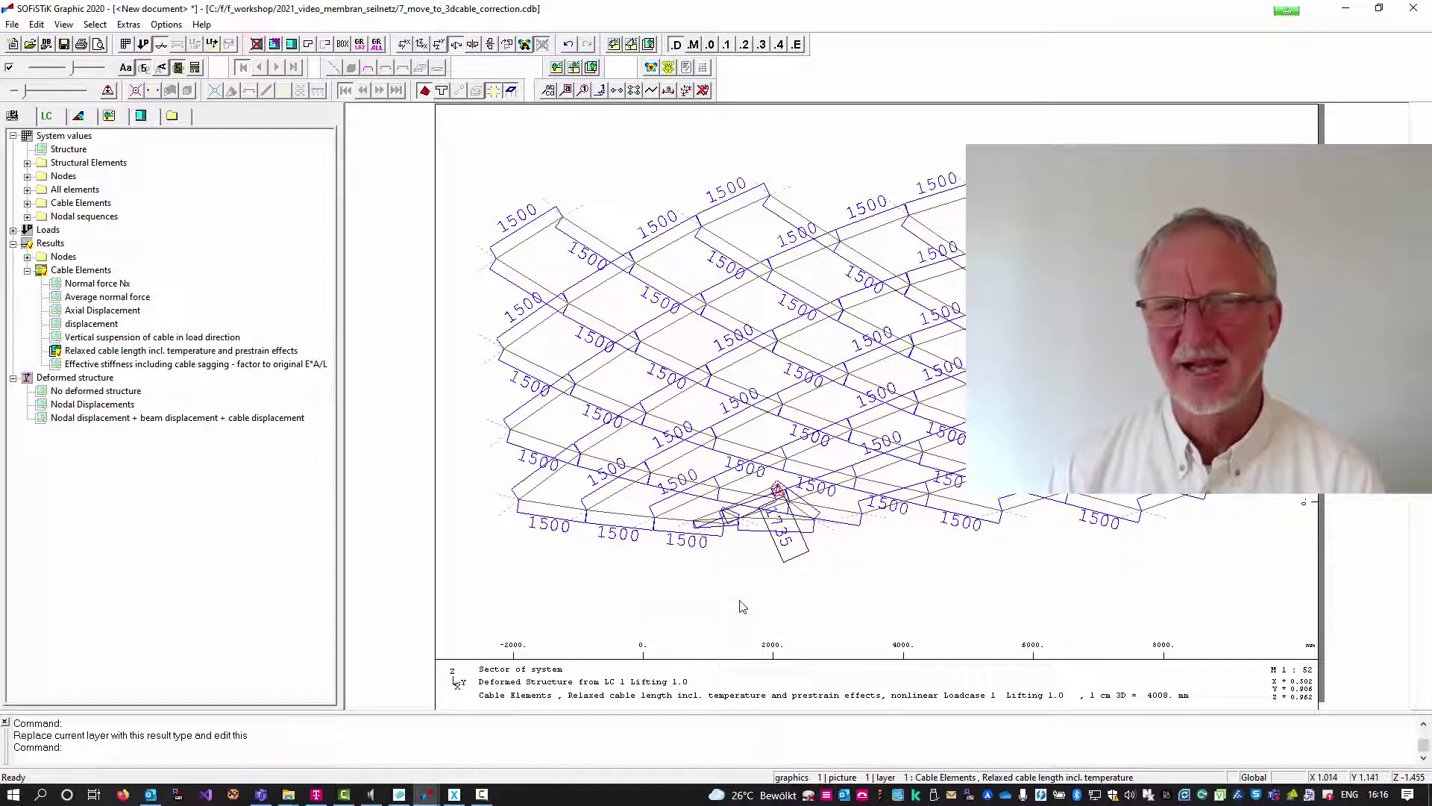